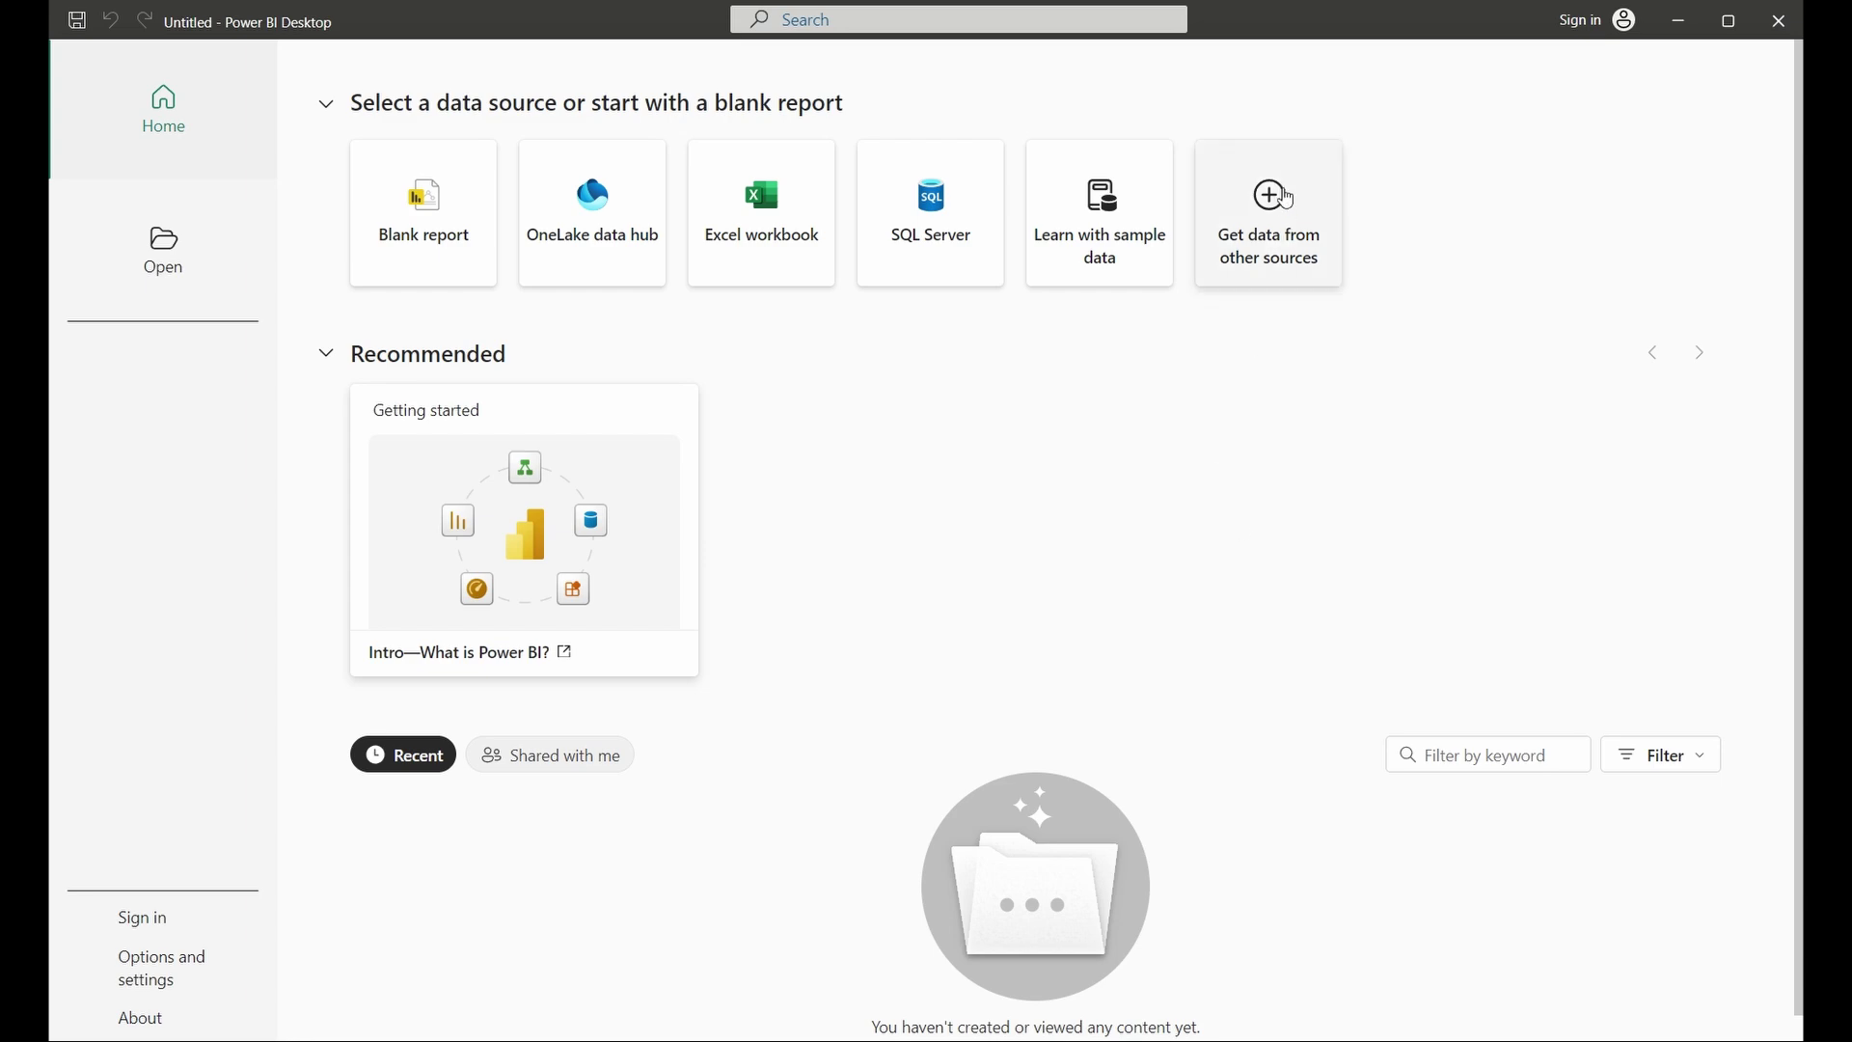
Step: Connect to the hotel_booking file in the Dads Data folder as a Text/CSV data source
click(1289, 199)
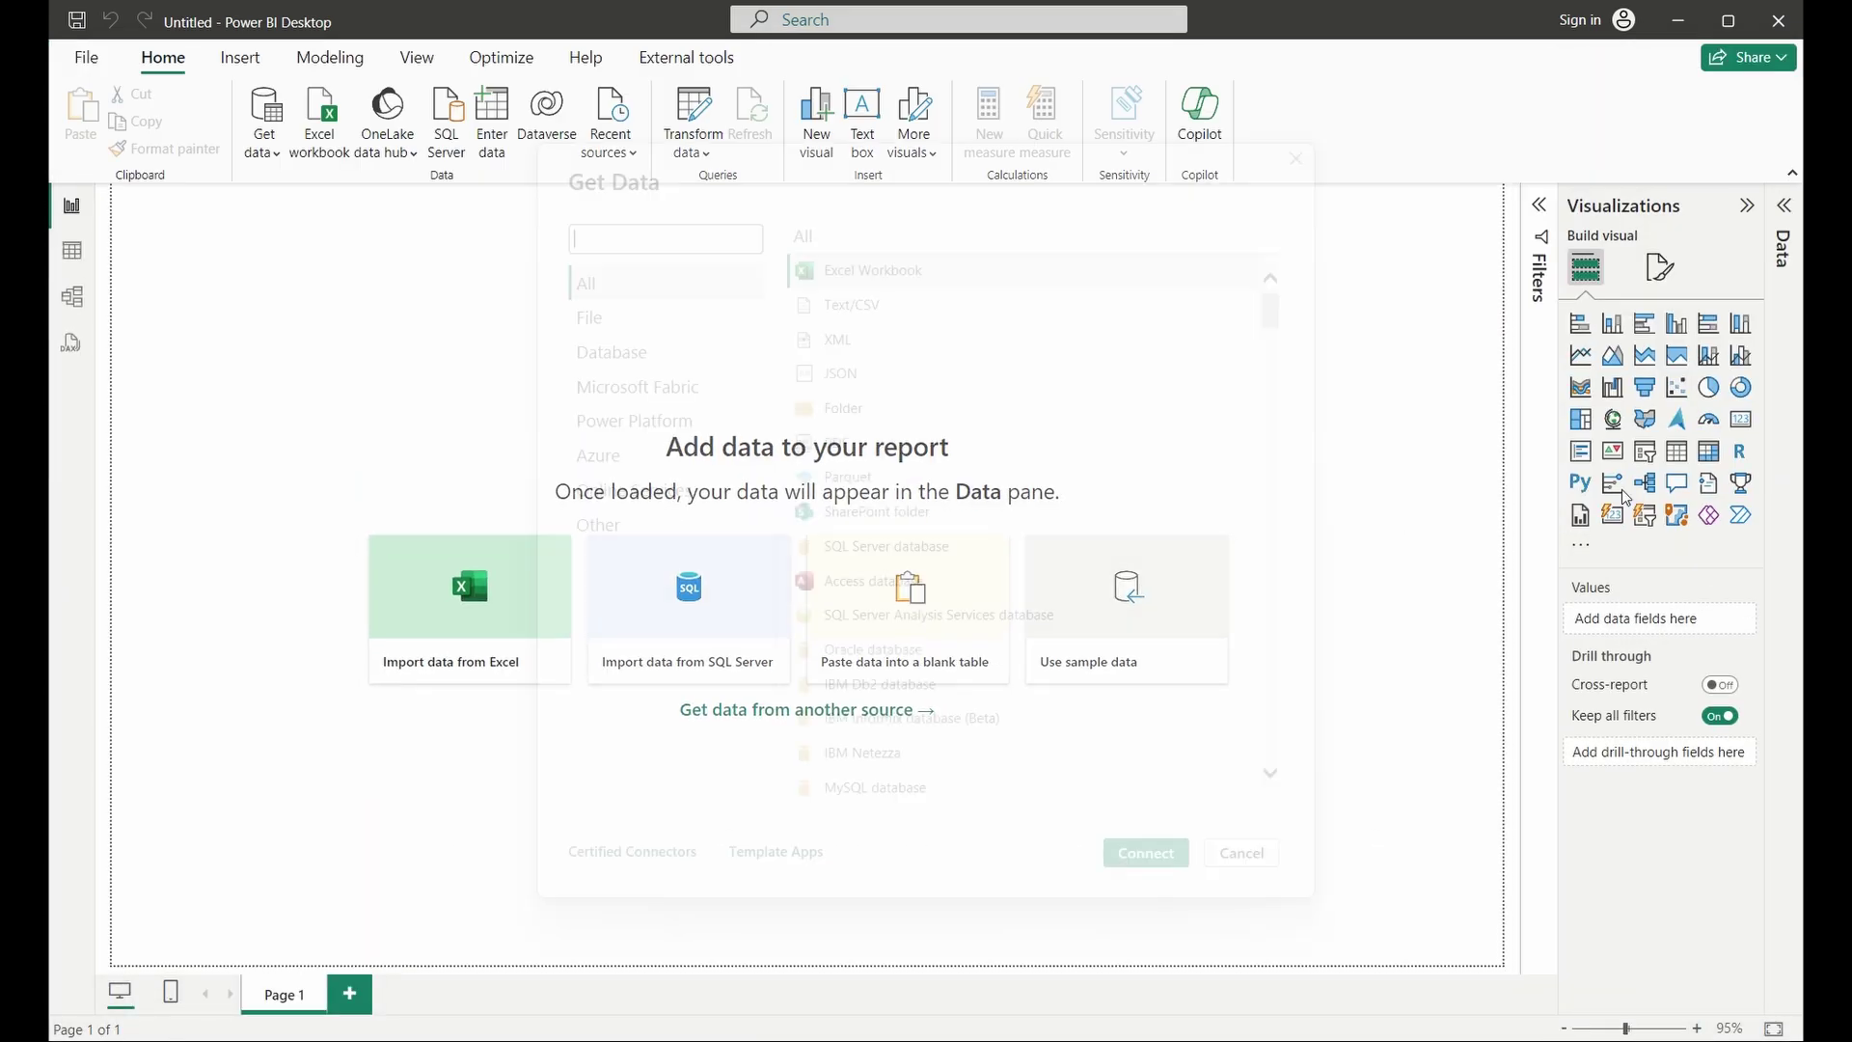
click(867, 307)
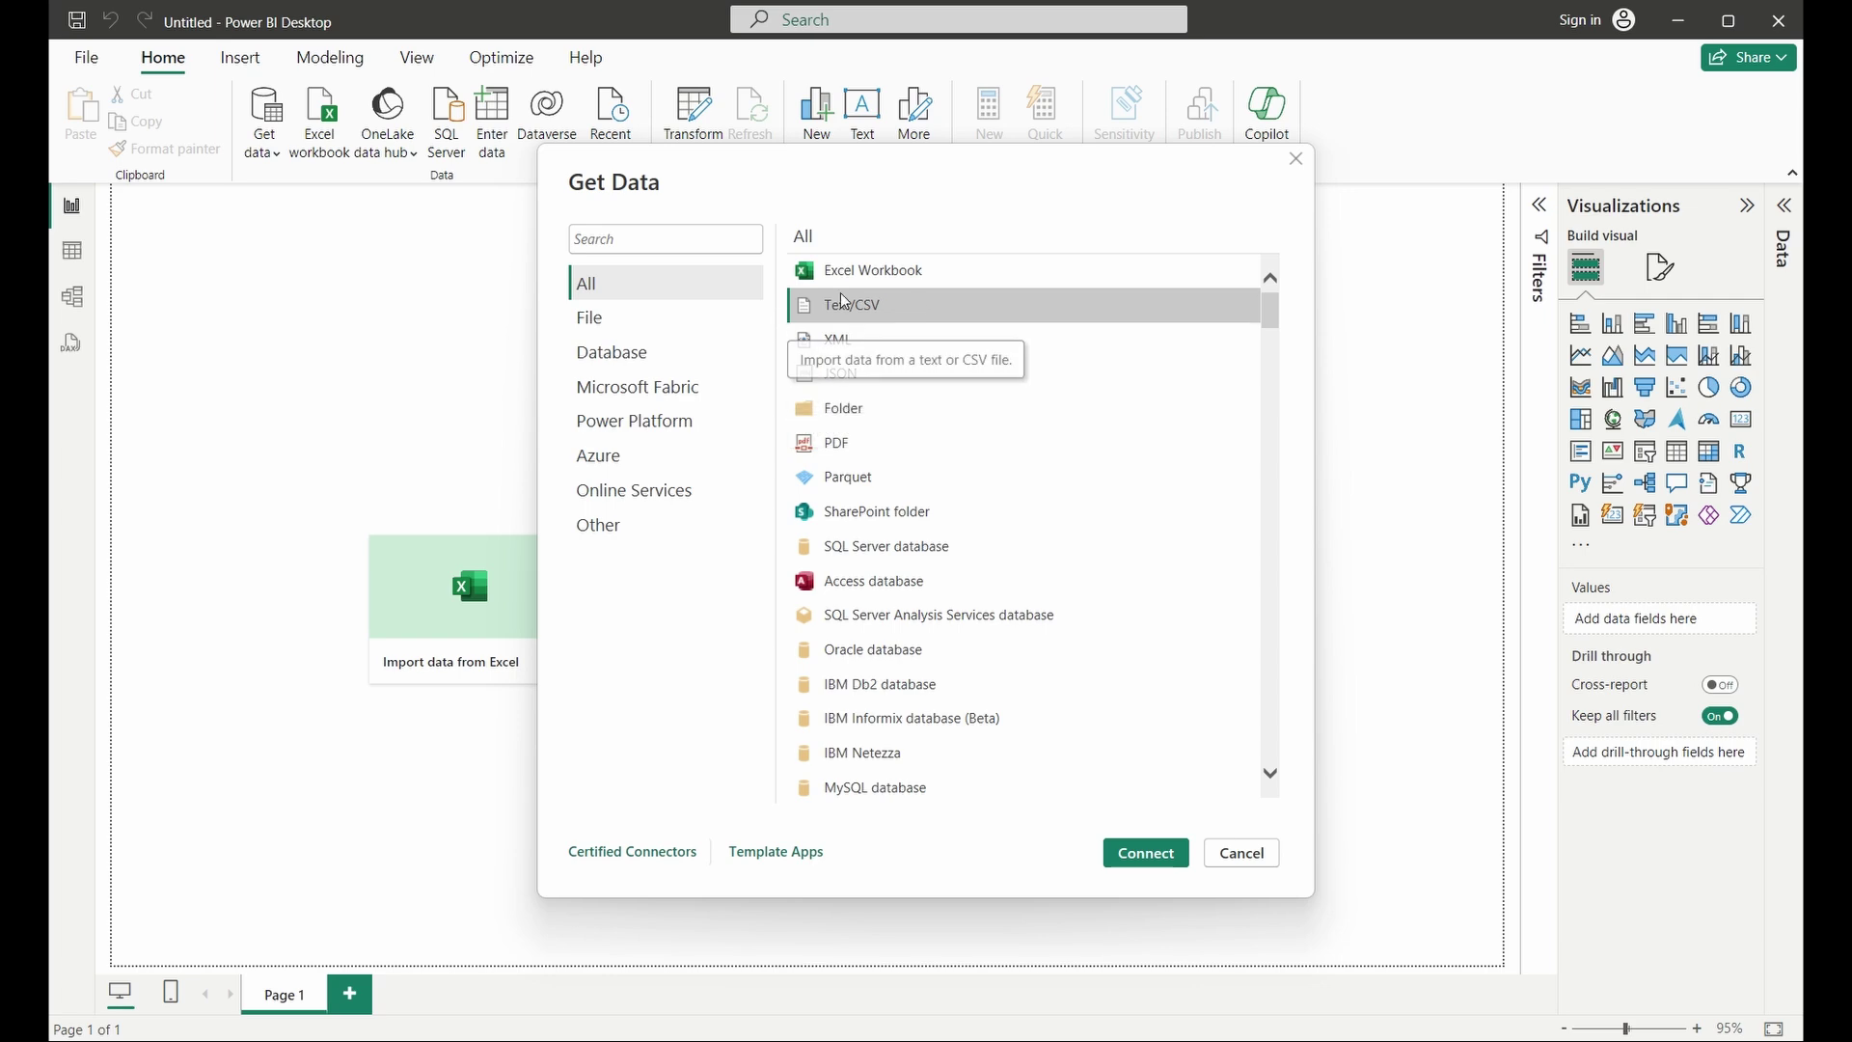
click(1187, 862)
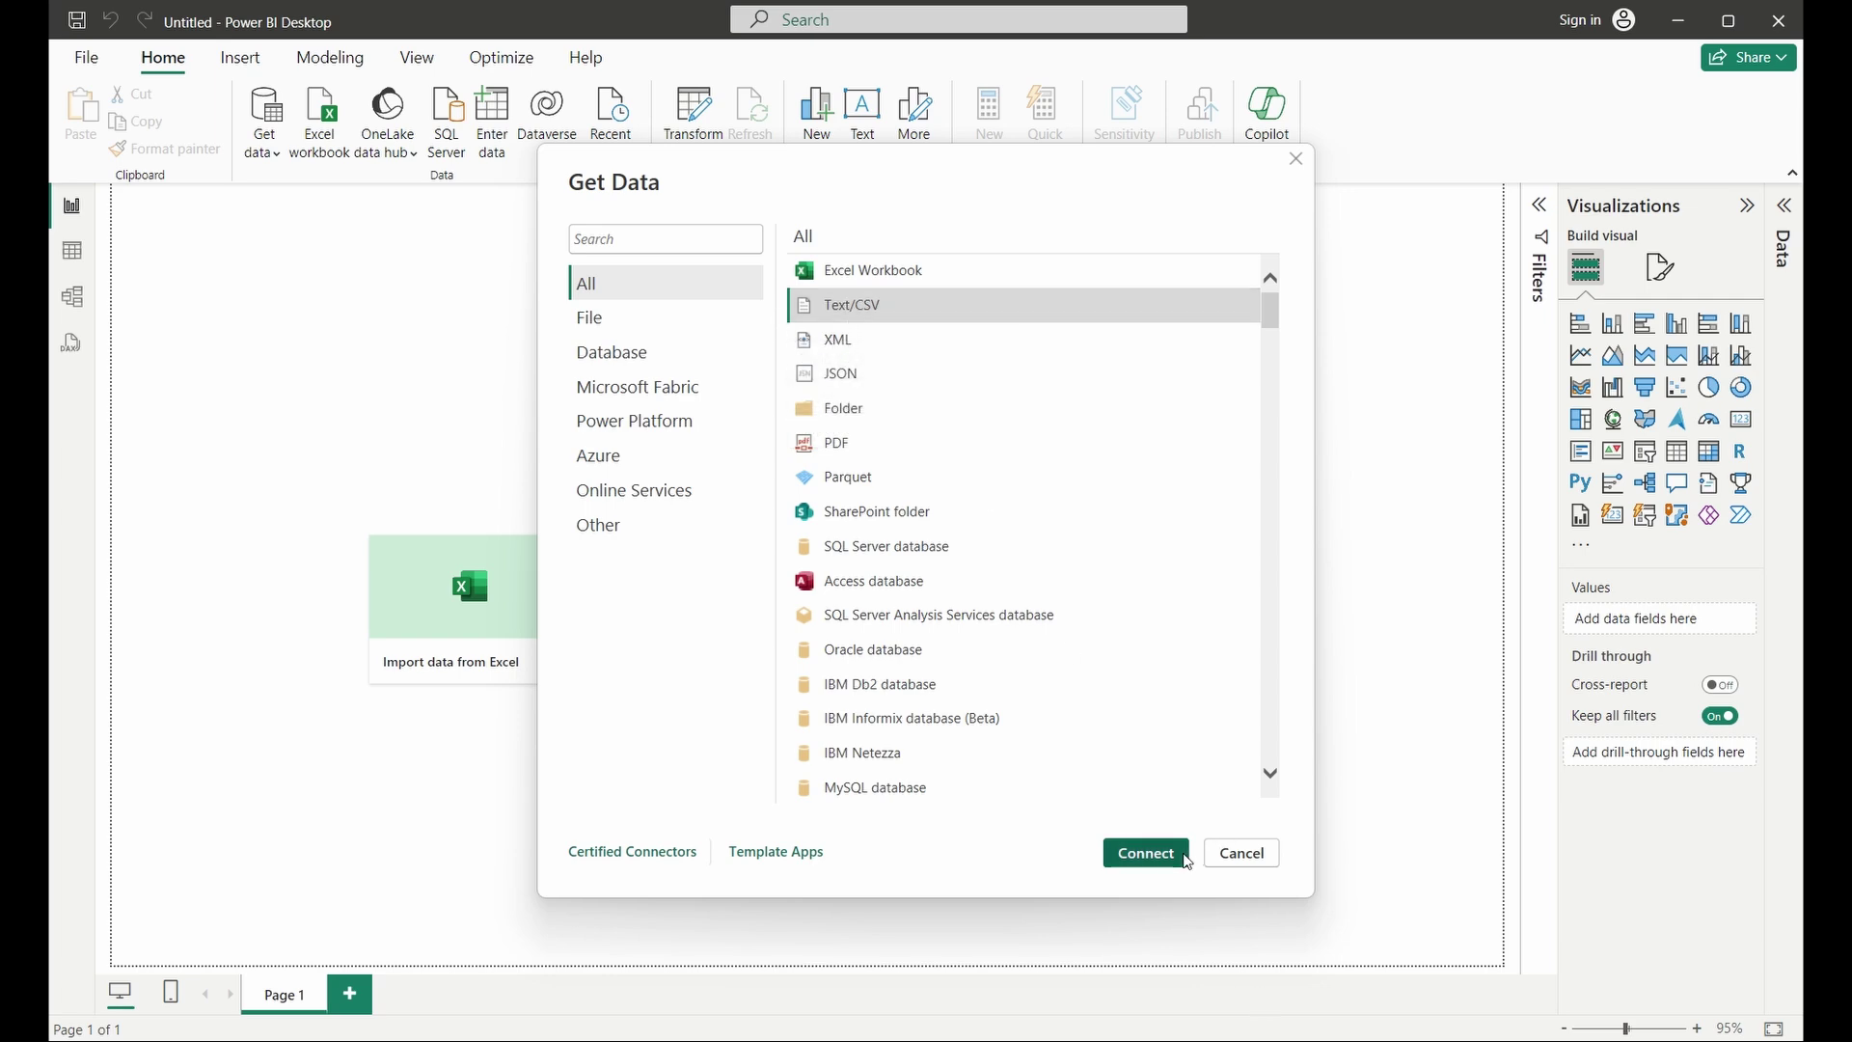
click(289, 191)
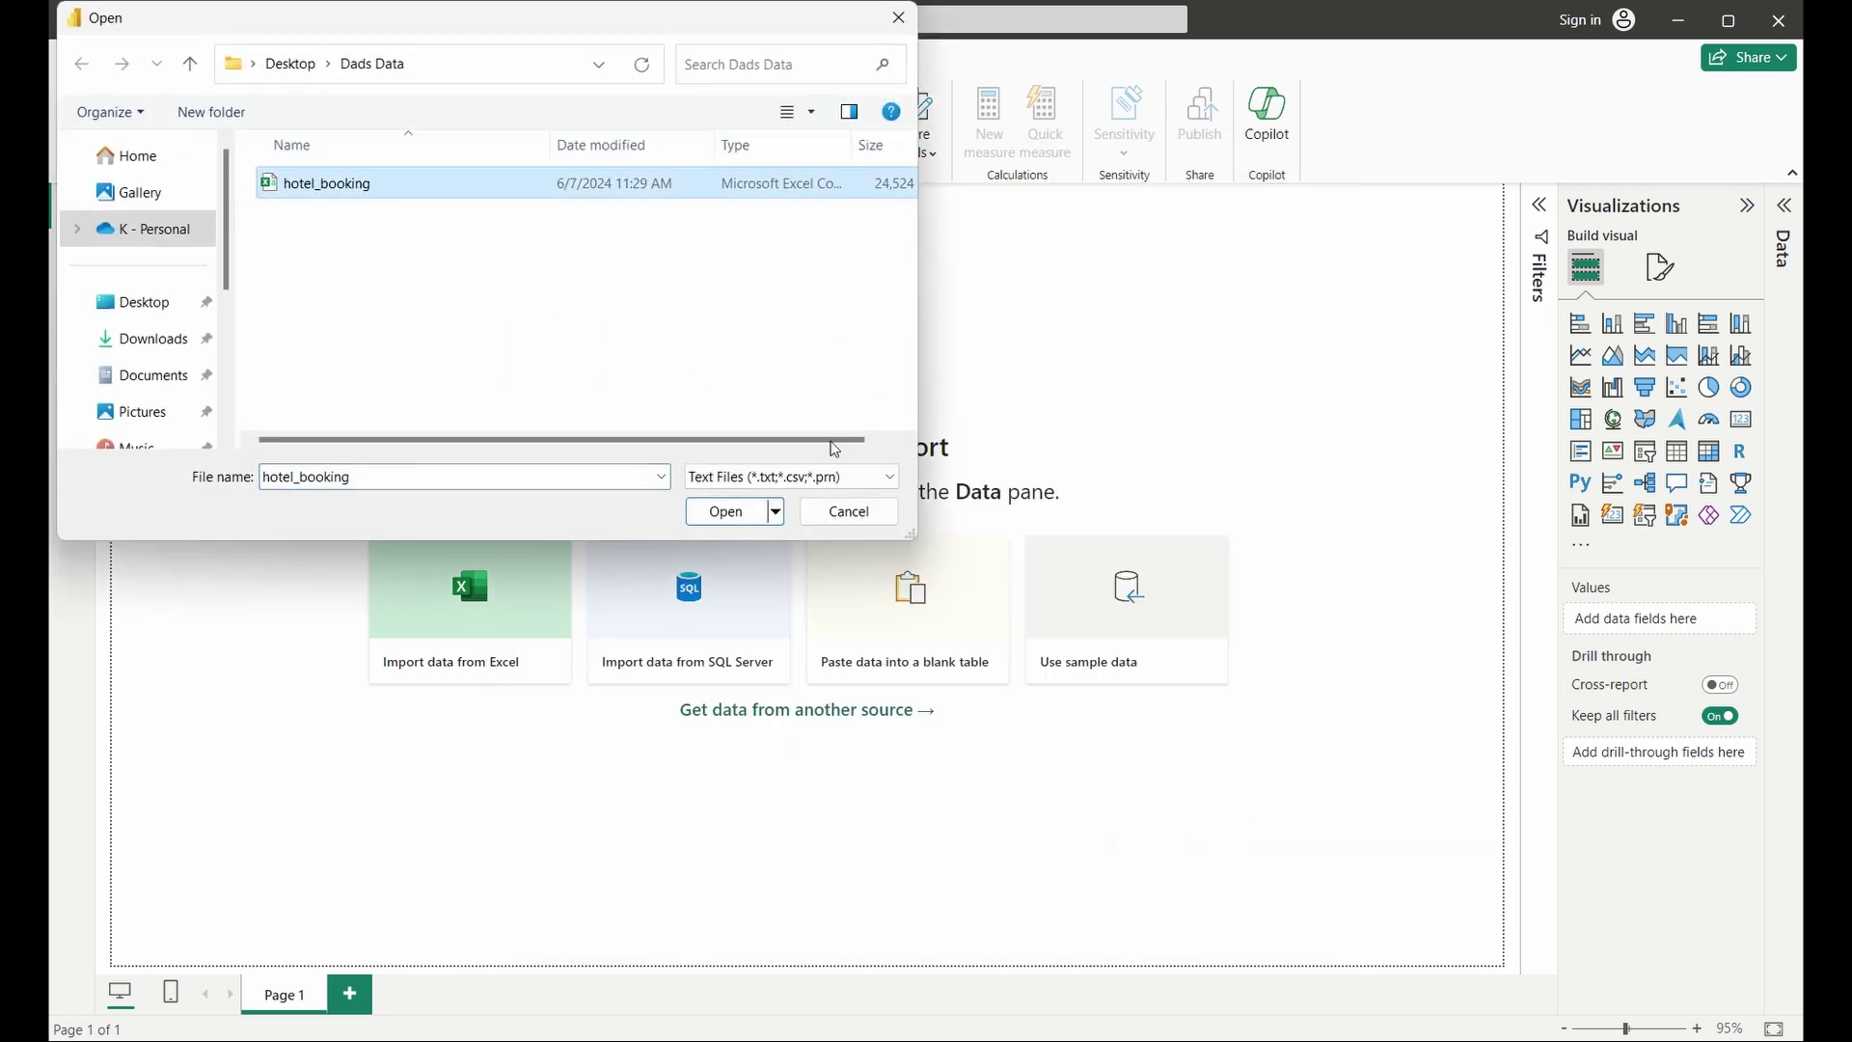
click(725, 510)
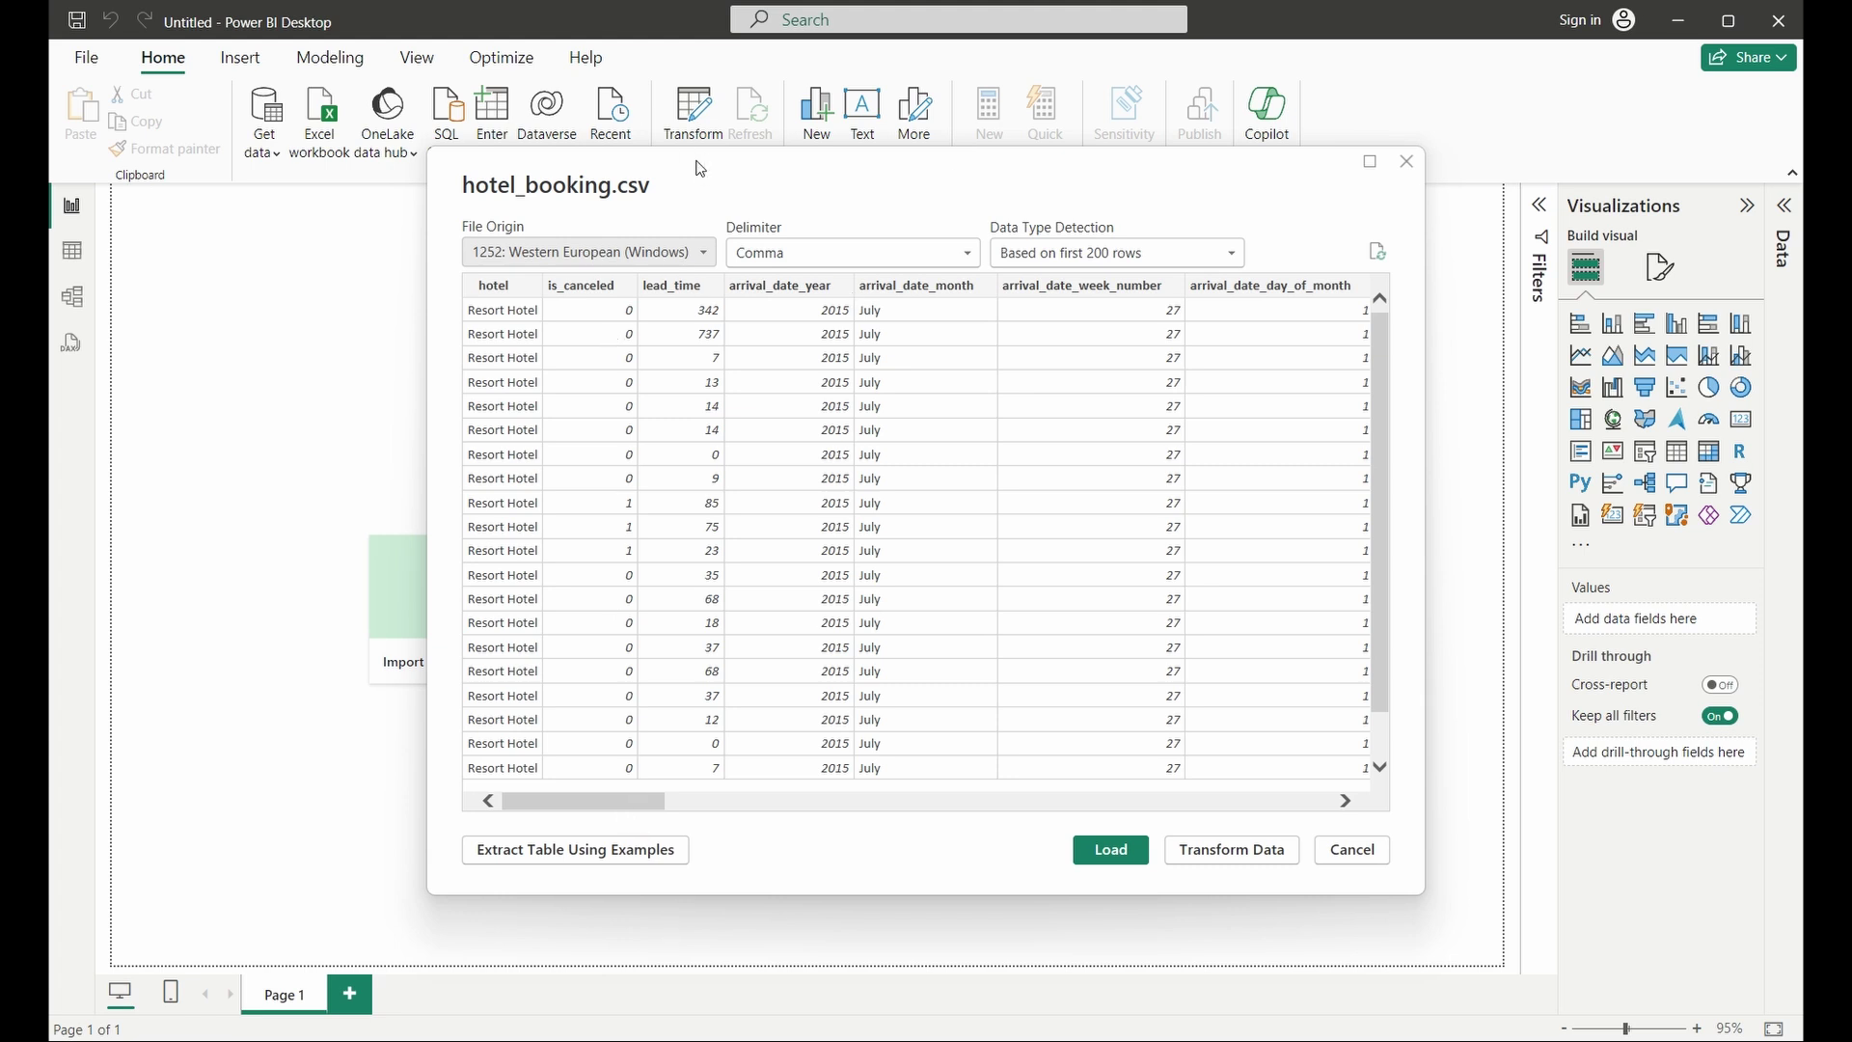
Step: Open the hotel_booking data in Power Query Editor, review its columns, and apply the query changes to load it into the report
mouse_move(597, 801)
mouse_down()
mouse_move(1280, 784)
mouse_move(599, 792)
mouse_up()
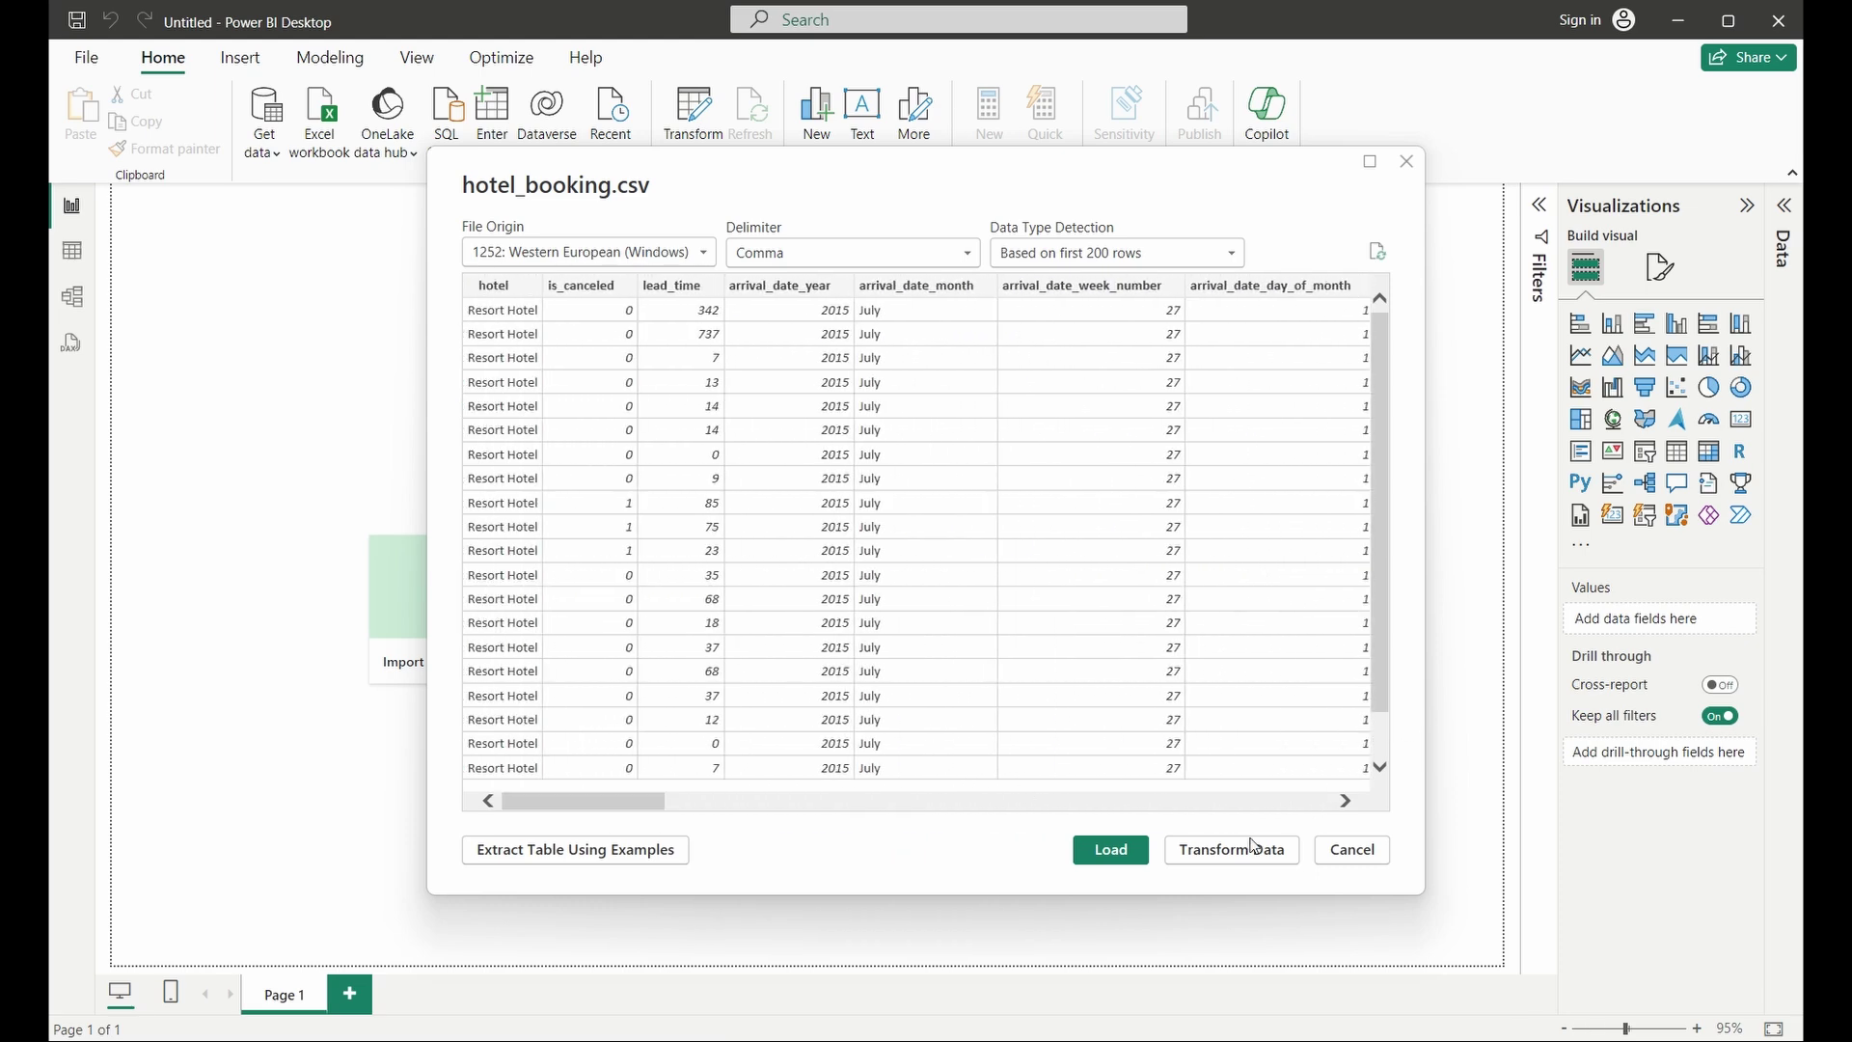
click(1241, 858)
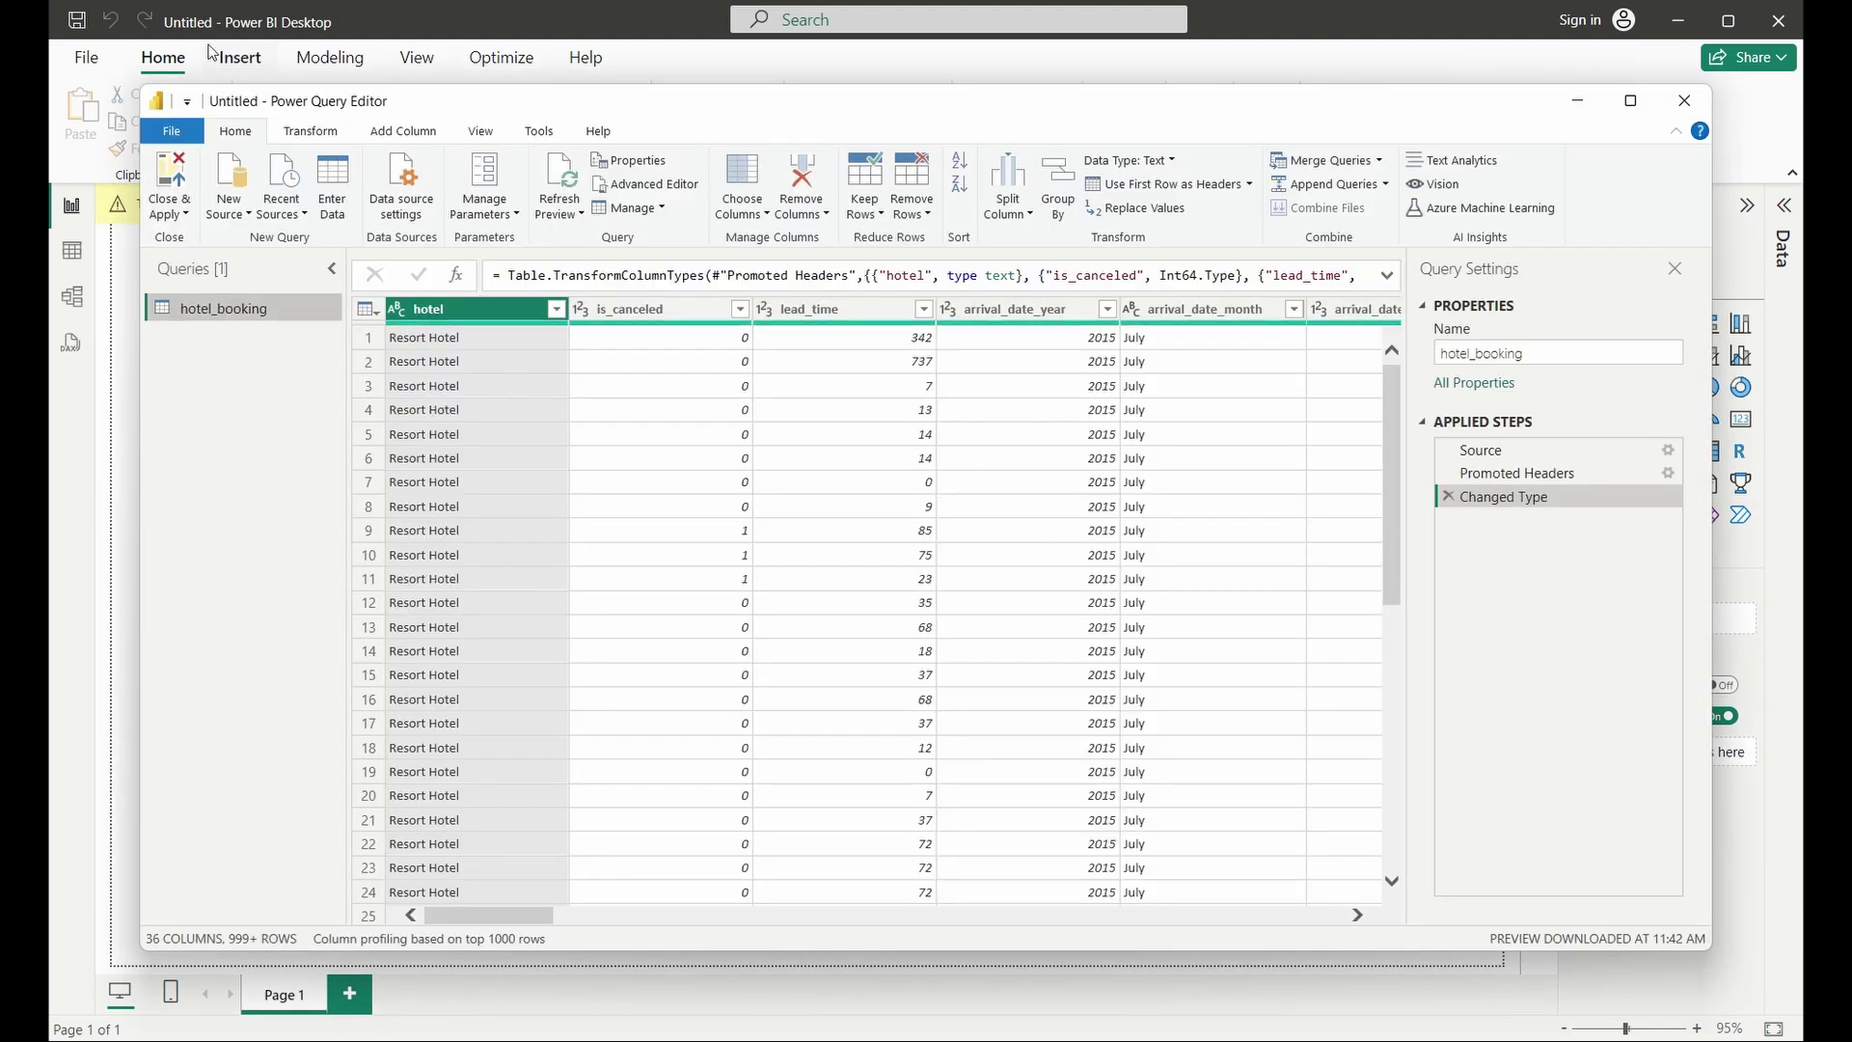
drag(514, 916, 1336, 879)
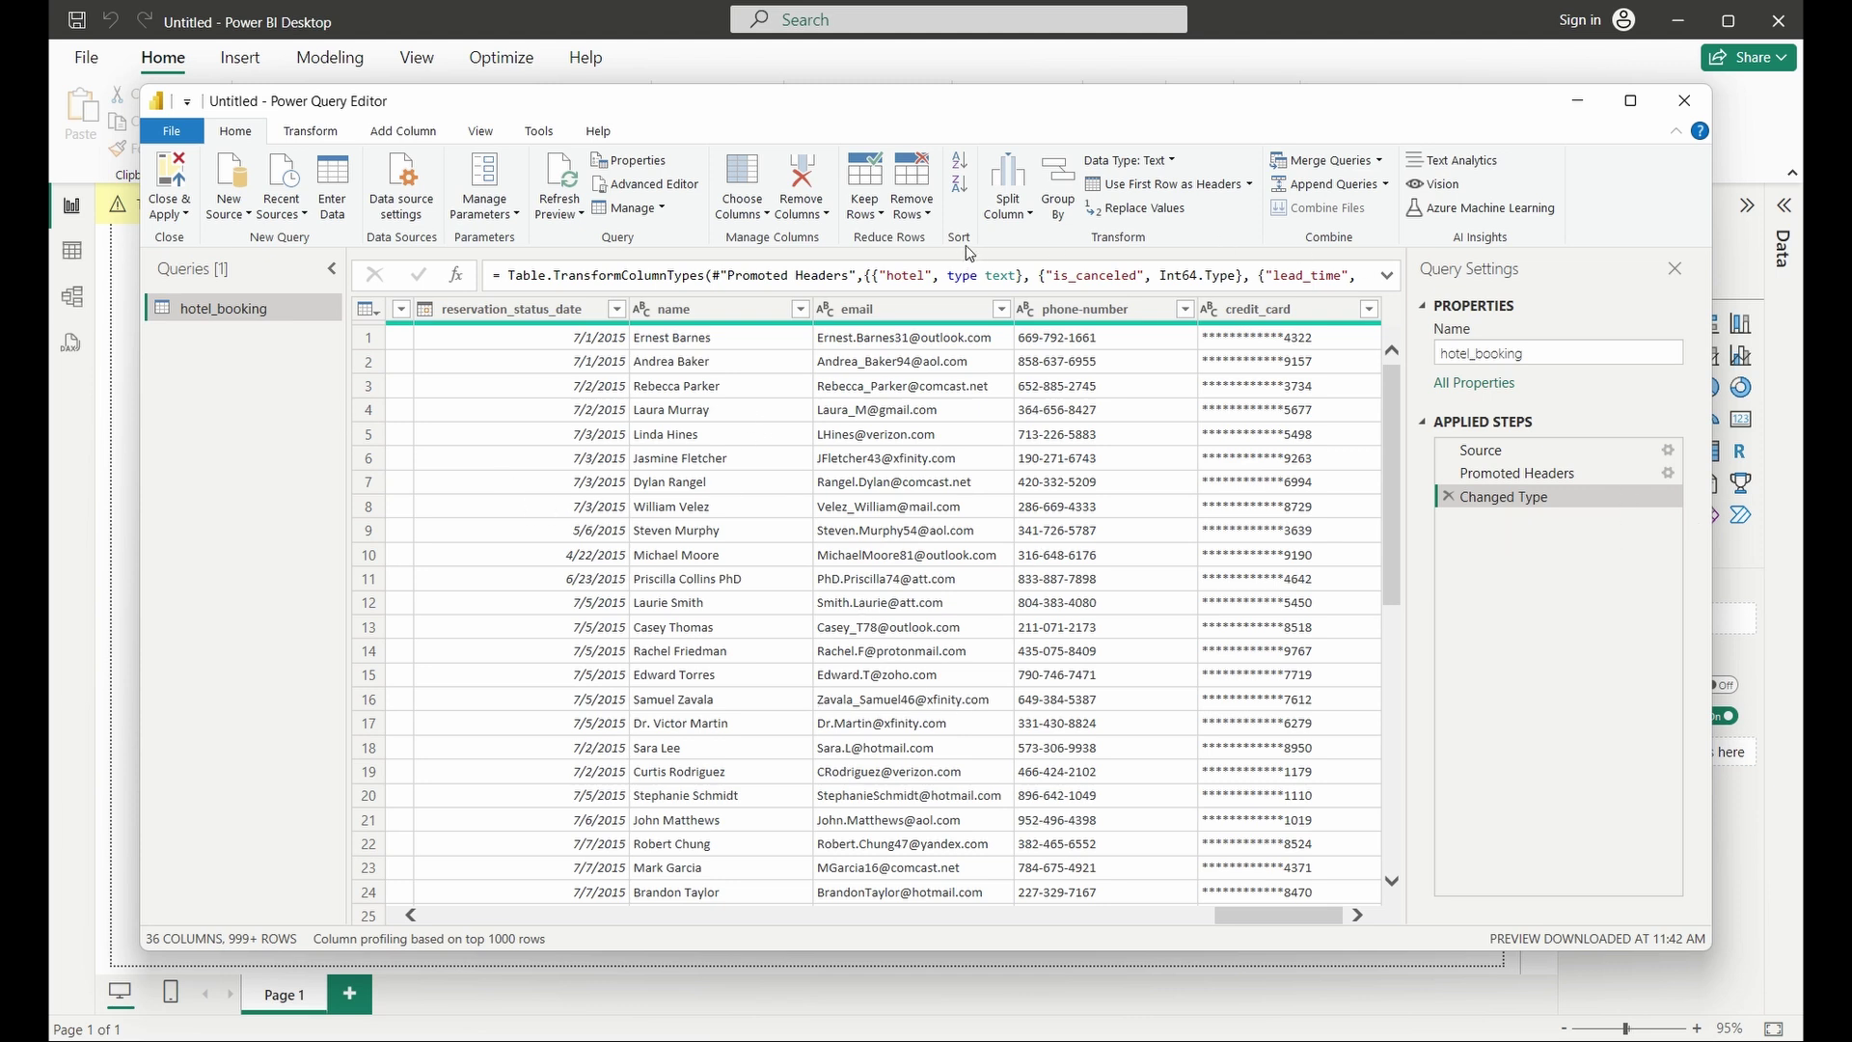
click(174, 181)
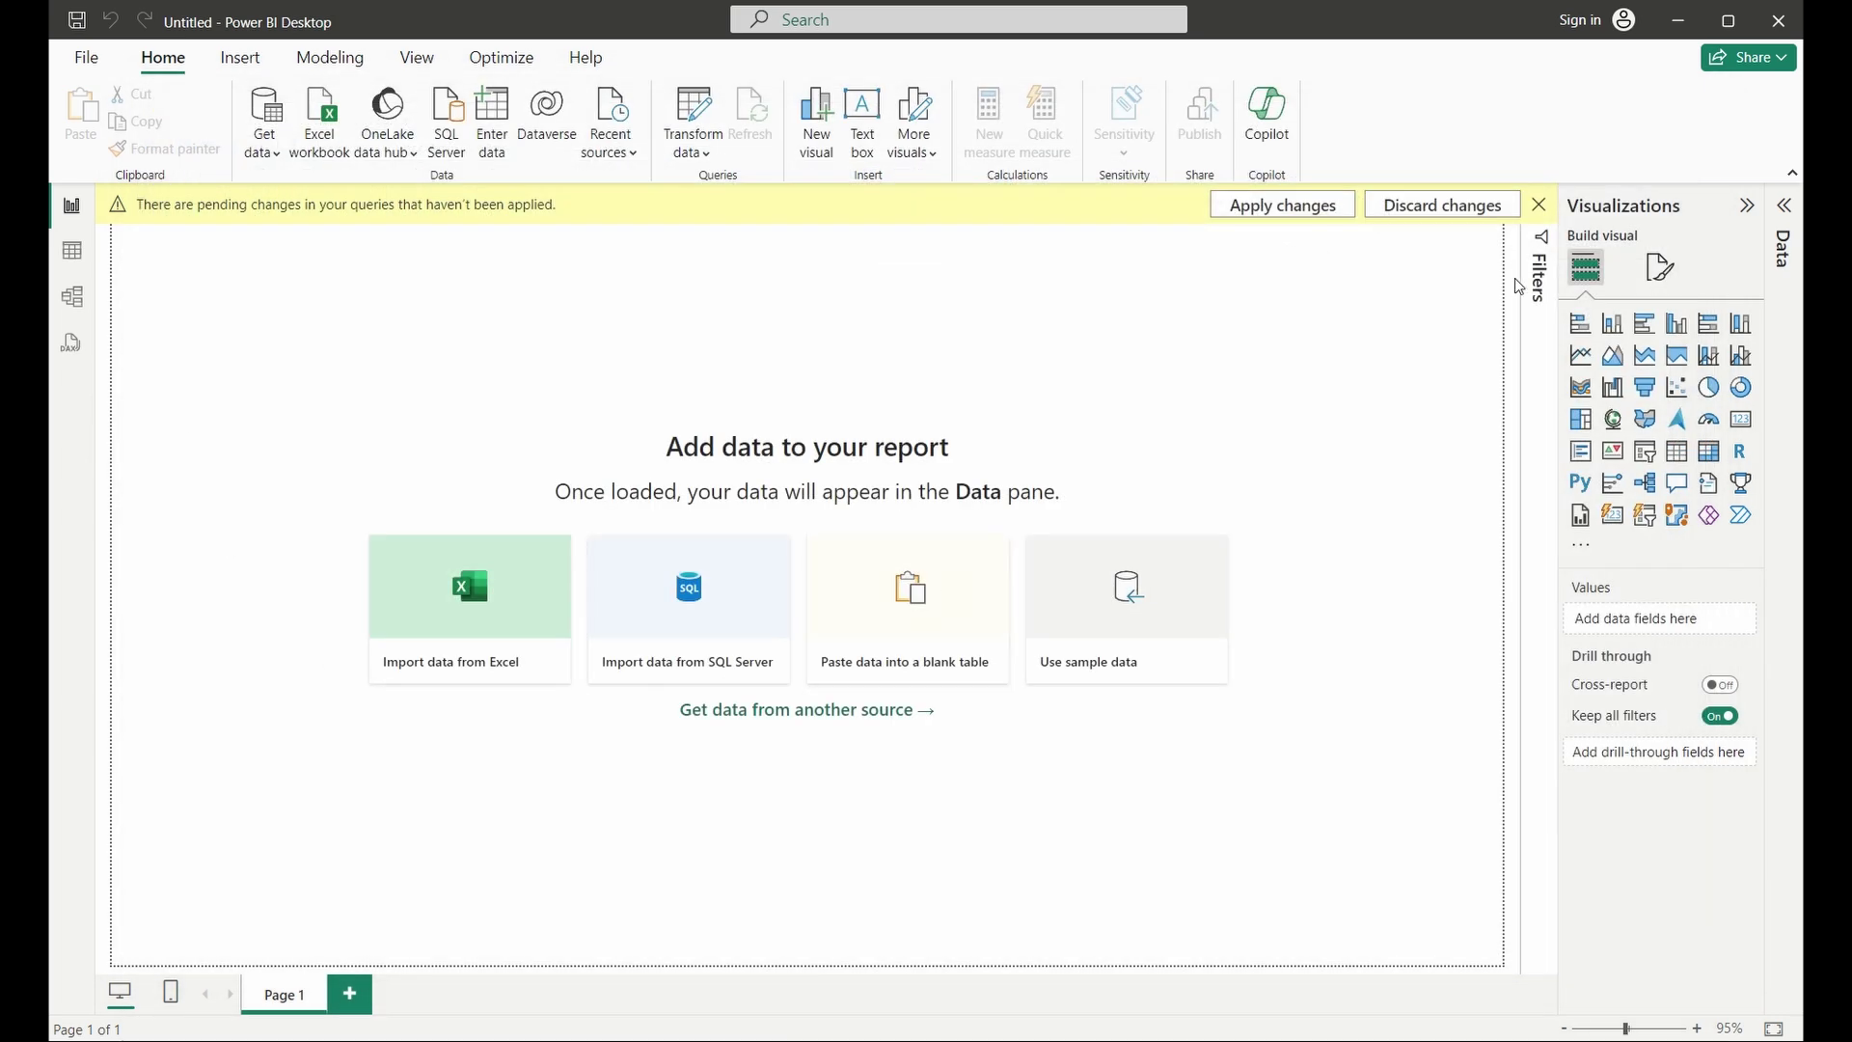
click(1291, 205)
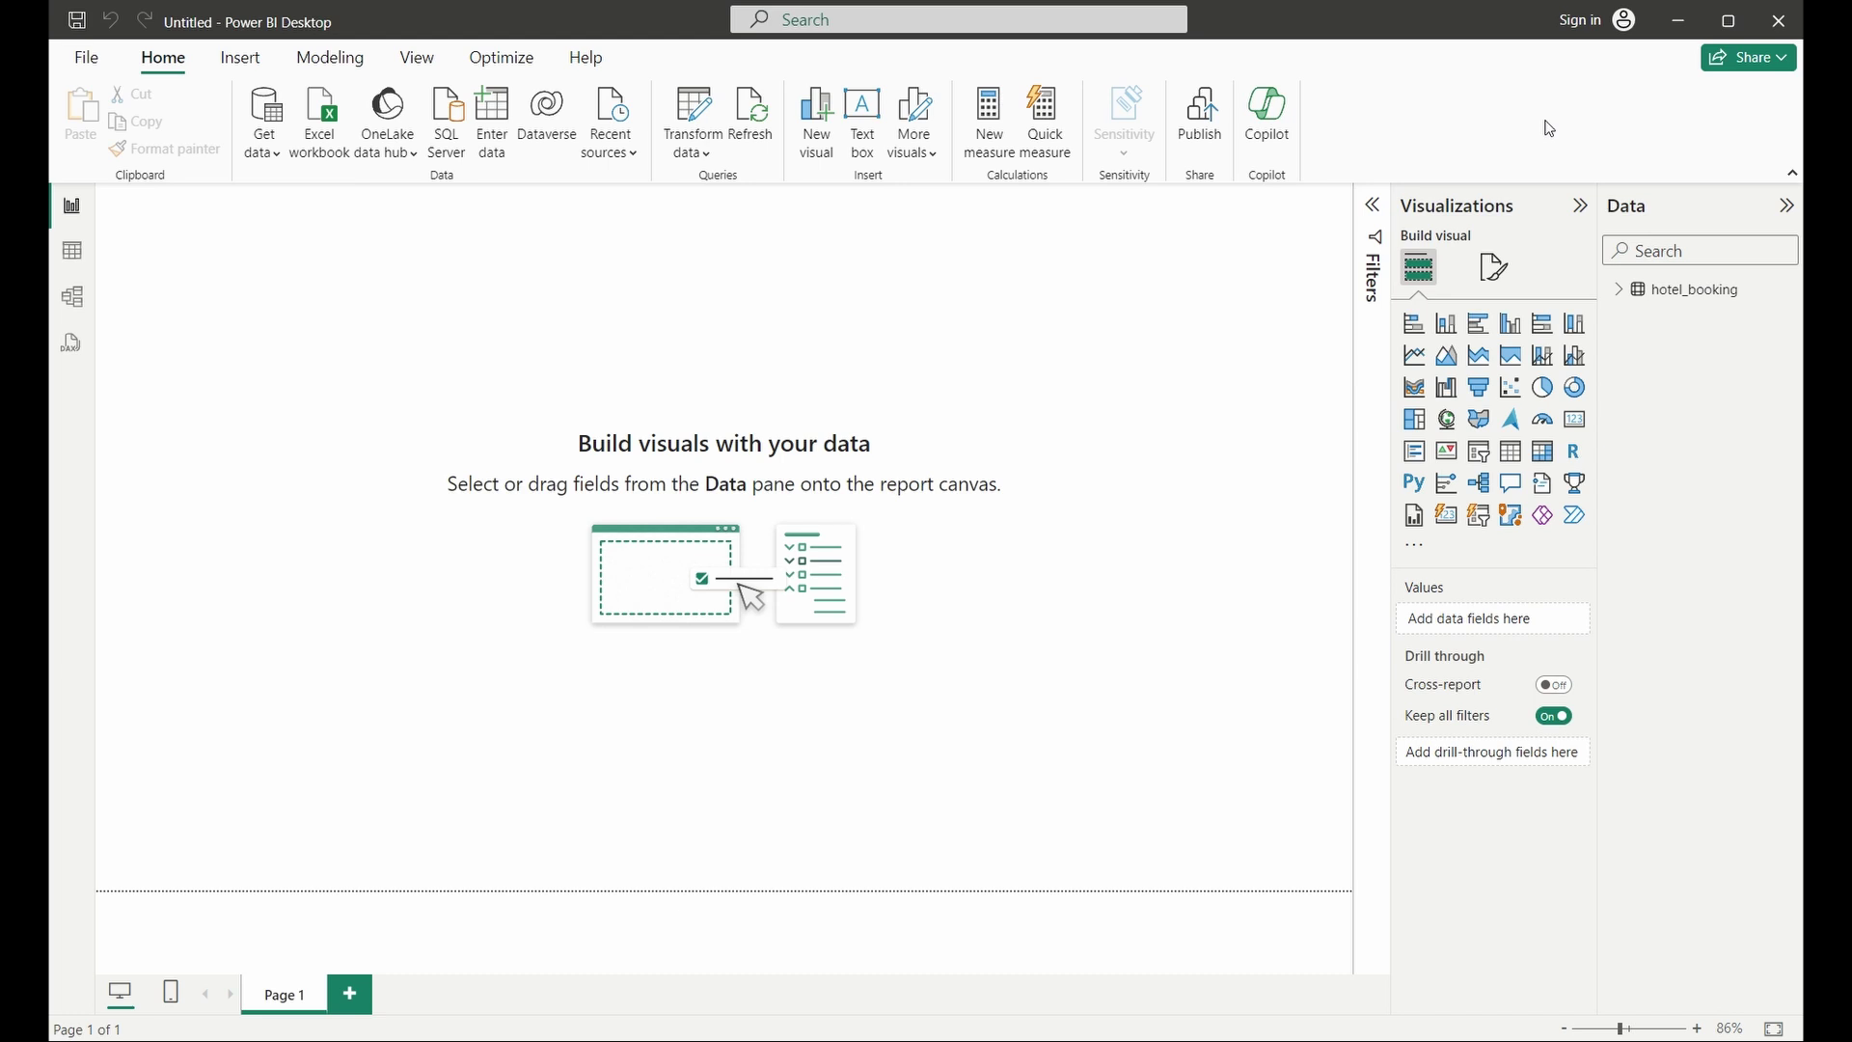
Step: Expand the hotel_booking table in the field list and widen the Data pane so the full field names fit
click(1621, 290)
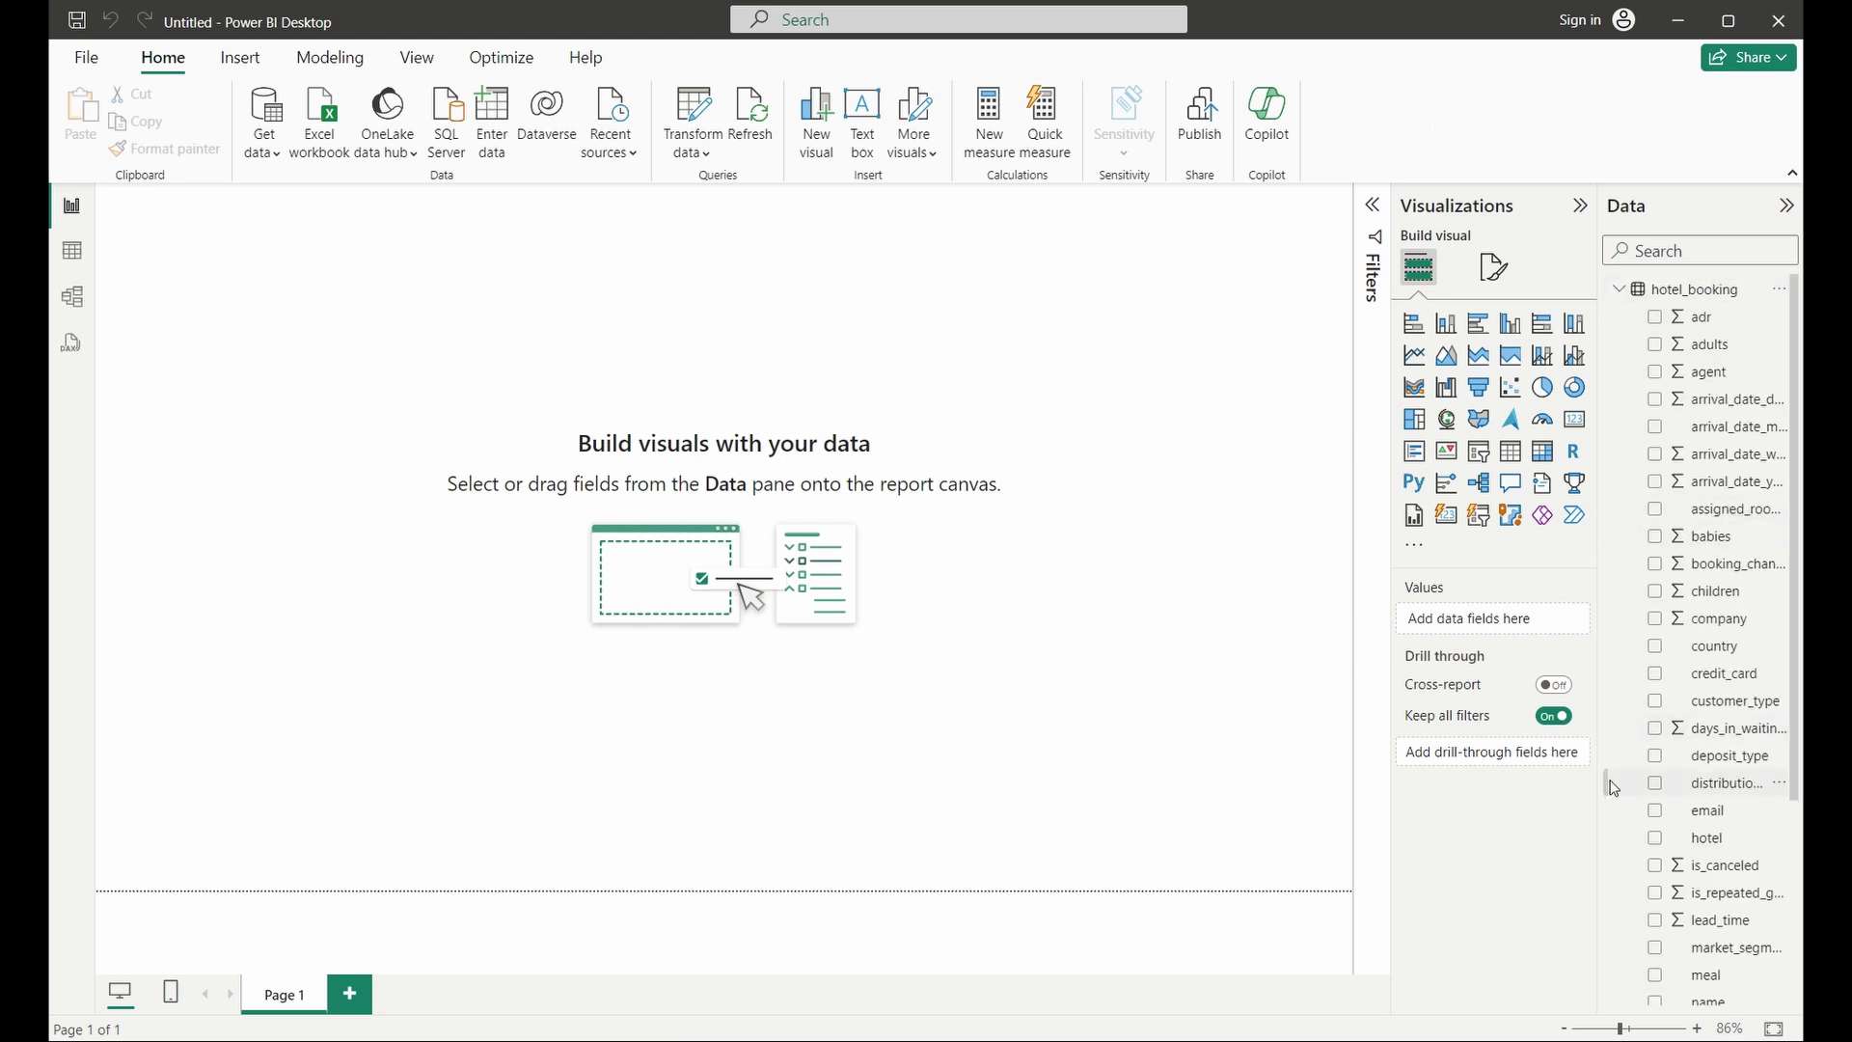
drag(1601, 791, 1434, 817)
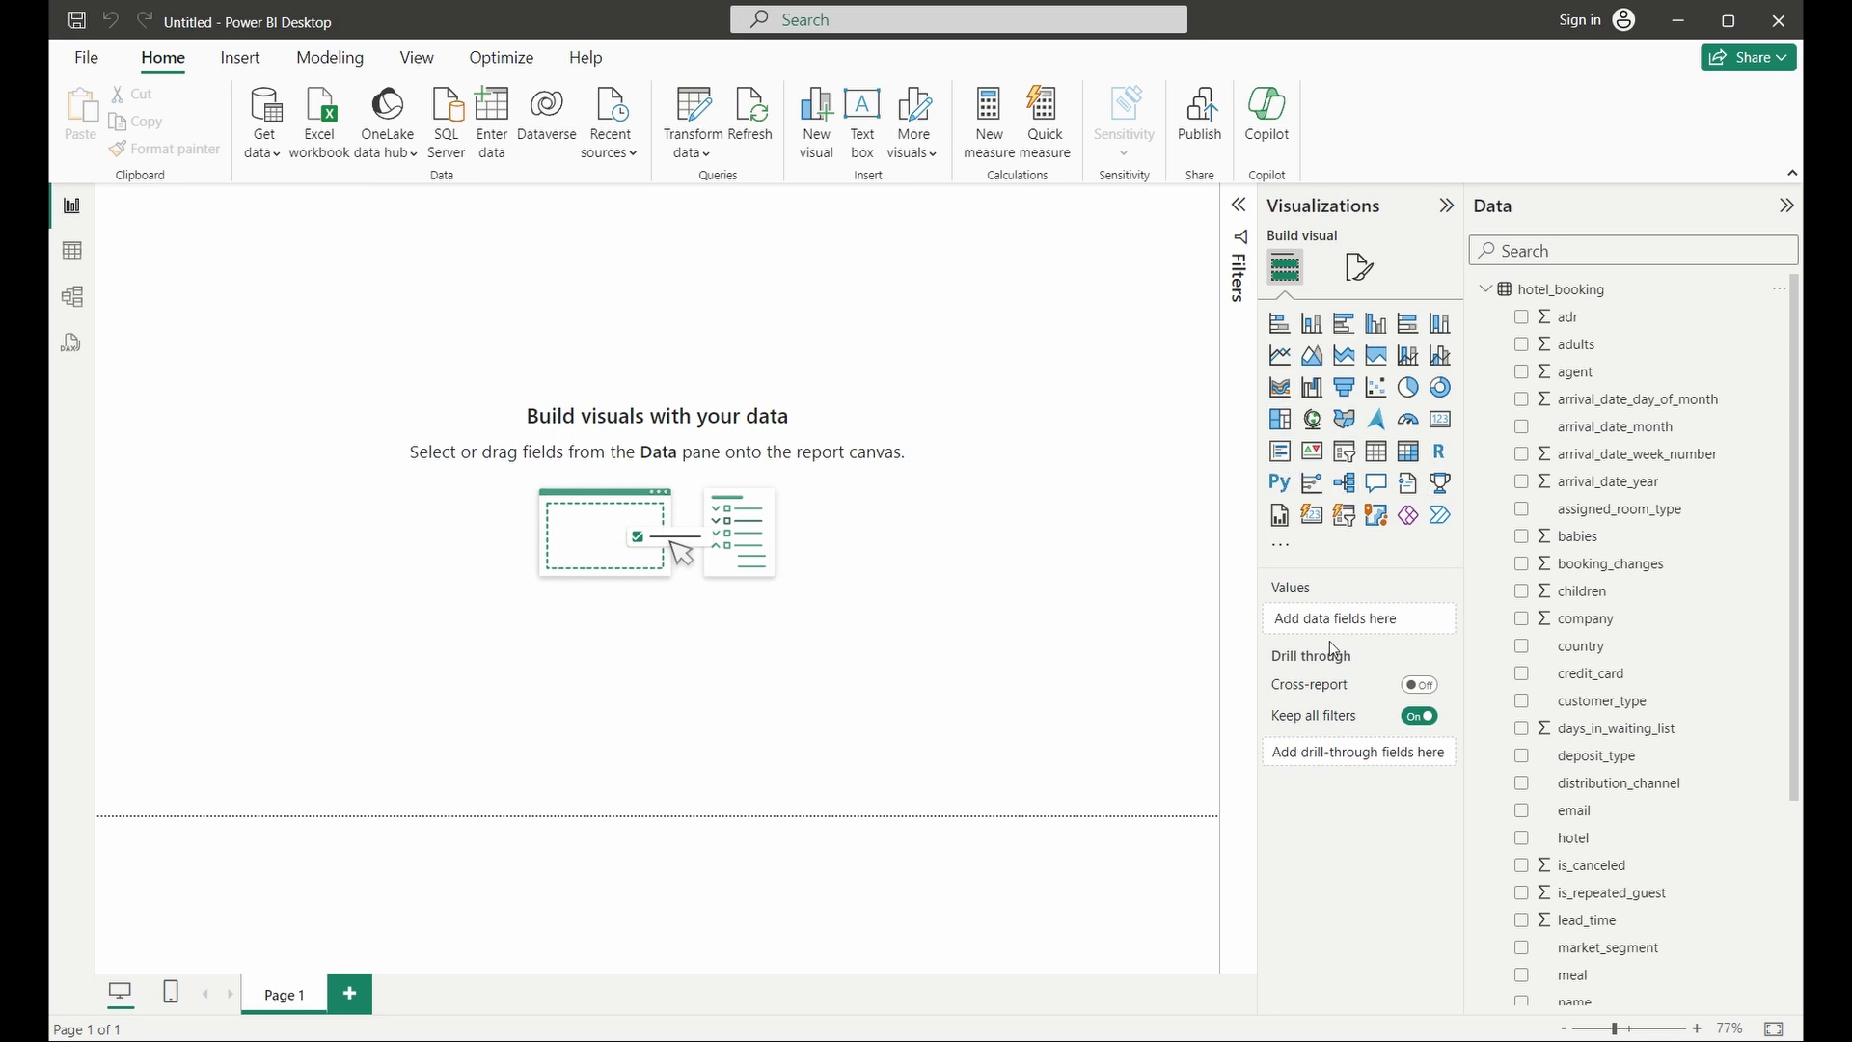
click(1240, 241)
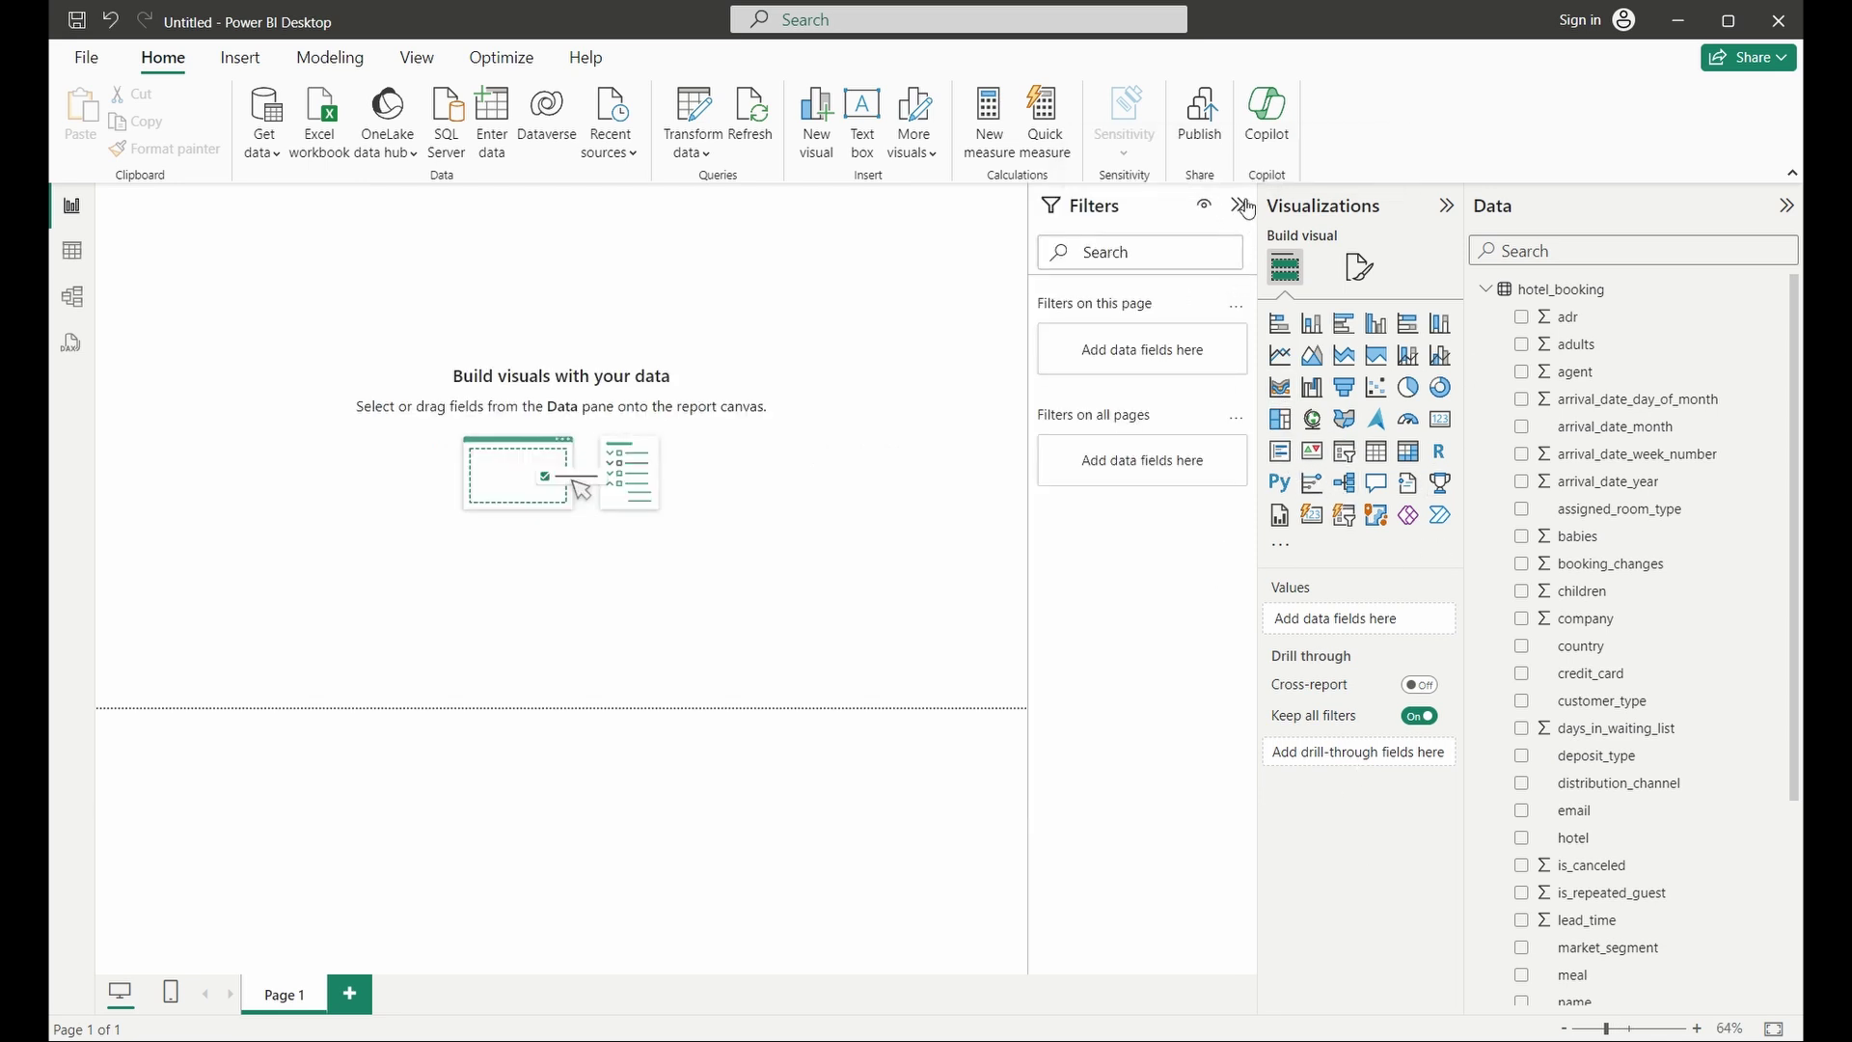
click(1241, 204)
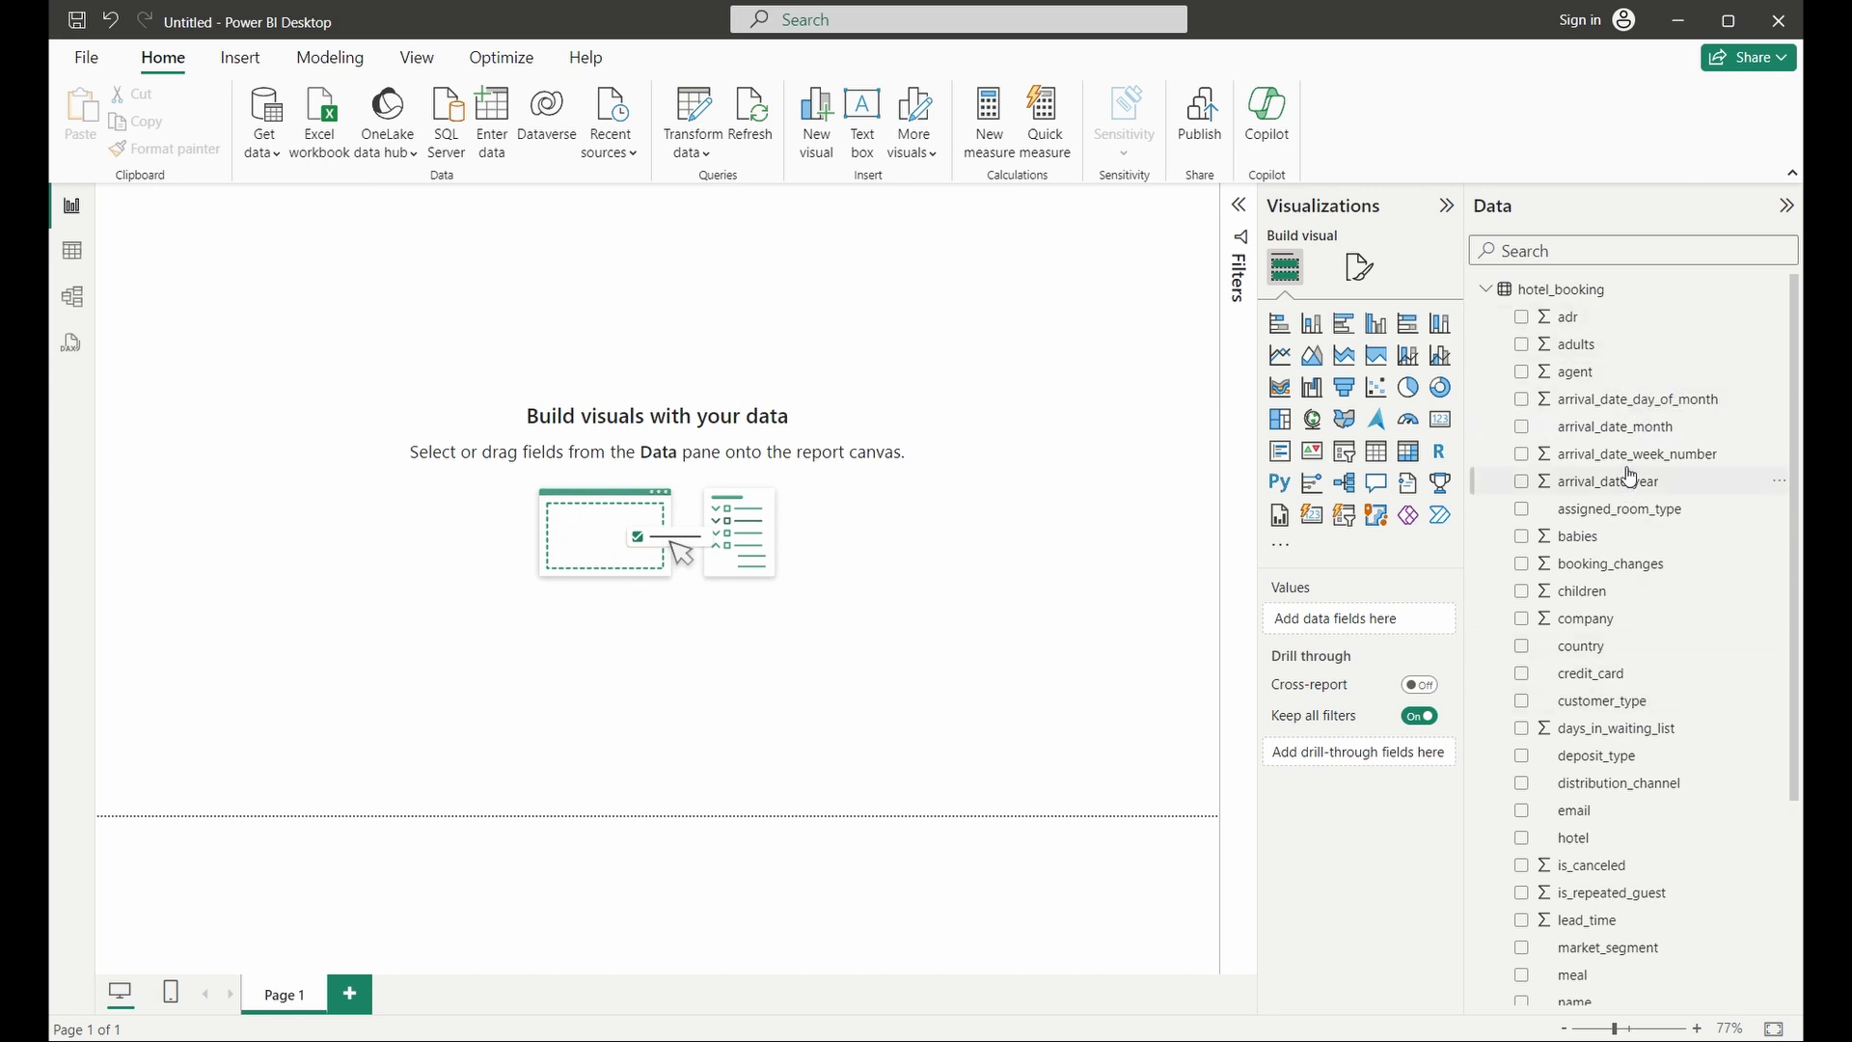
Step: Examine the hotel_booking field list, including the stays_in_week_nights and stays_in_weekend_nights fields
scroll(1629, 474, down, 3)
scroll(1622, 381, up, 3)
scroll(1632, 482, down, 3)
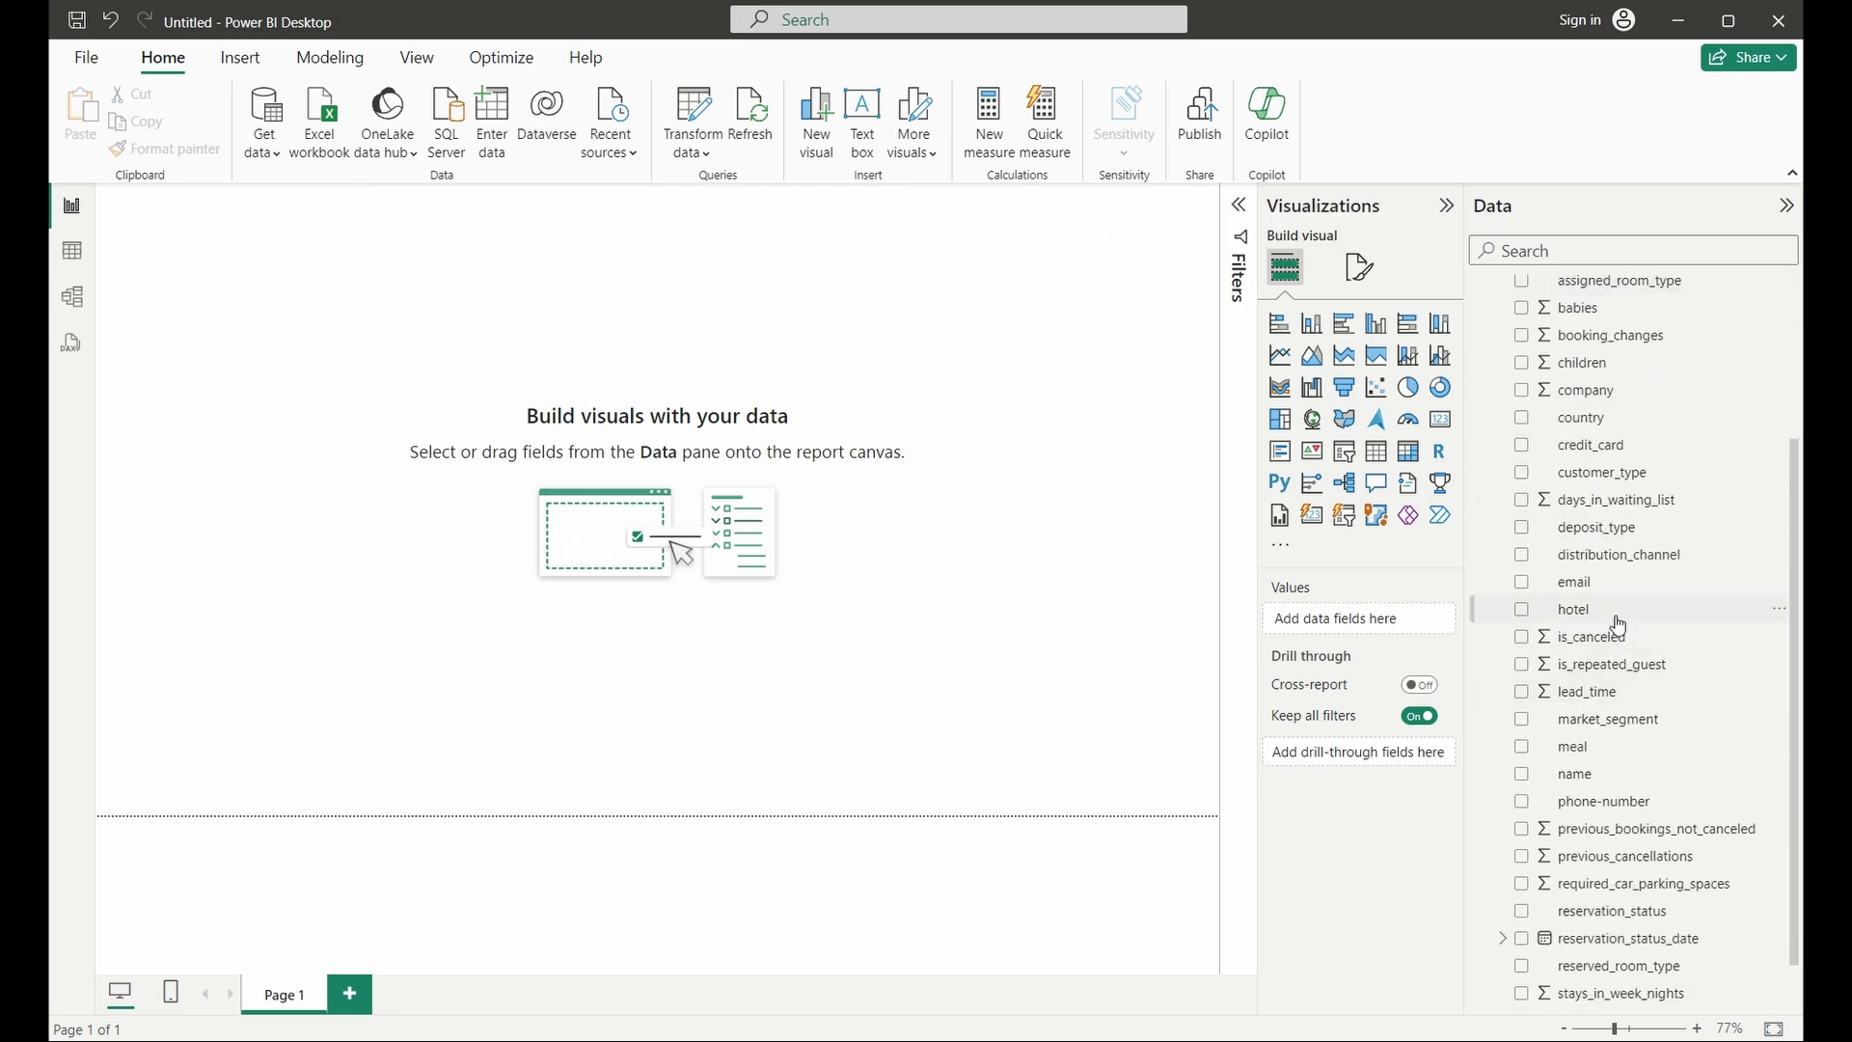
scroll(1693, 661, down, 1)
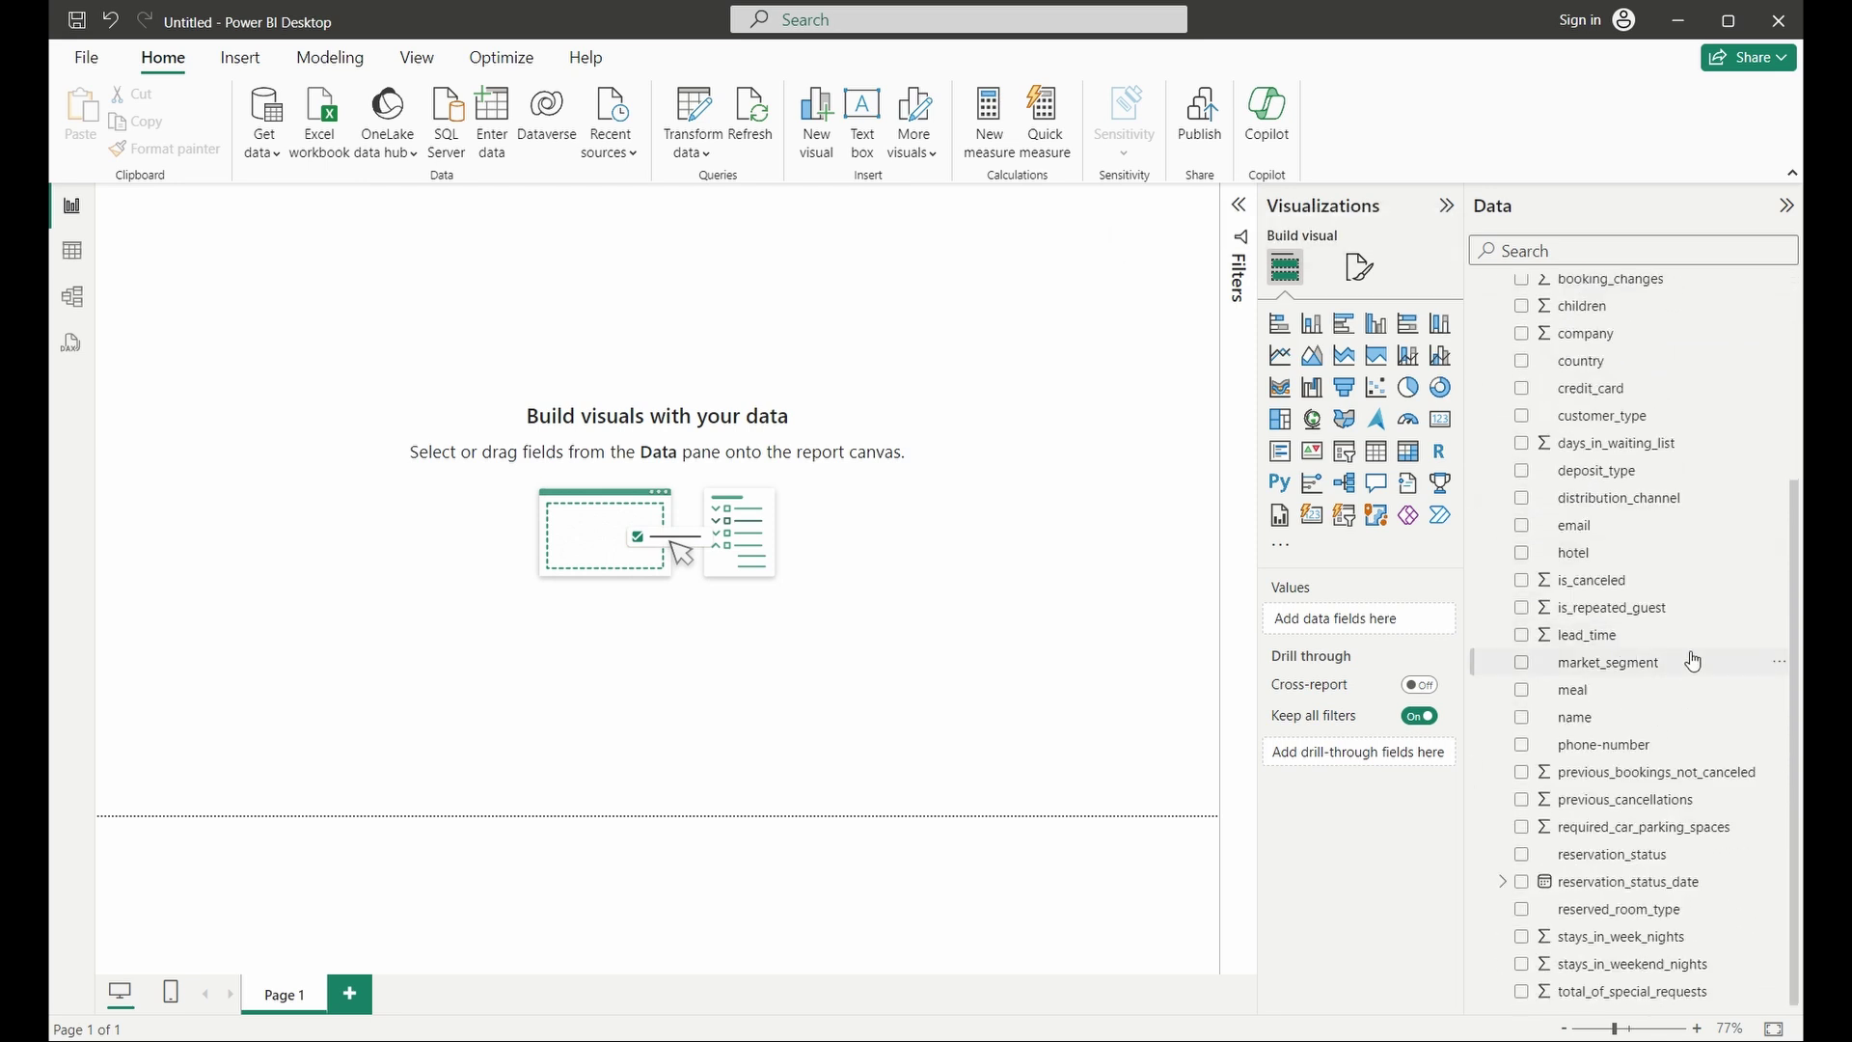
click(1645, 940)
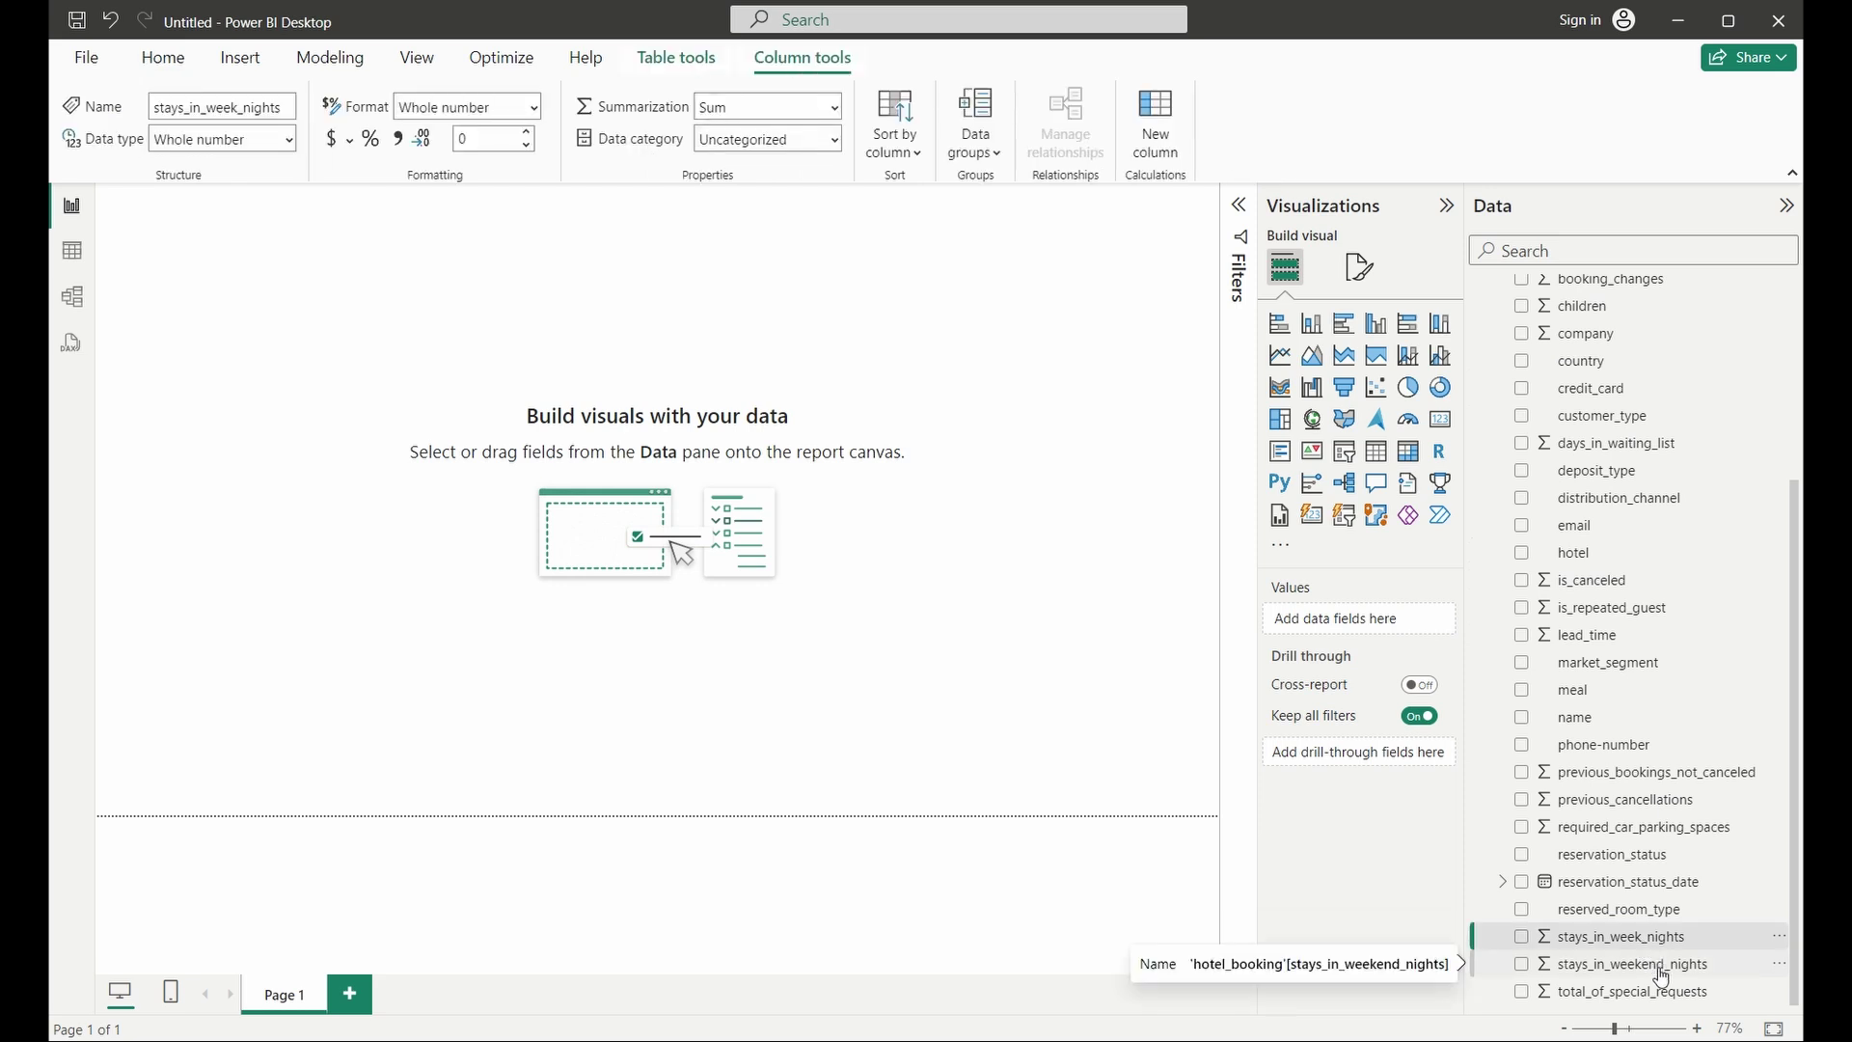
click(1660, 969)
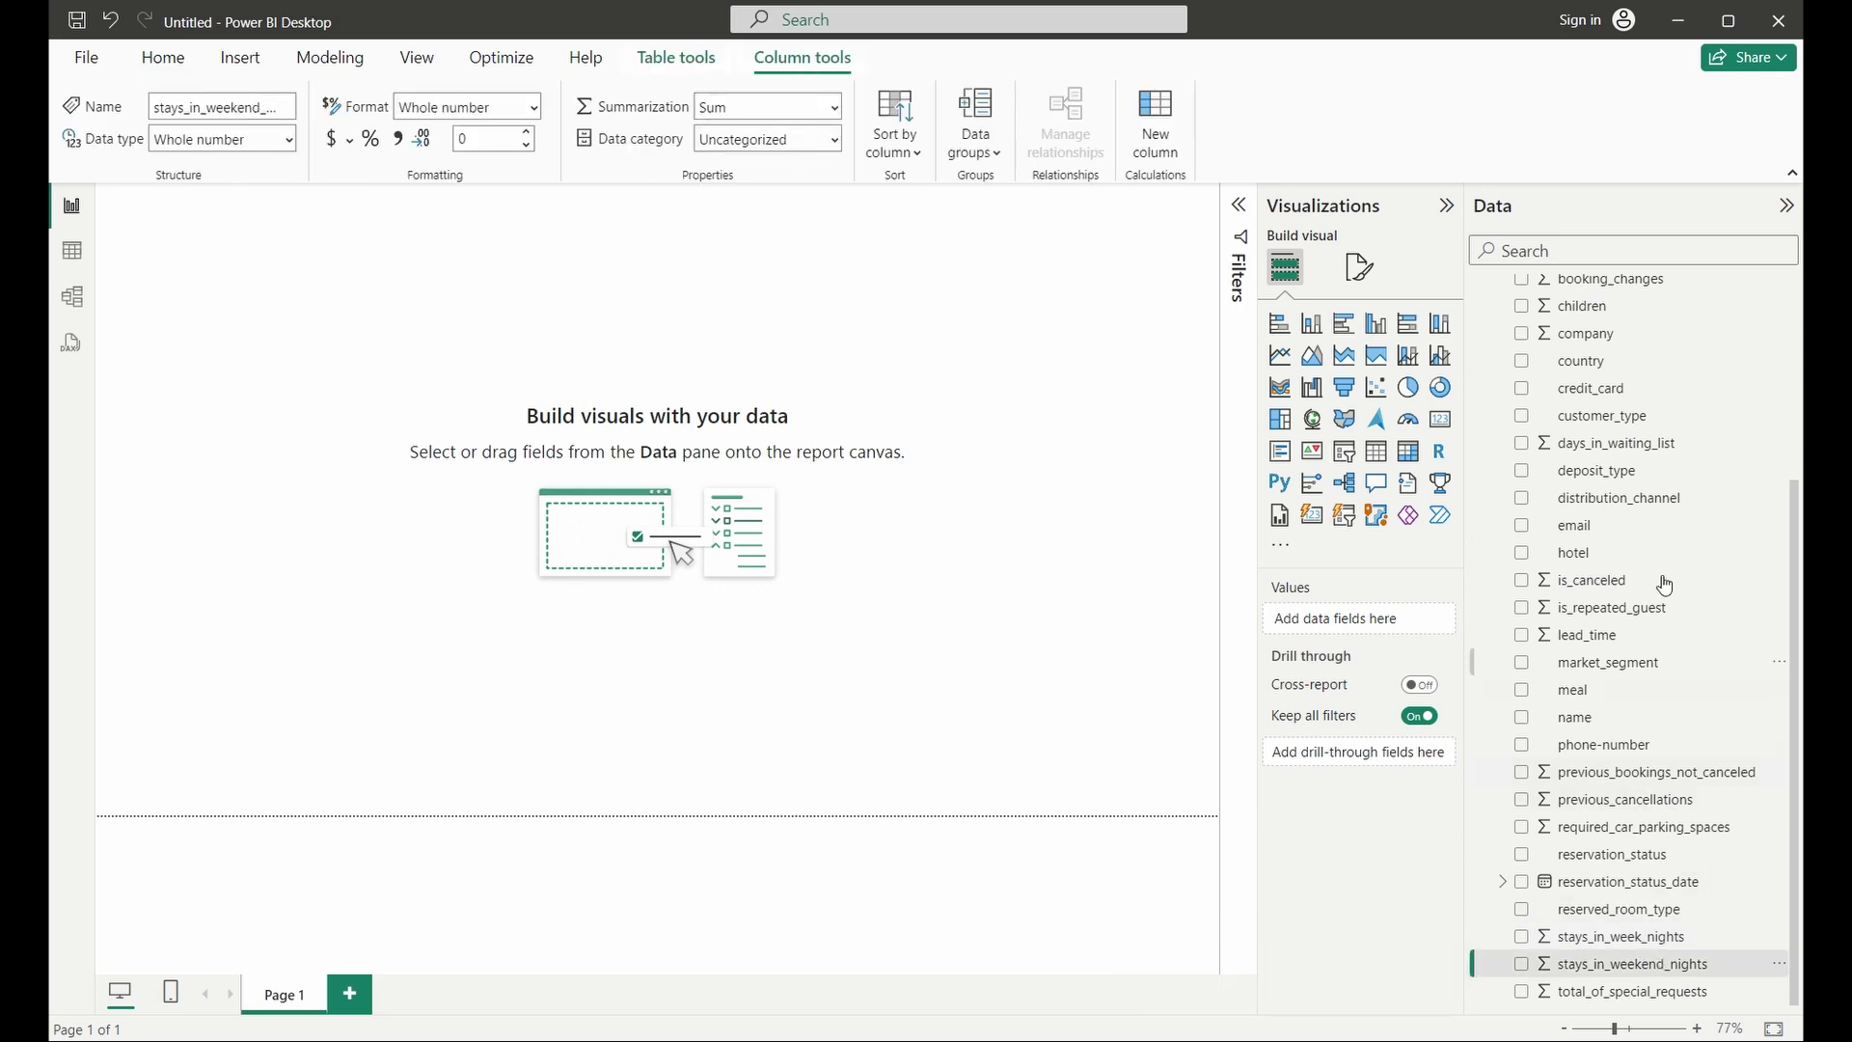
scroll(1654, 502, up, 3)
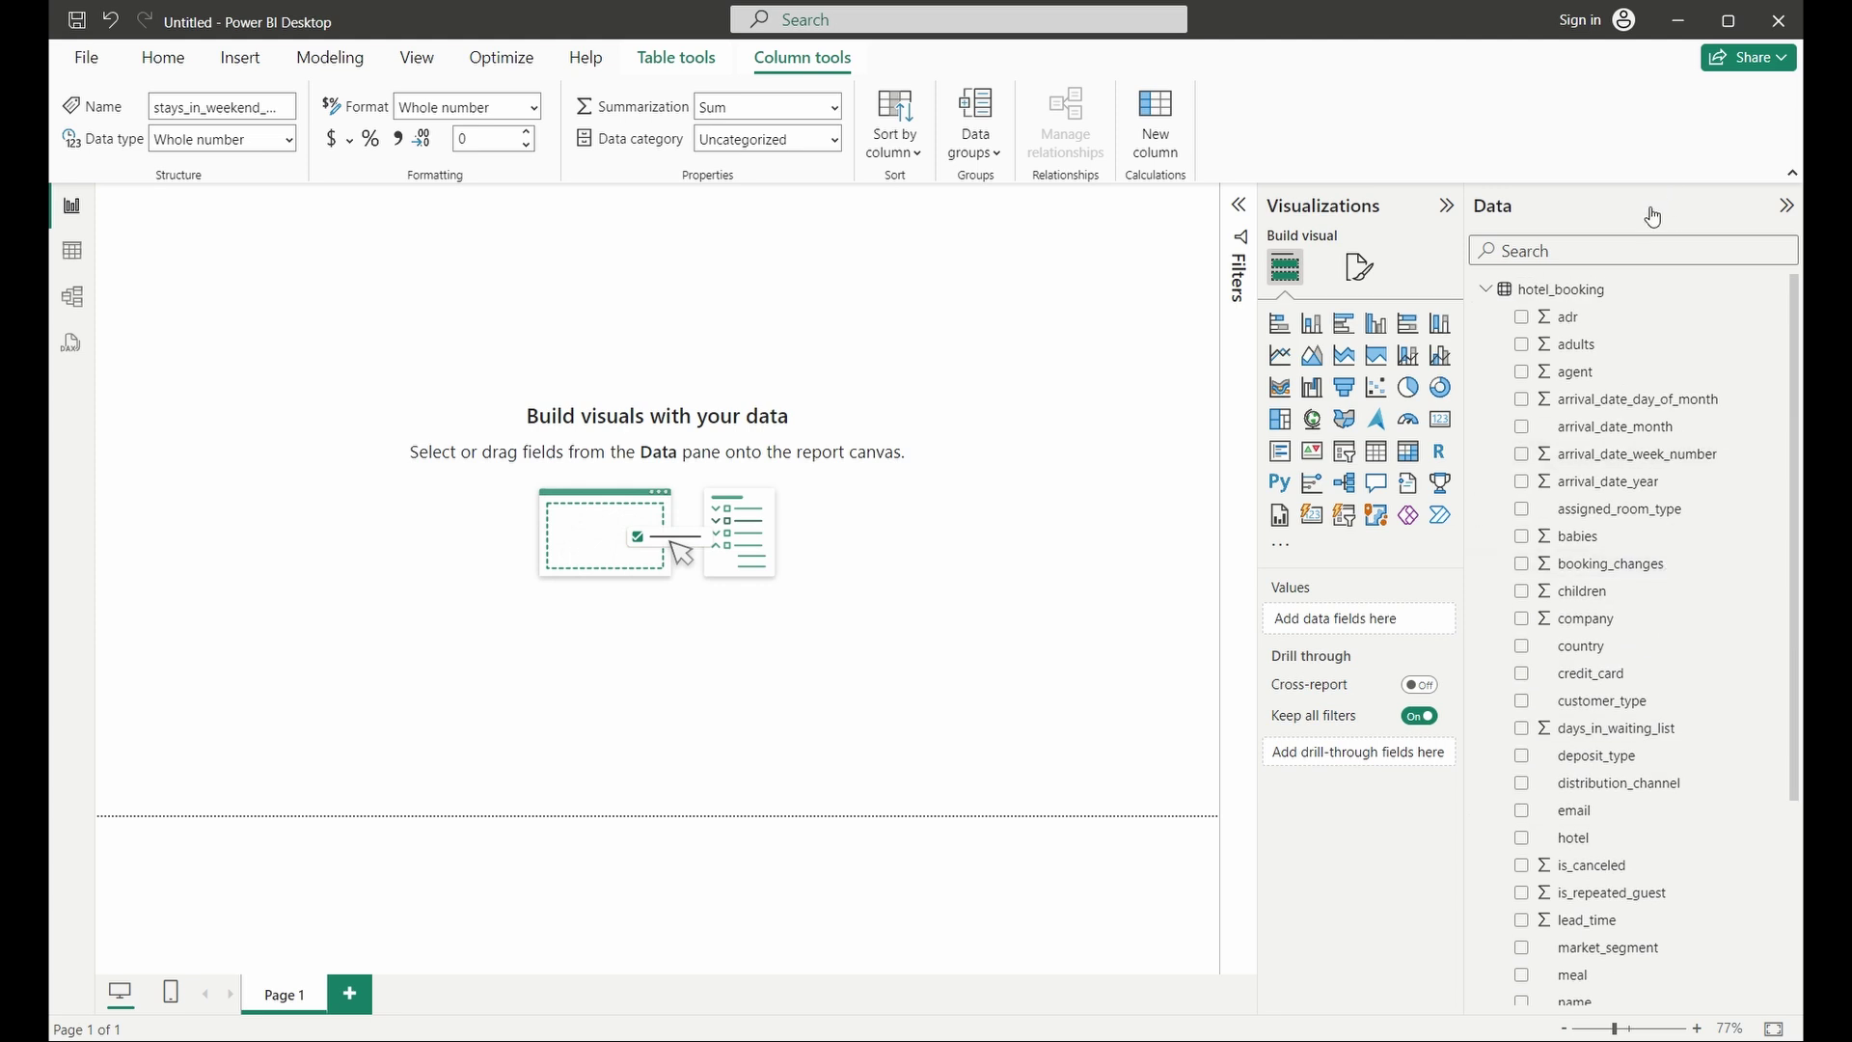
Step: Create a calculated column Roomnights = hotel_booking[stays_in_weekend_nights] + hotel_booking[stays_in_week_nights]
click(1786, 205)
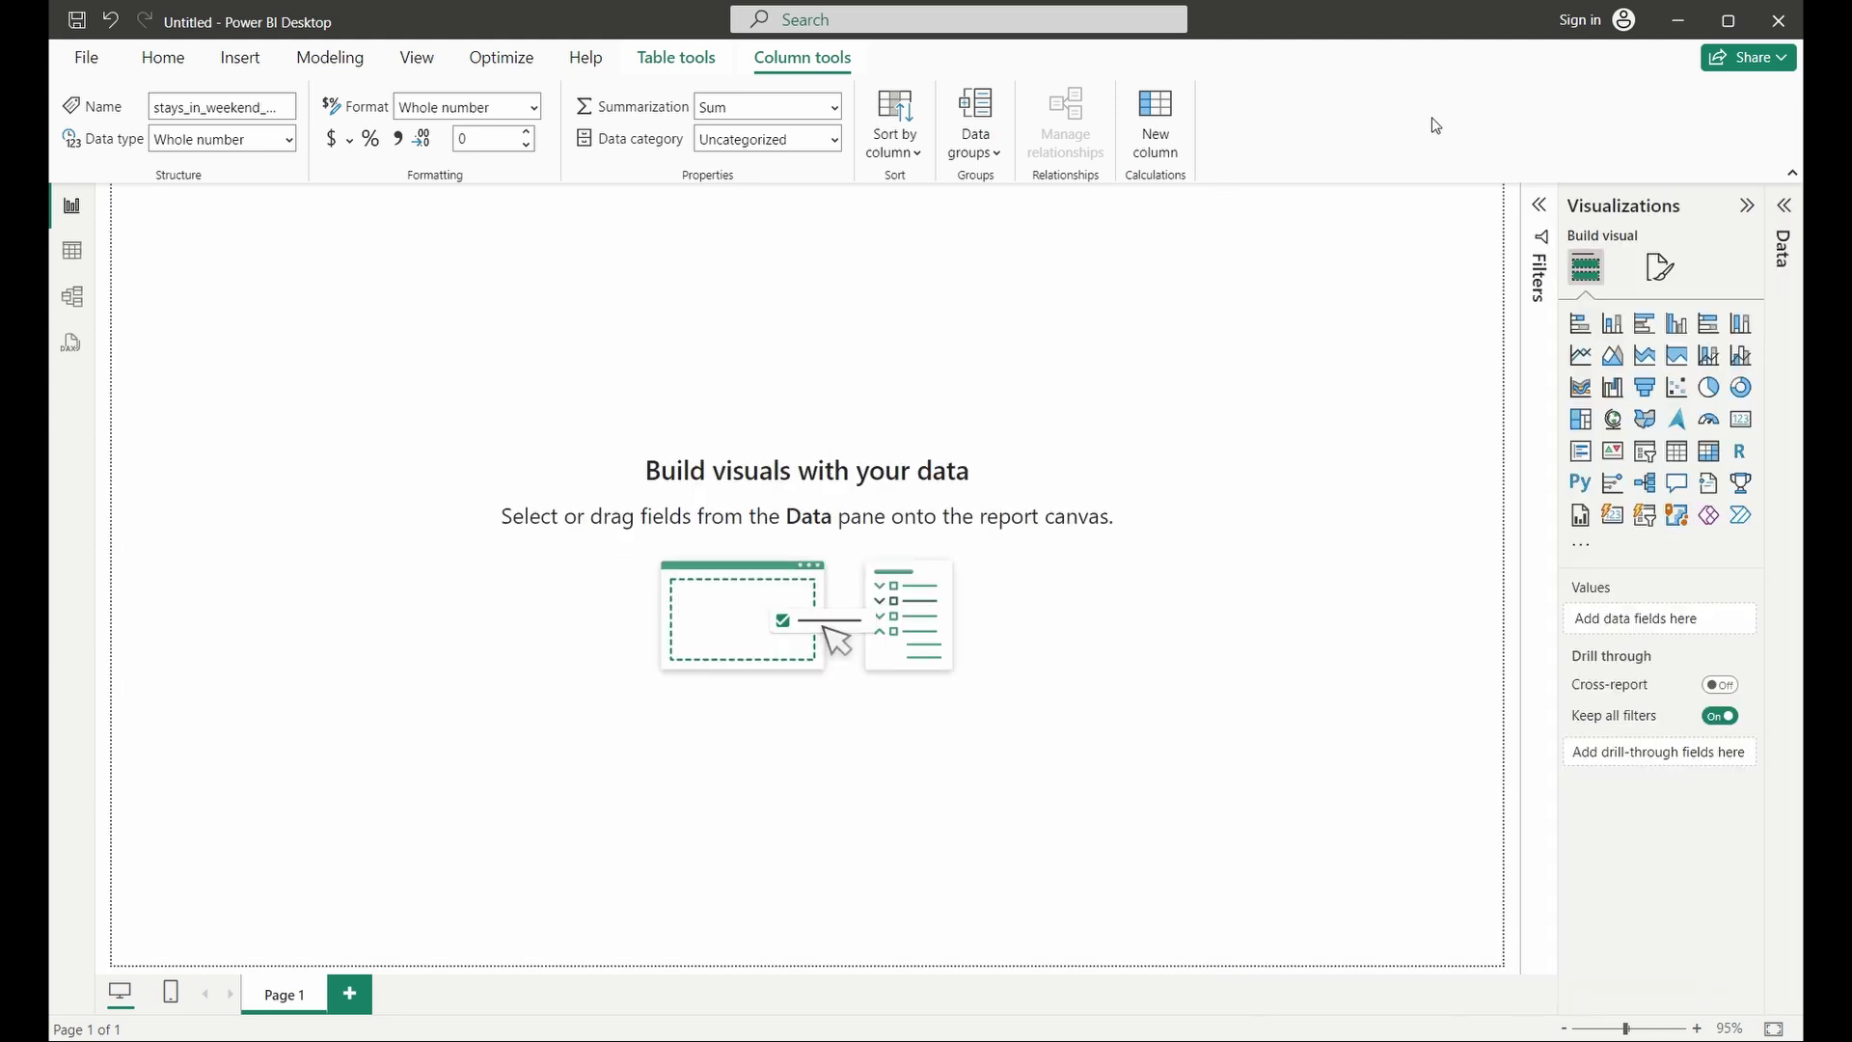
click(1163, 134)
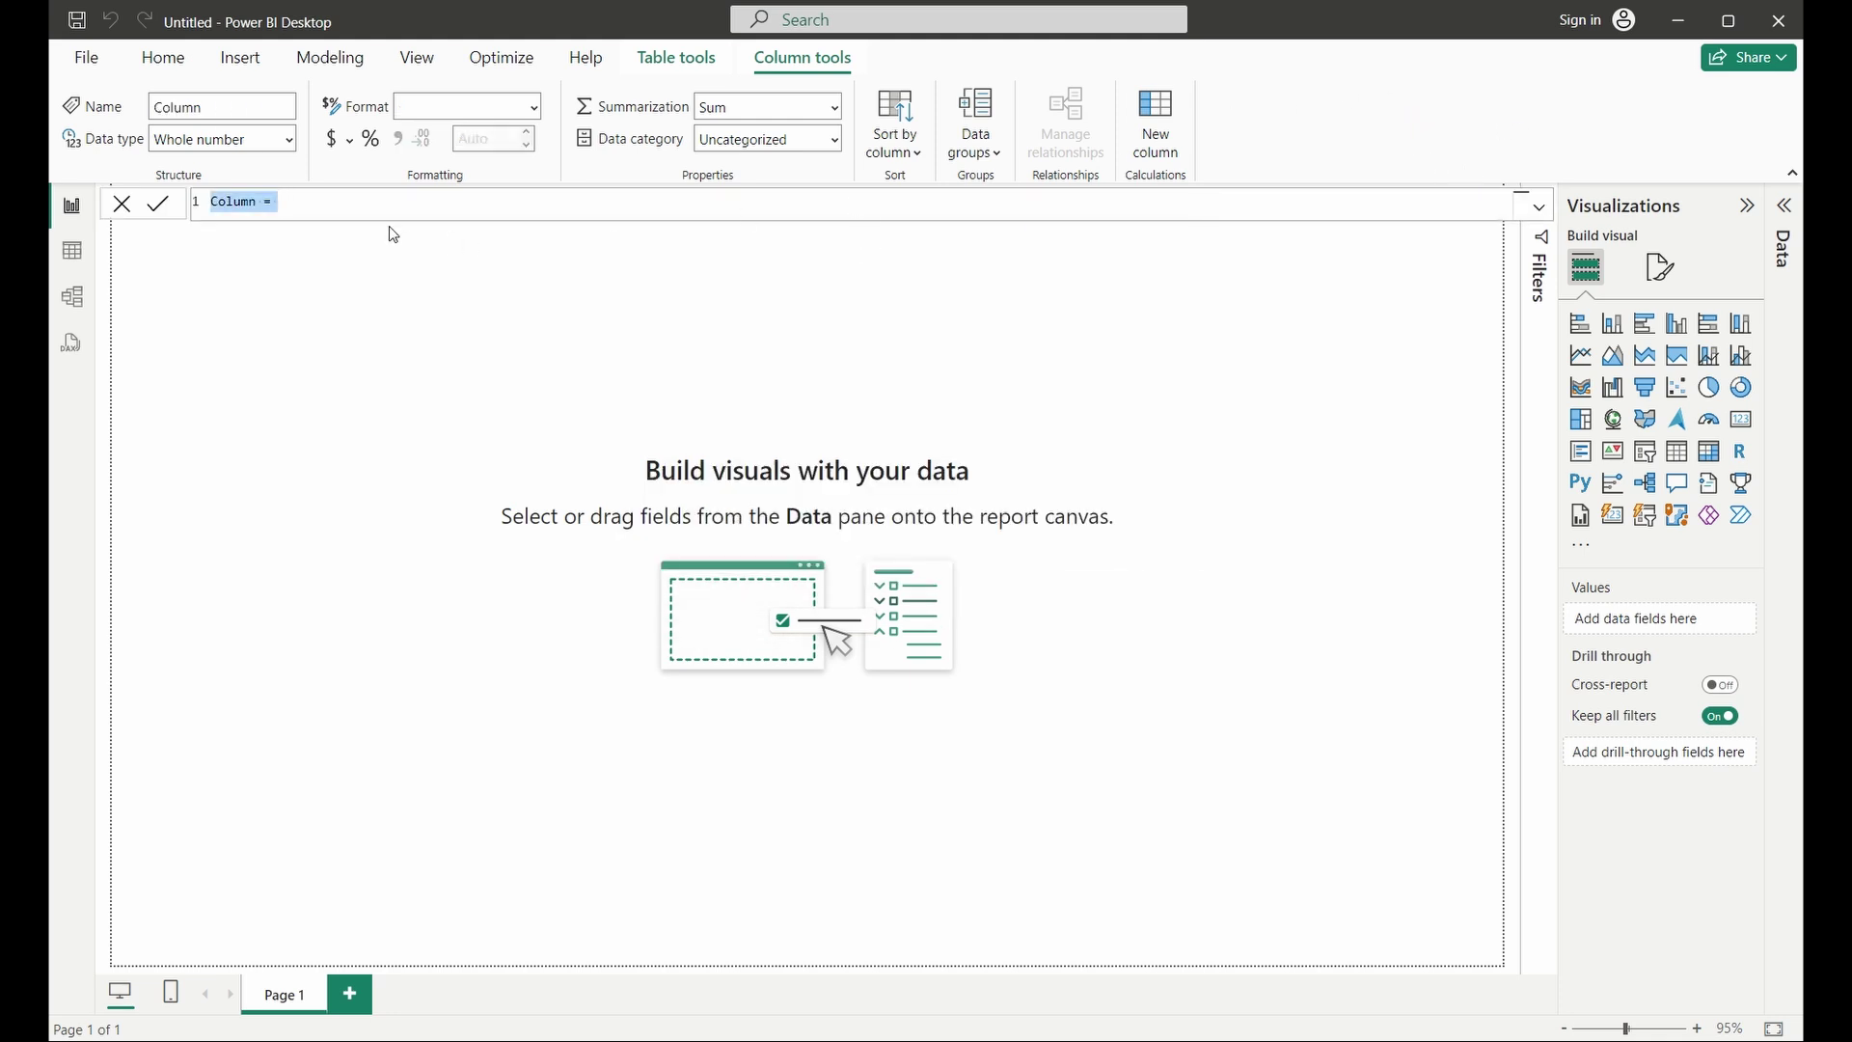
click(313, 215)
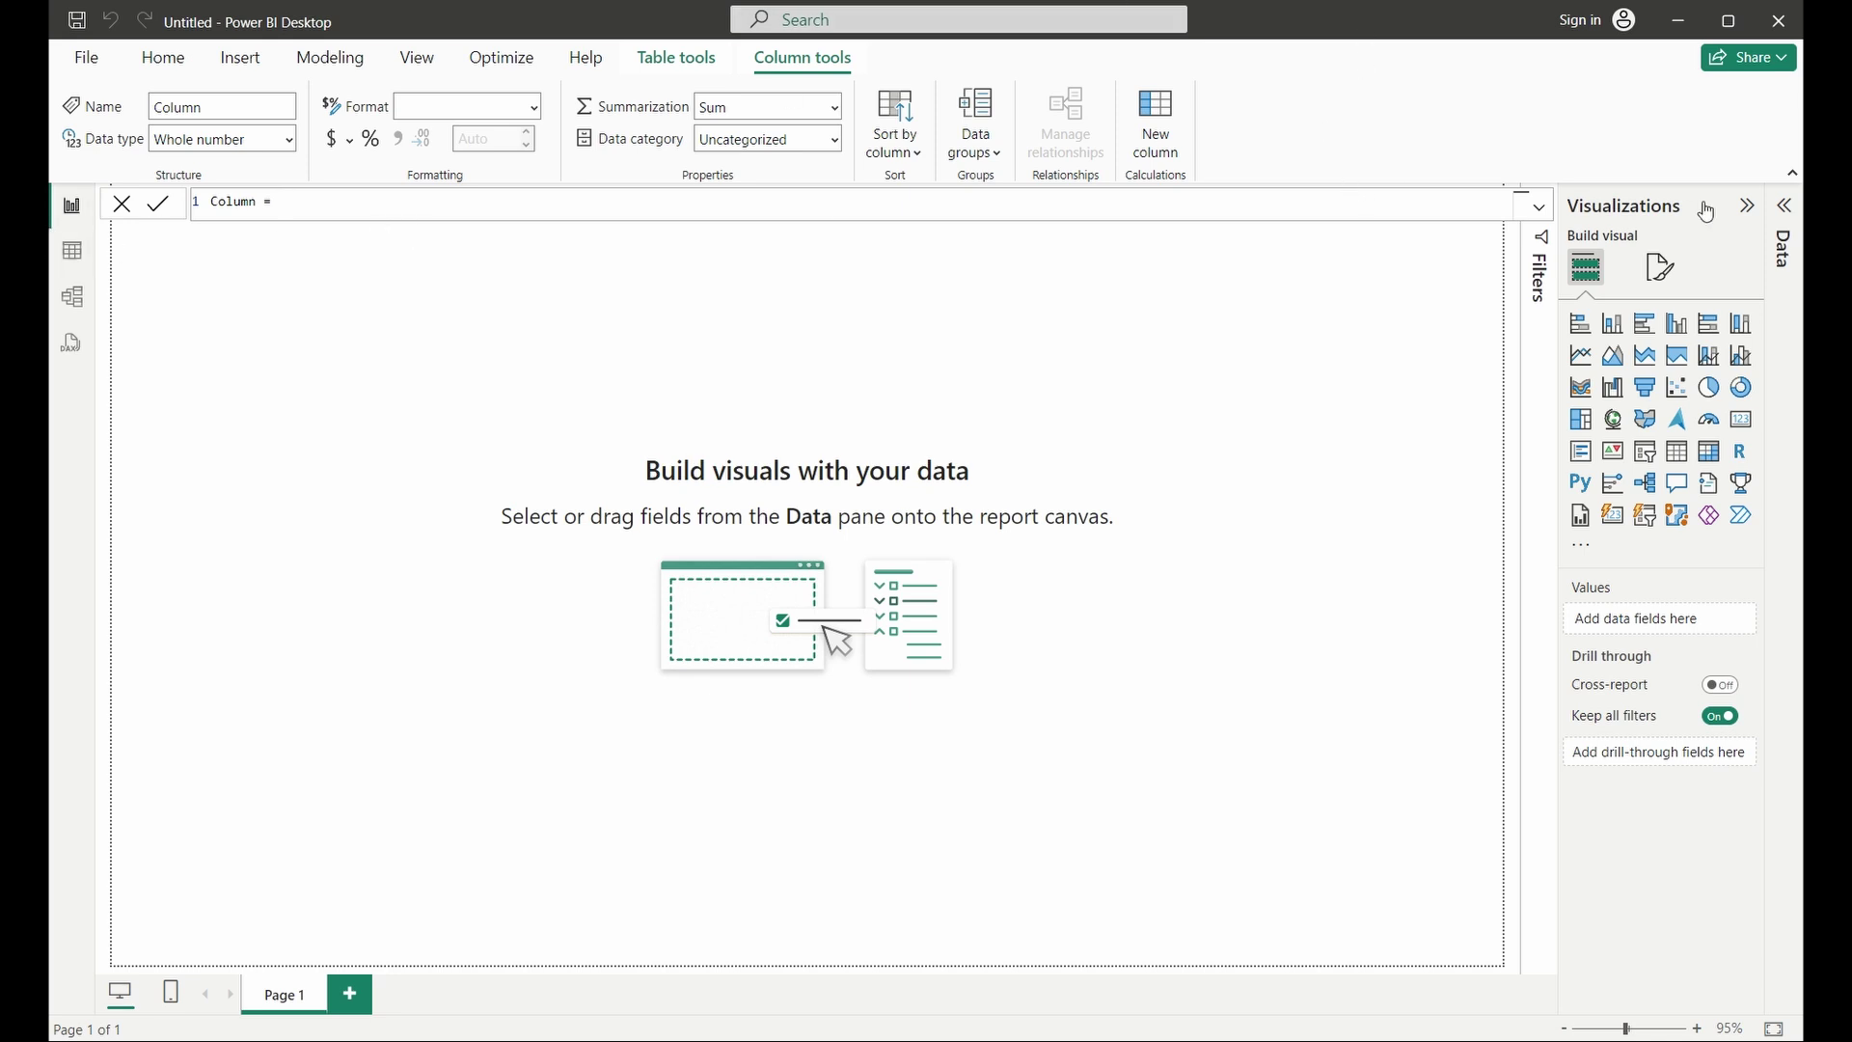
double_click(236, 201)
text(Roomnights = weekend)
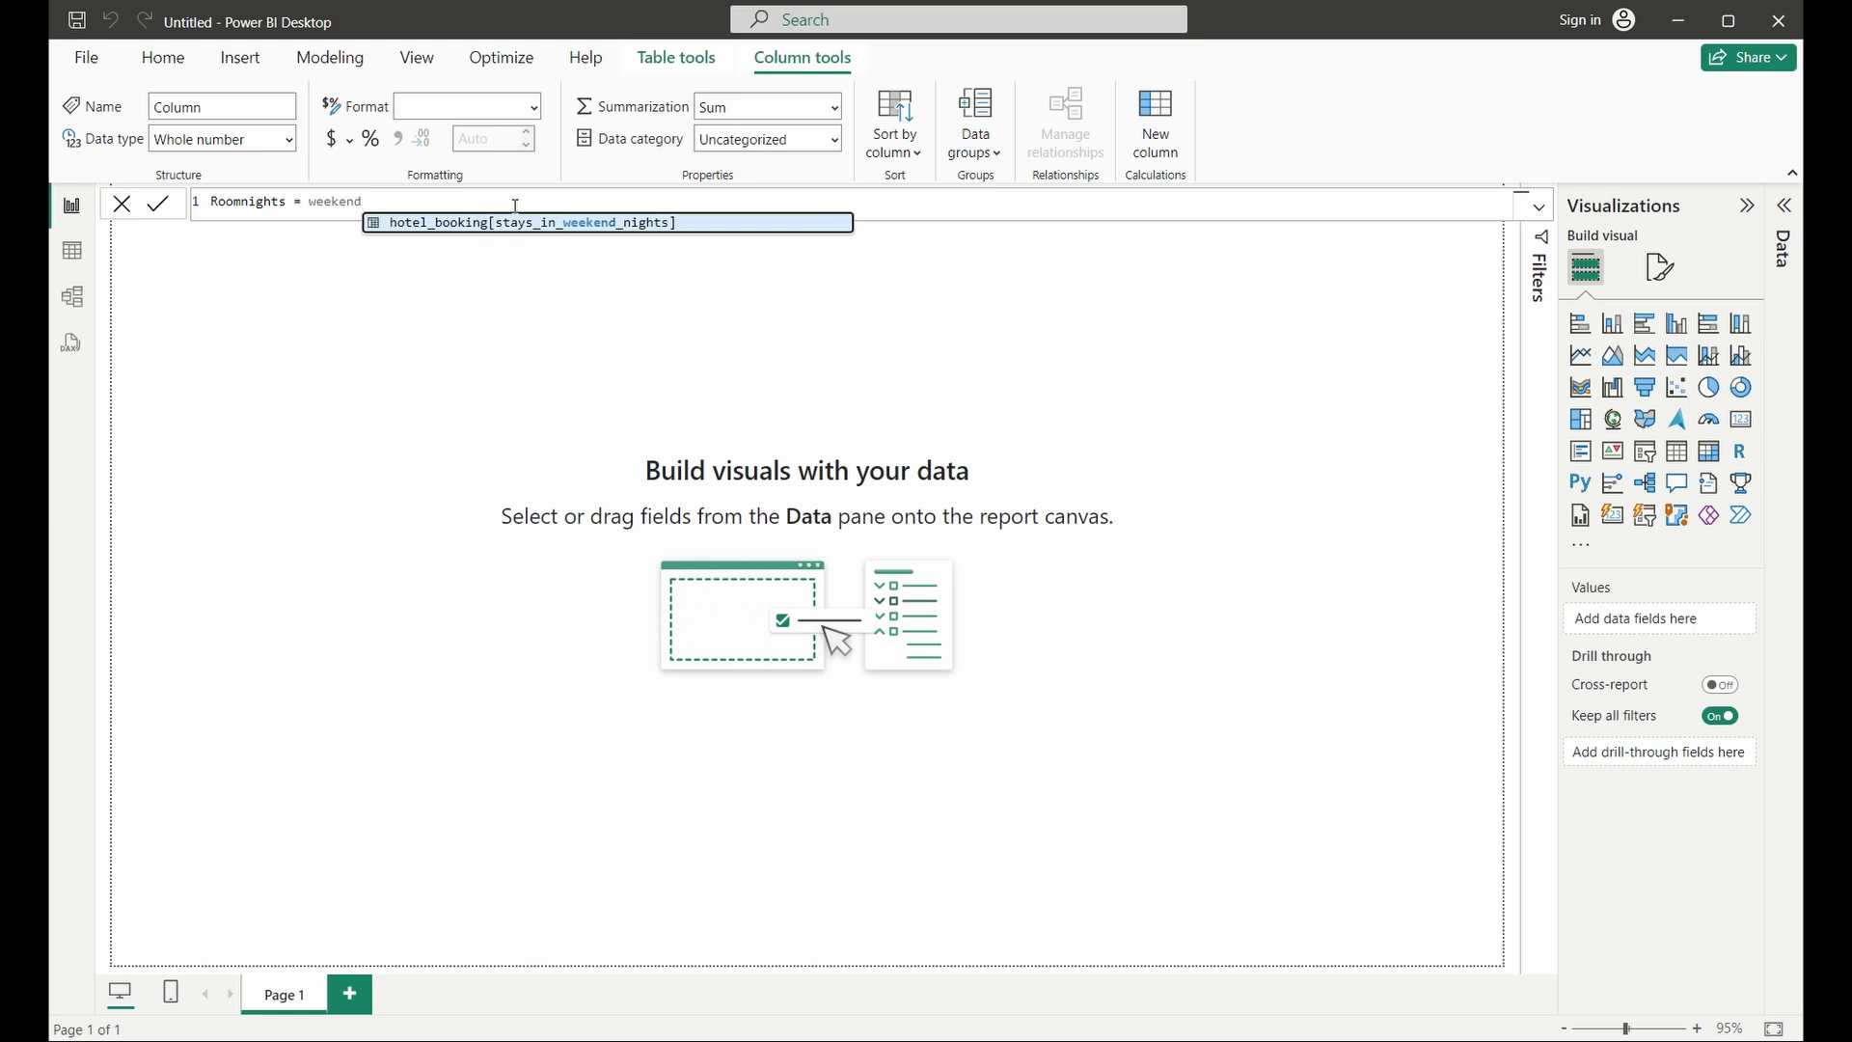
key(Tab)
text(+ week)
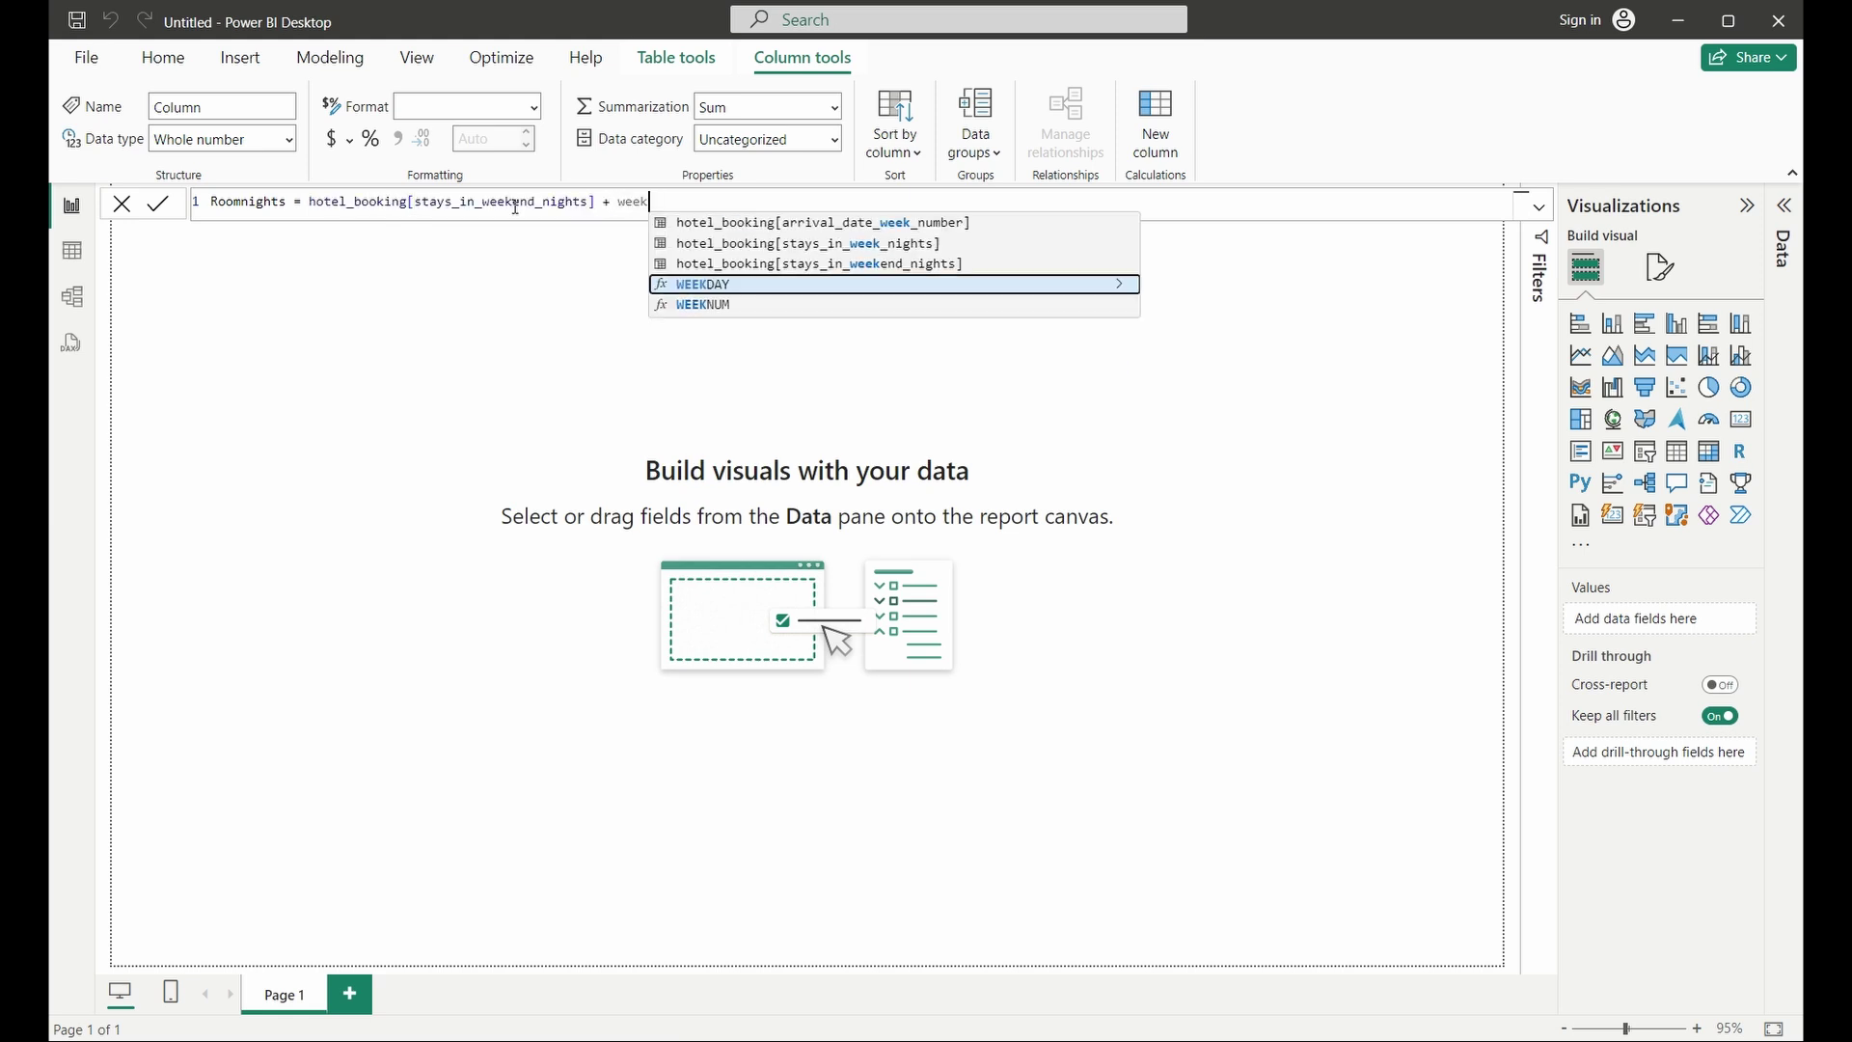
key(Up)
key(Up)
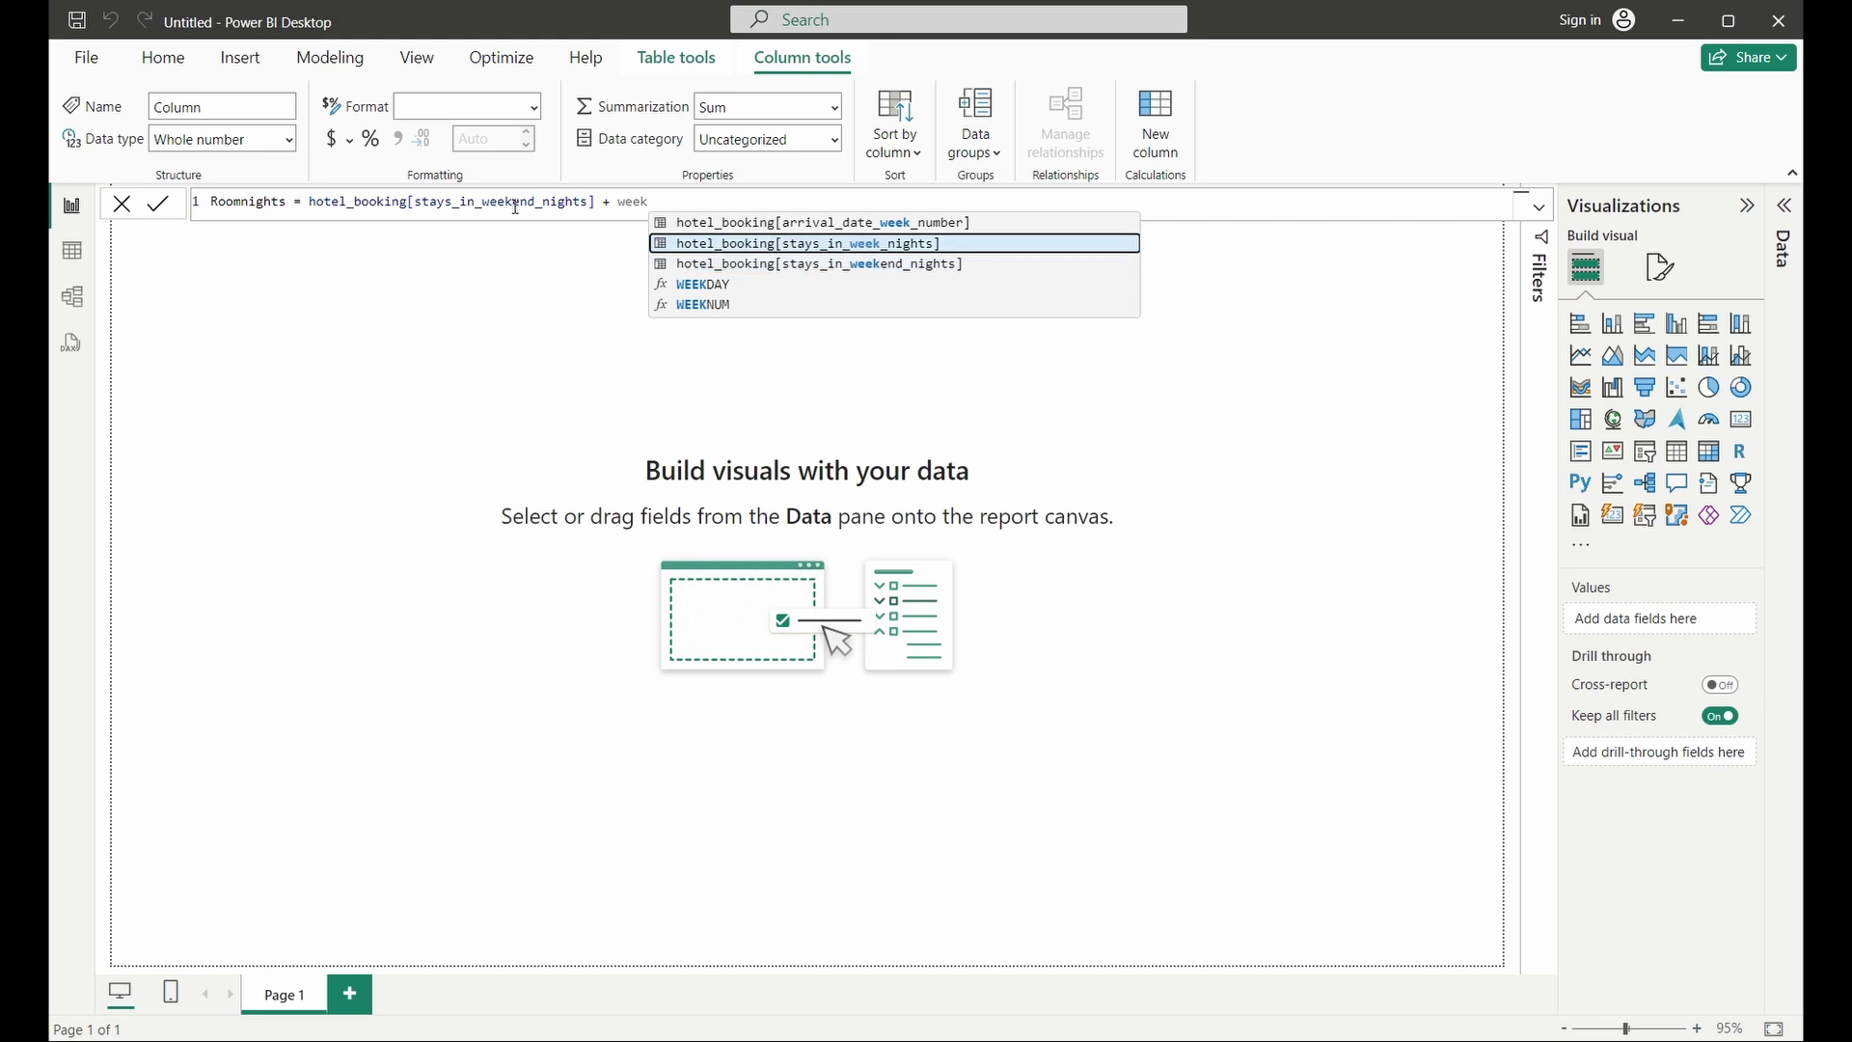
key(Tab)
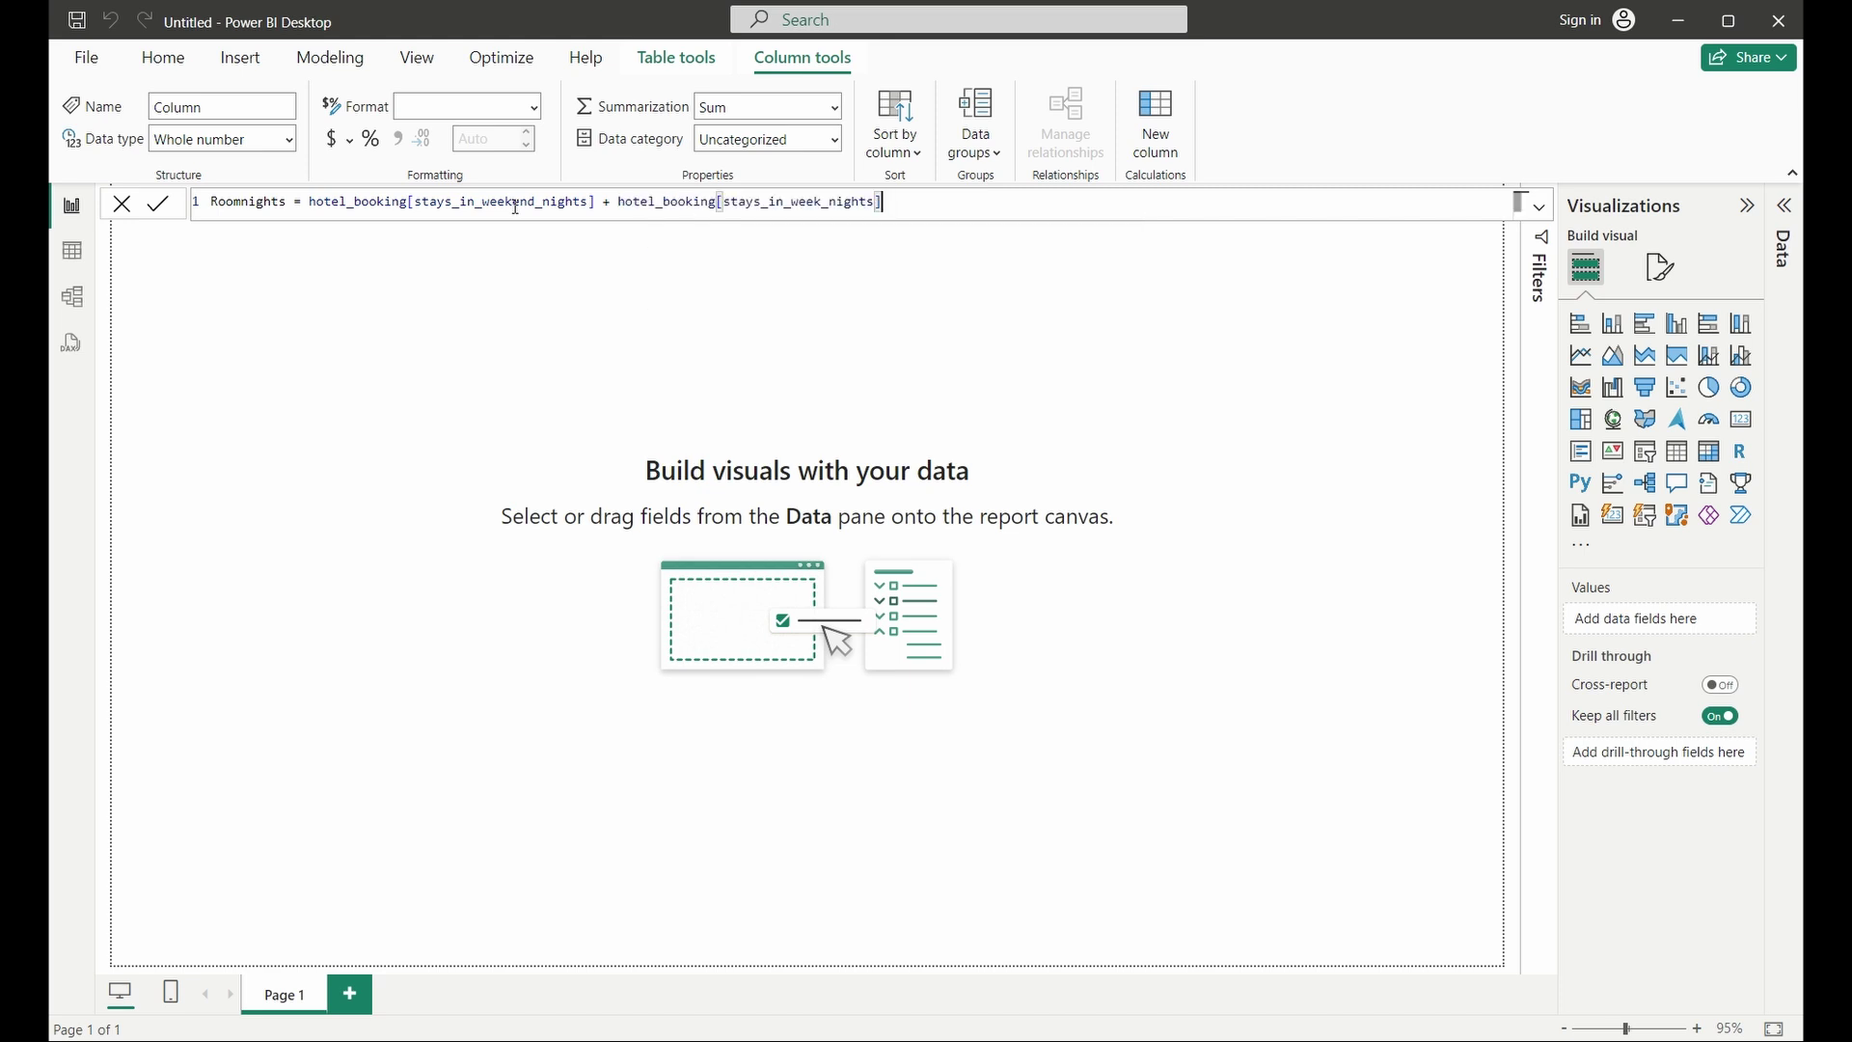
key(Return)
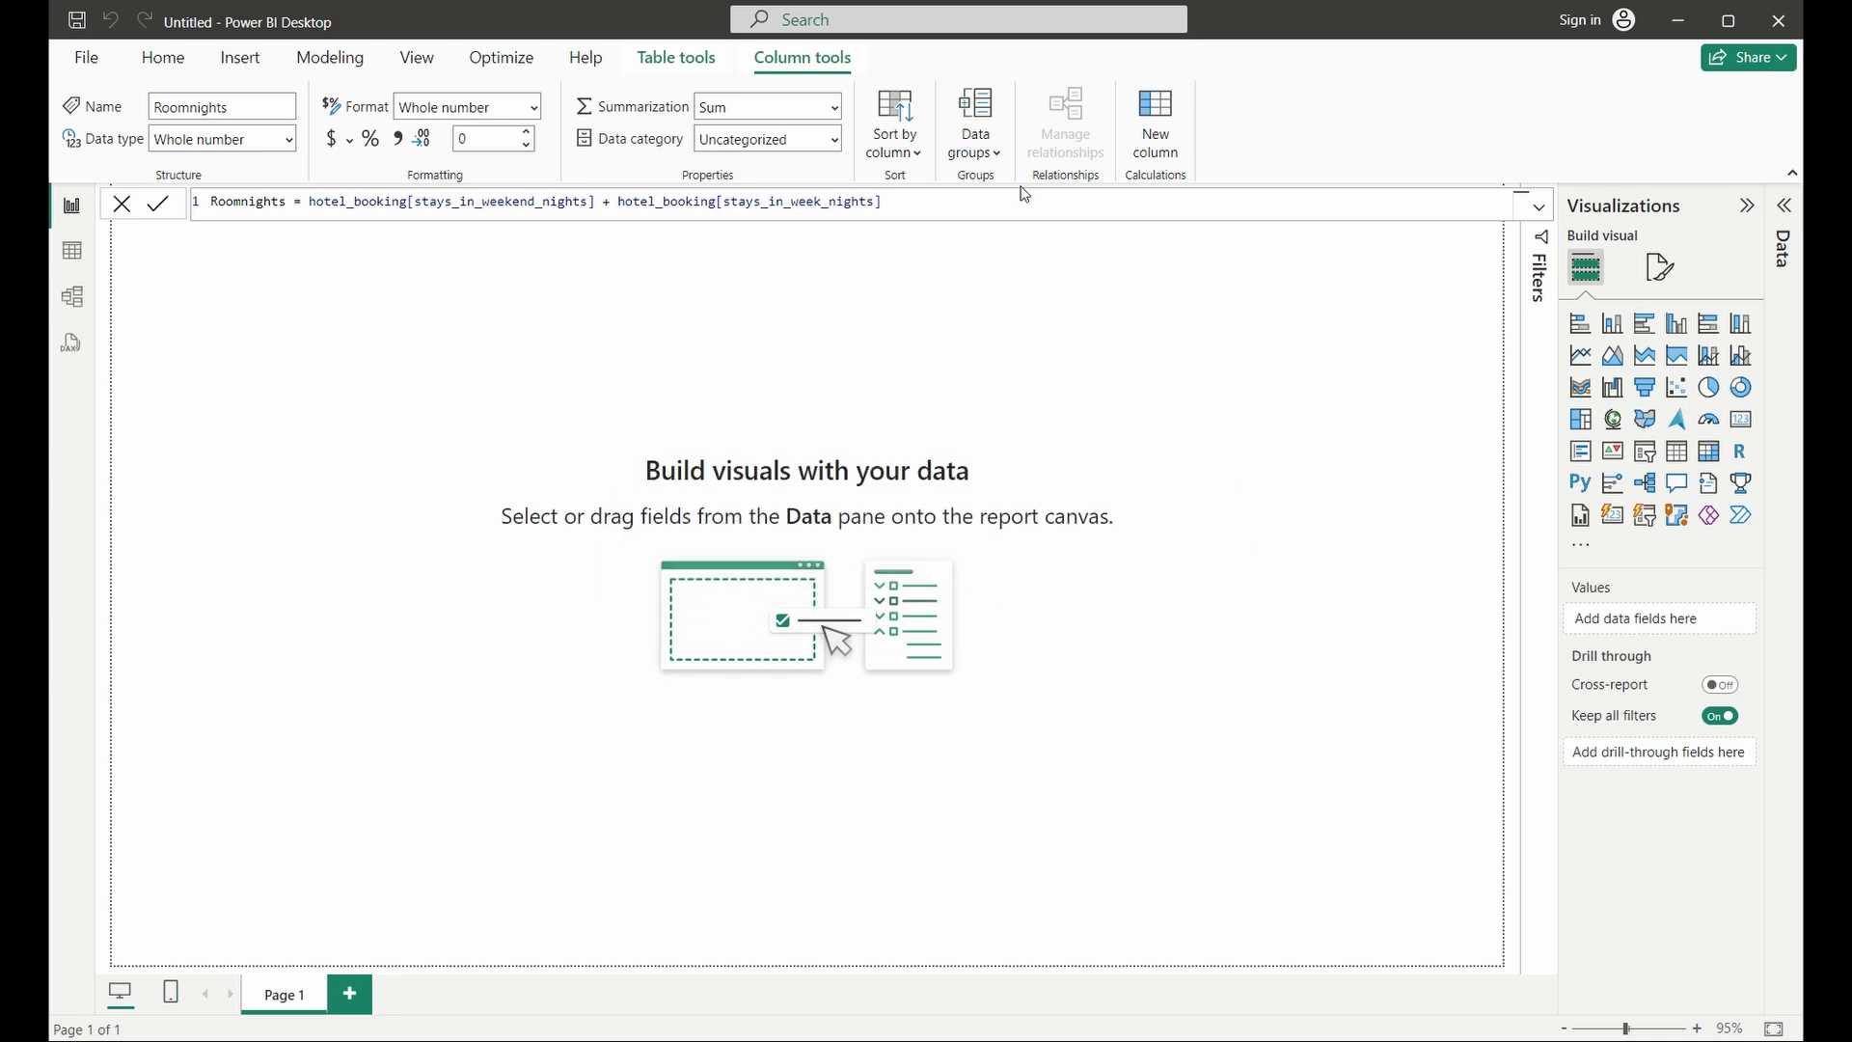
Step: Add another calculated column to the hotel_booking table and name it Revenue
click(1783, 207)
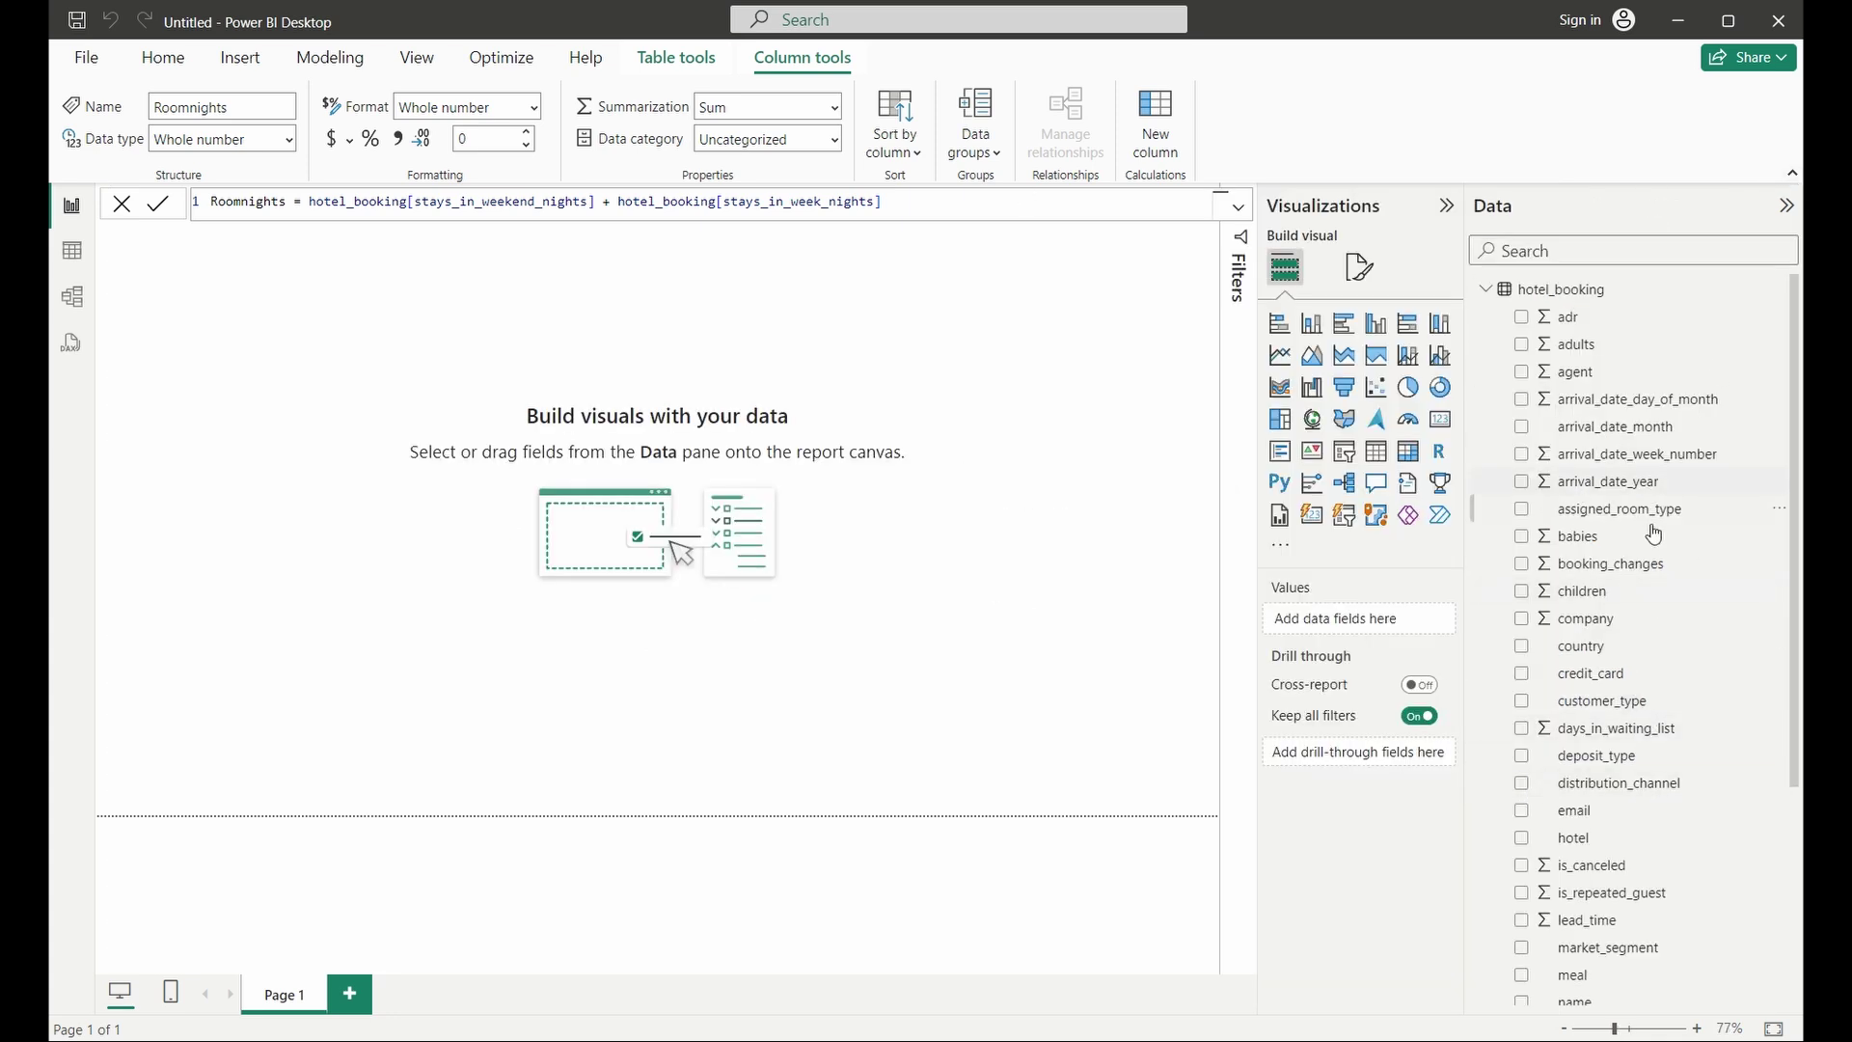
scroll(1703, 598, down, 4)
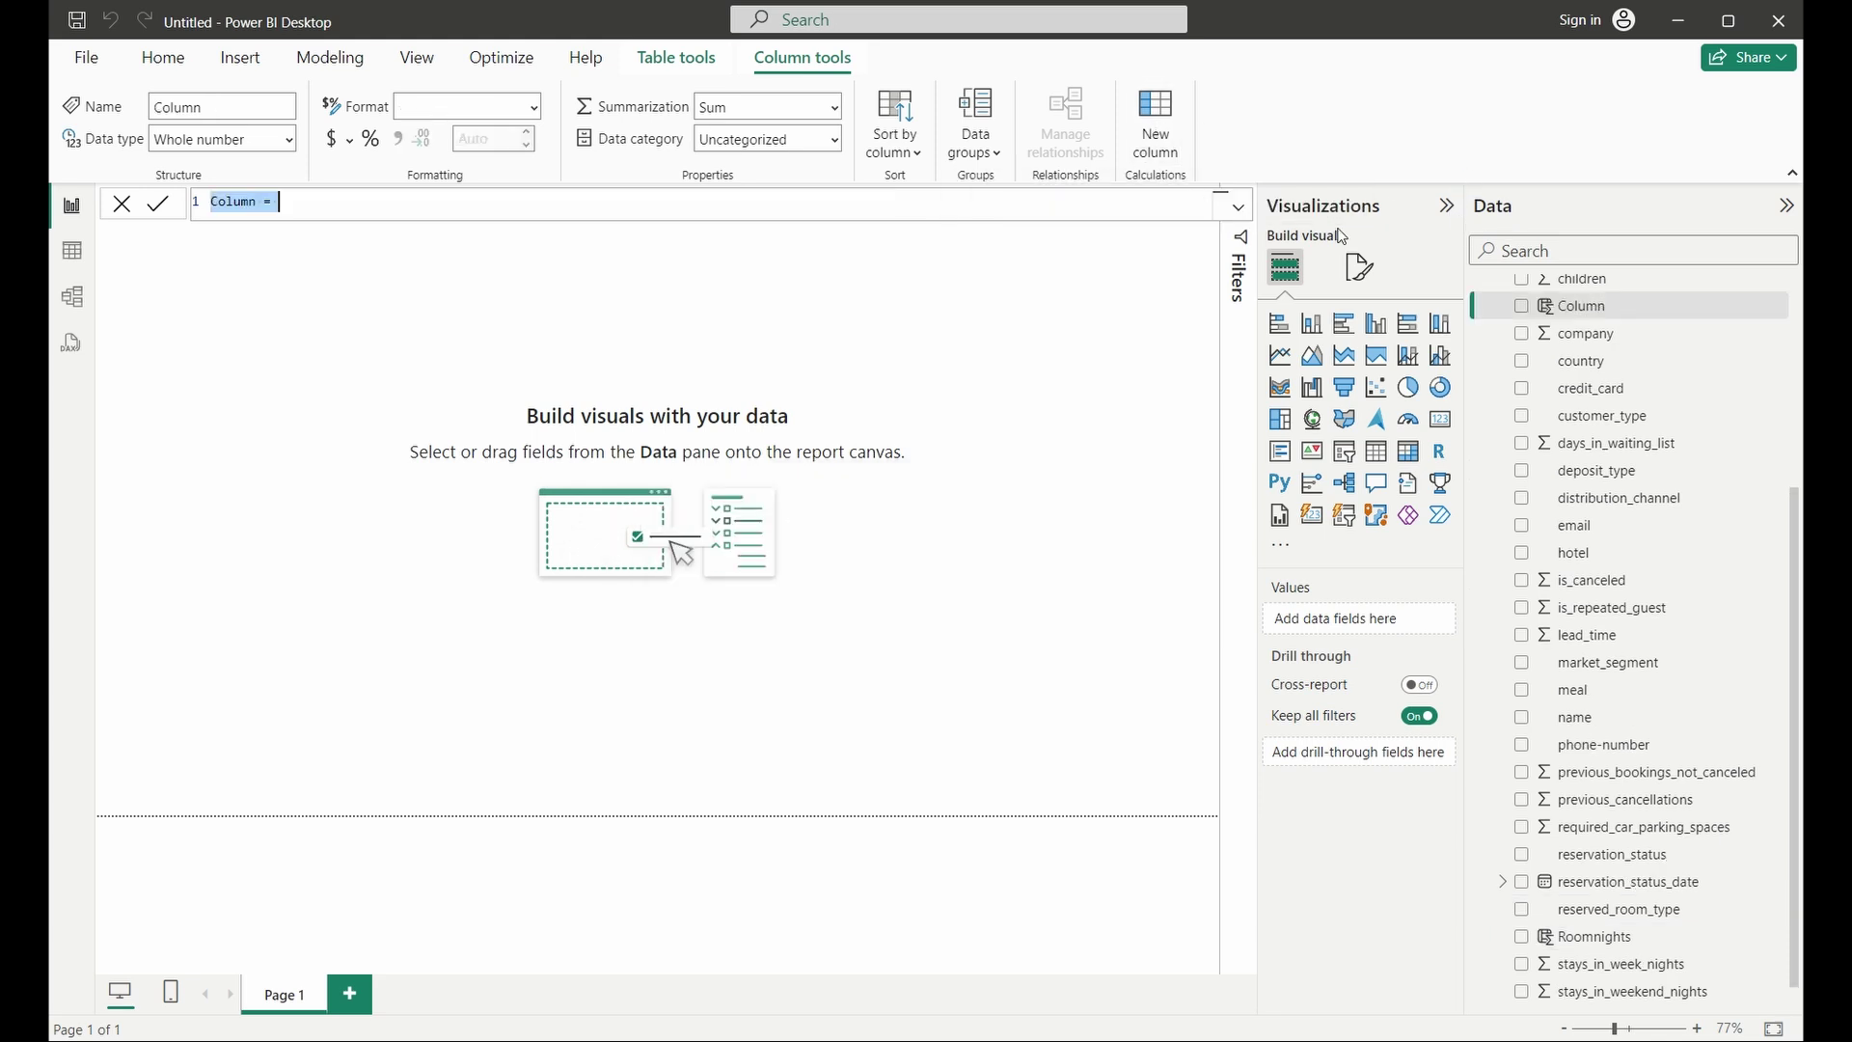
click(337, 210)
key(Left)
key(Left)
key(Left)
key(Left)
key(Right)
key(shift+Left)
key(shift+Left)
key(shift+Left)
key(shift+Left)
key(shift+Left)
key(shift+Left)
key(BackSpace)
text(Revenue)
Step: Define the Revenue column's formula as hotel_booking[adr] * hotel_booking[Roomnights] and select the finished column in the field list
text(adr)
key(Tab)
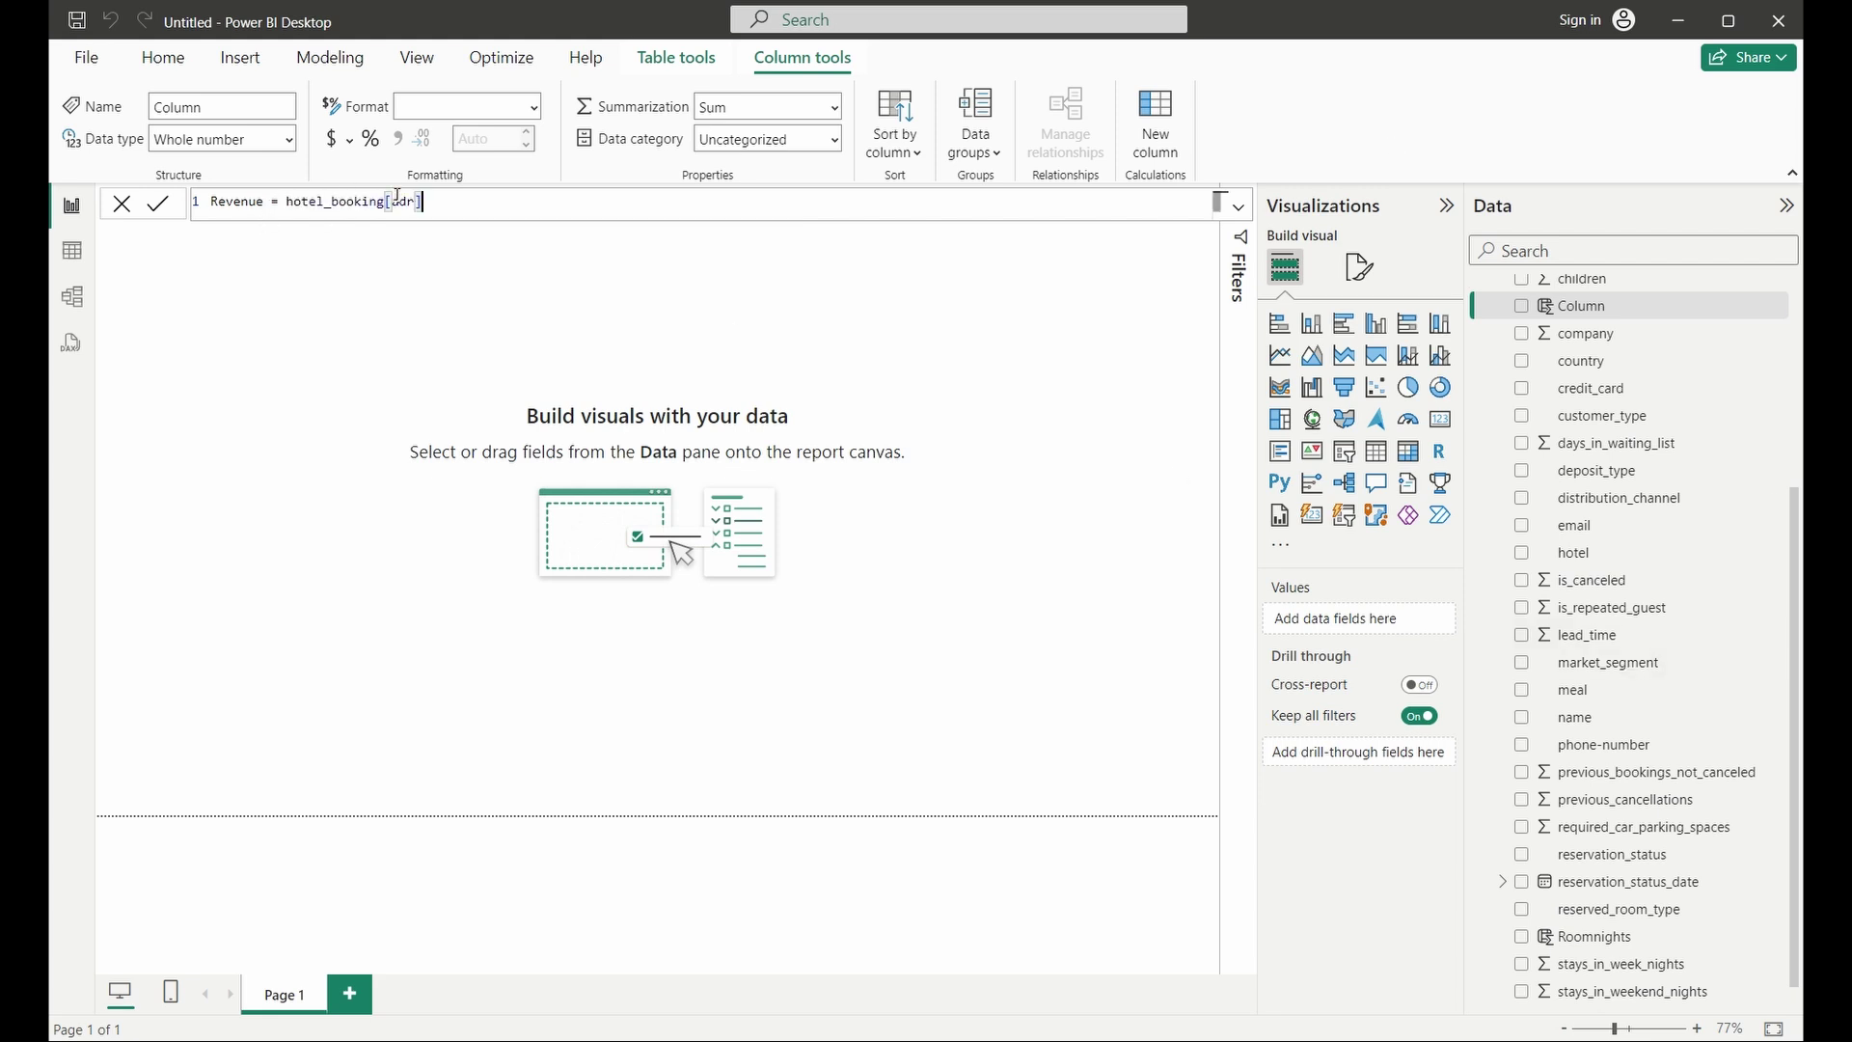
text(*)
key(Return)
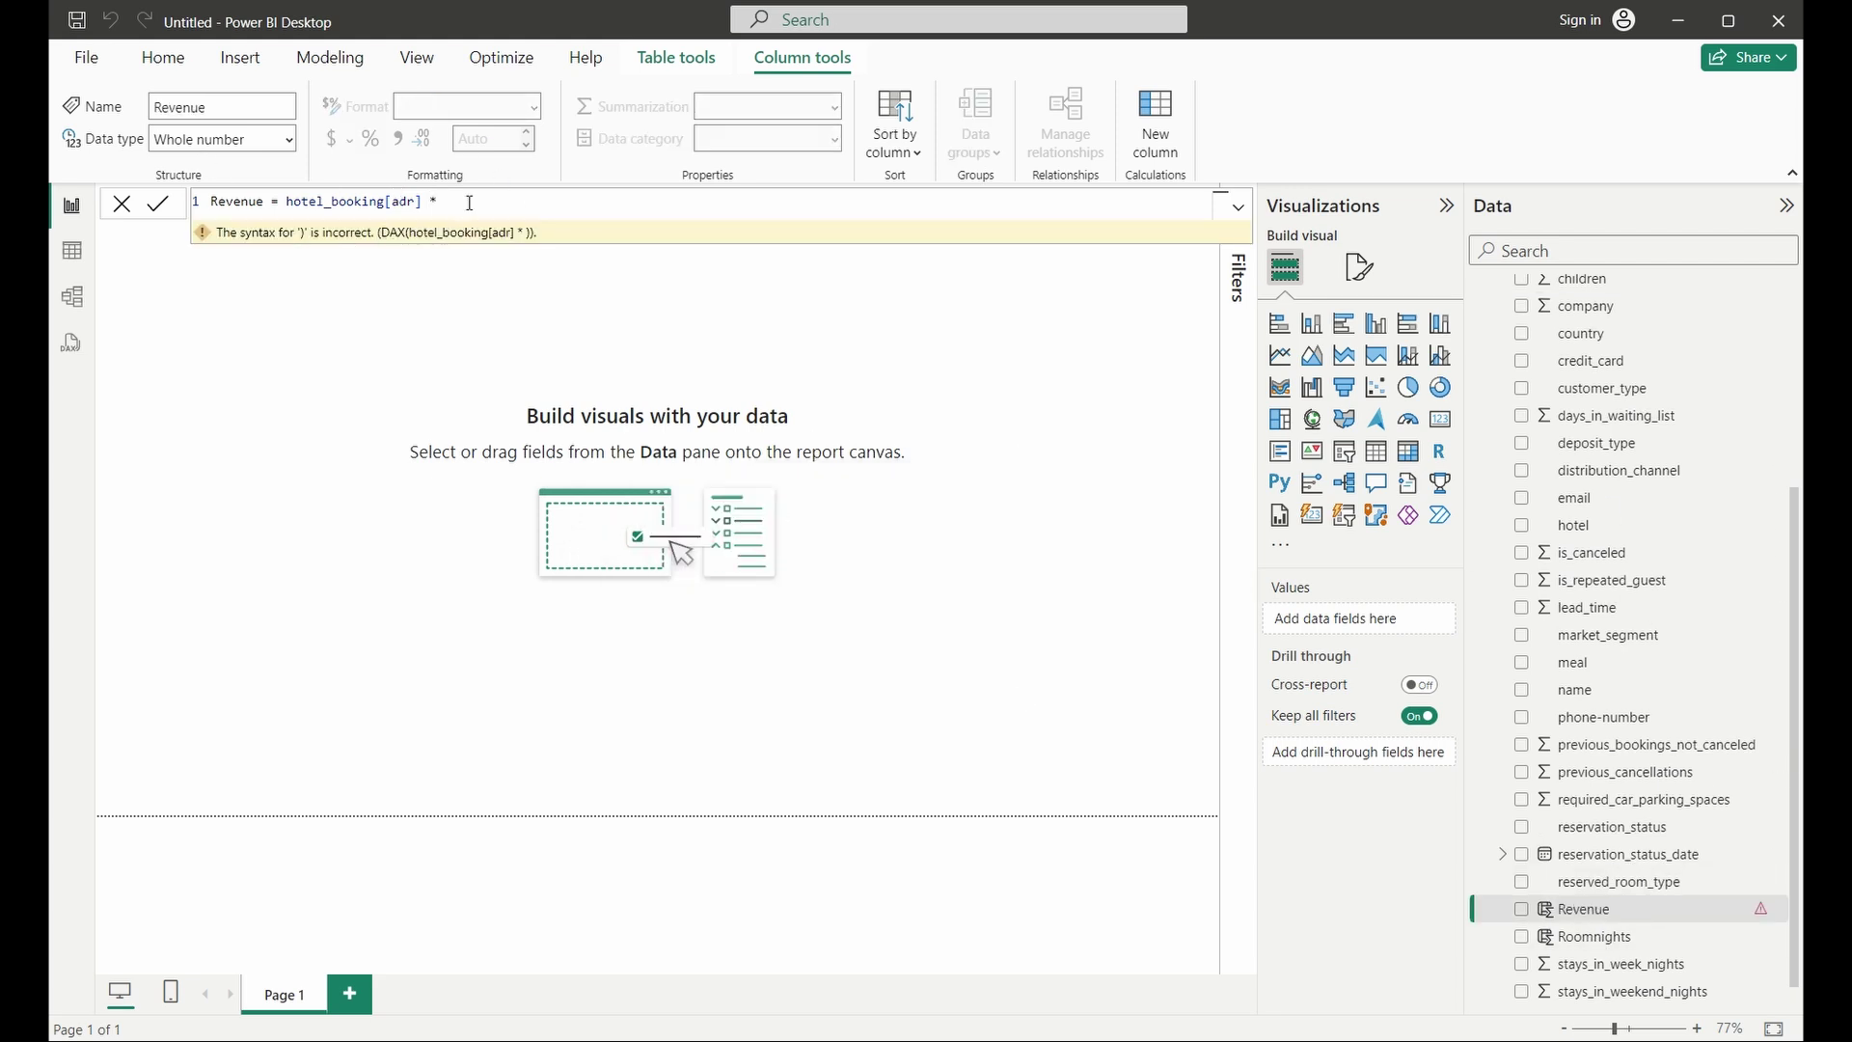
text(room)
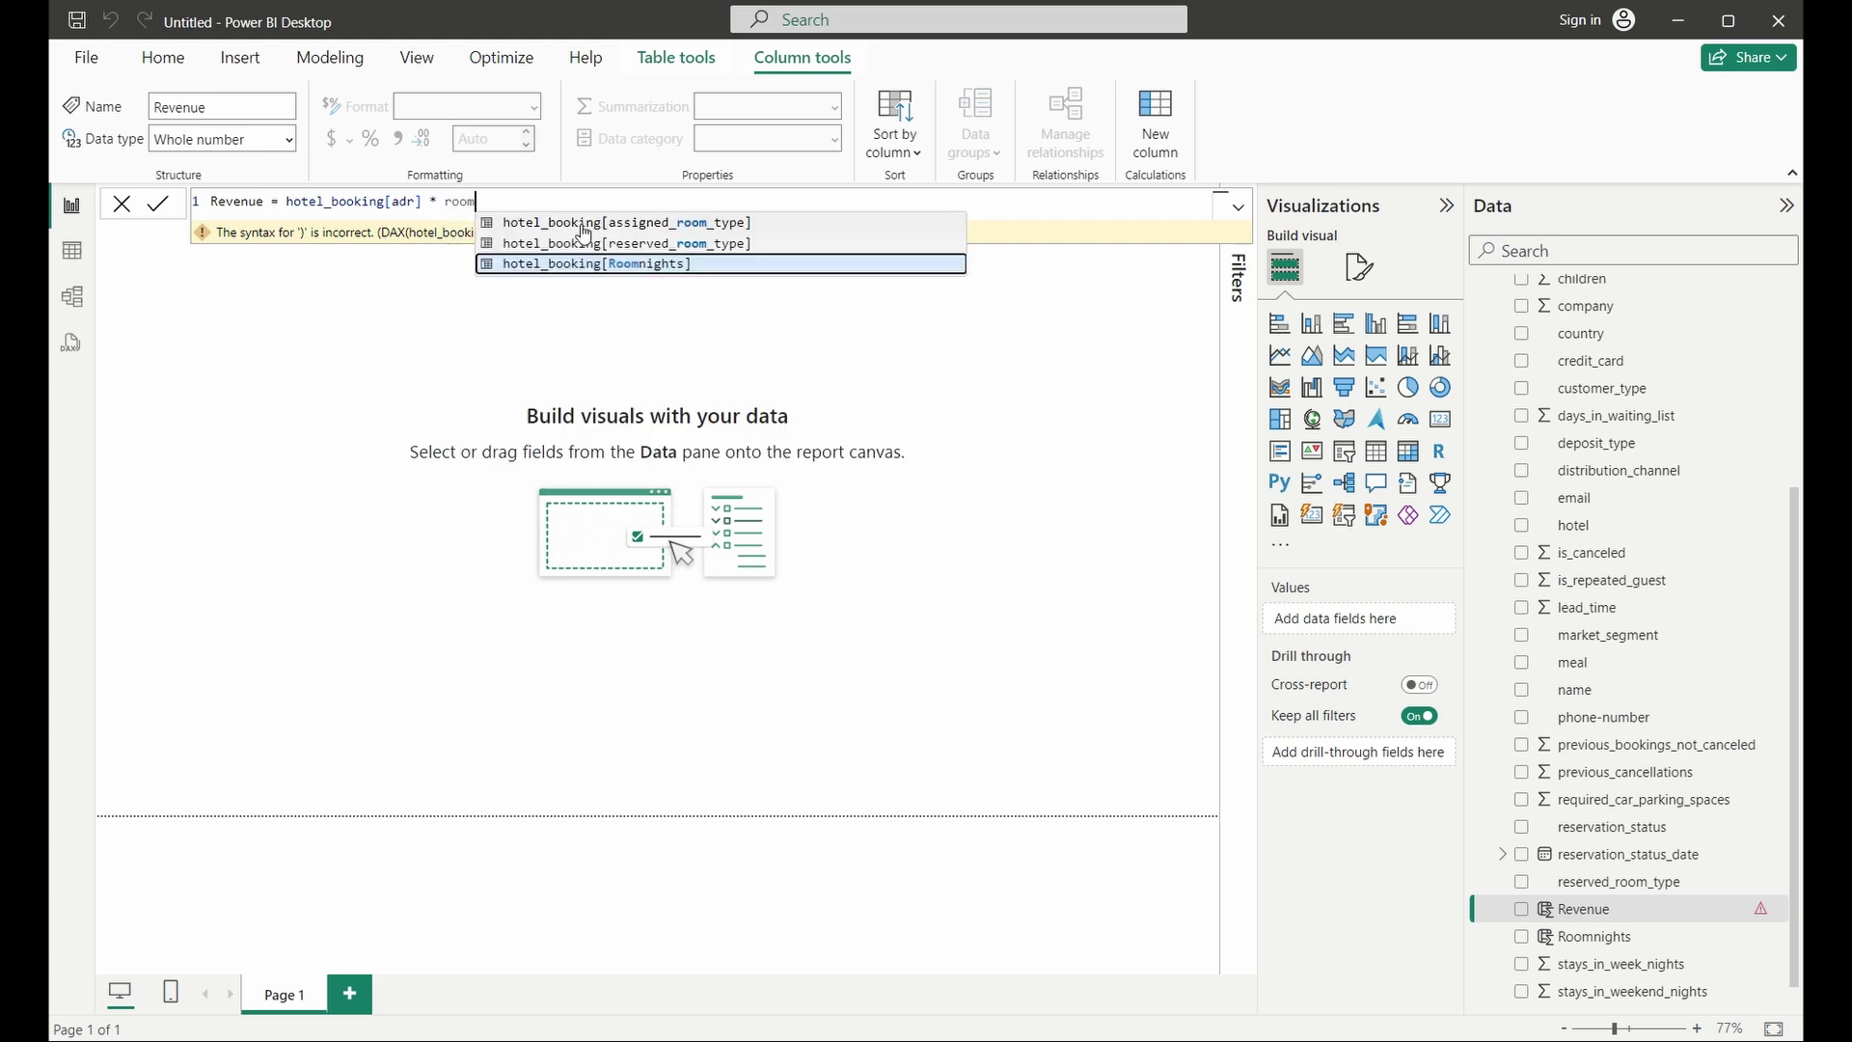
key(Tab)
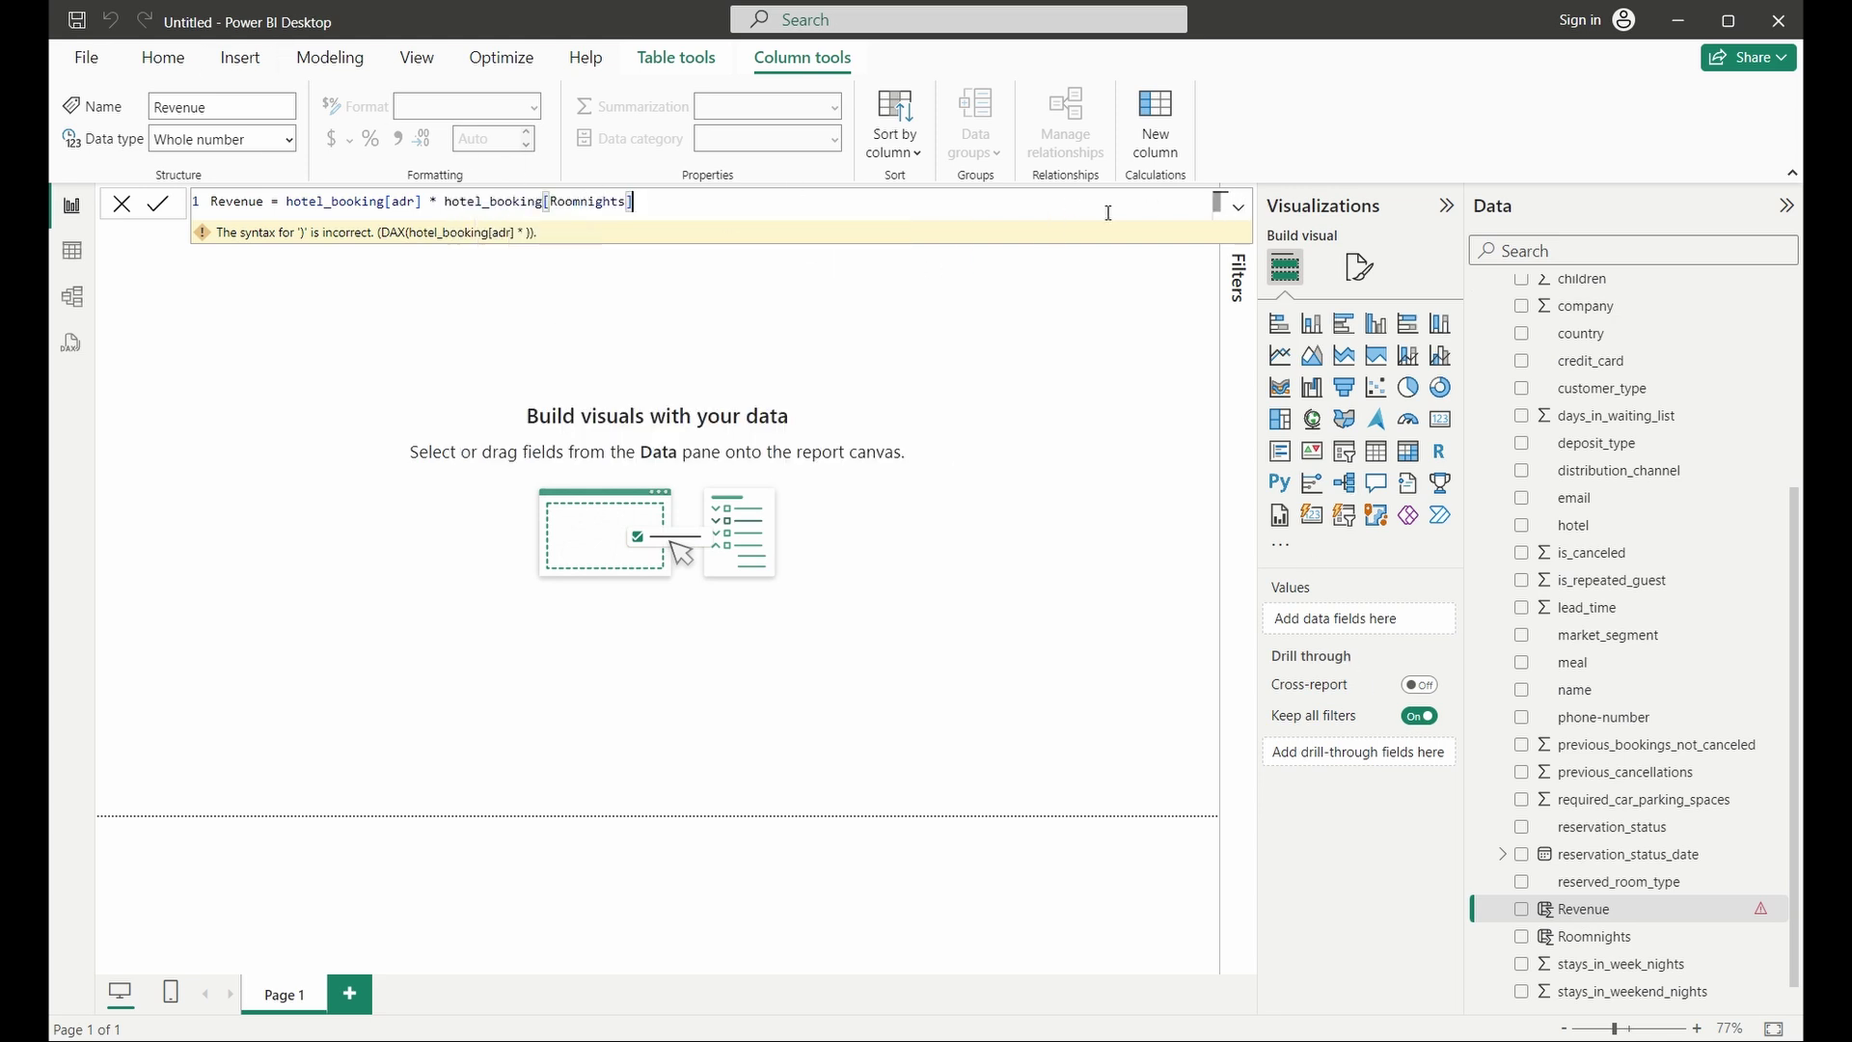
key(Return)
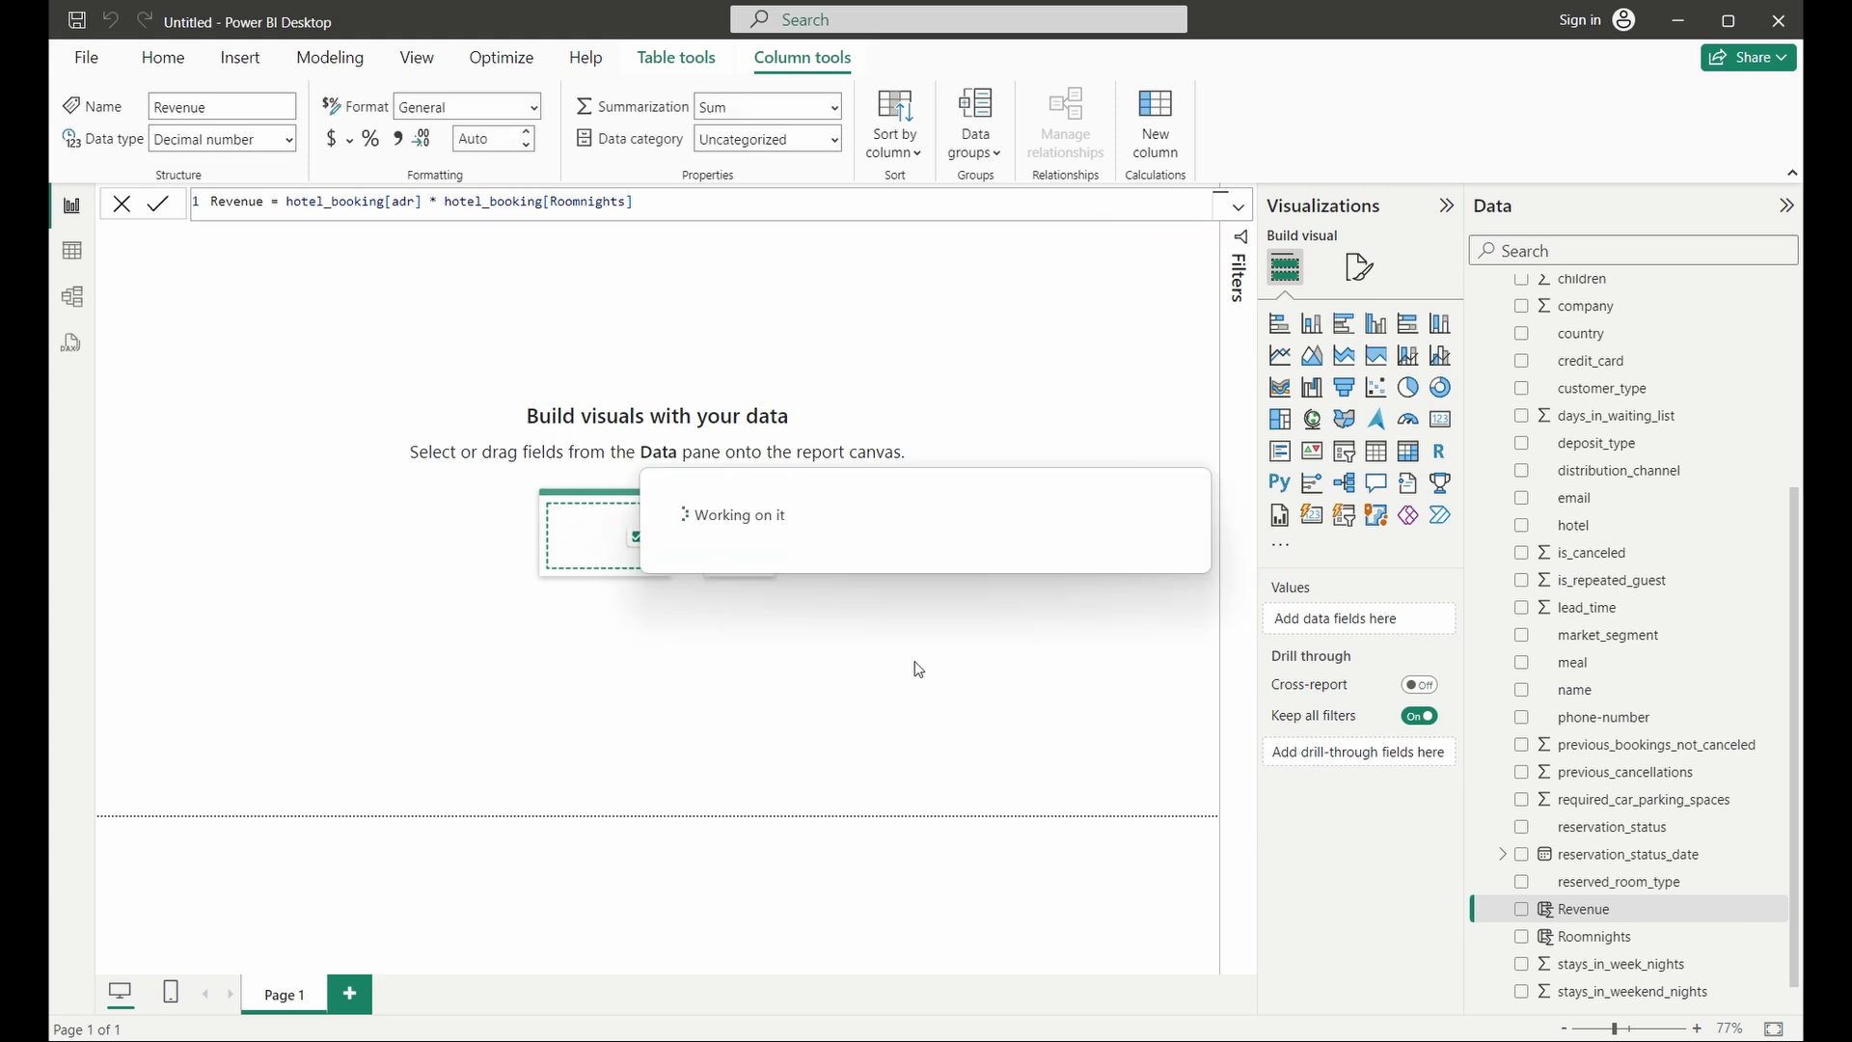
click(1587, 913)
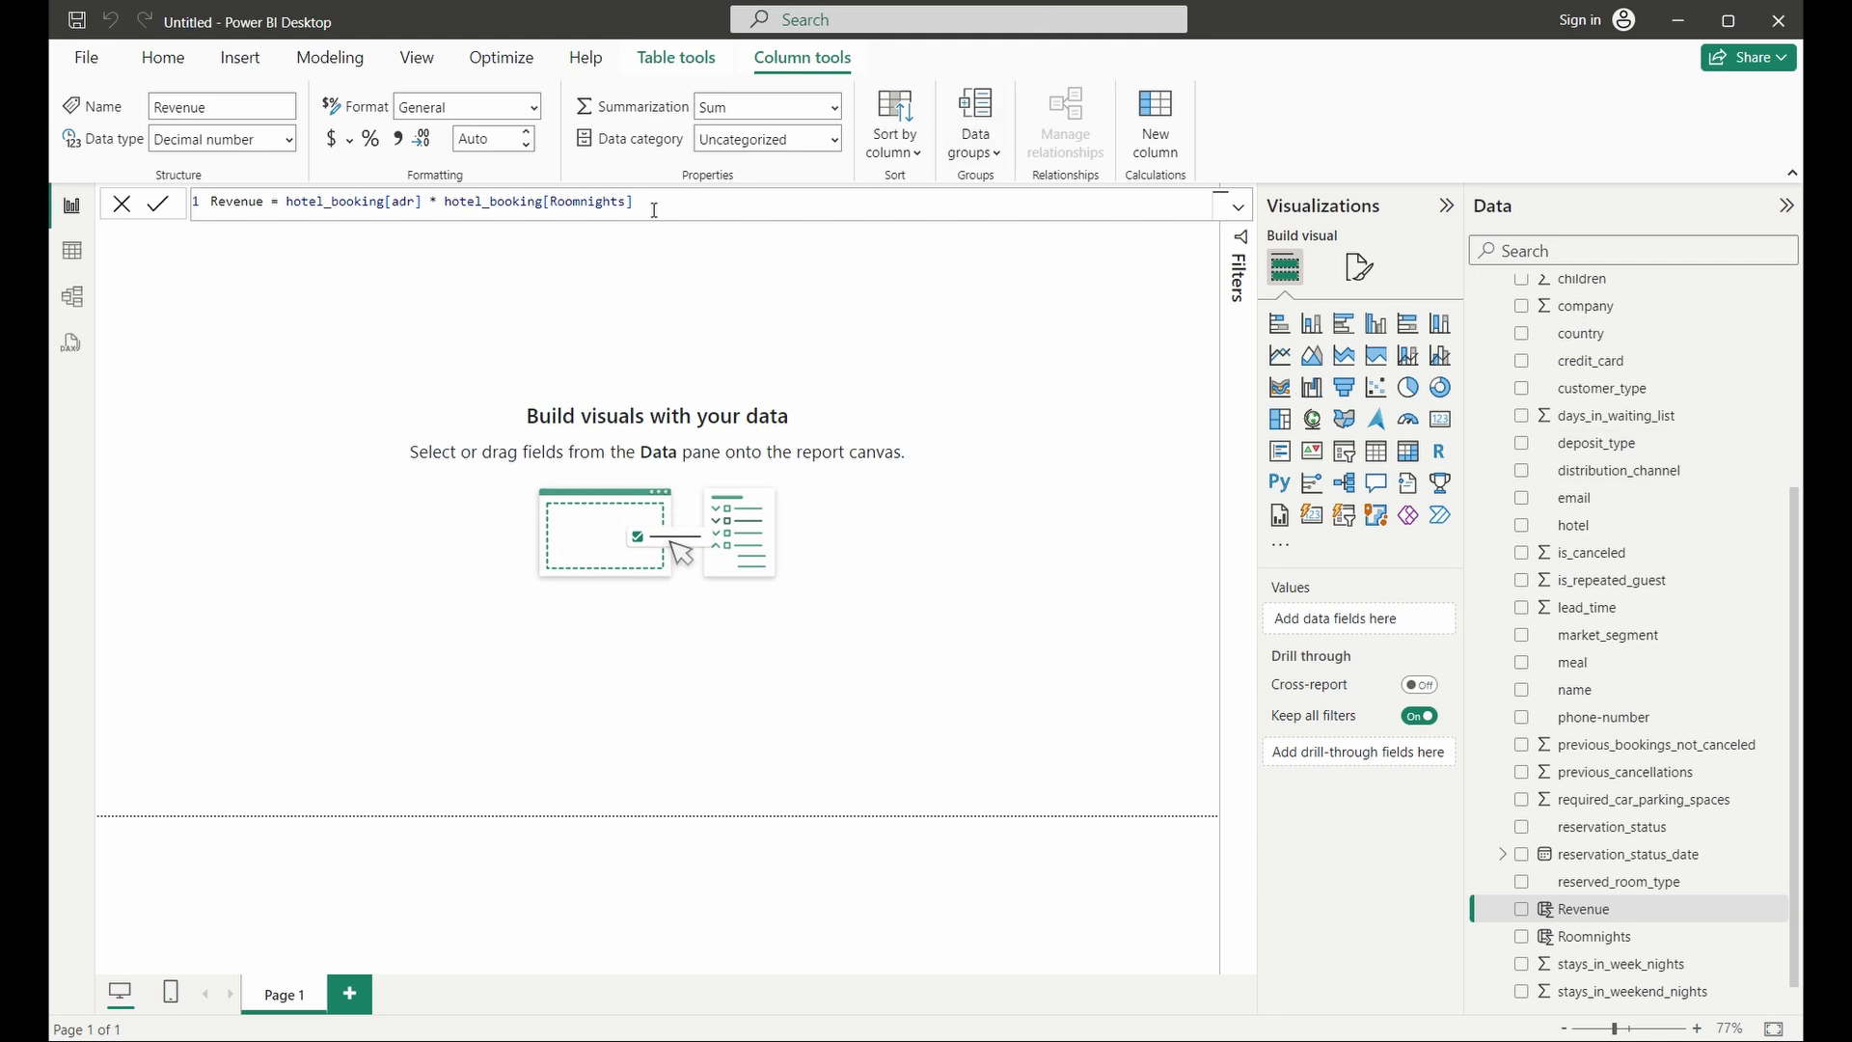
Step: Add a new measure to the hotel_booking table and name it ADR Agg
click(753, 200)
scroll(1630, 388, down, 1)
scroll(1630, 389, up, 5)
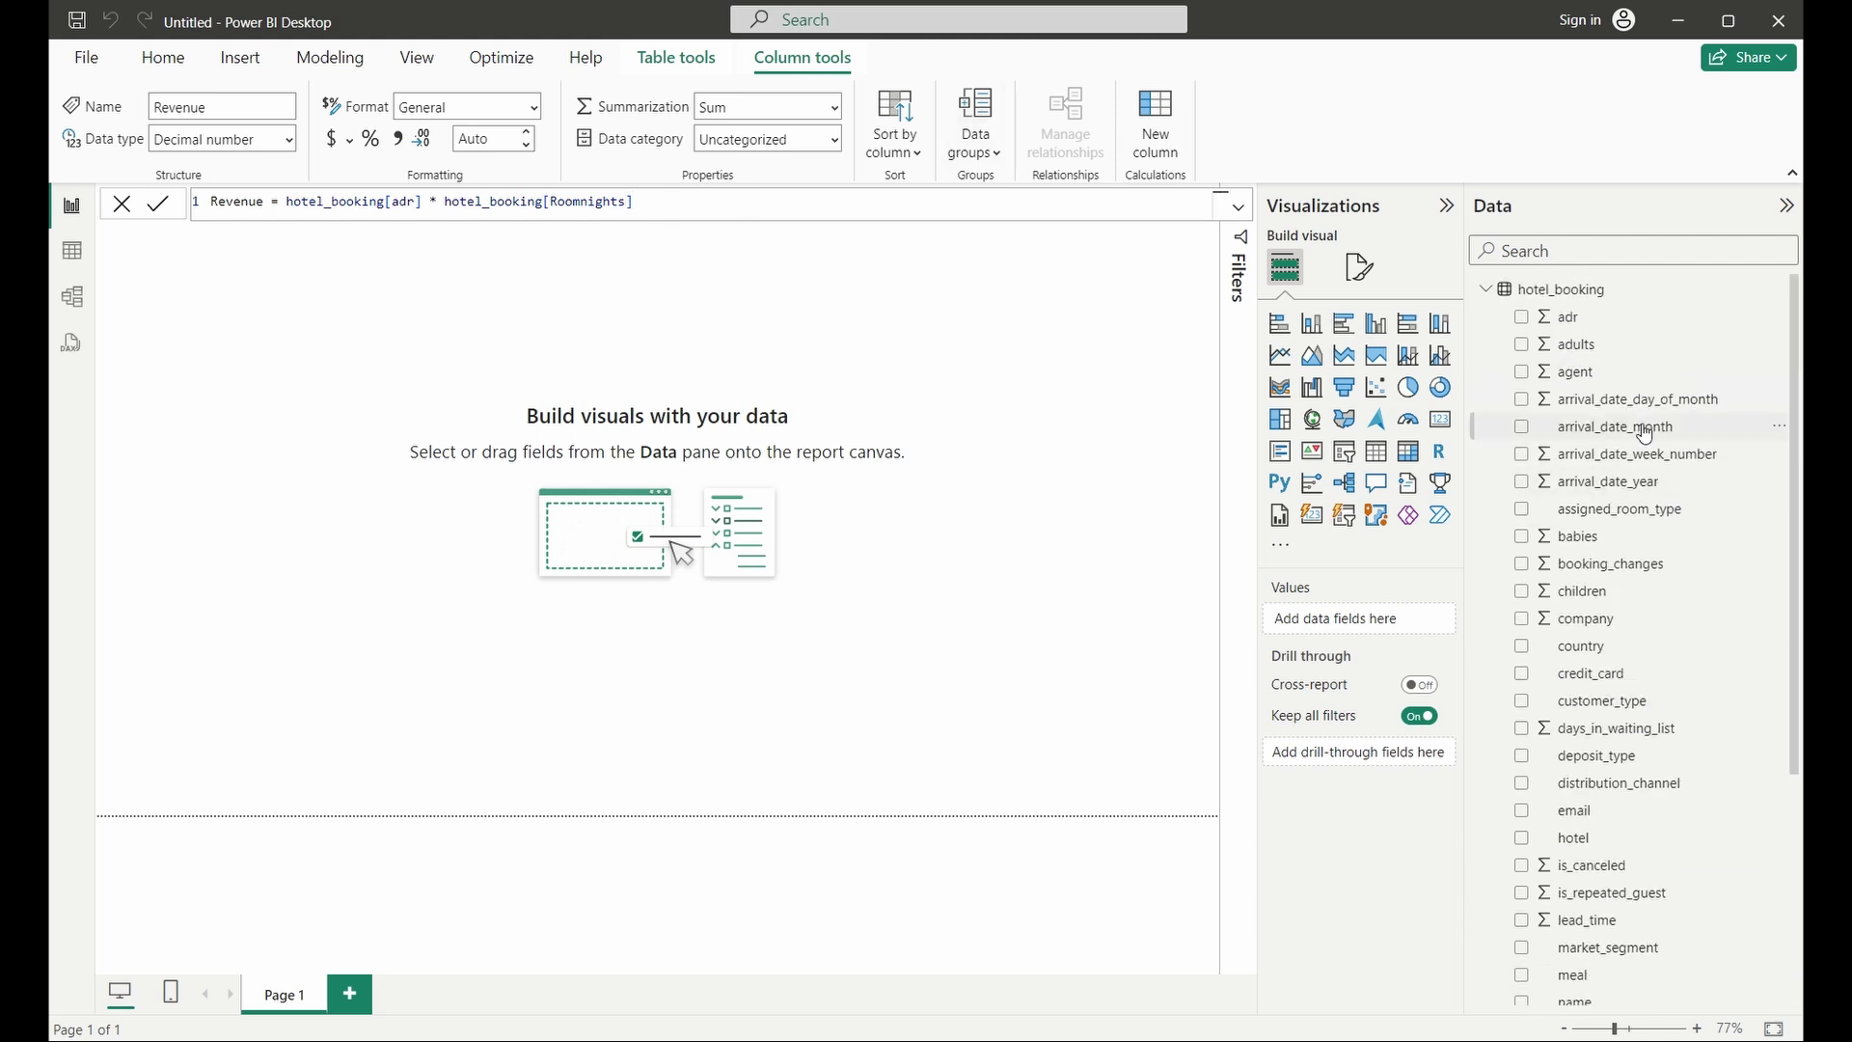
click(1611, 330)
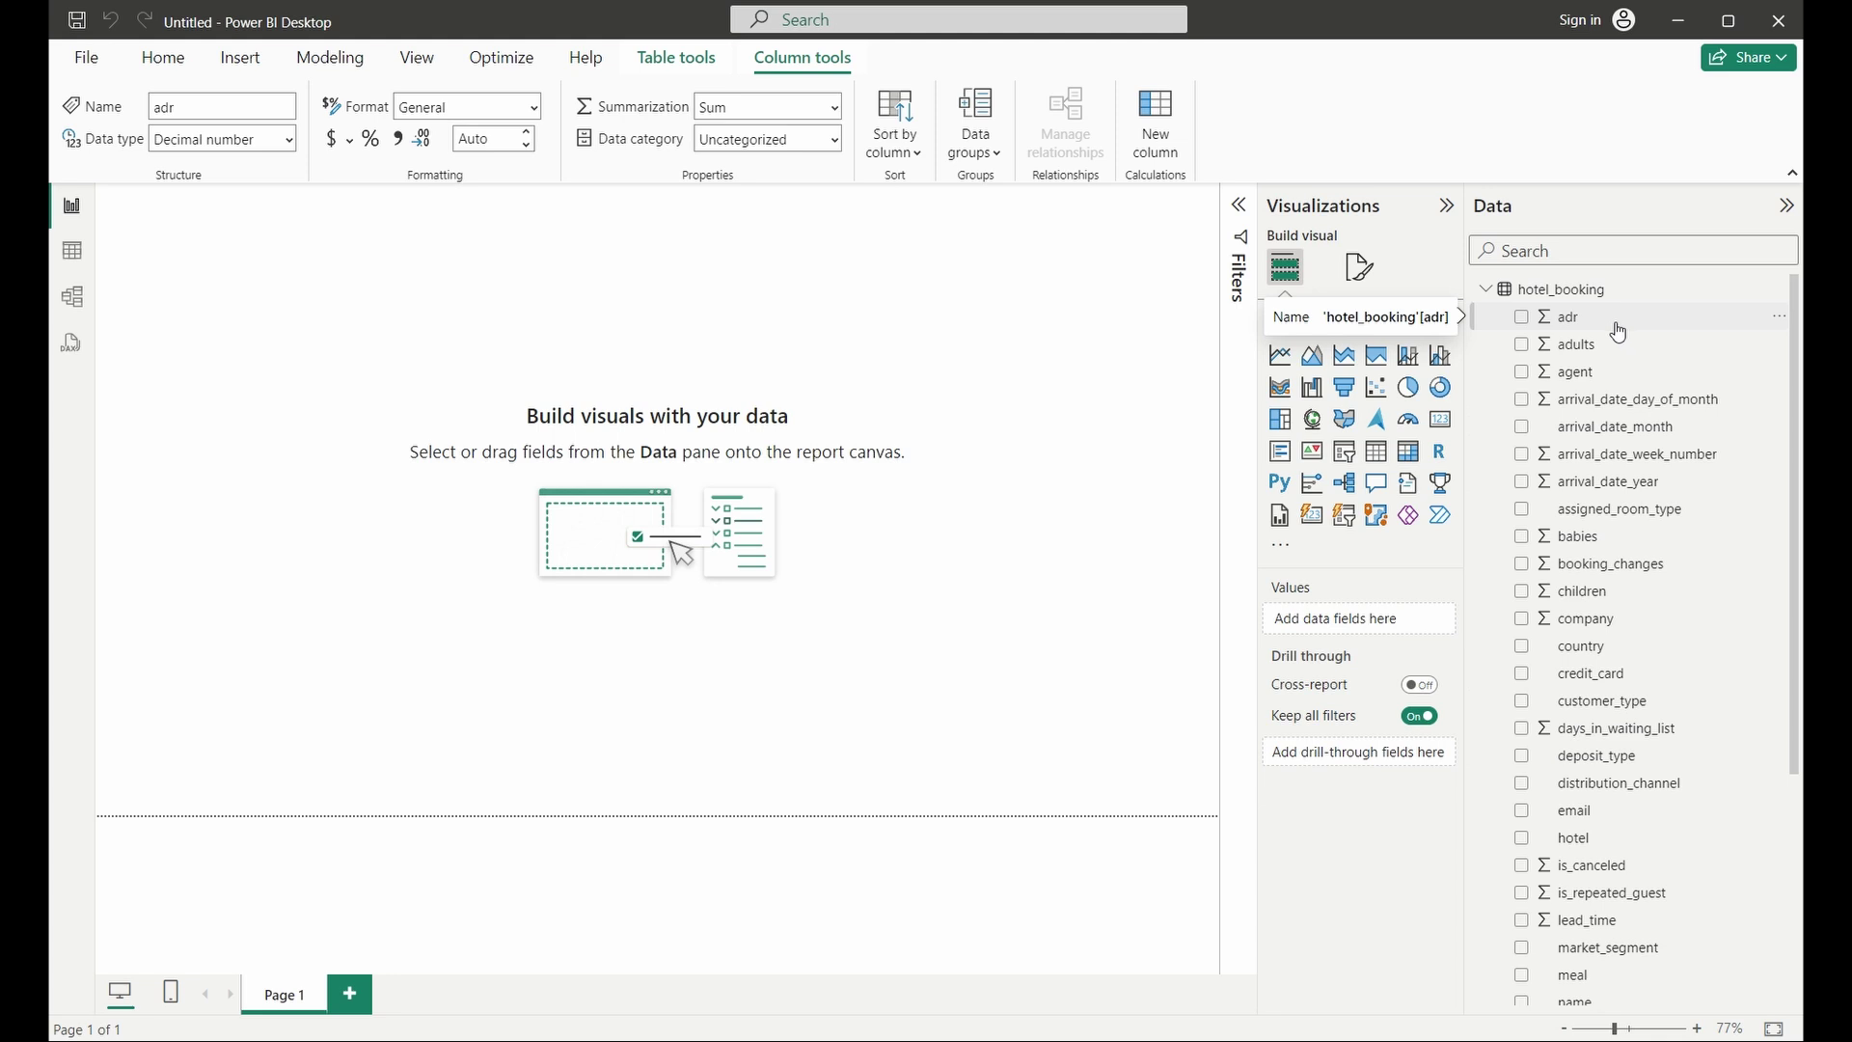
scroll(1644, 461, down, 5)
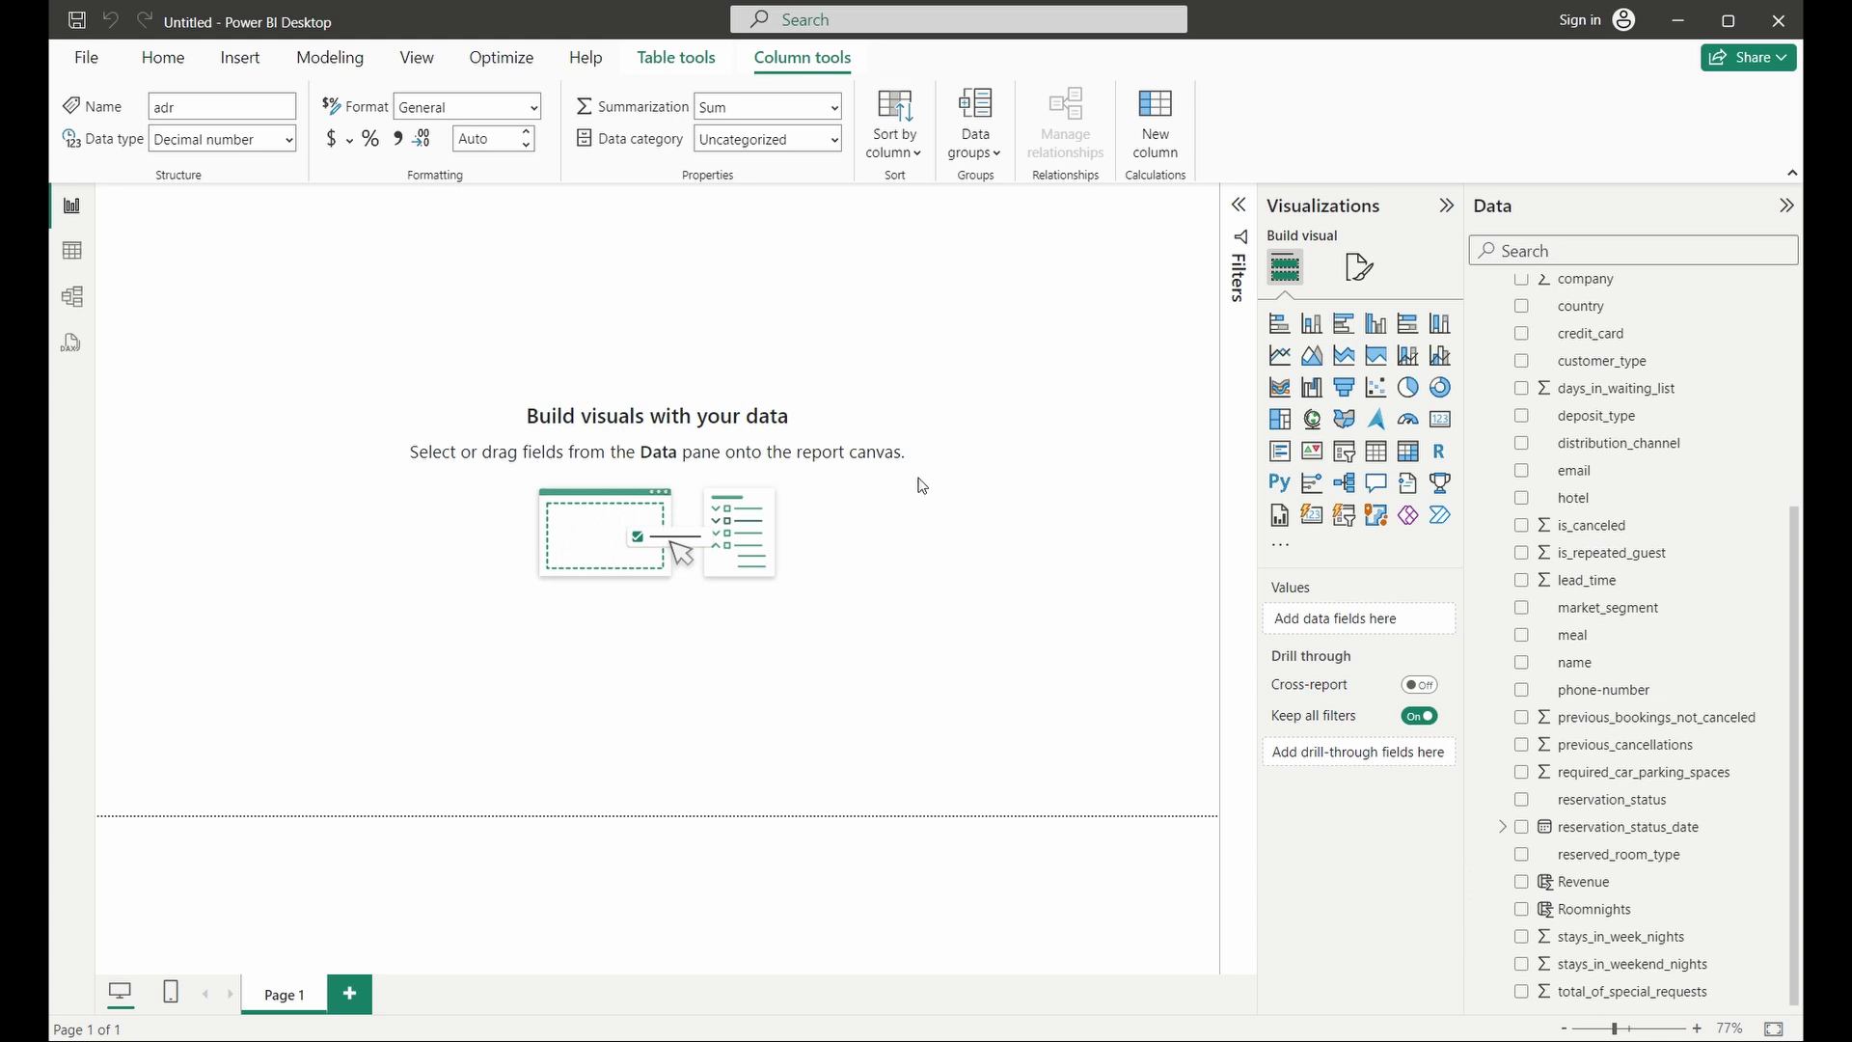
click(1025, 412)
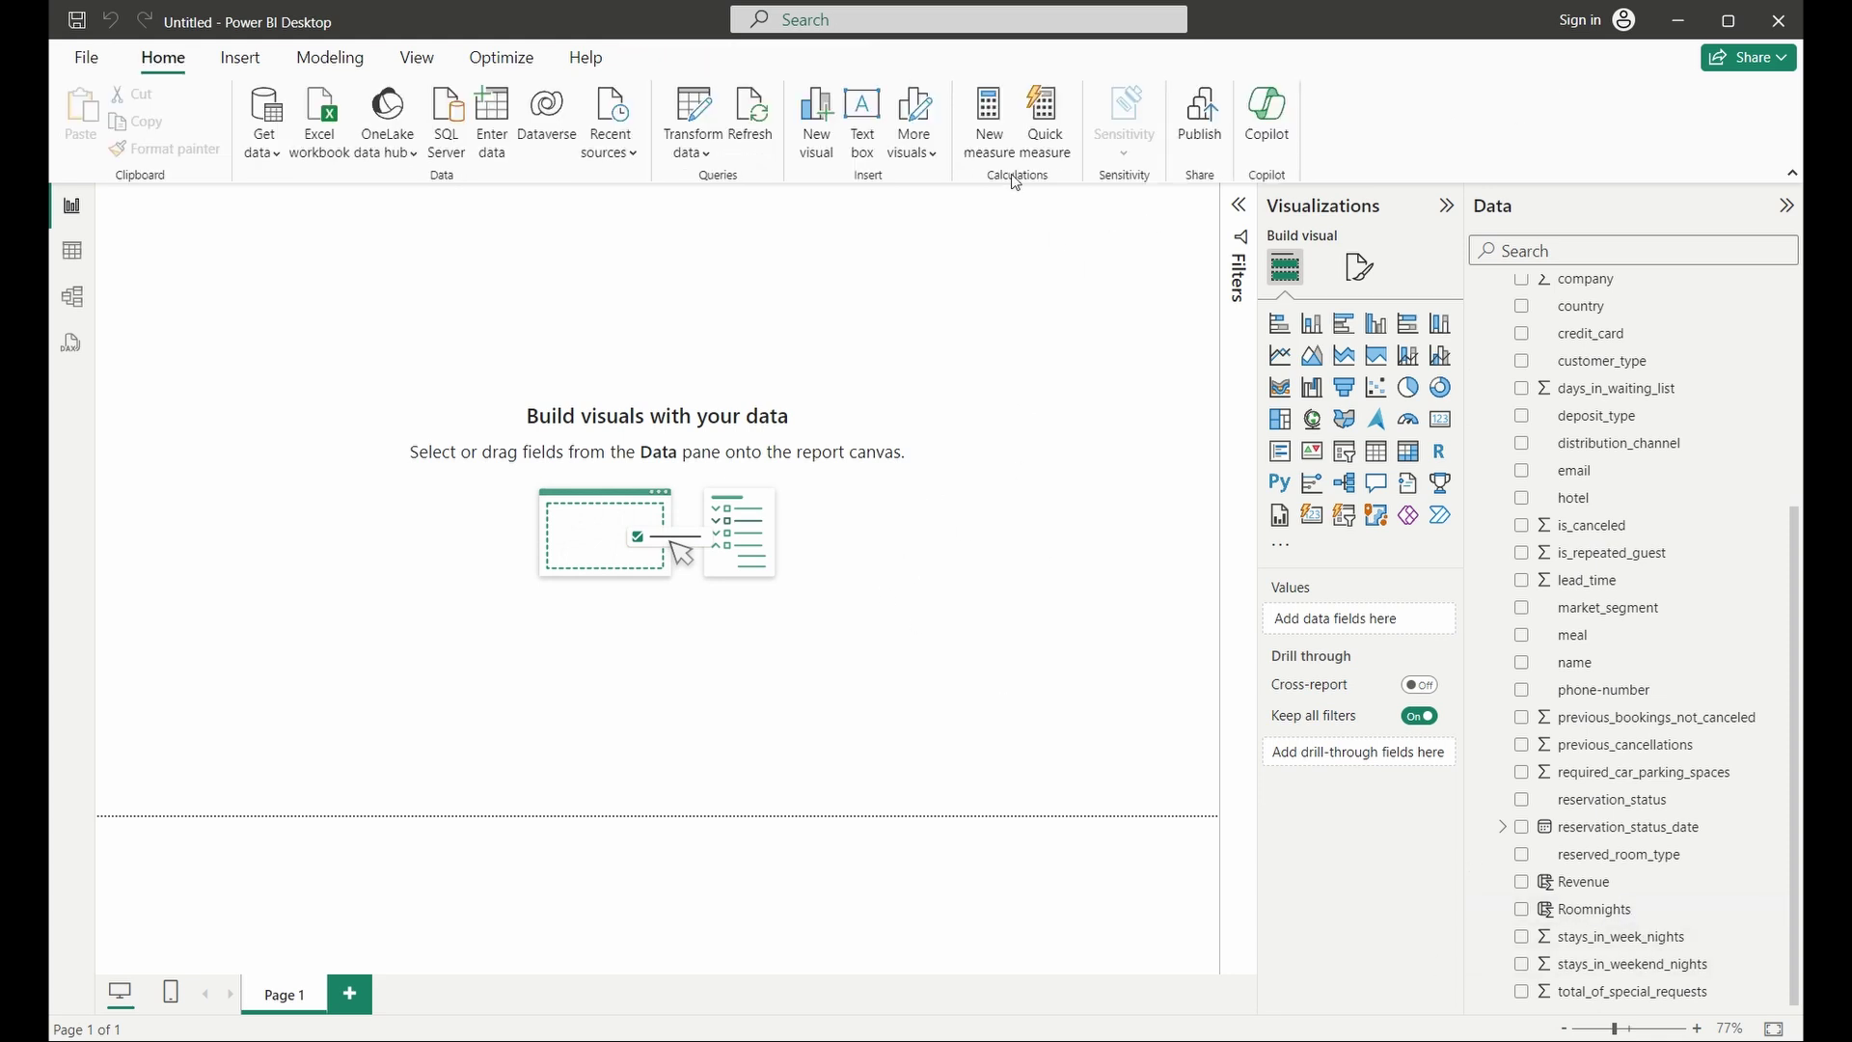
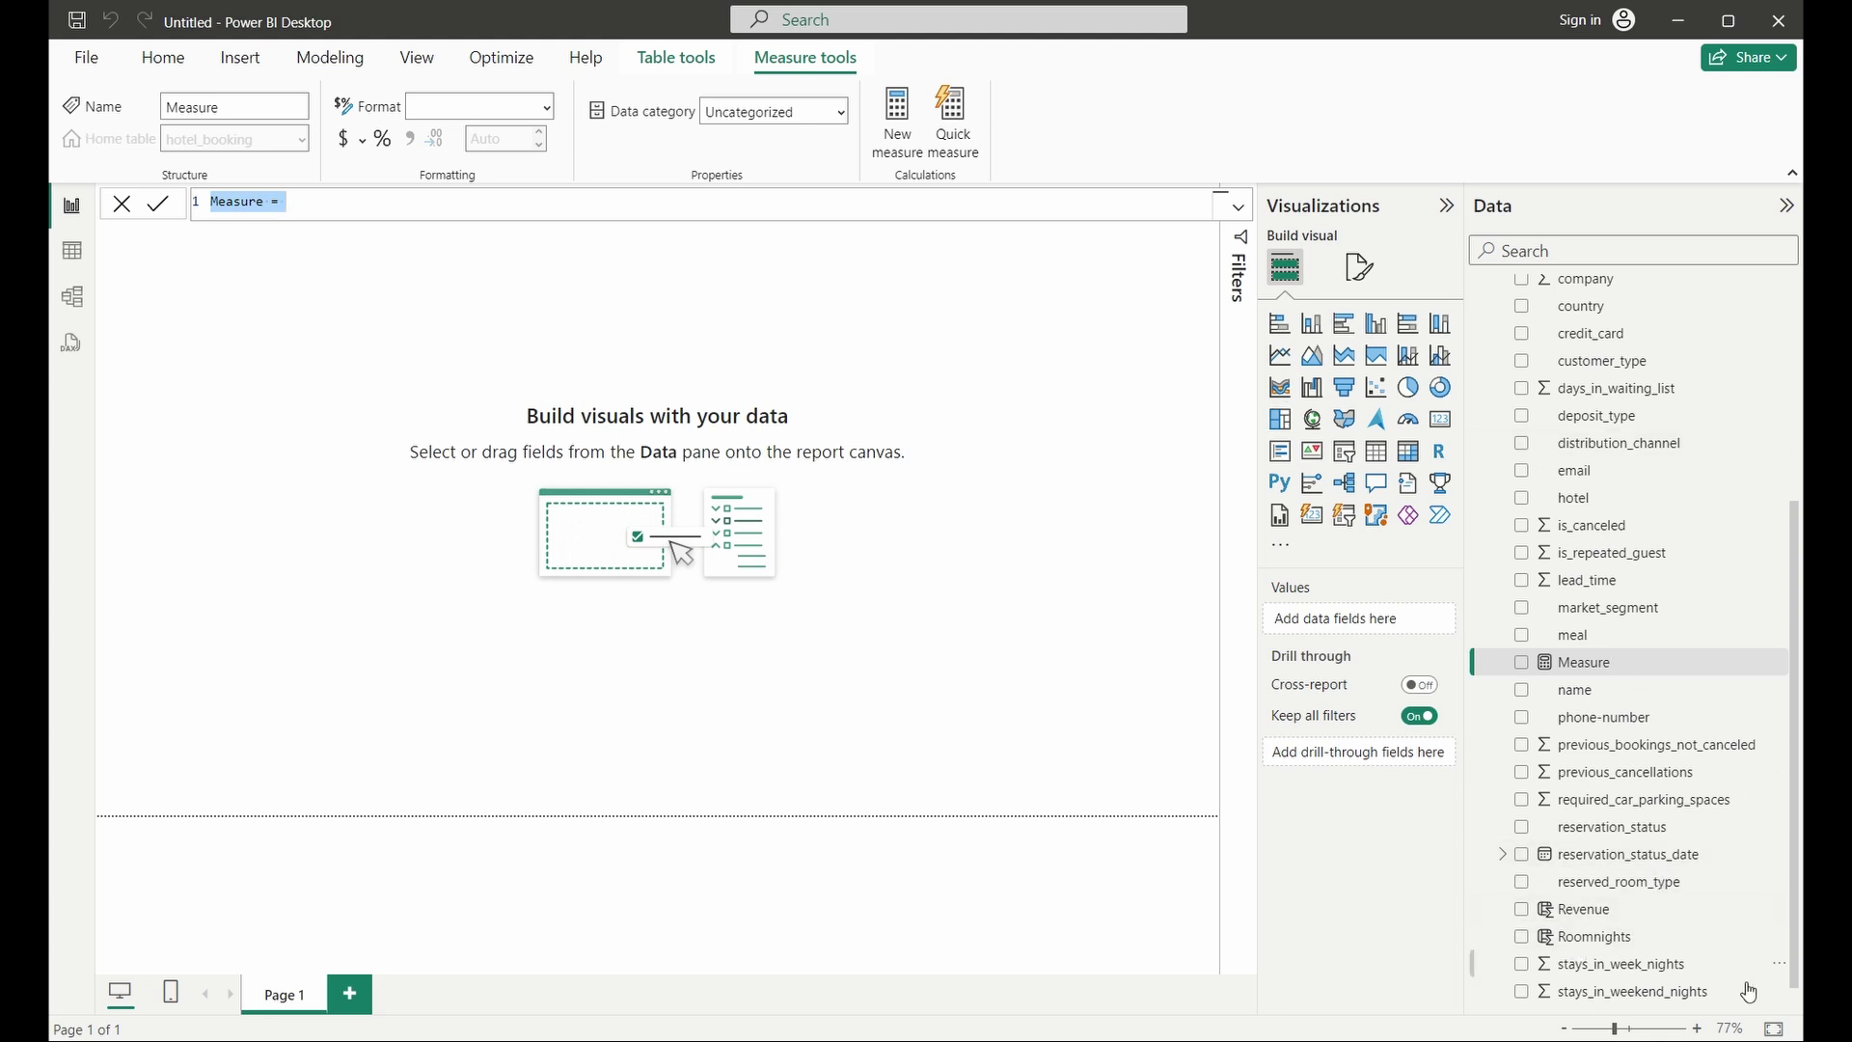
double_click(258, 204)
text(ADR Agg)
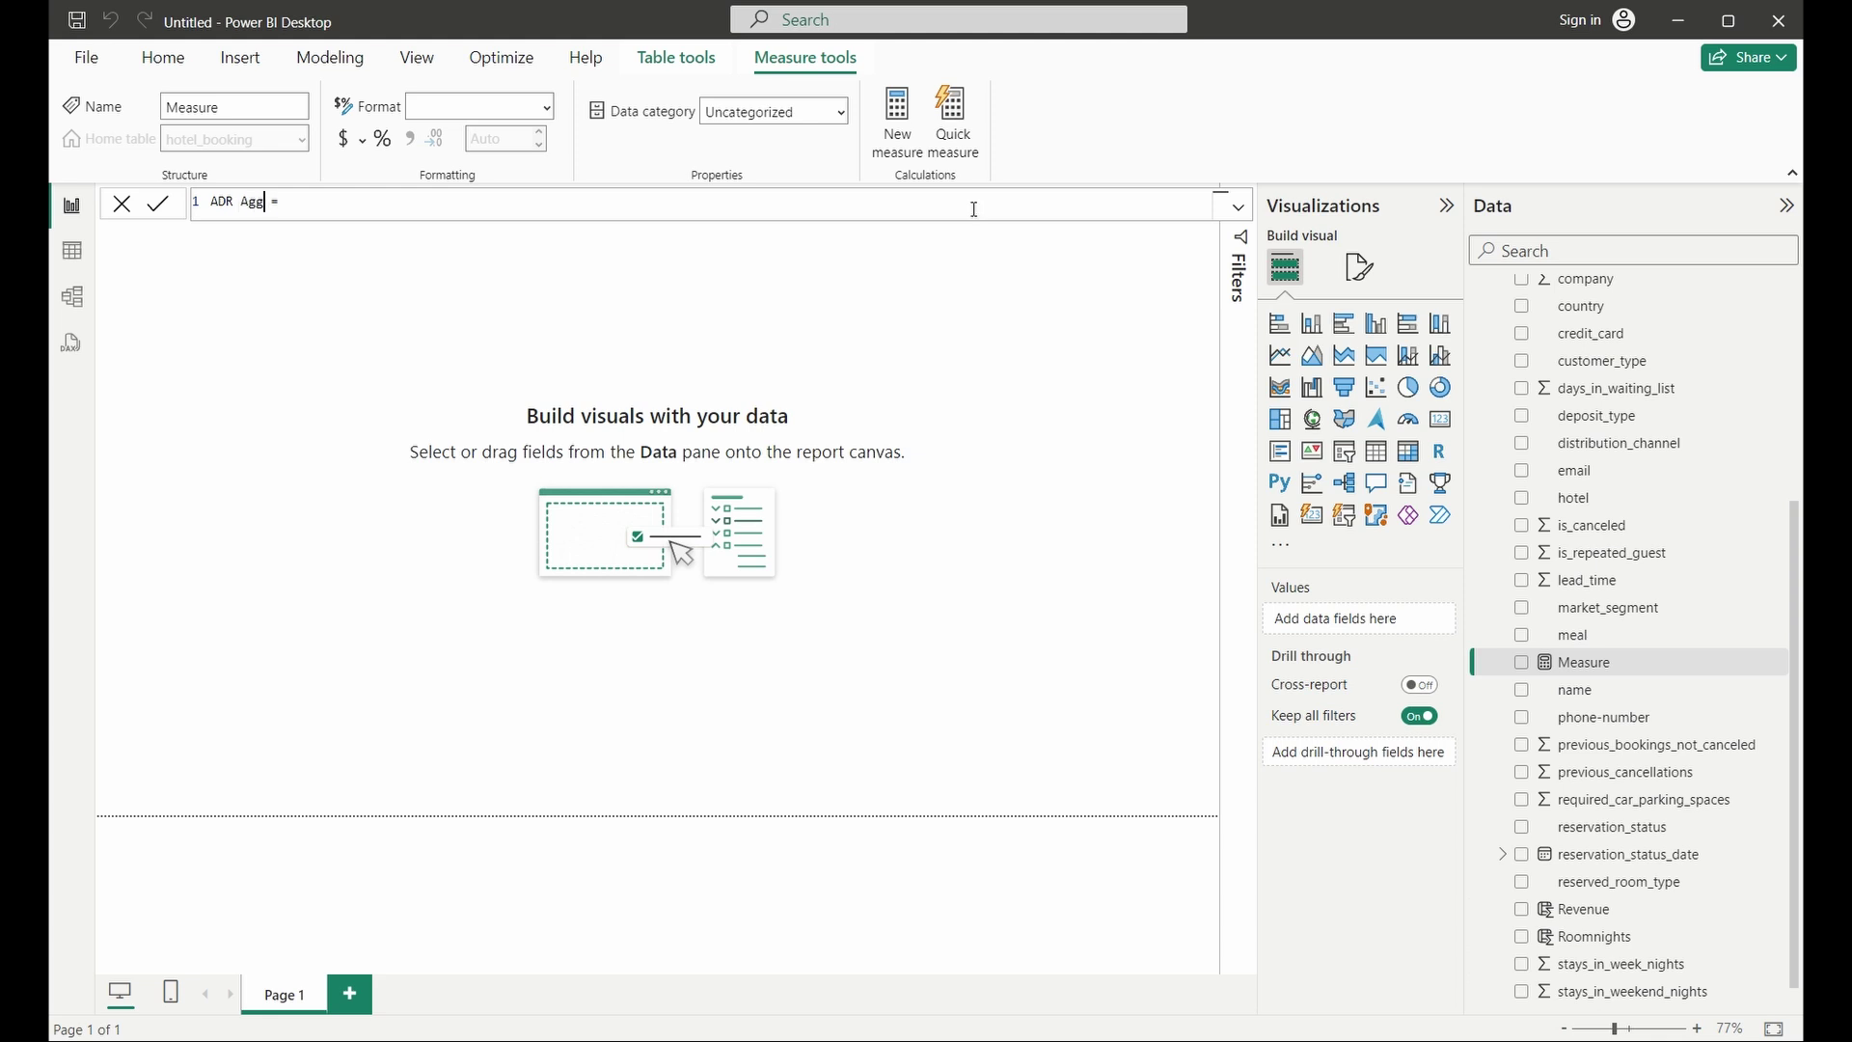
Step: Define the ADR Agg measure as sum(hotel_booking[Revenue]) / sum(hotel_booking[Roomnights]) and commit the formula
text(sum)
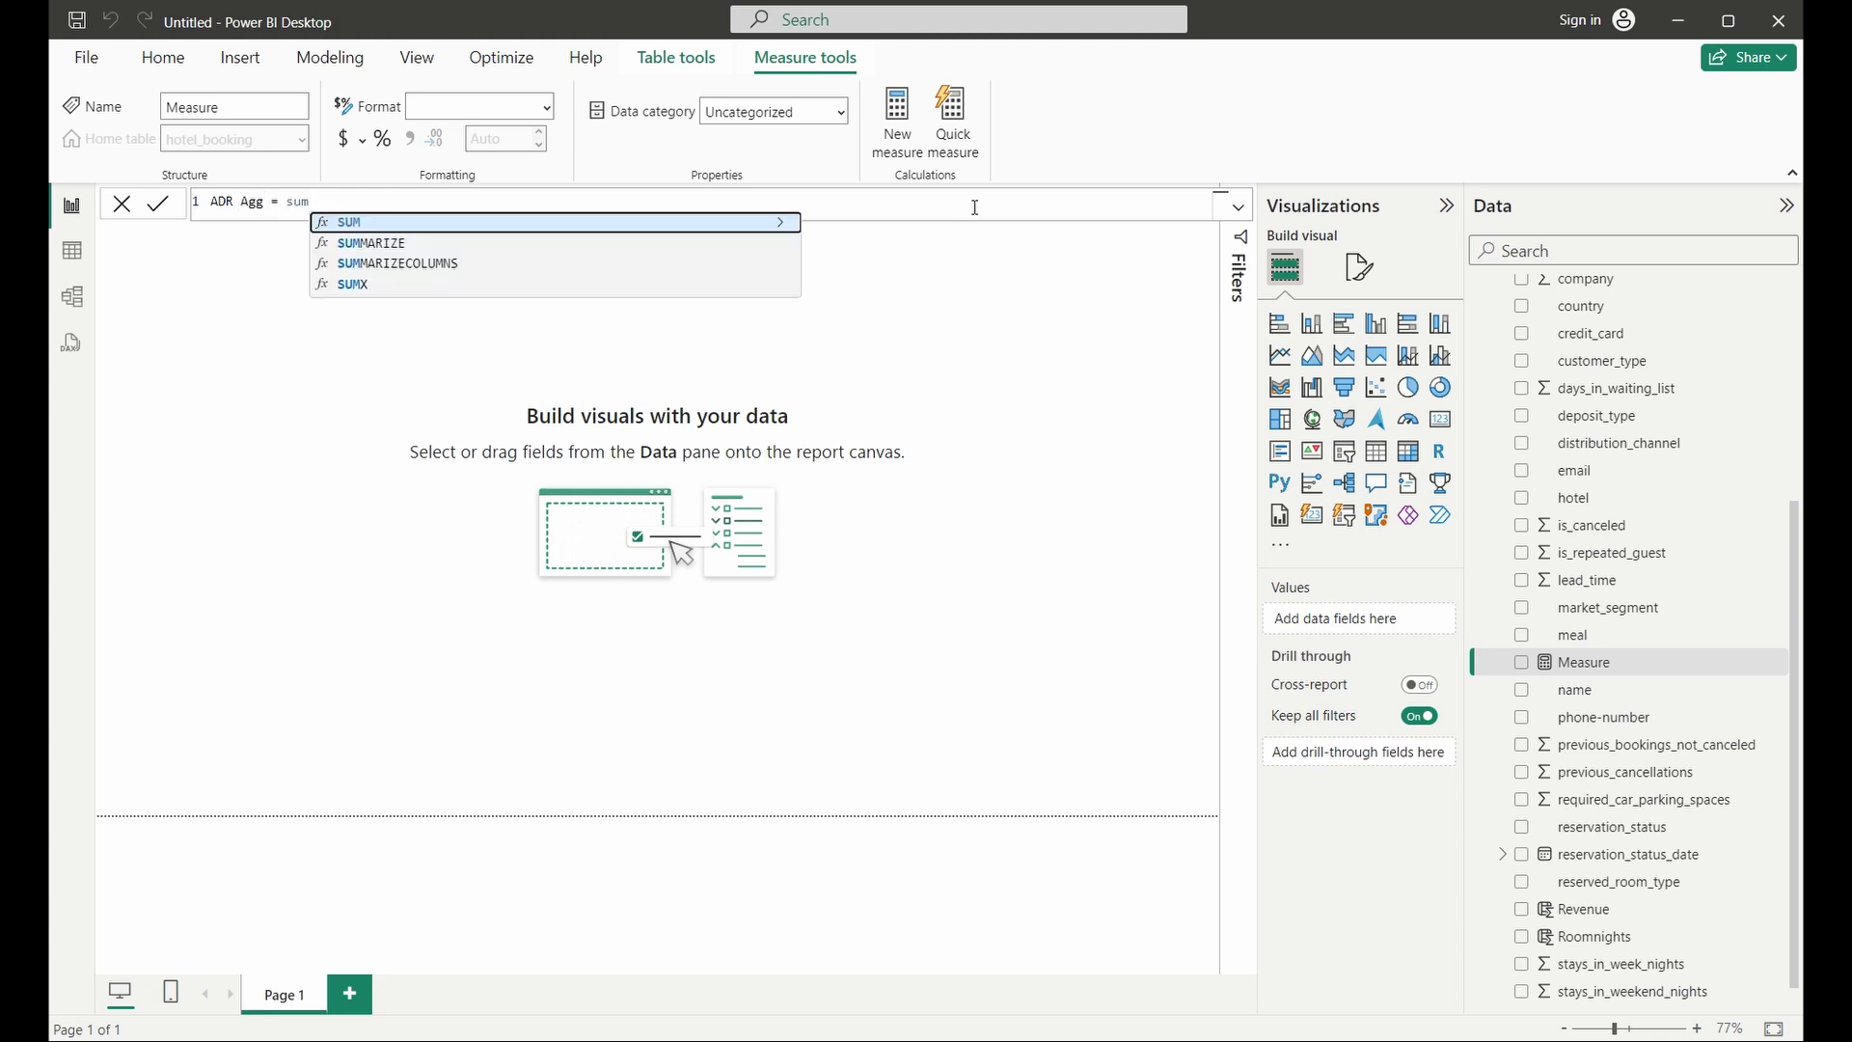
text(()
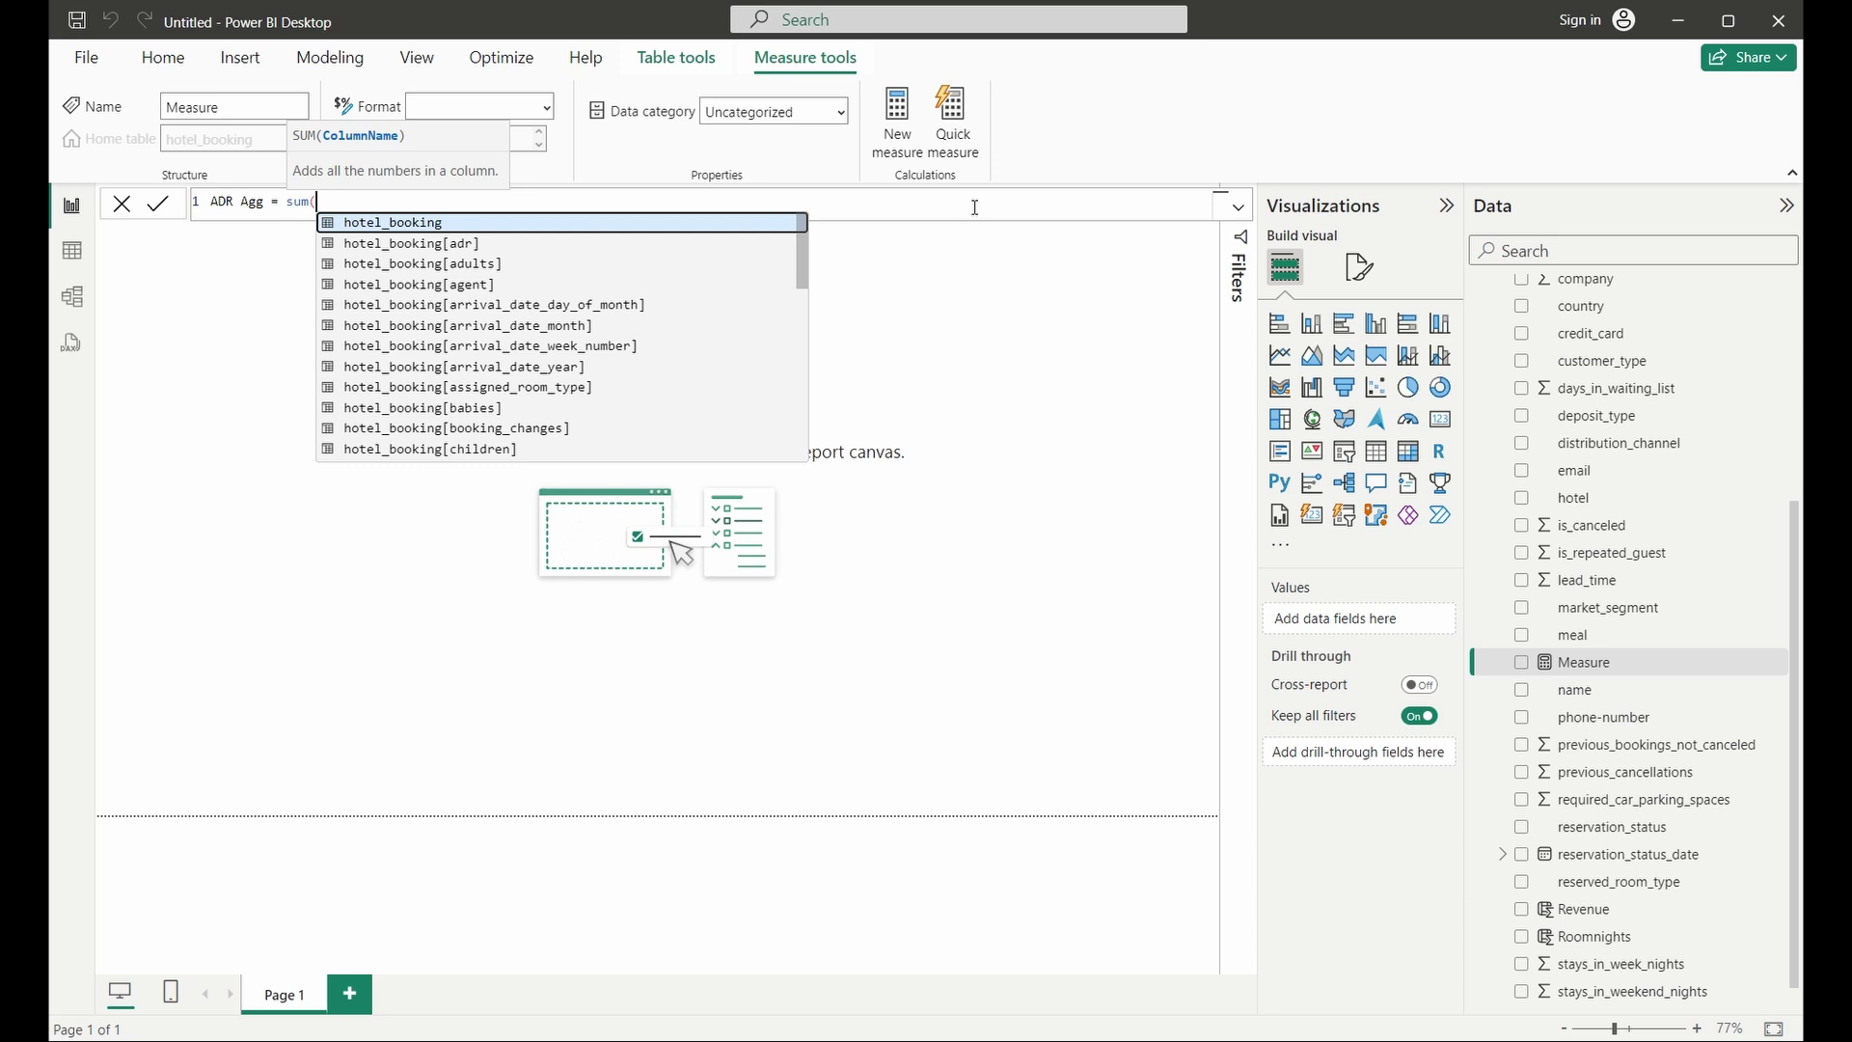
text(revenue)
key(Tab)
text() / )
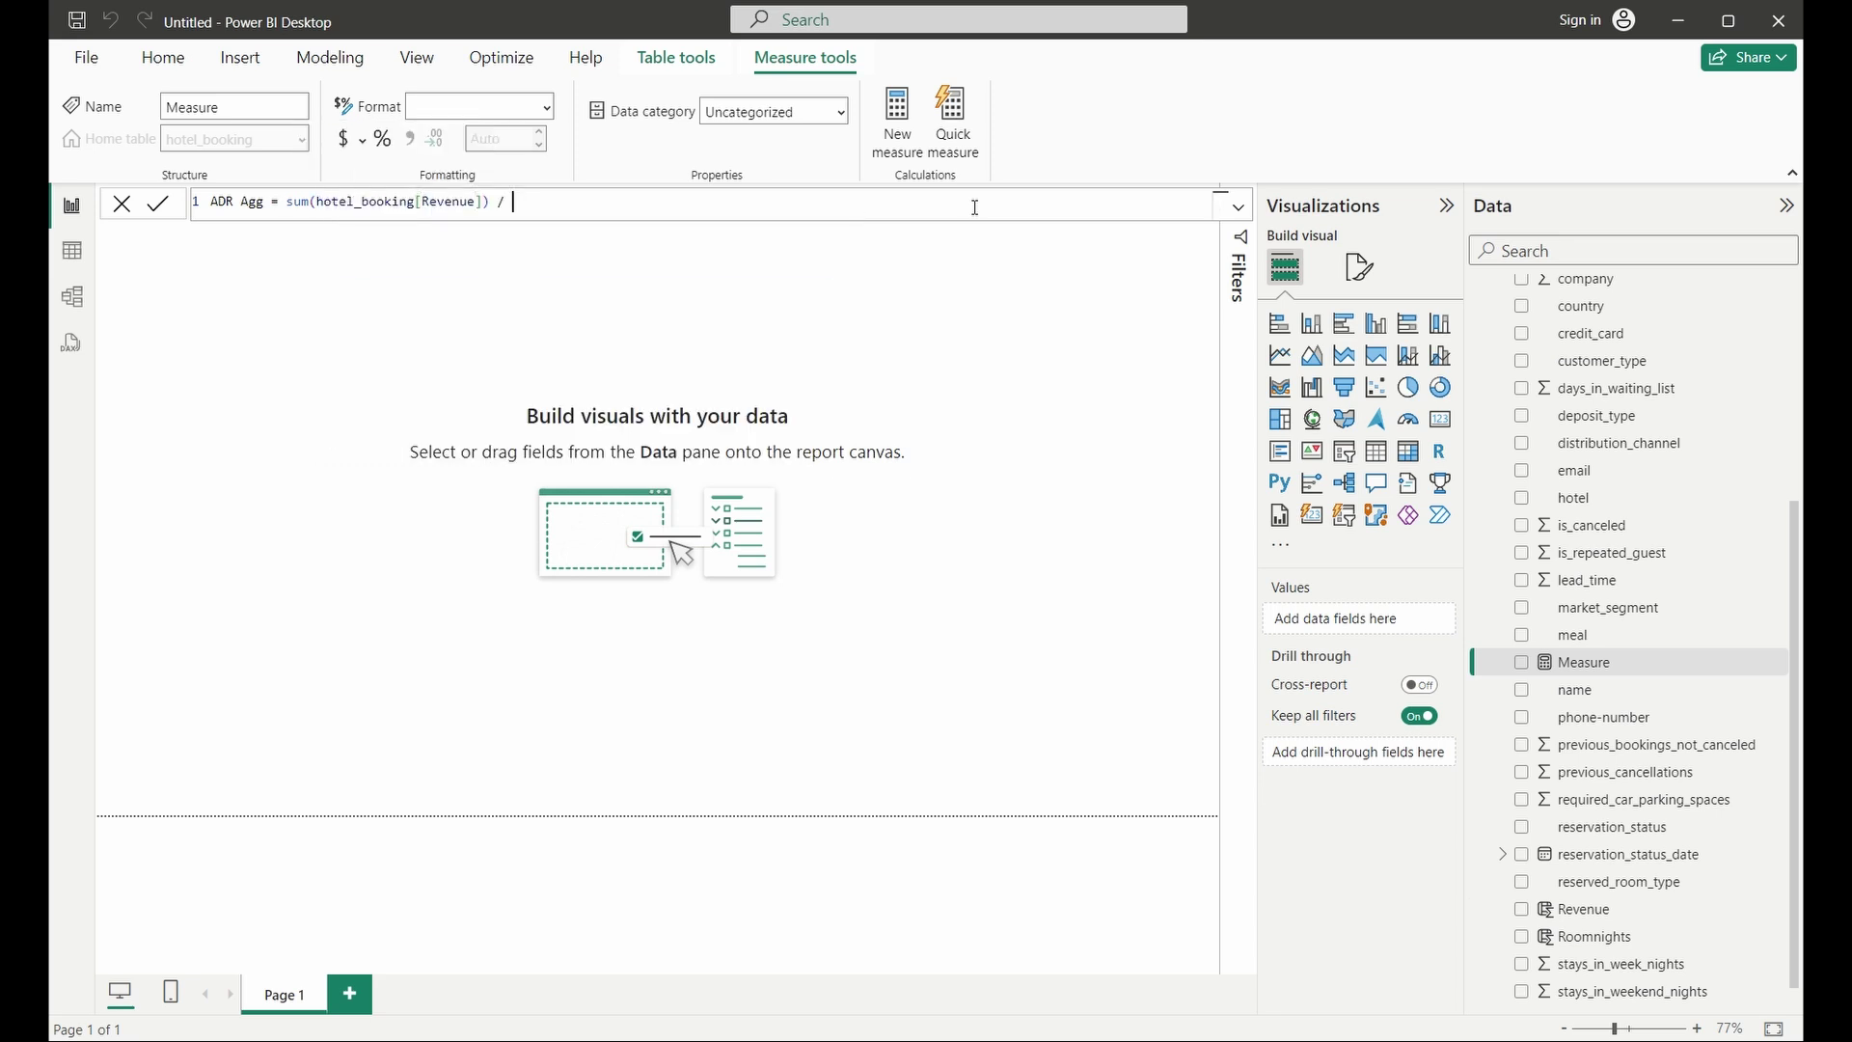
text(sum(room)
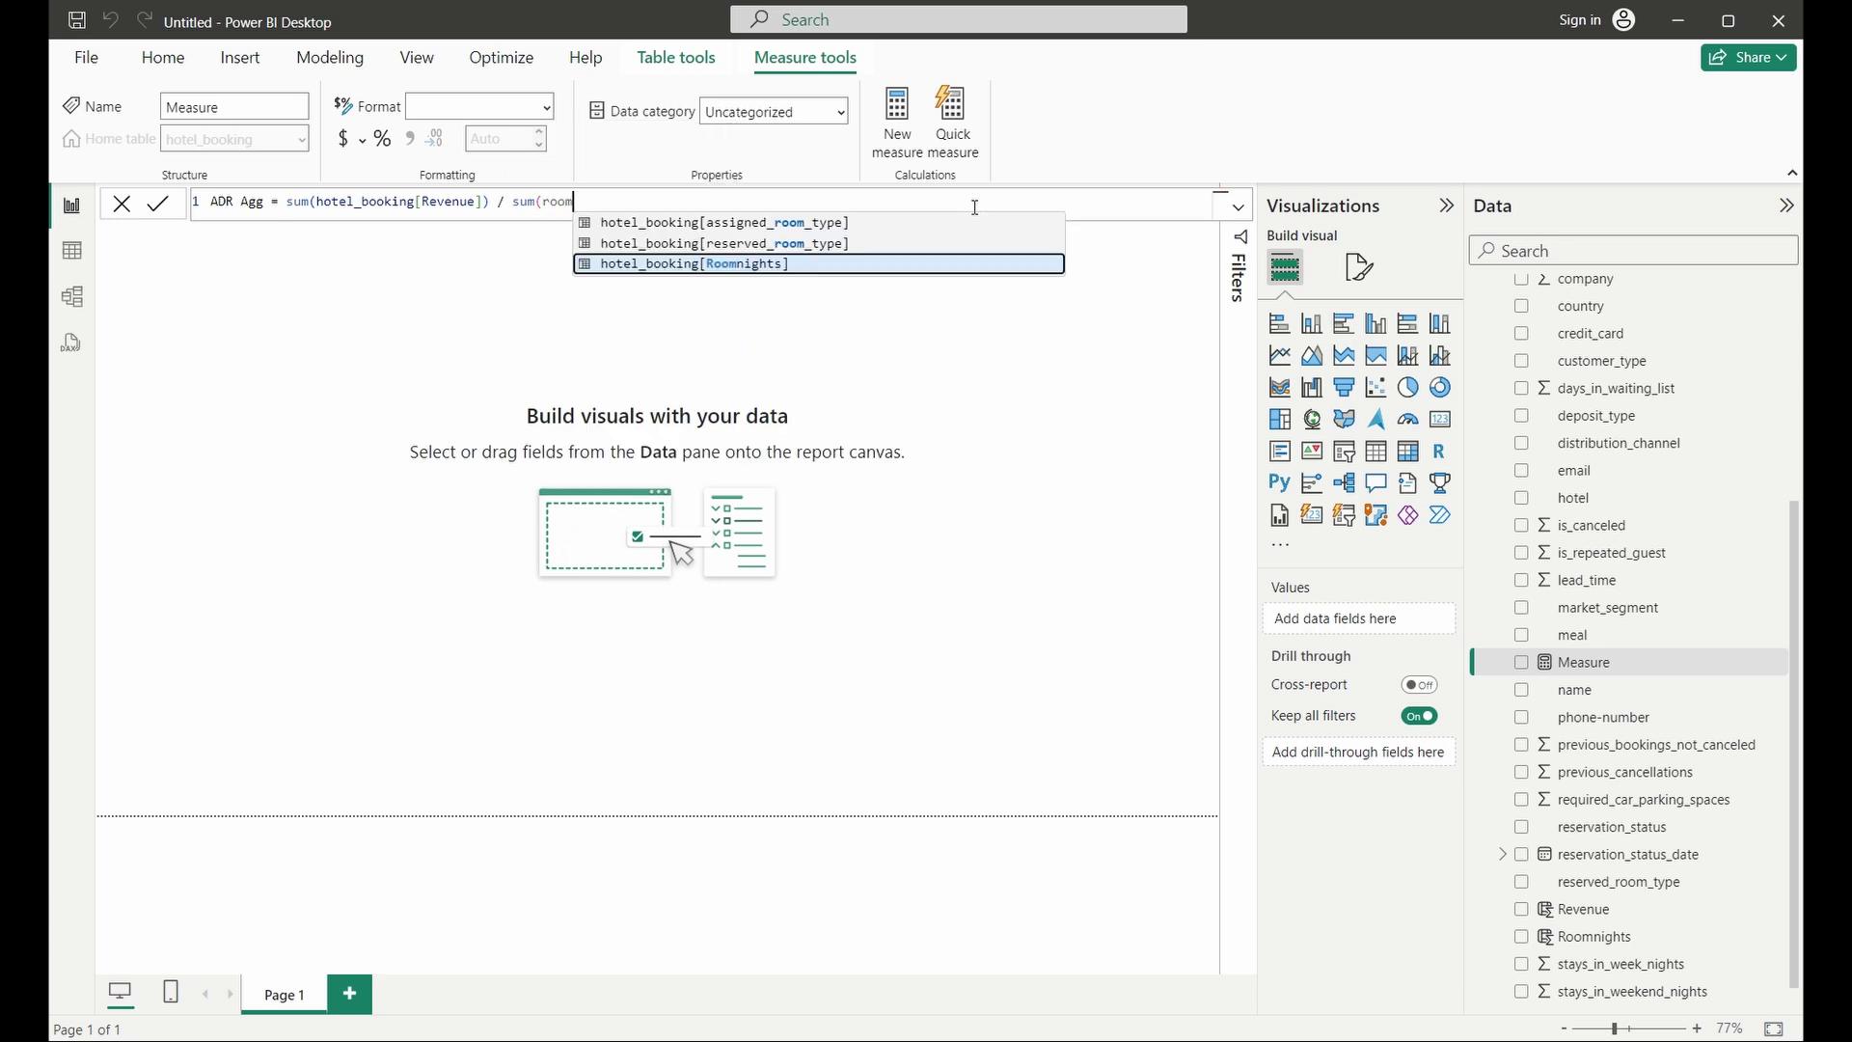
key(Tab)
text())
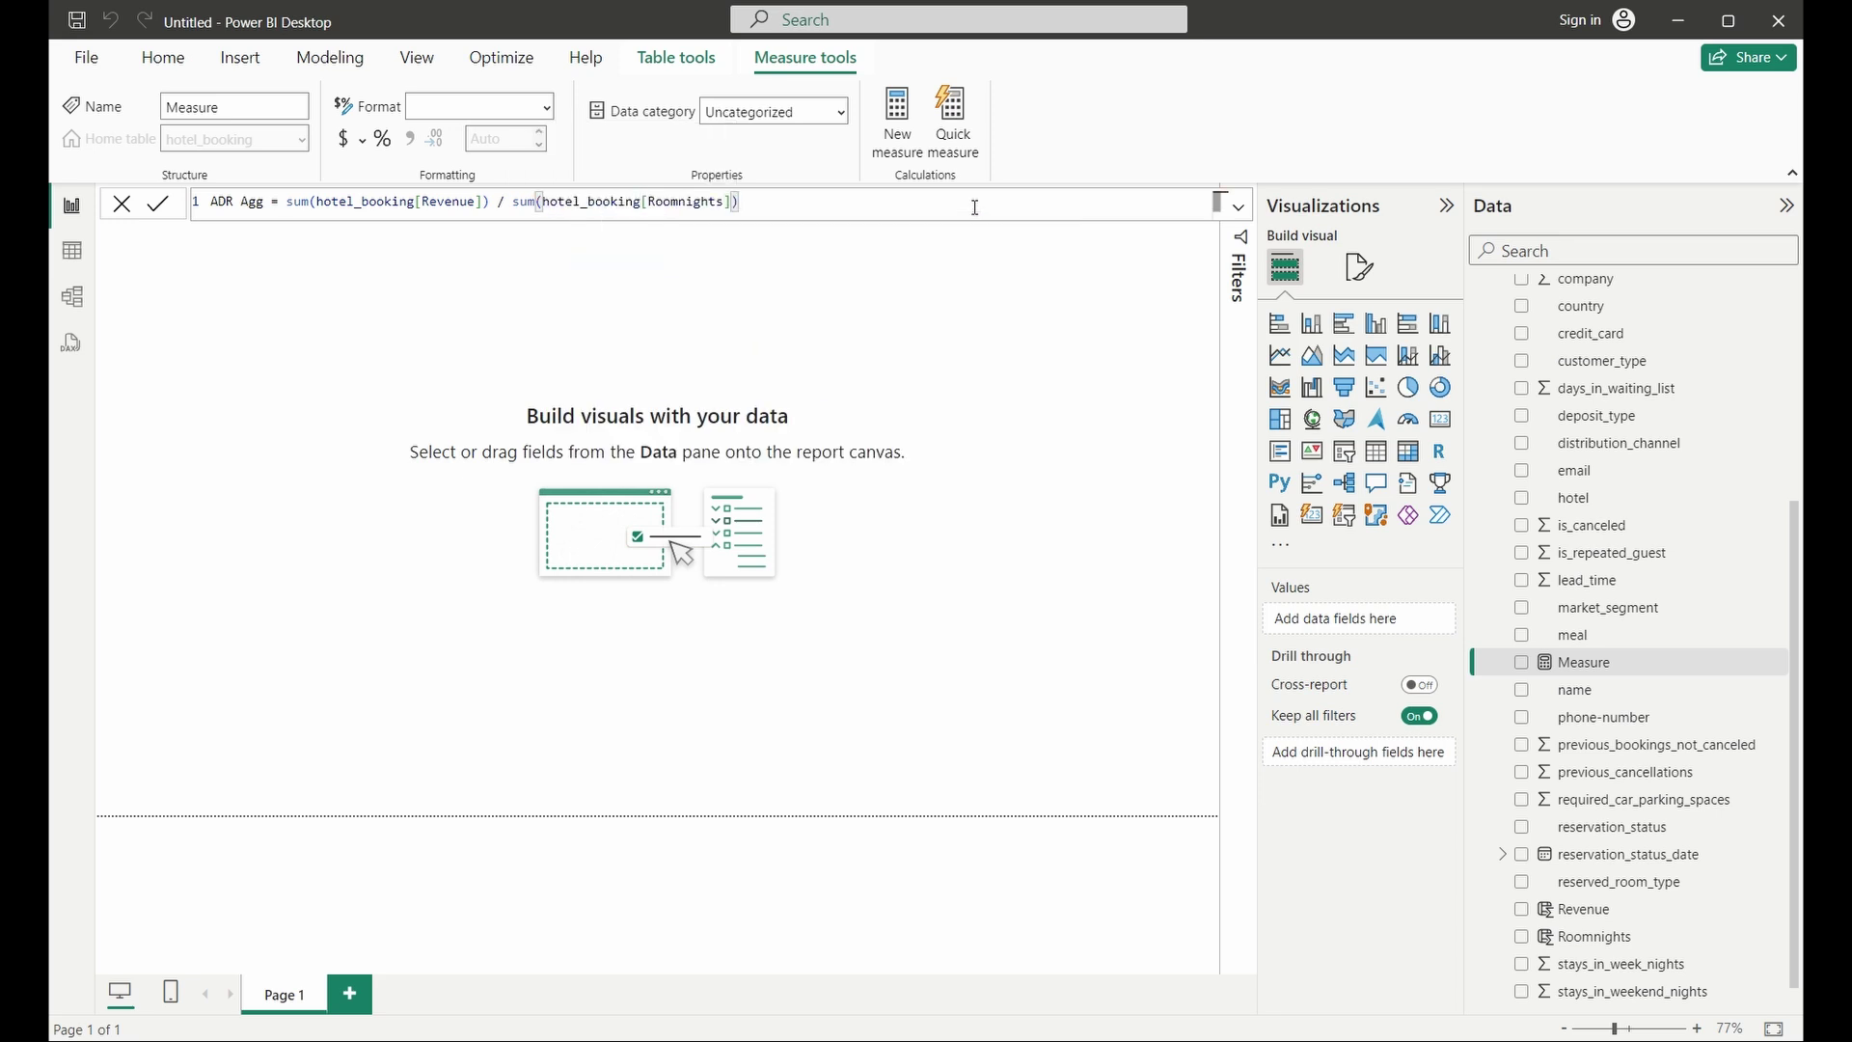
key(Return)
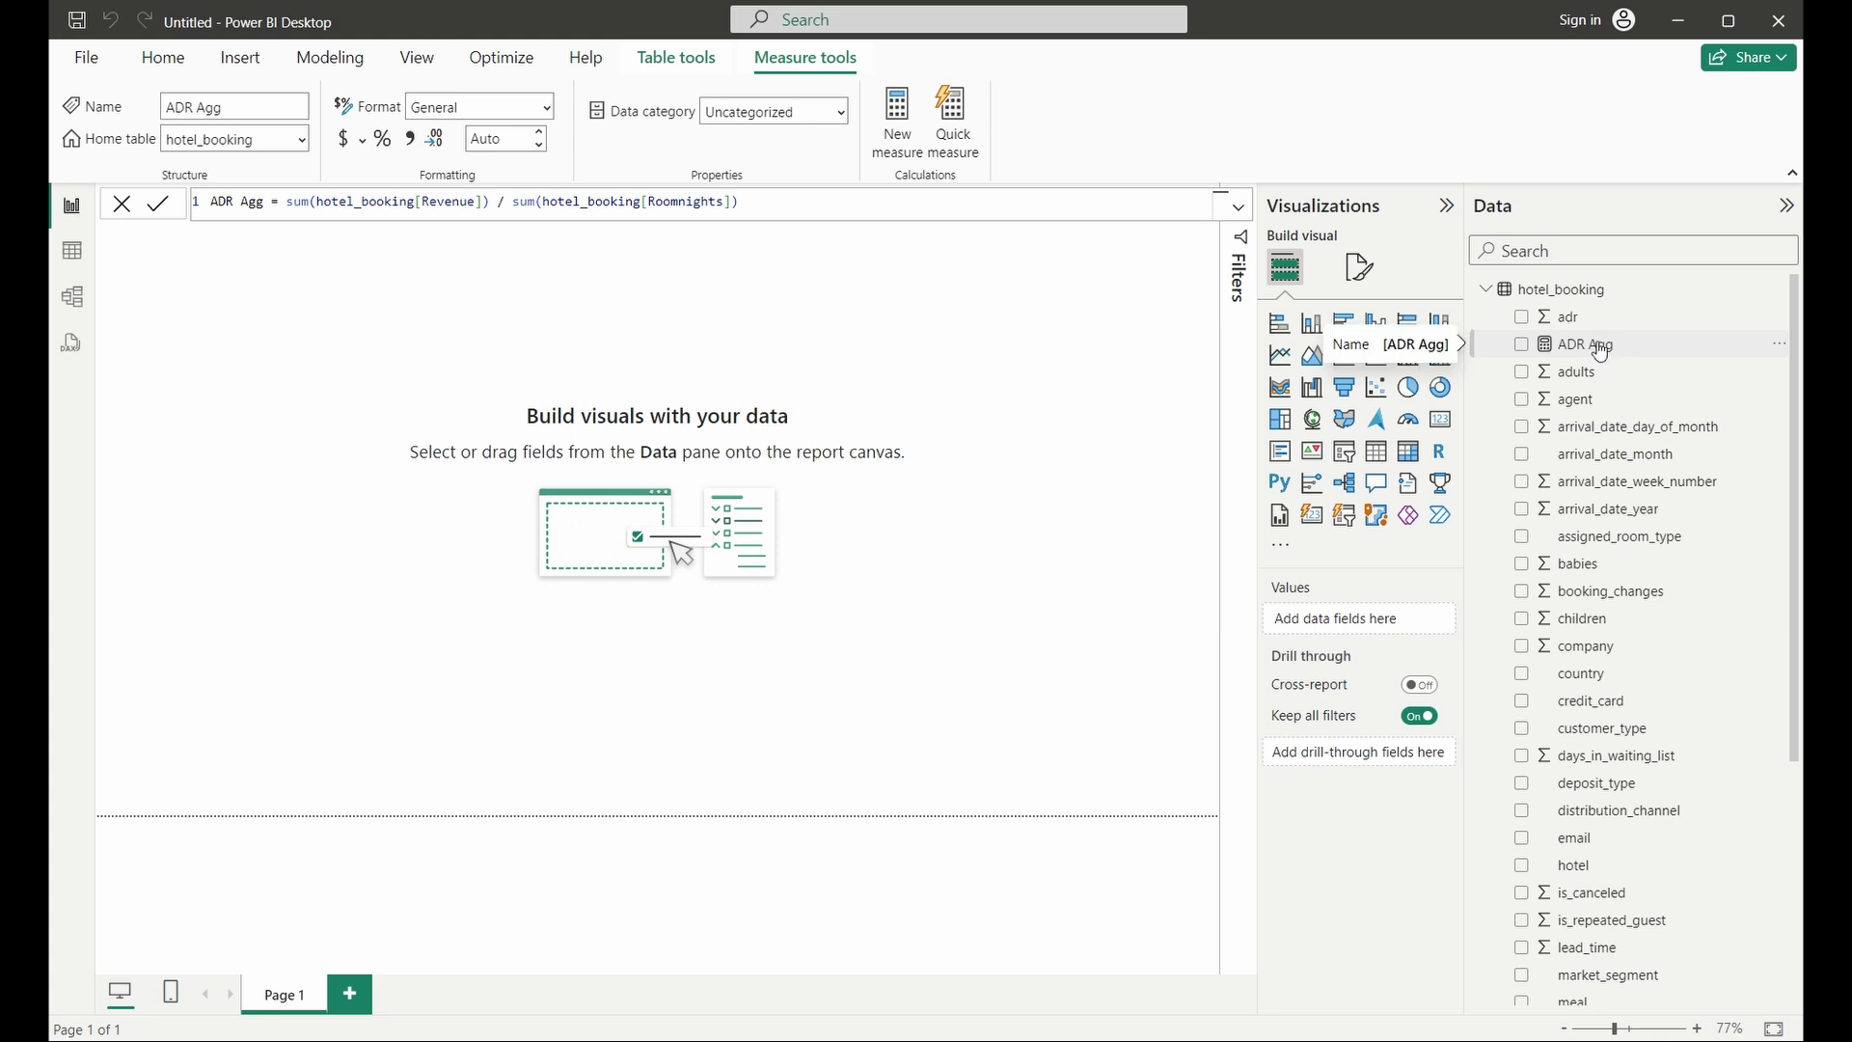
Step: Create a table visual from market_segment on the report canvas, enlarge it, and move it to the canvas's right half
scroll(1653, 526, down, 5)
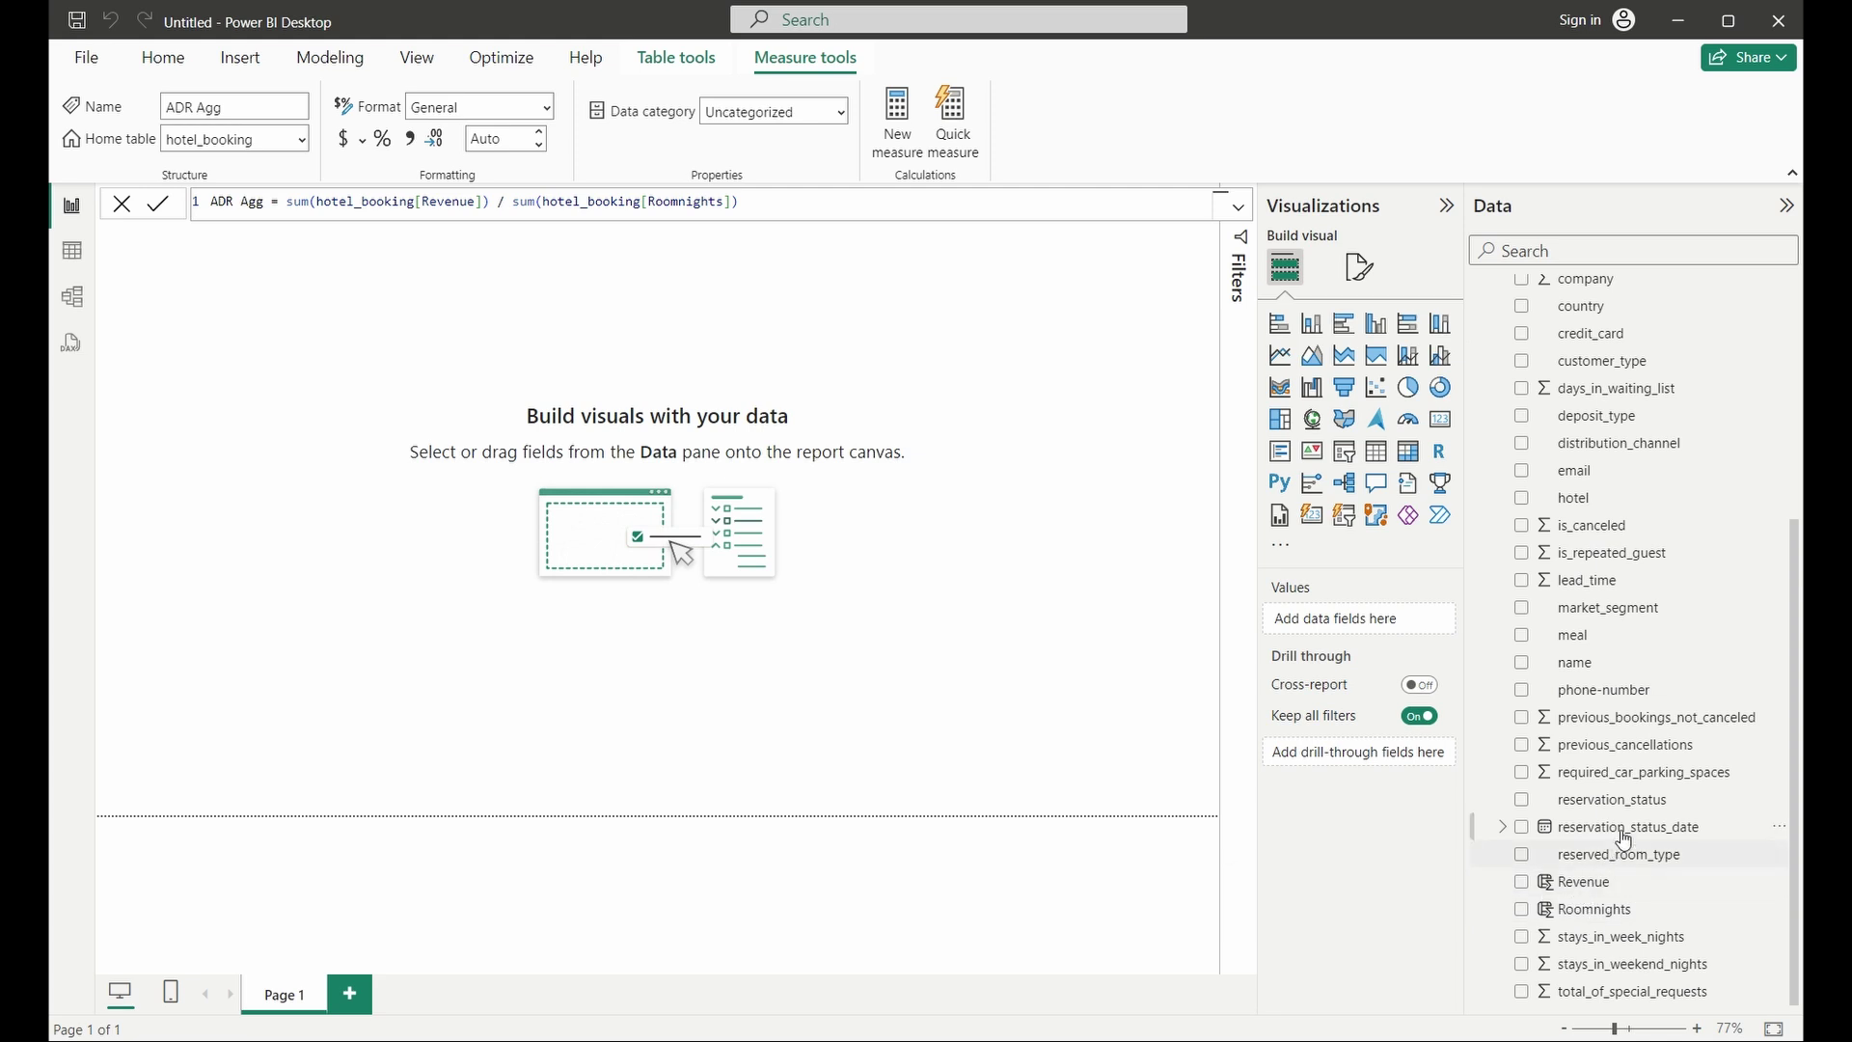
scroll(1587, 482, up, 5)
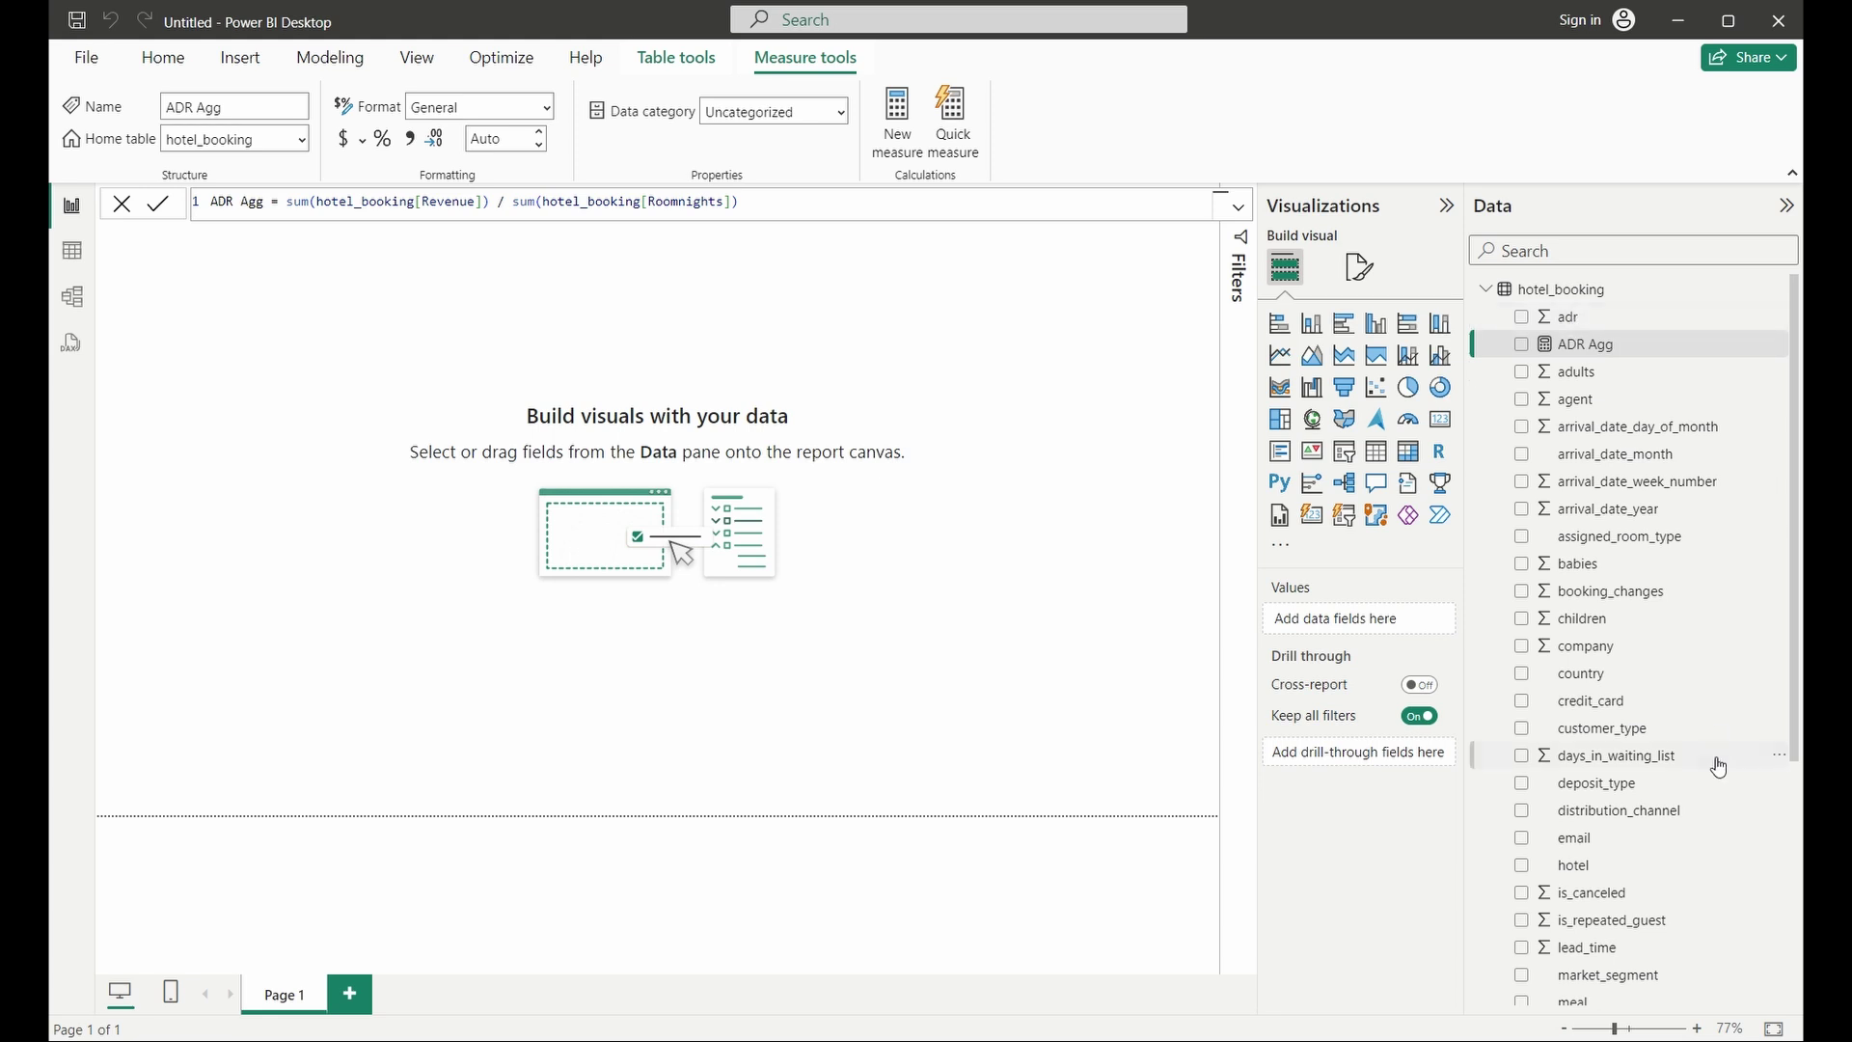
scroll(1611, 602, down, 3)
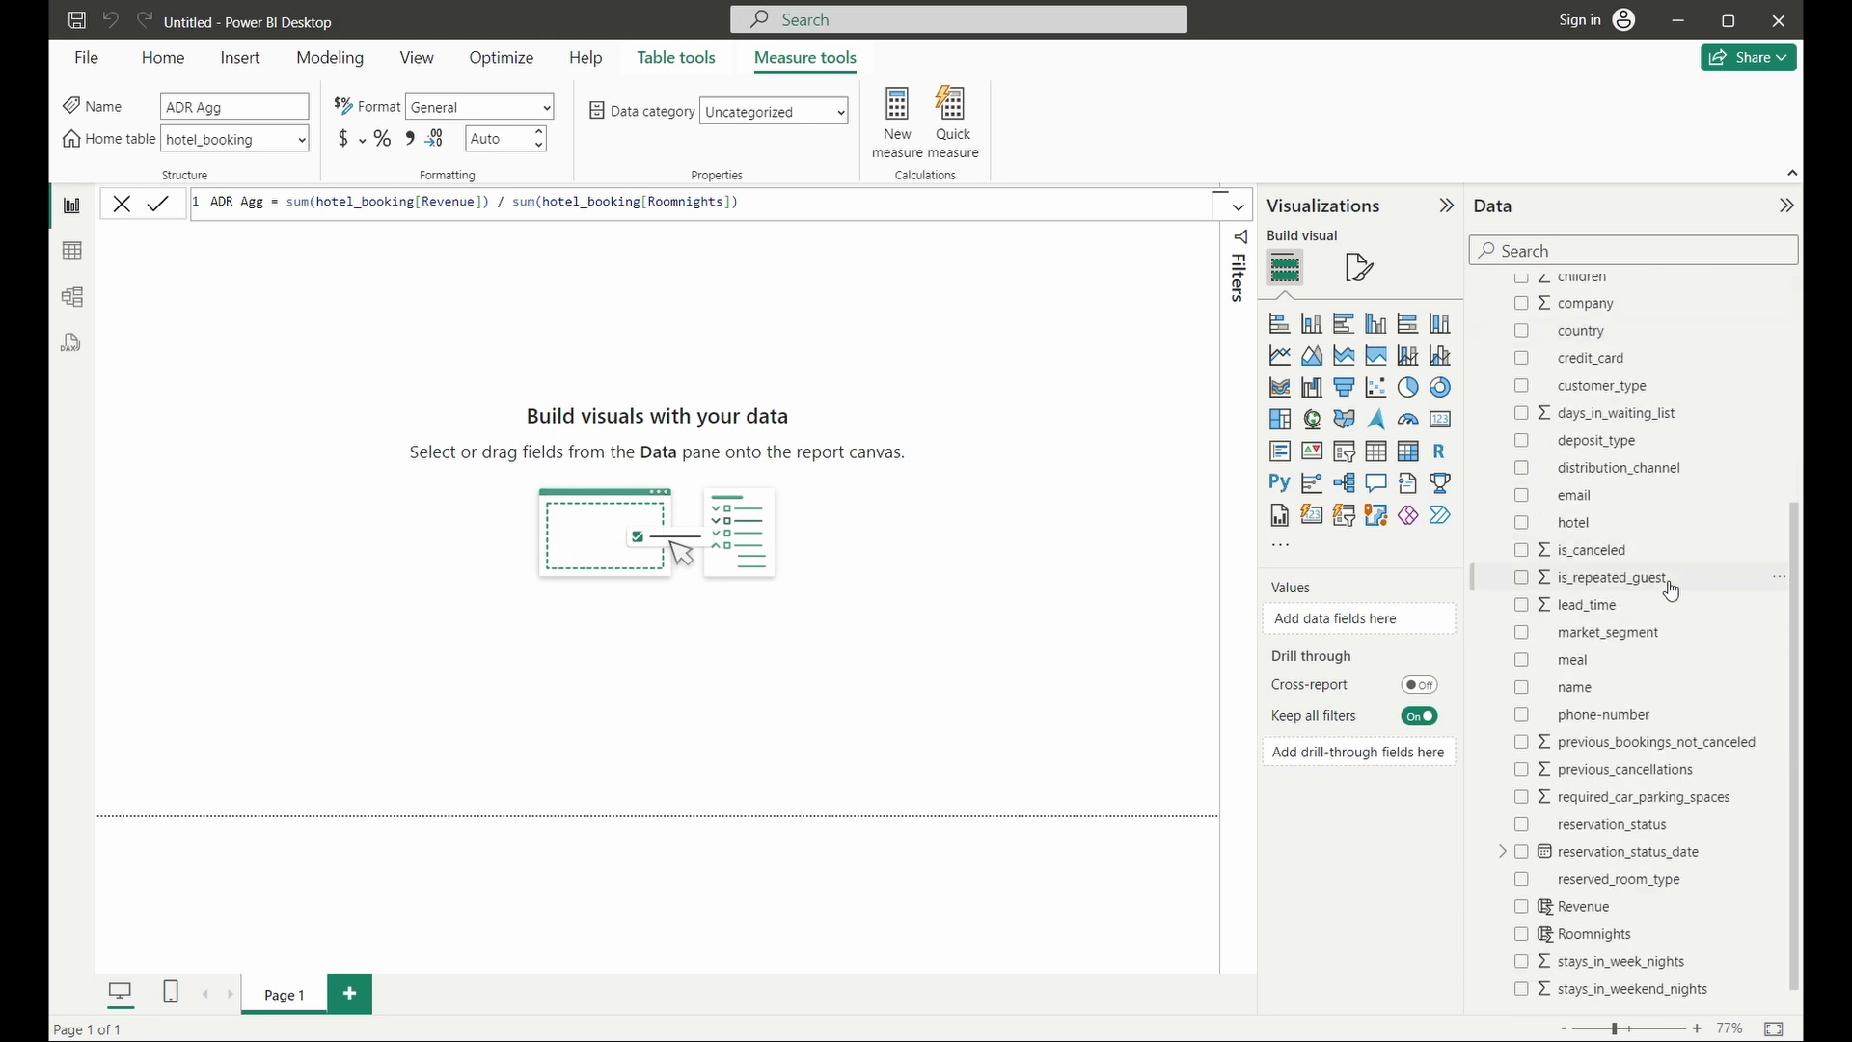
drag(1644, 644, 374, 459)
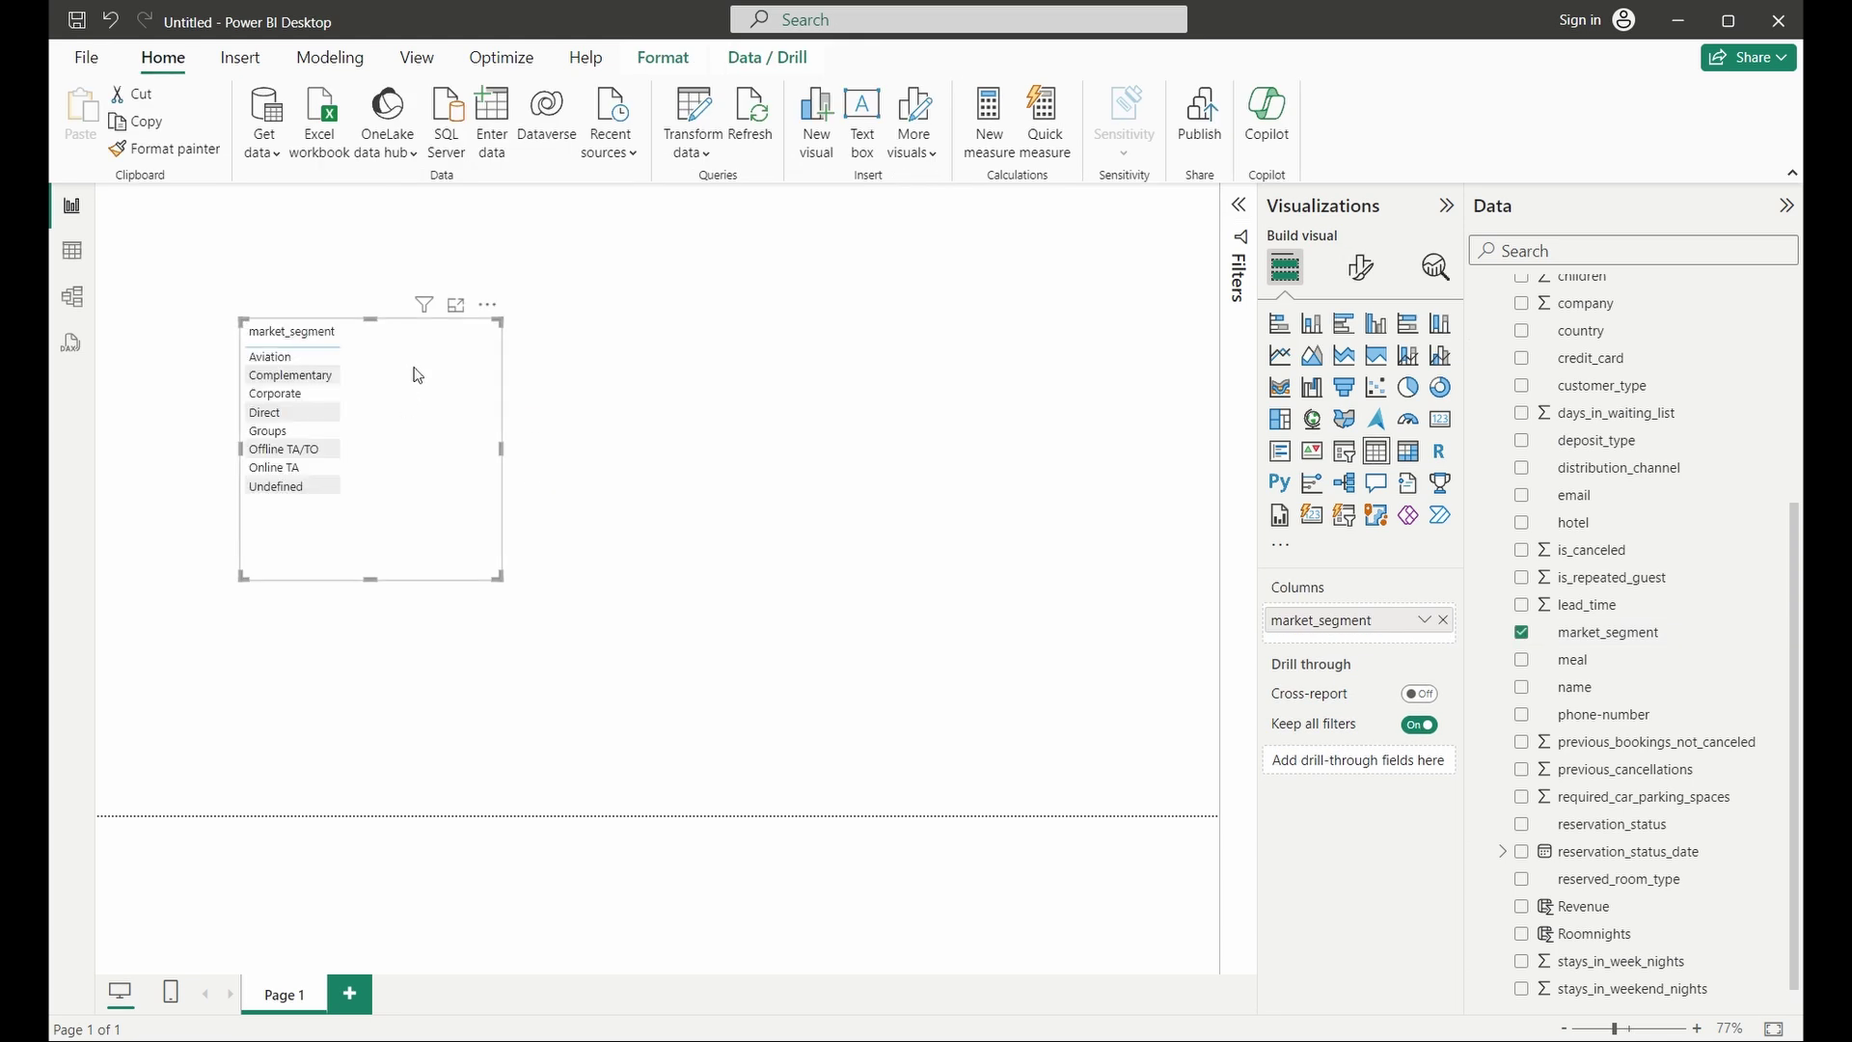
drag(425, 395, 354, 352)
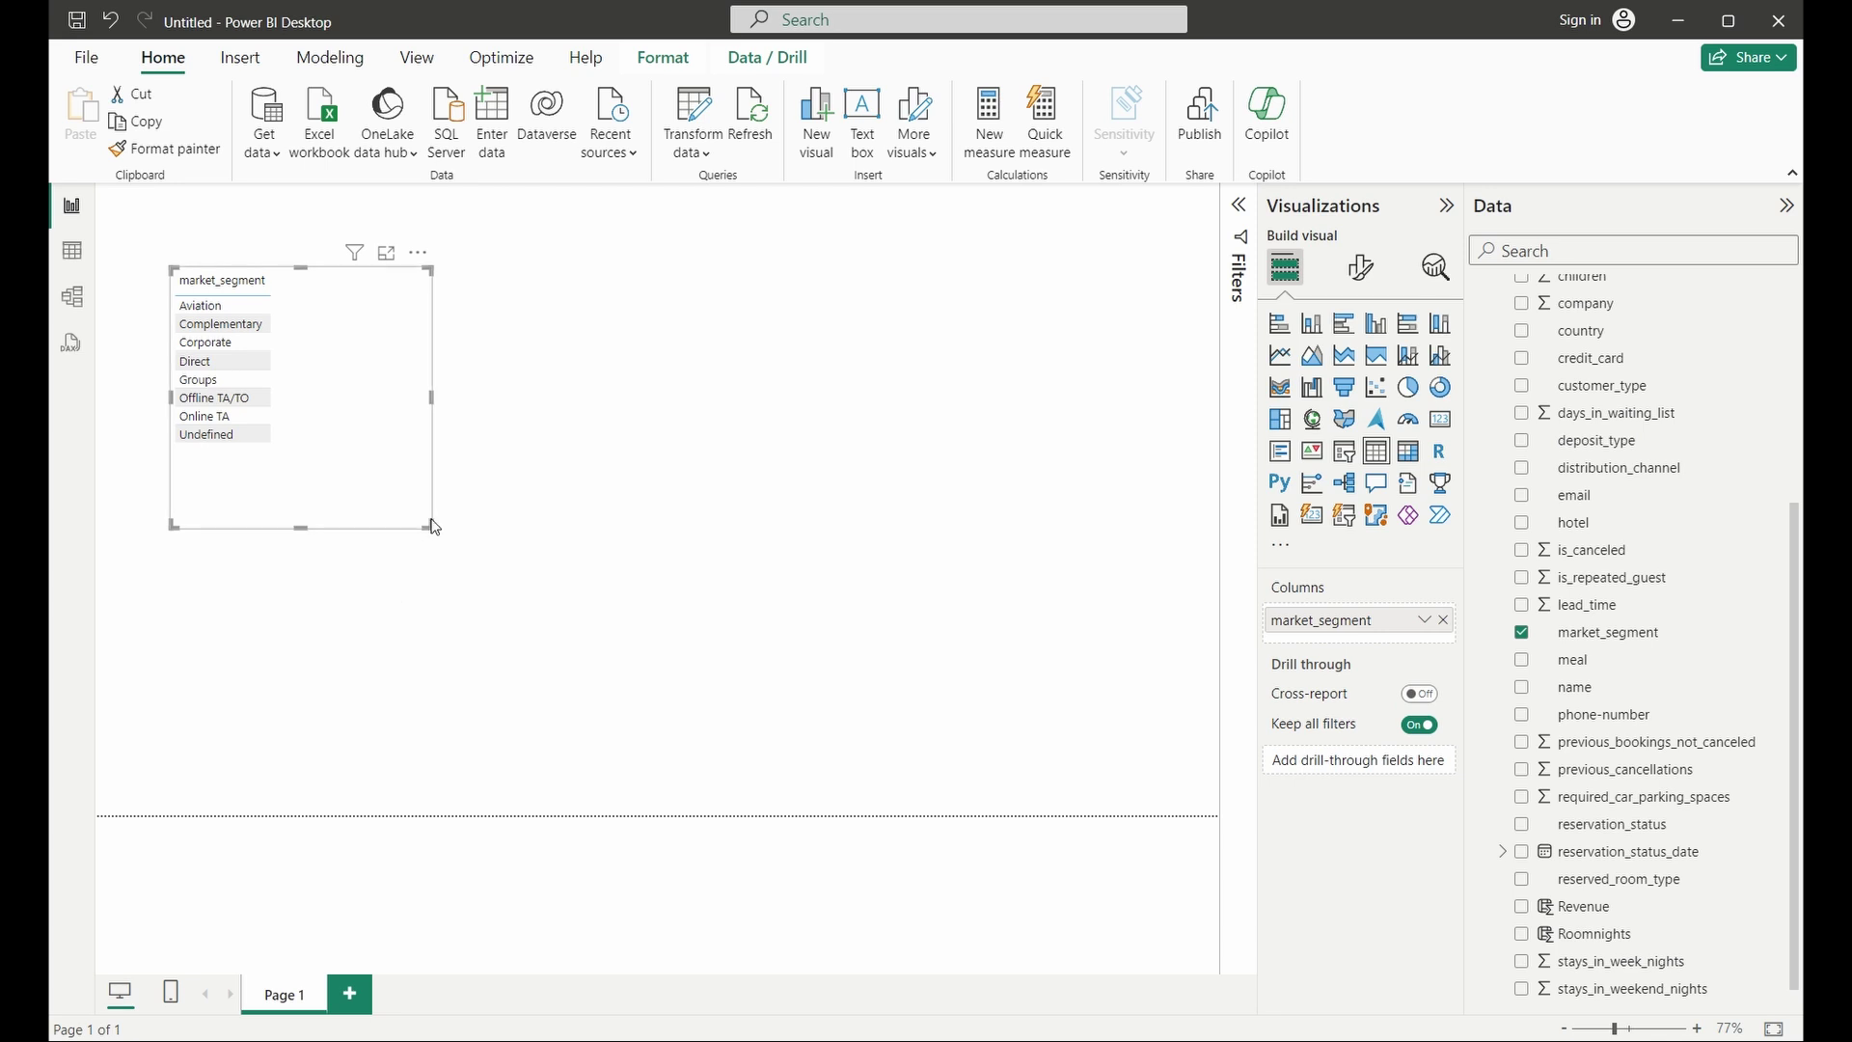
drag(430, 524, 560, 709)
drag(328, 371, 823, 415)
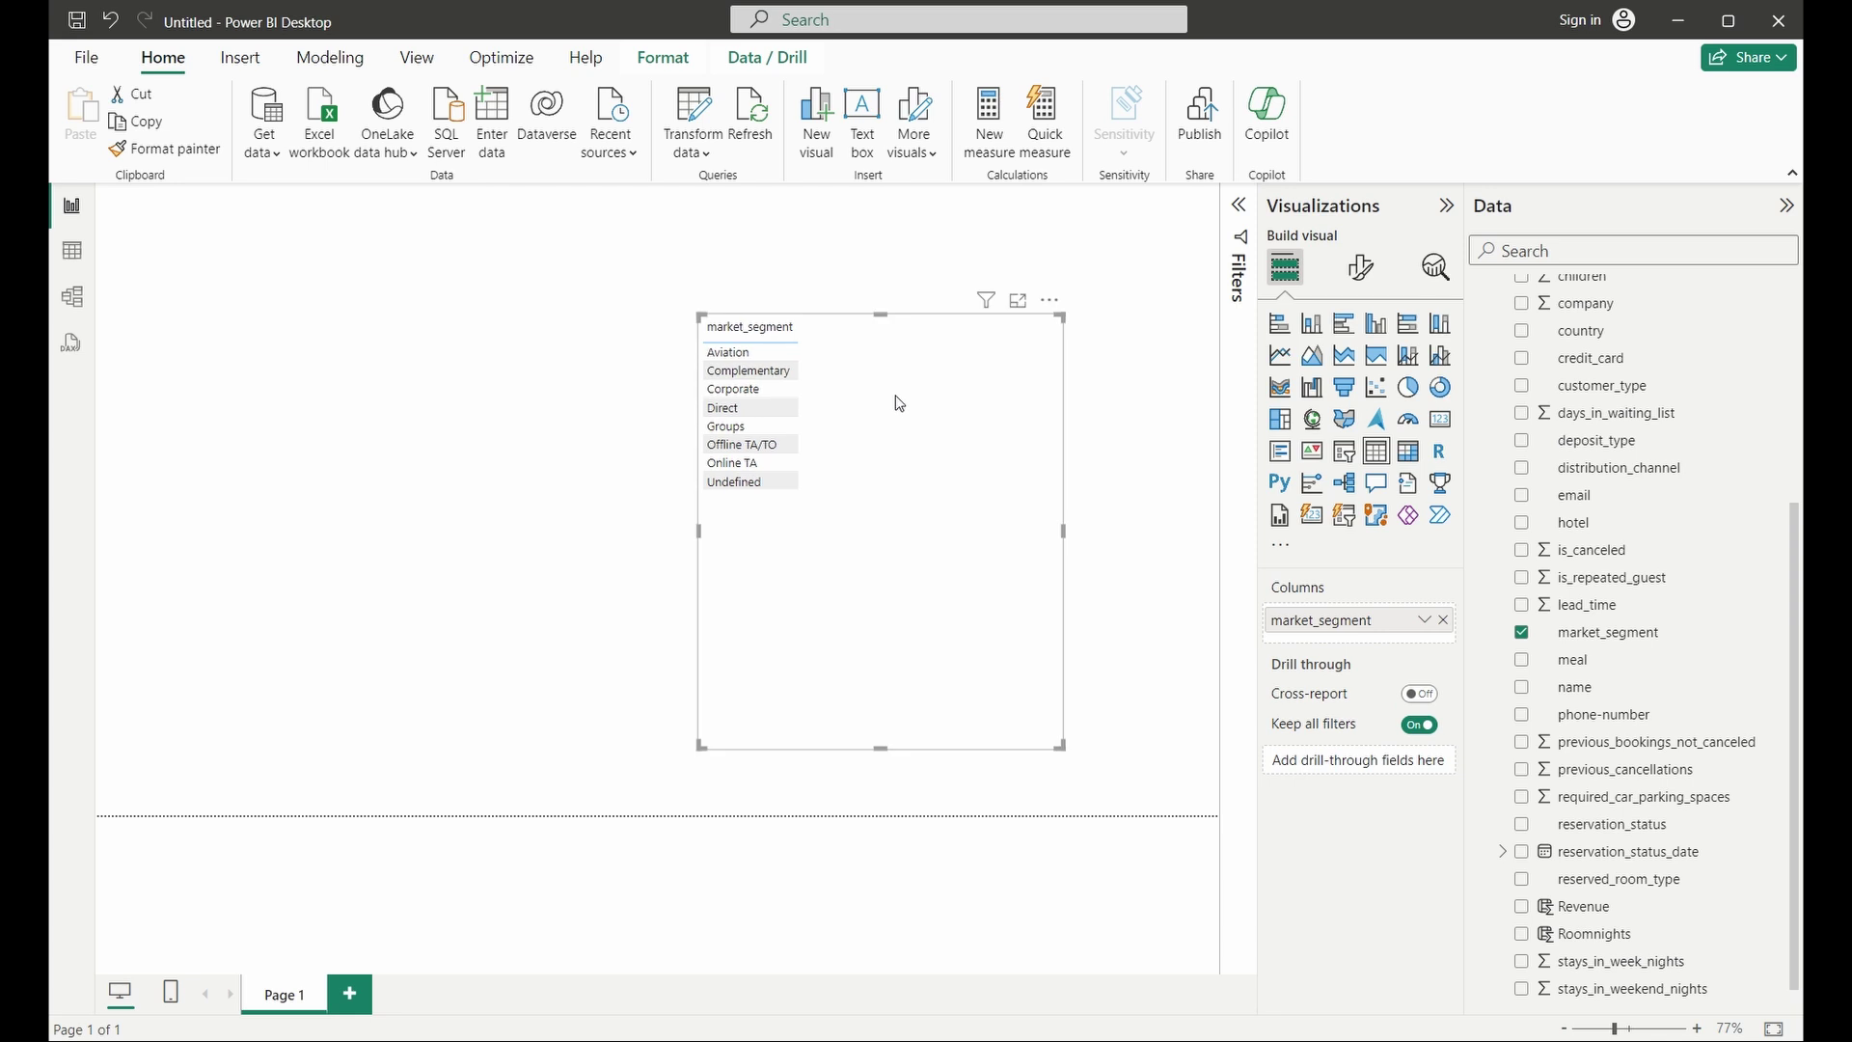
Step: Add adr and ADR Agg as columns of the market_segment table and sort it by Sum of adr in descending order
scroll(1683, 426, up, 5)
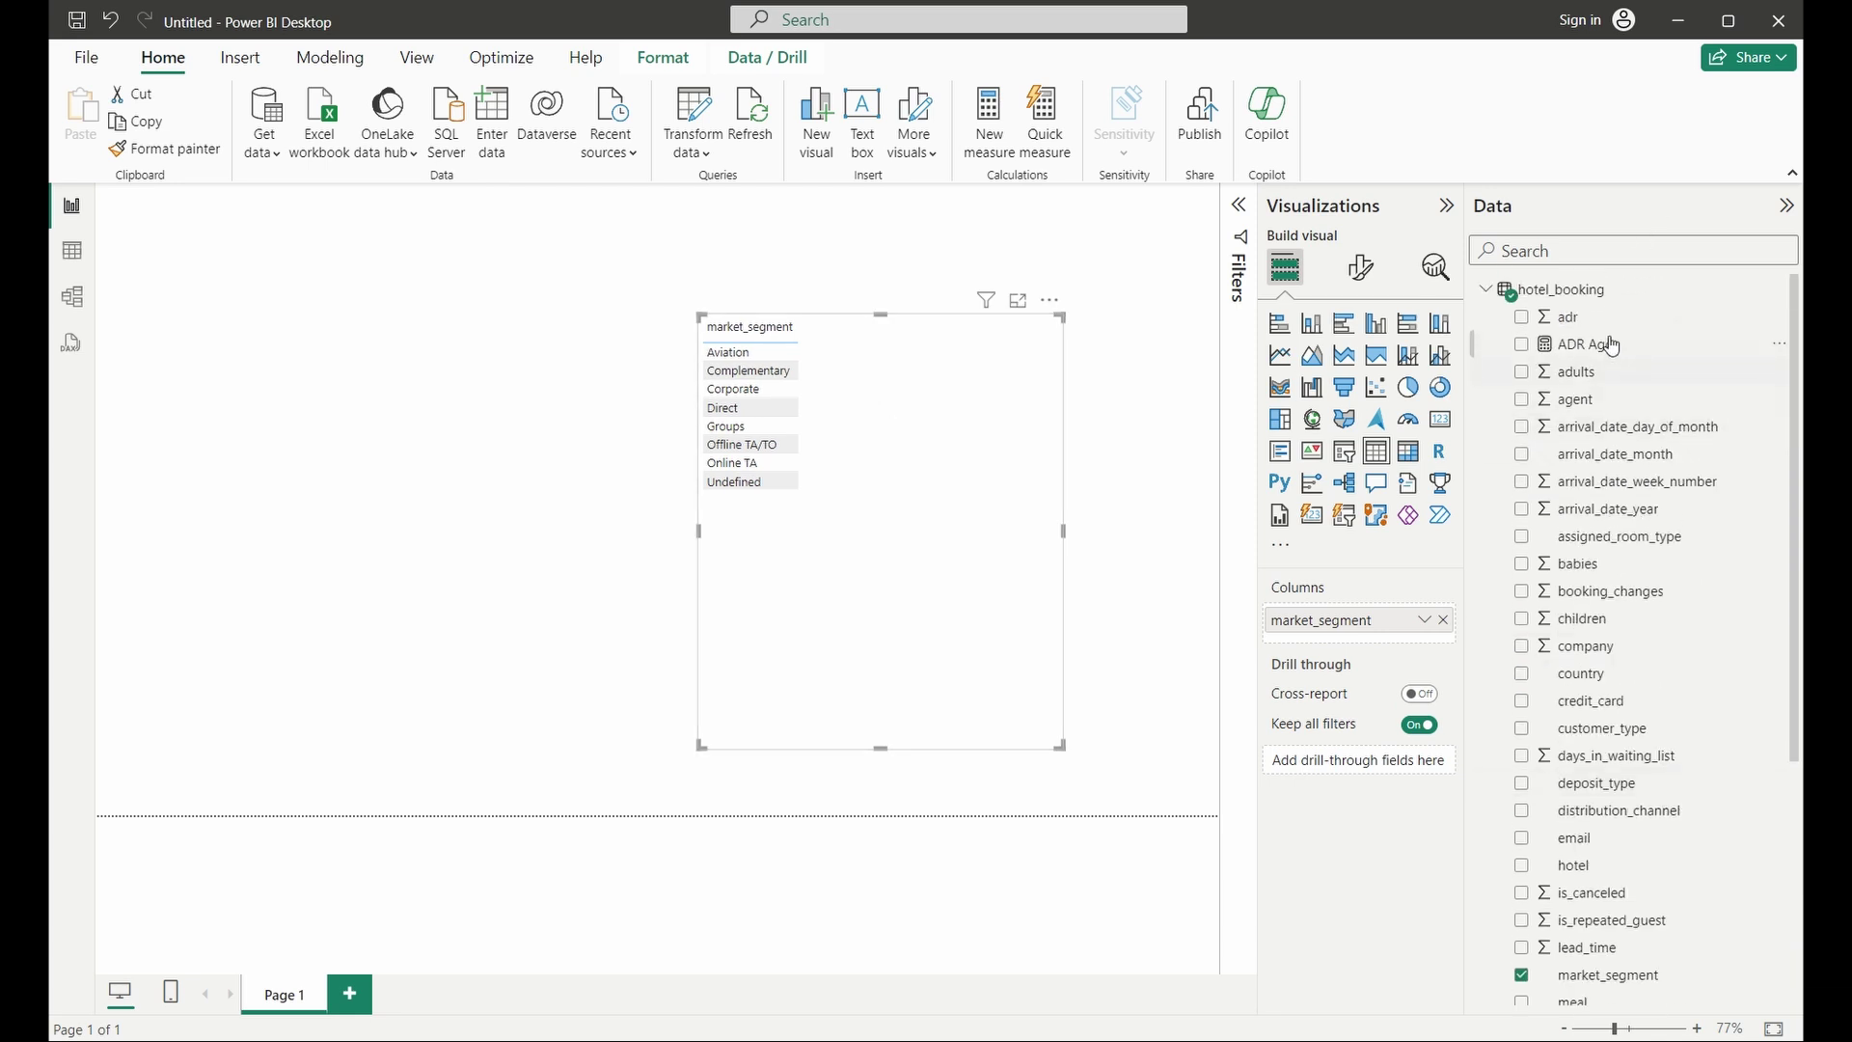
drag(1569, 319, 868, 417)
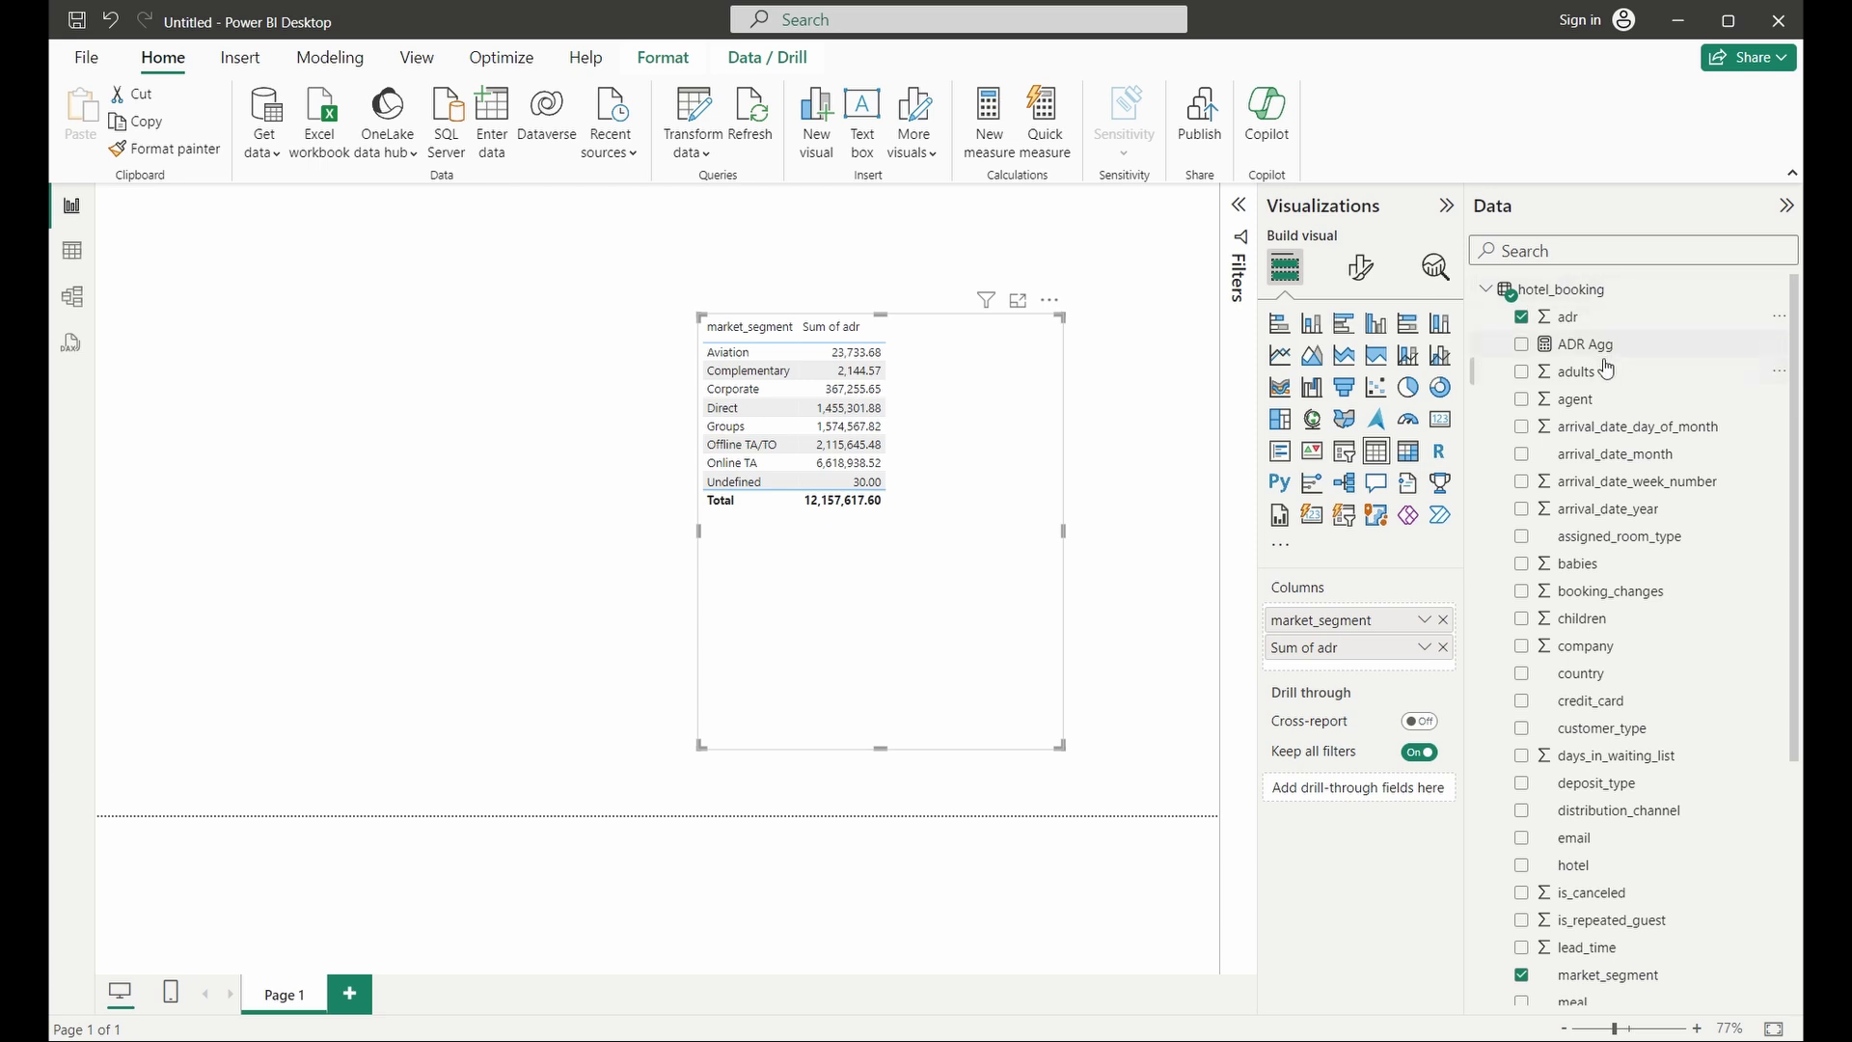
drag(1601, 349, 964, 431)
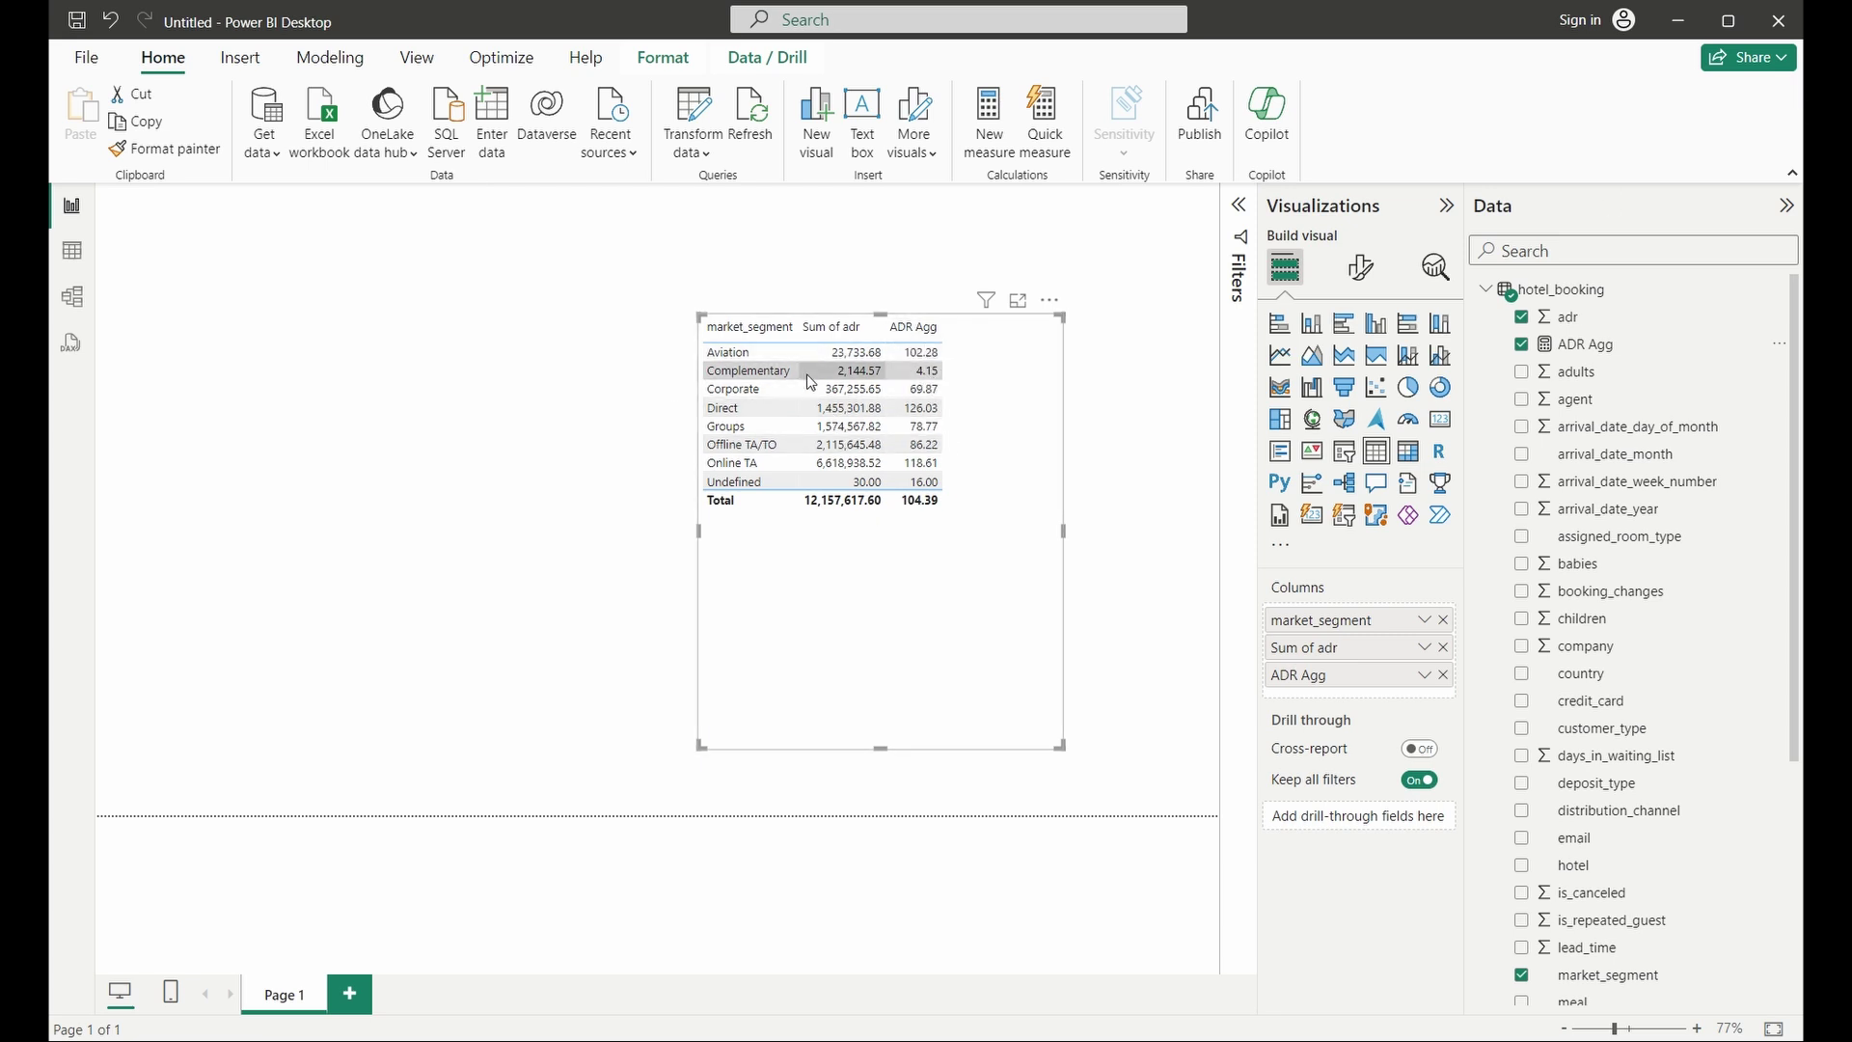
click(845, 339)
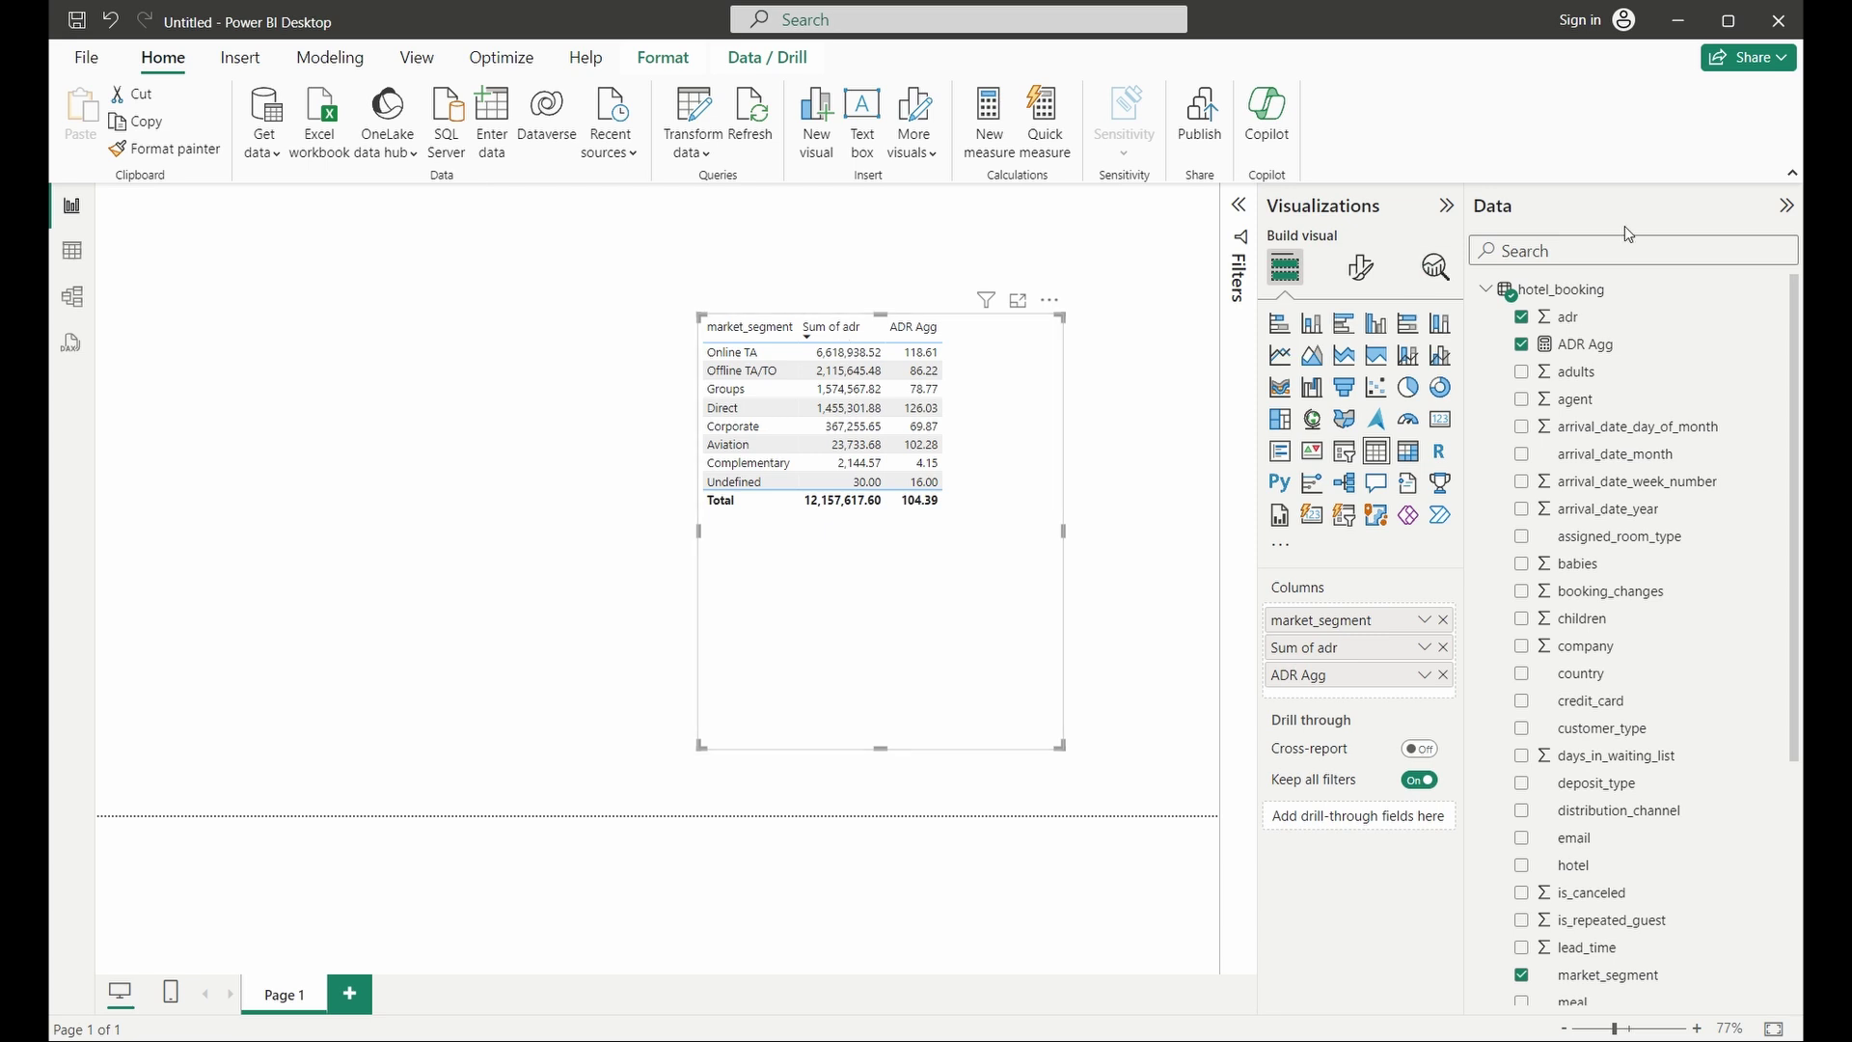
Step: Set the default summarization of the adr field to Average
click(1592, 319)
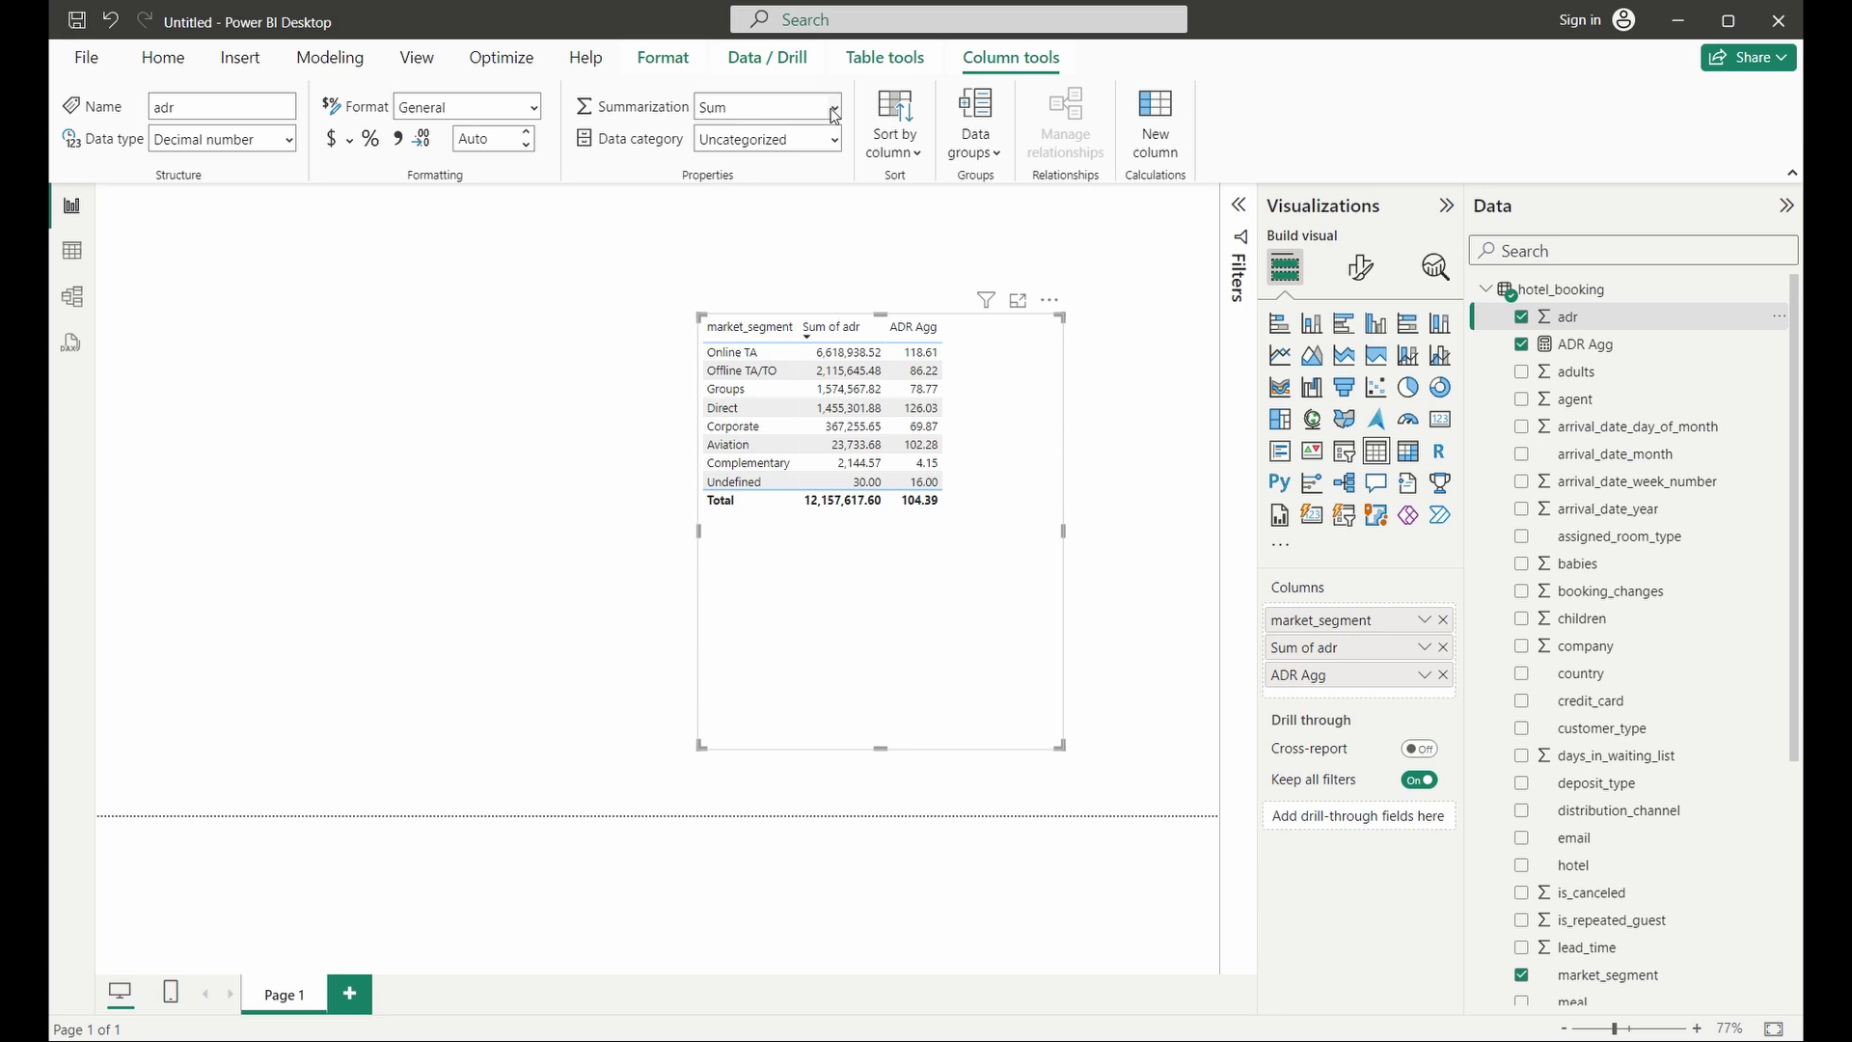
click(727, 109)
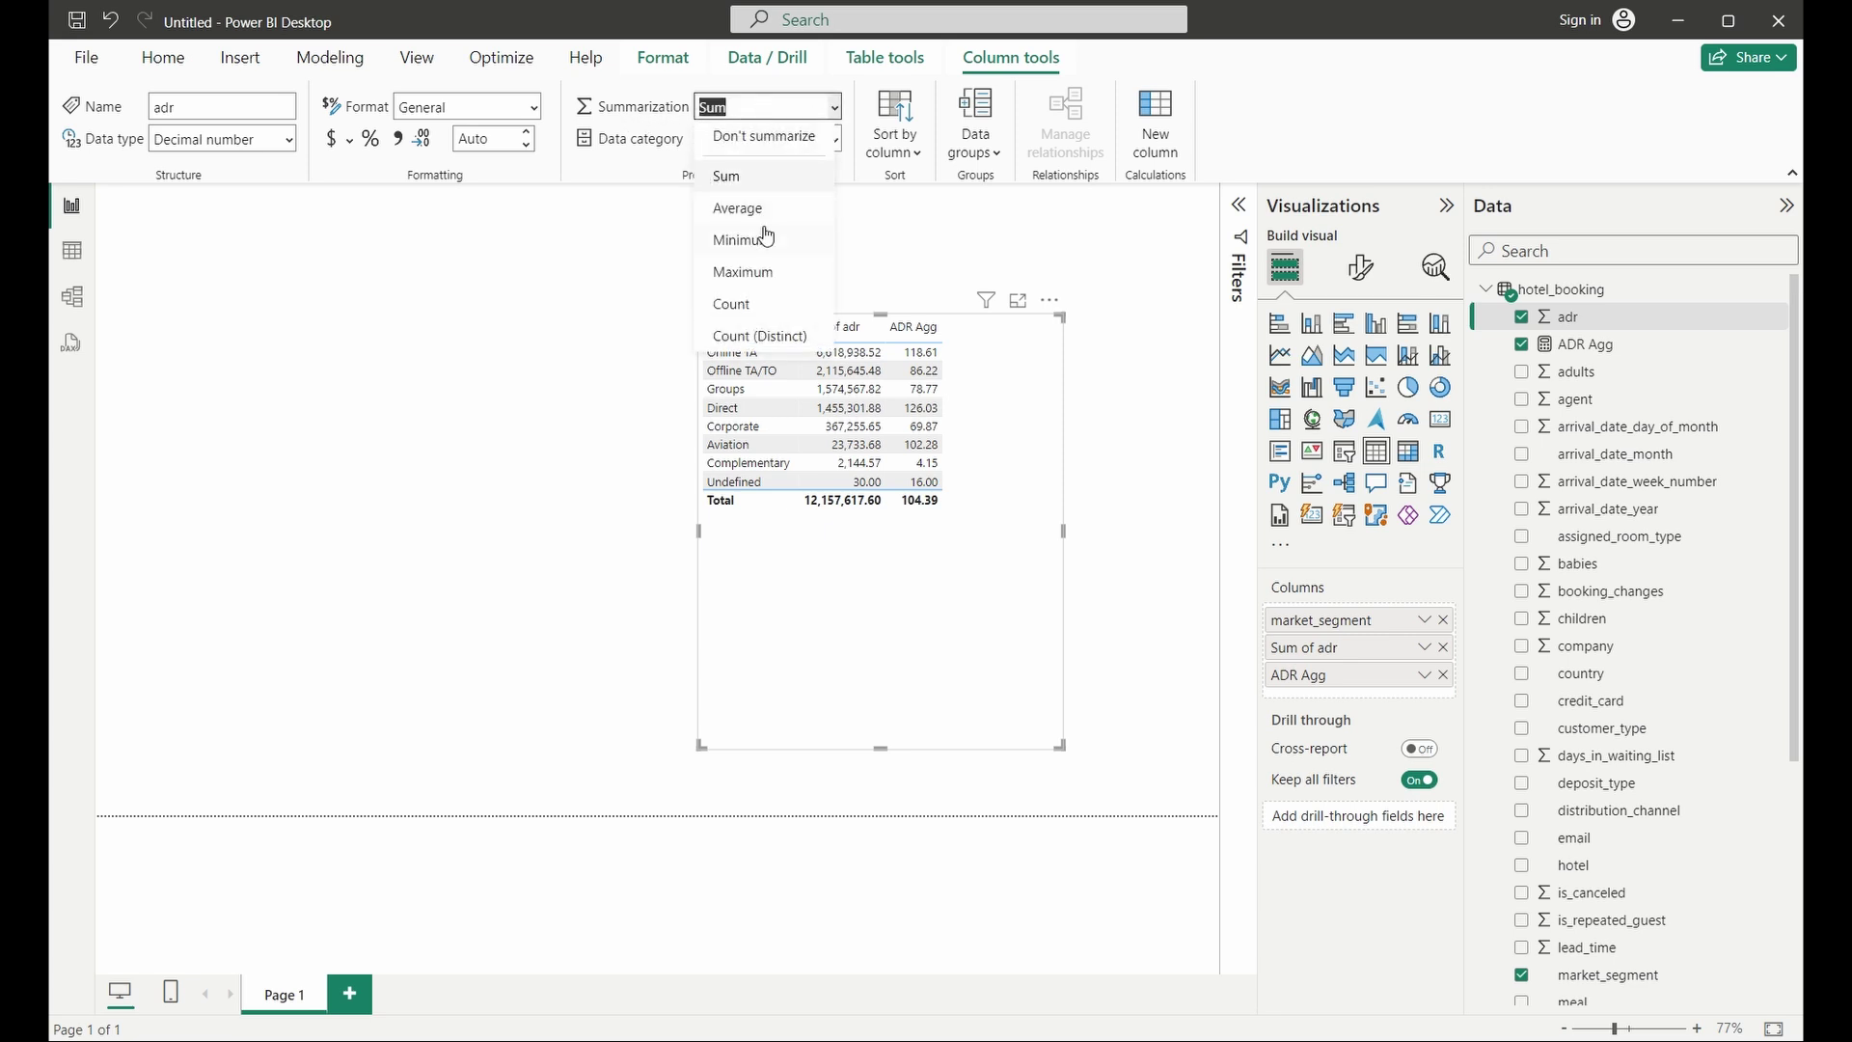
key(Escape)
key(Down)
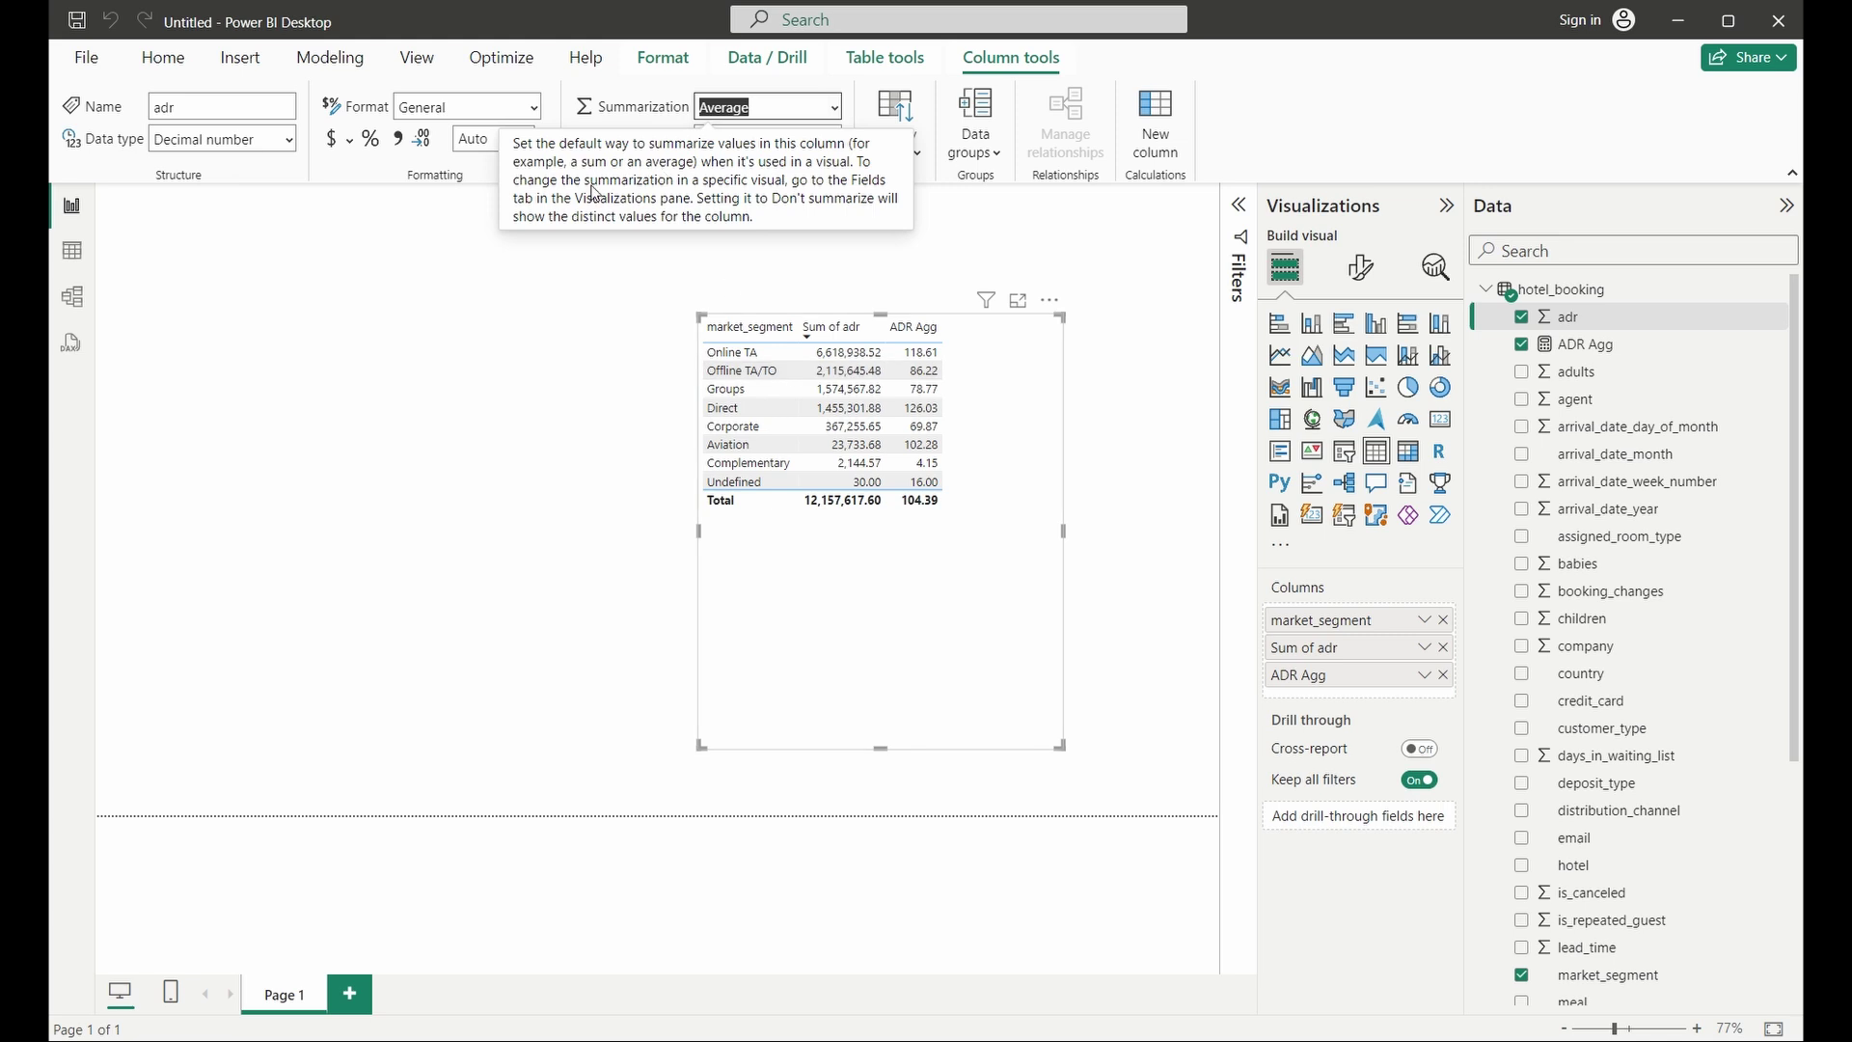
Step: Replace Sum of adr in the table with Average of adr ahead of ADR Agg, and delete the table visual
click(1443, 647)
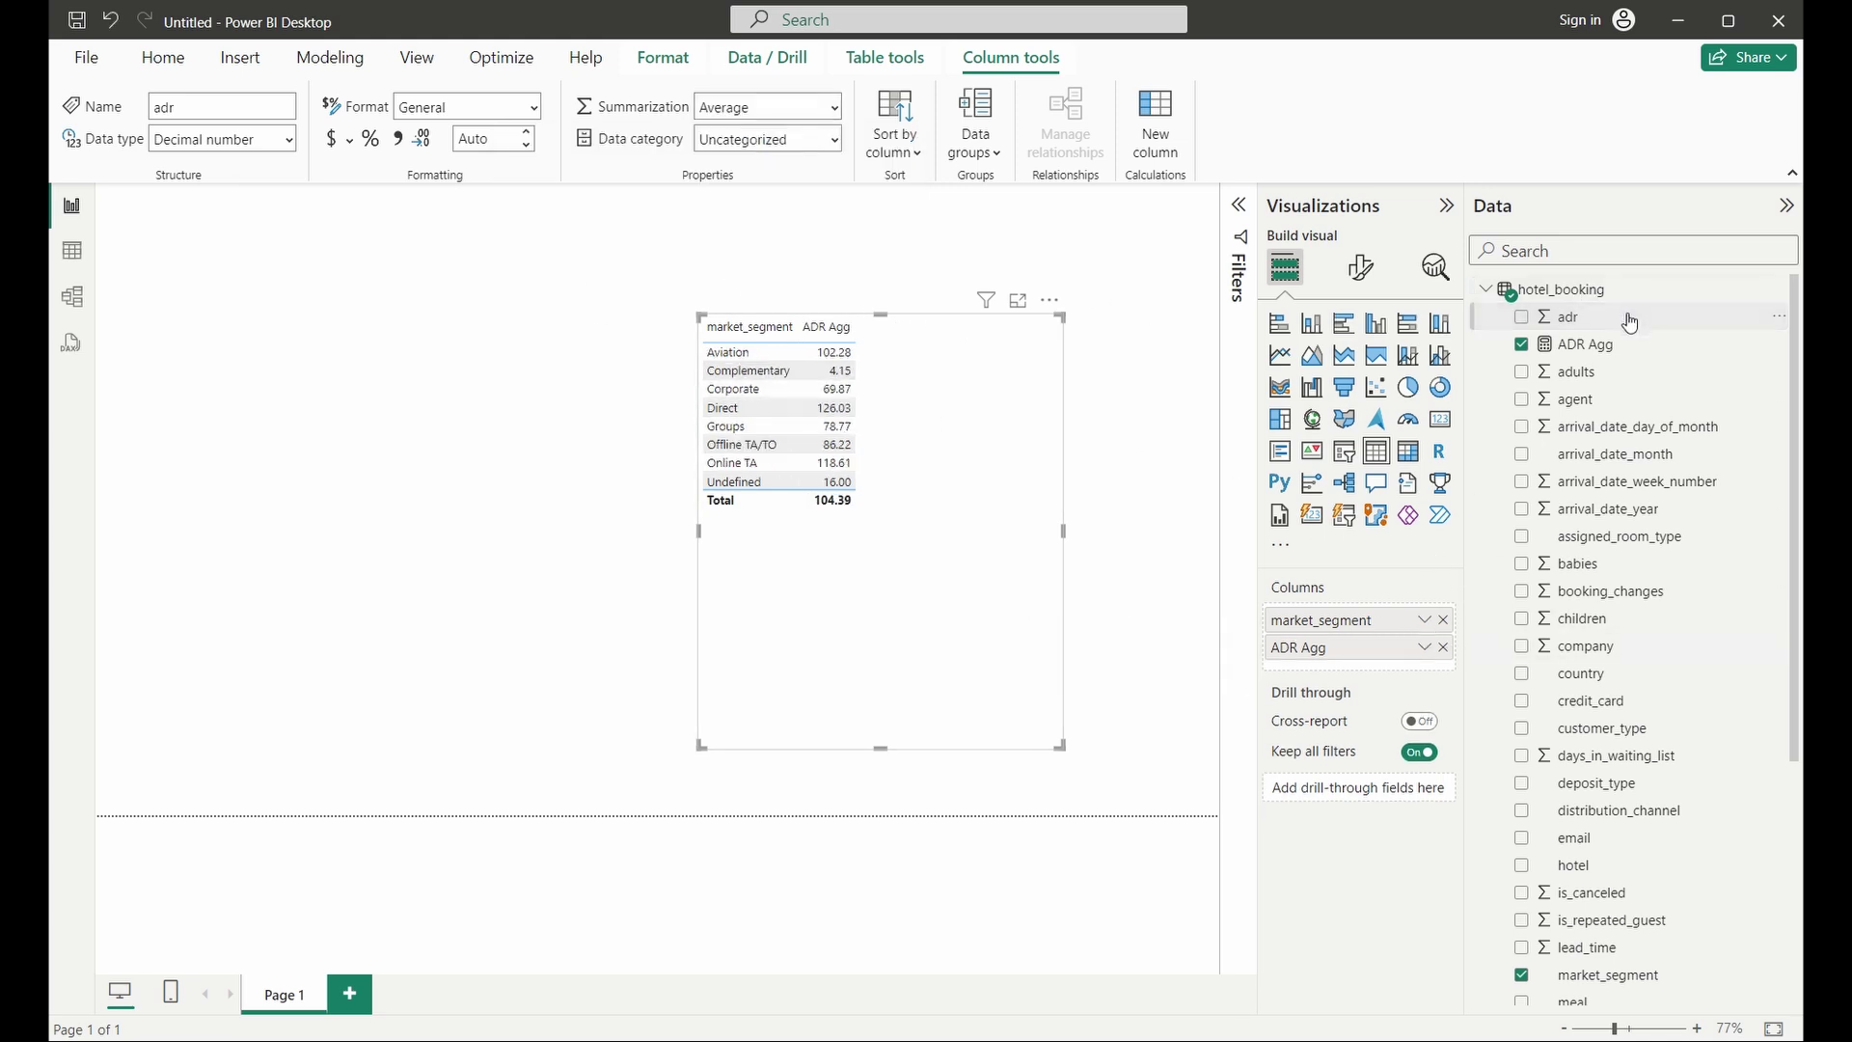
drag(1346, 668, 1371, 644)
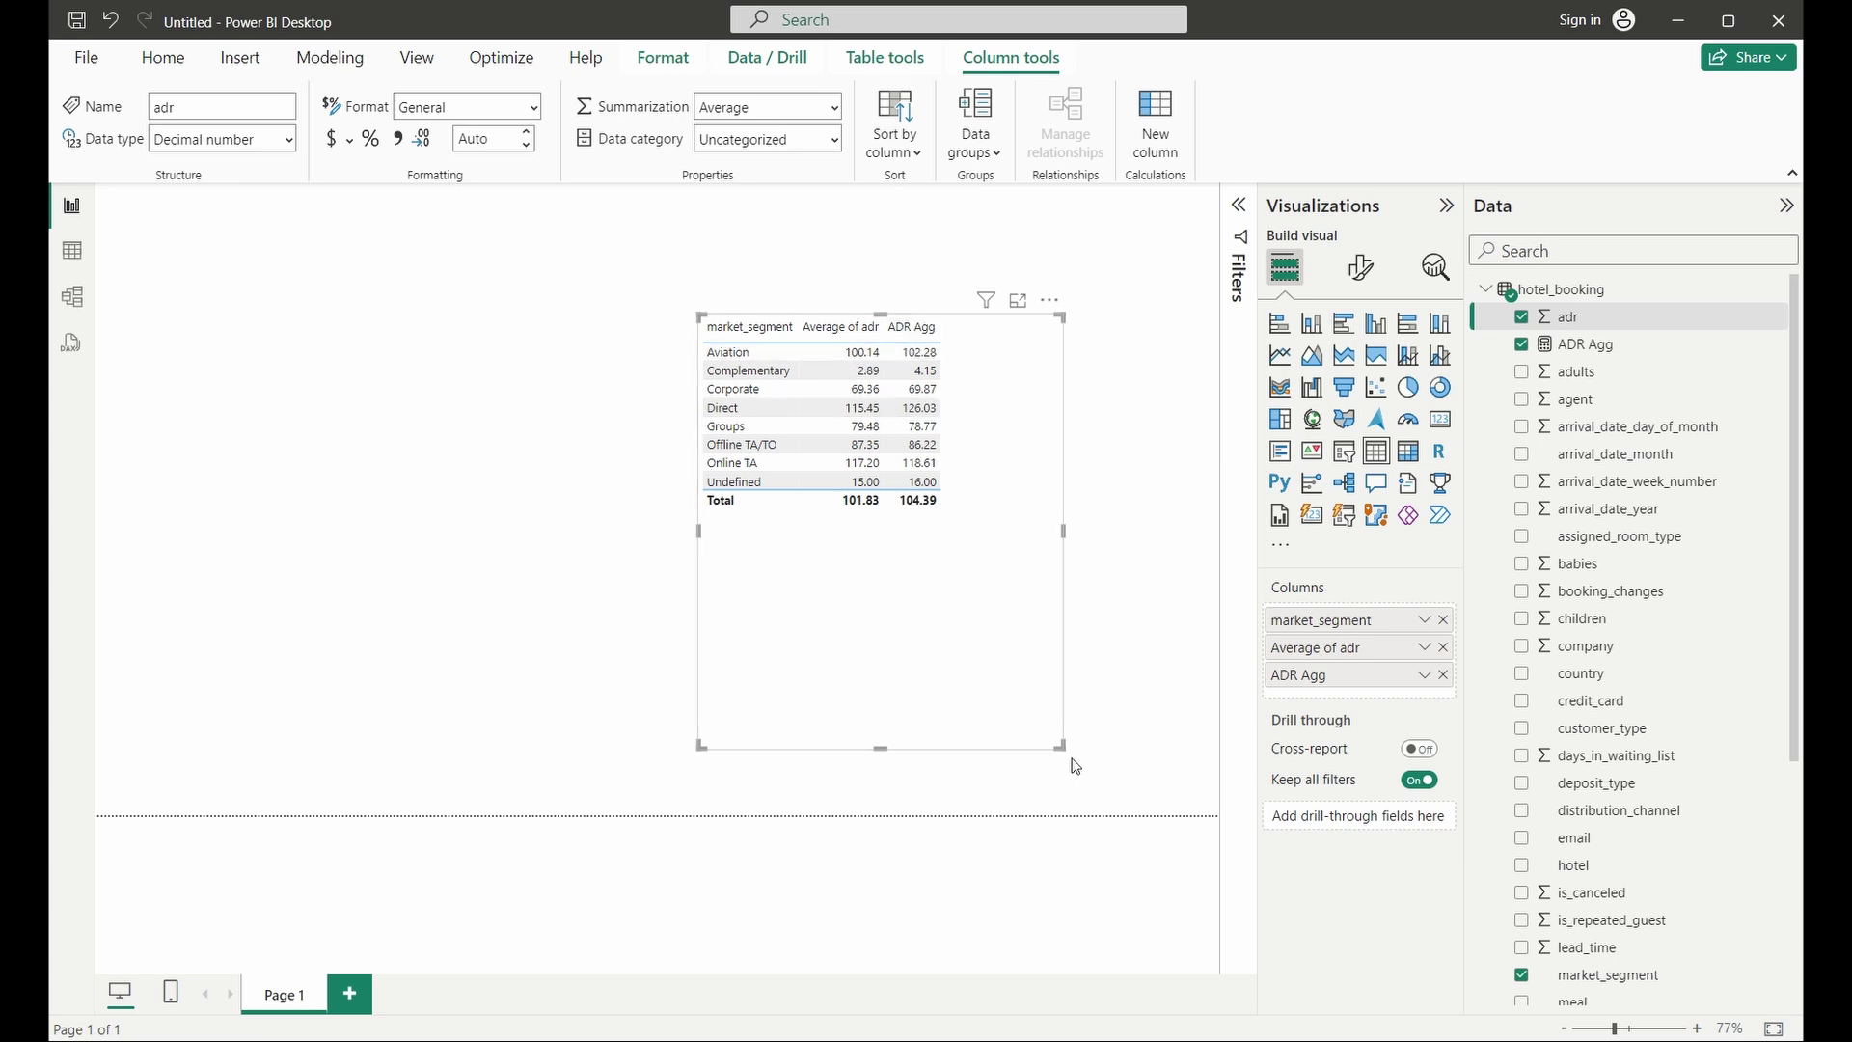
drag(1058, 745, 977, 586)
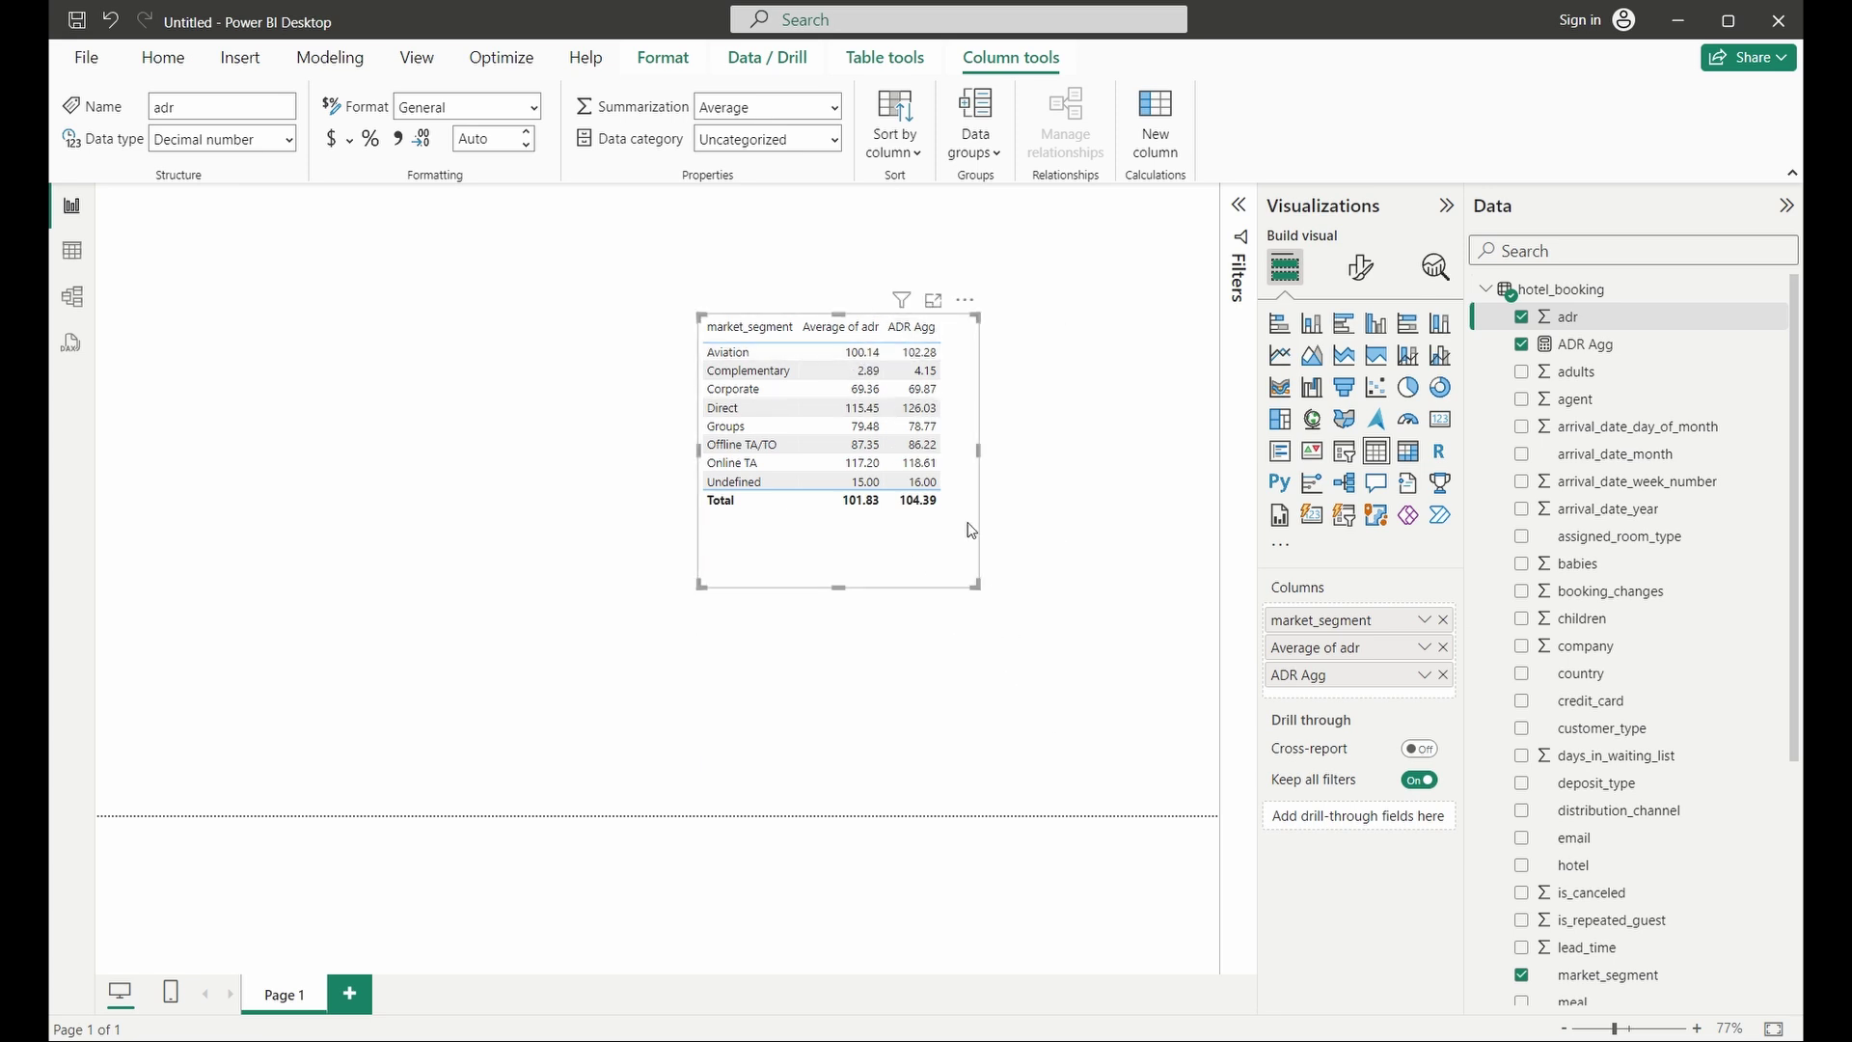
key(Delete)
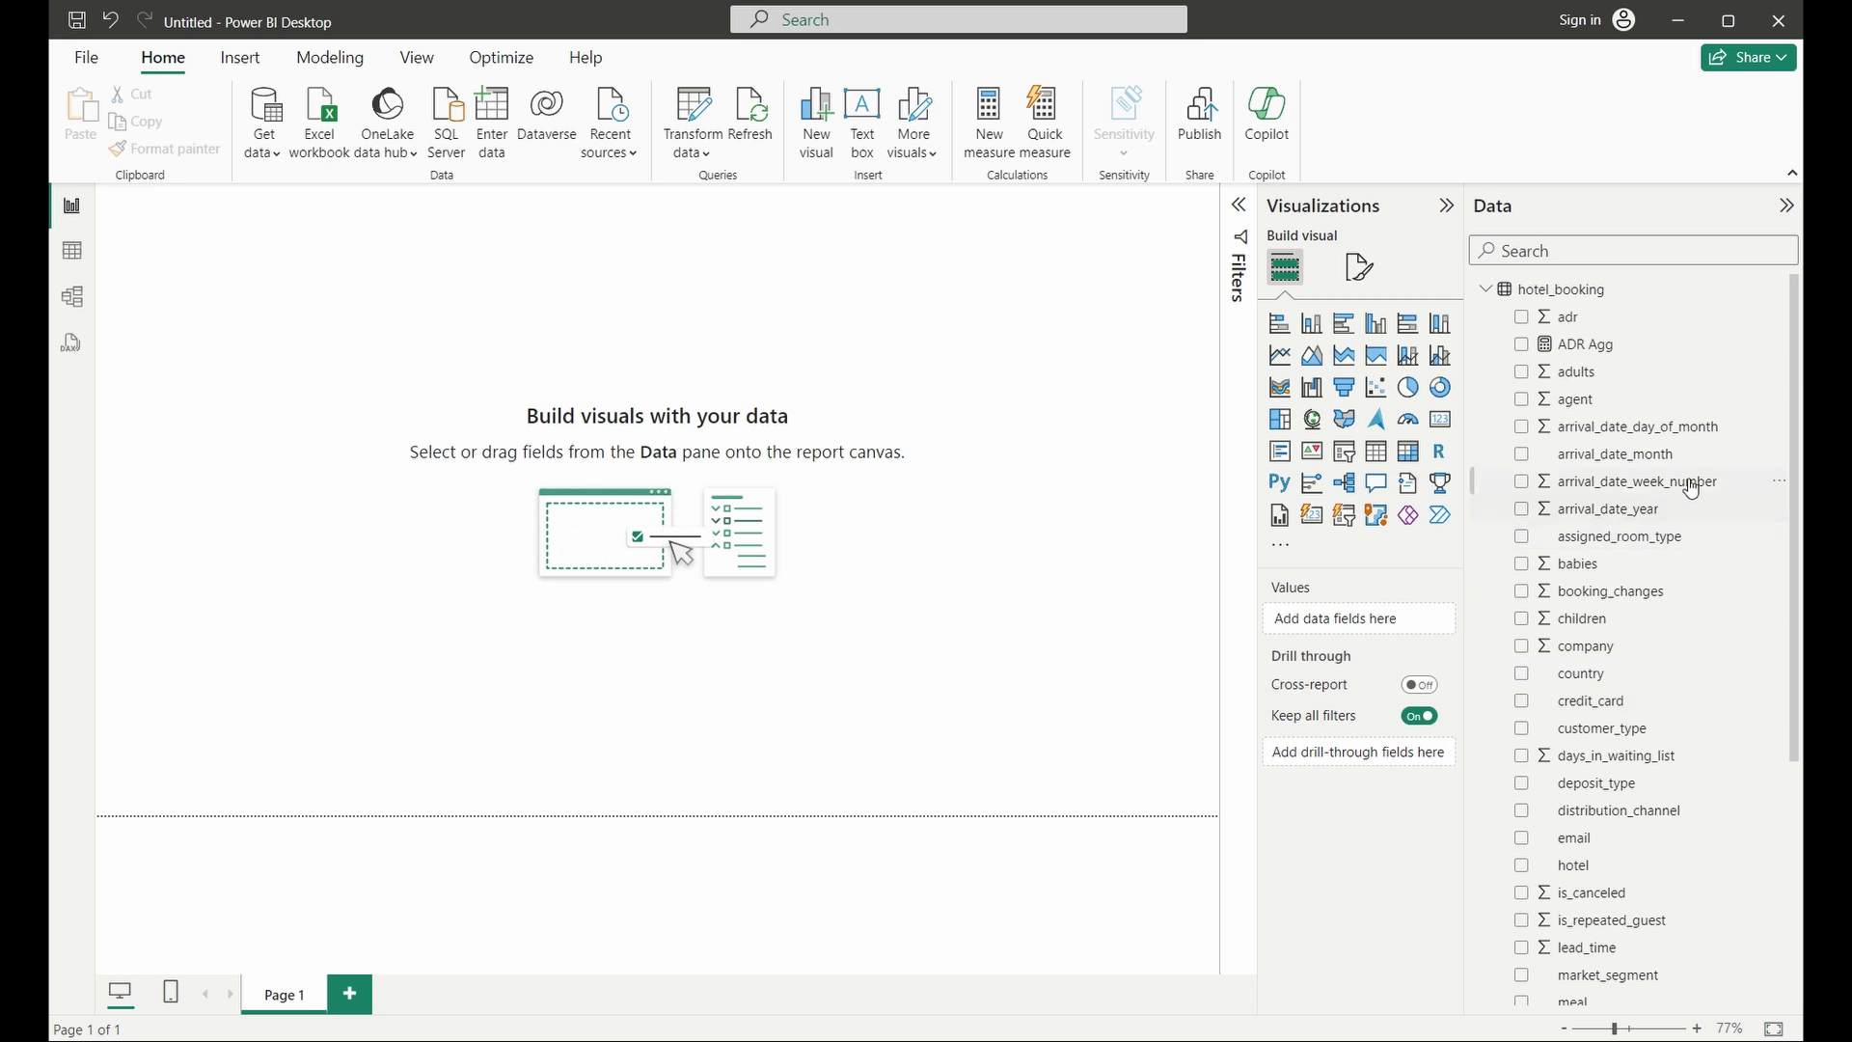
Step: Insert a stacked bar chart along the canvas's left side, midway down, with market_segment on its Y-axis
drag(1796, 446, 1799, 568)
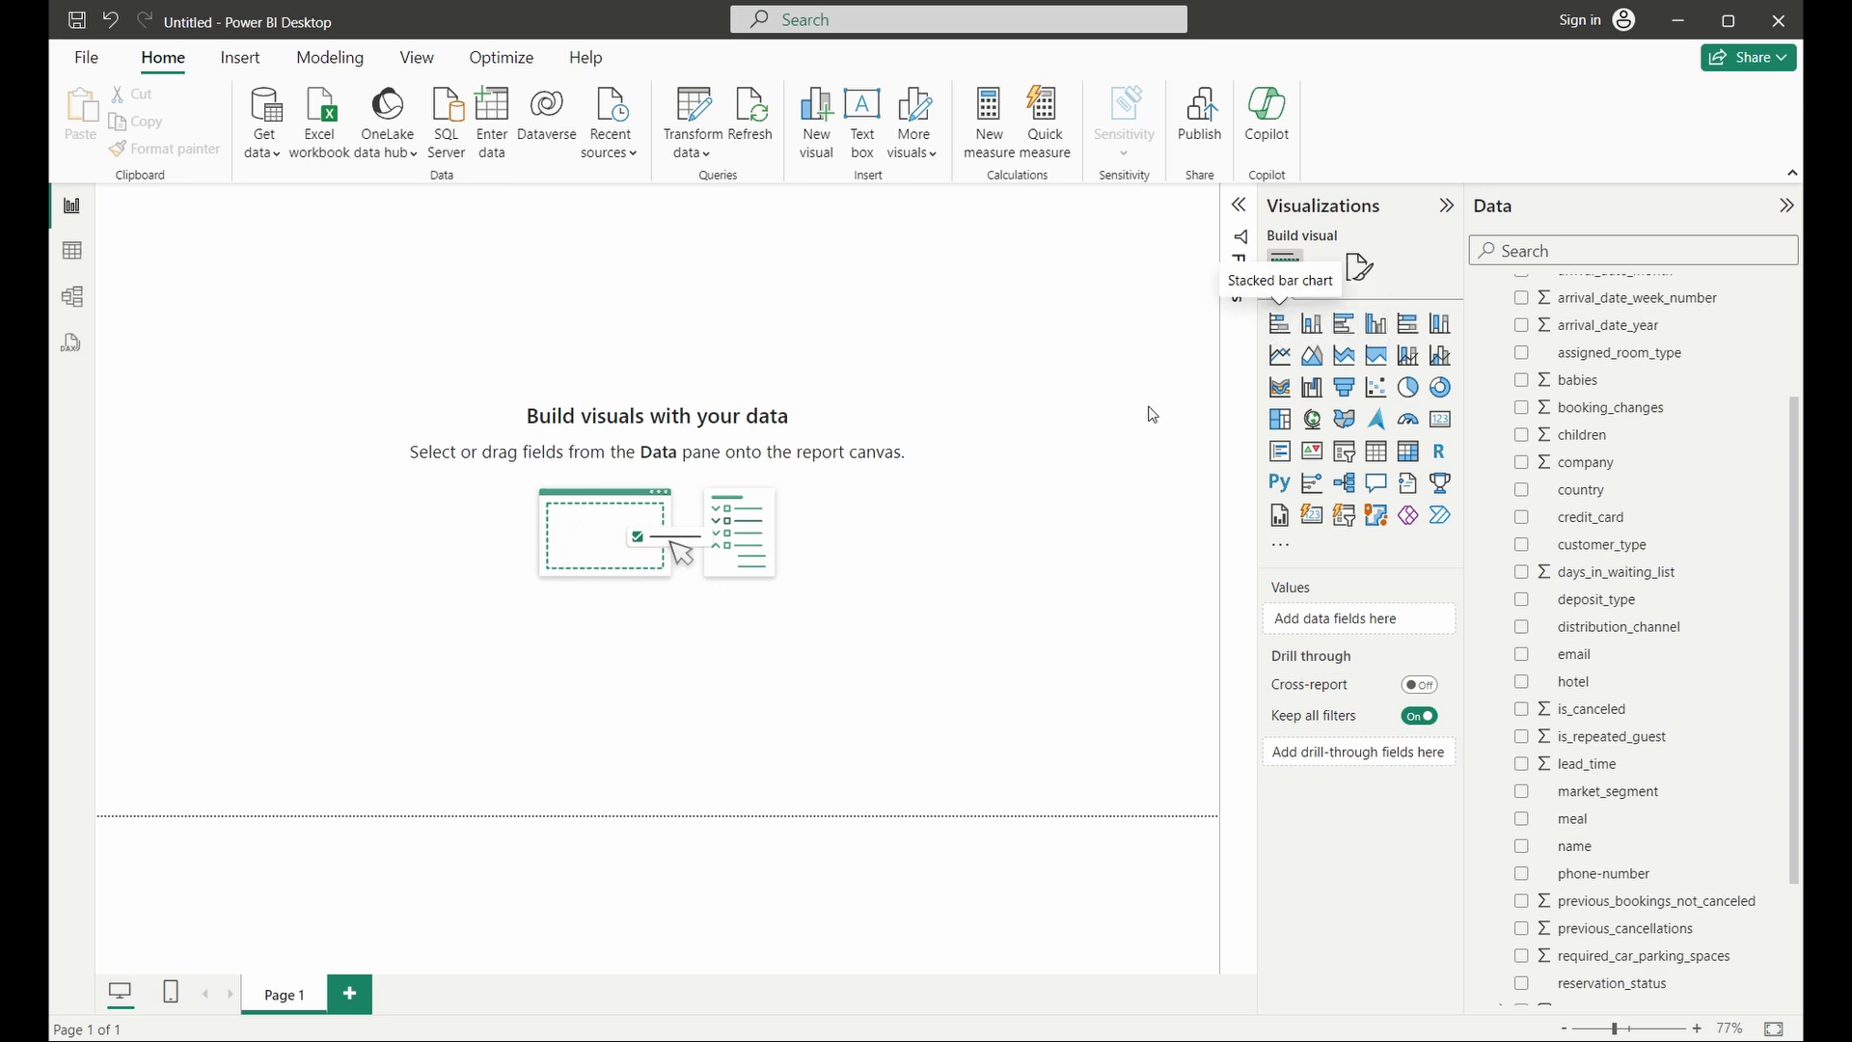
click(1281, 331)
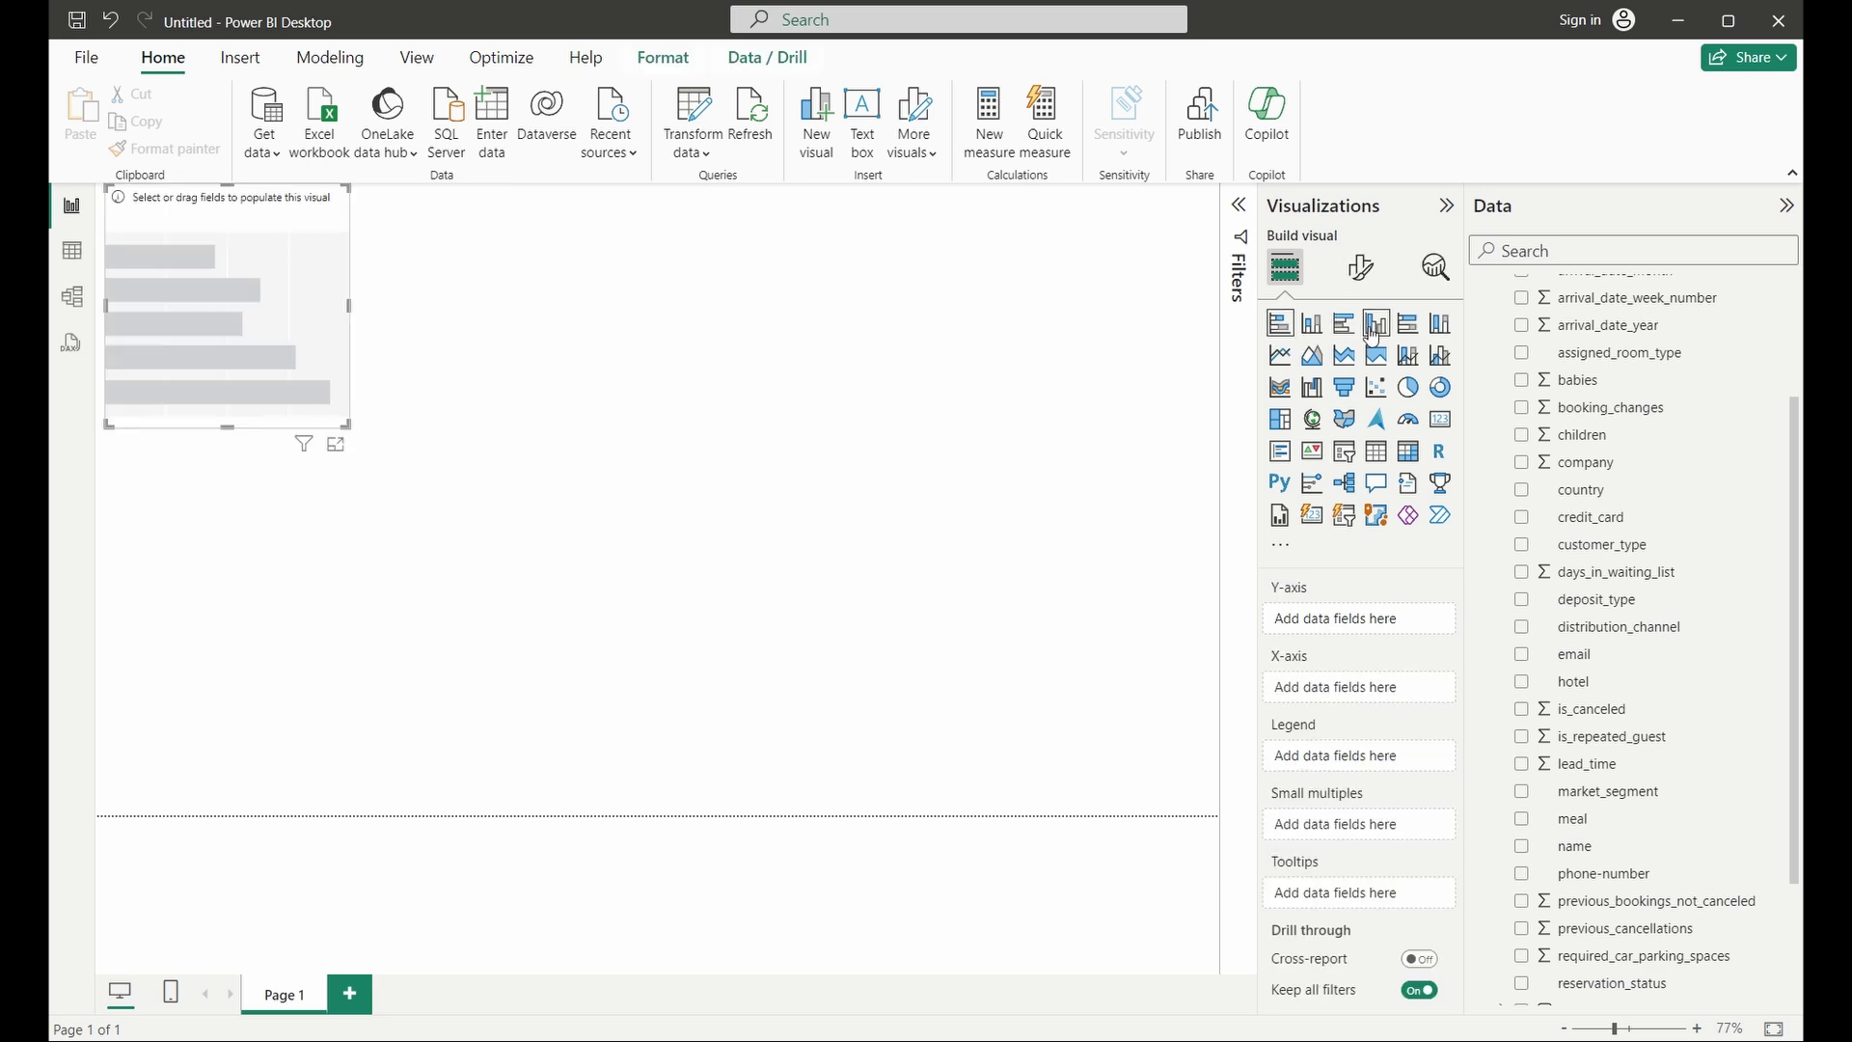
drag(206, 281, 228, 545)
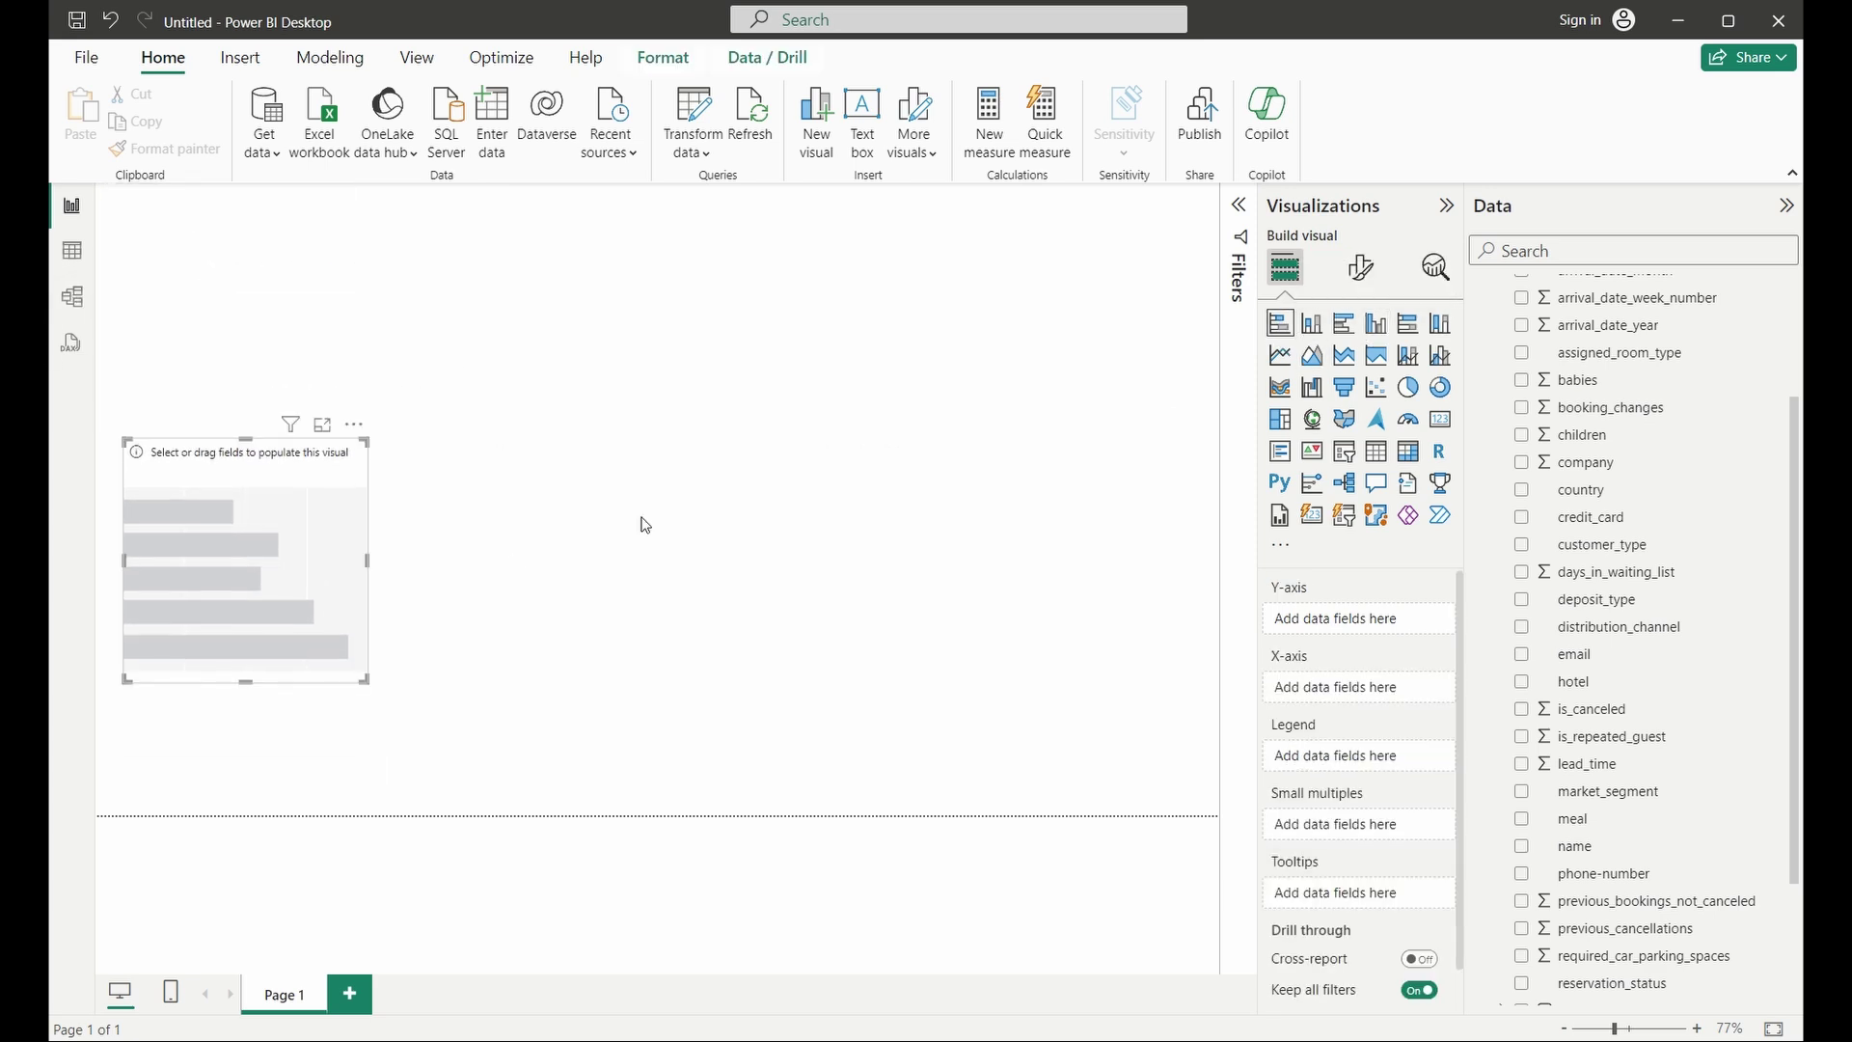
drag(1626, 803, 249, 588)
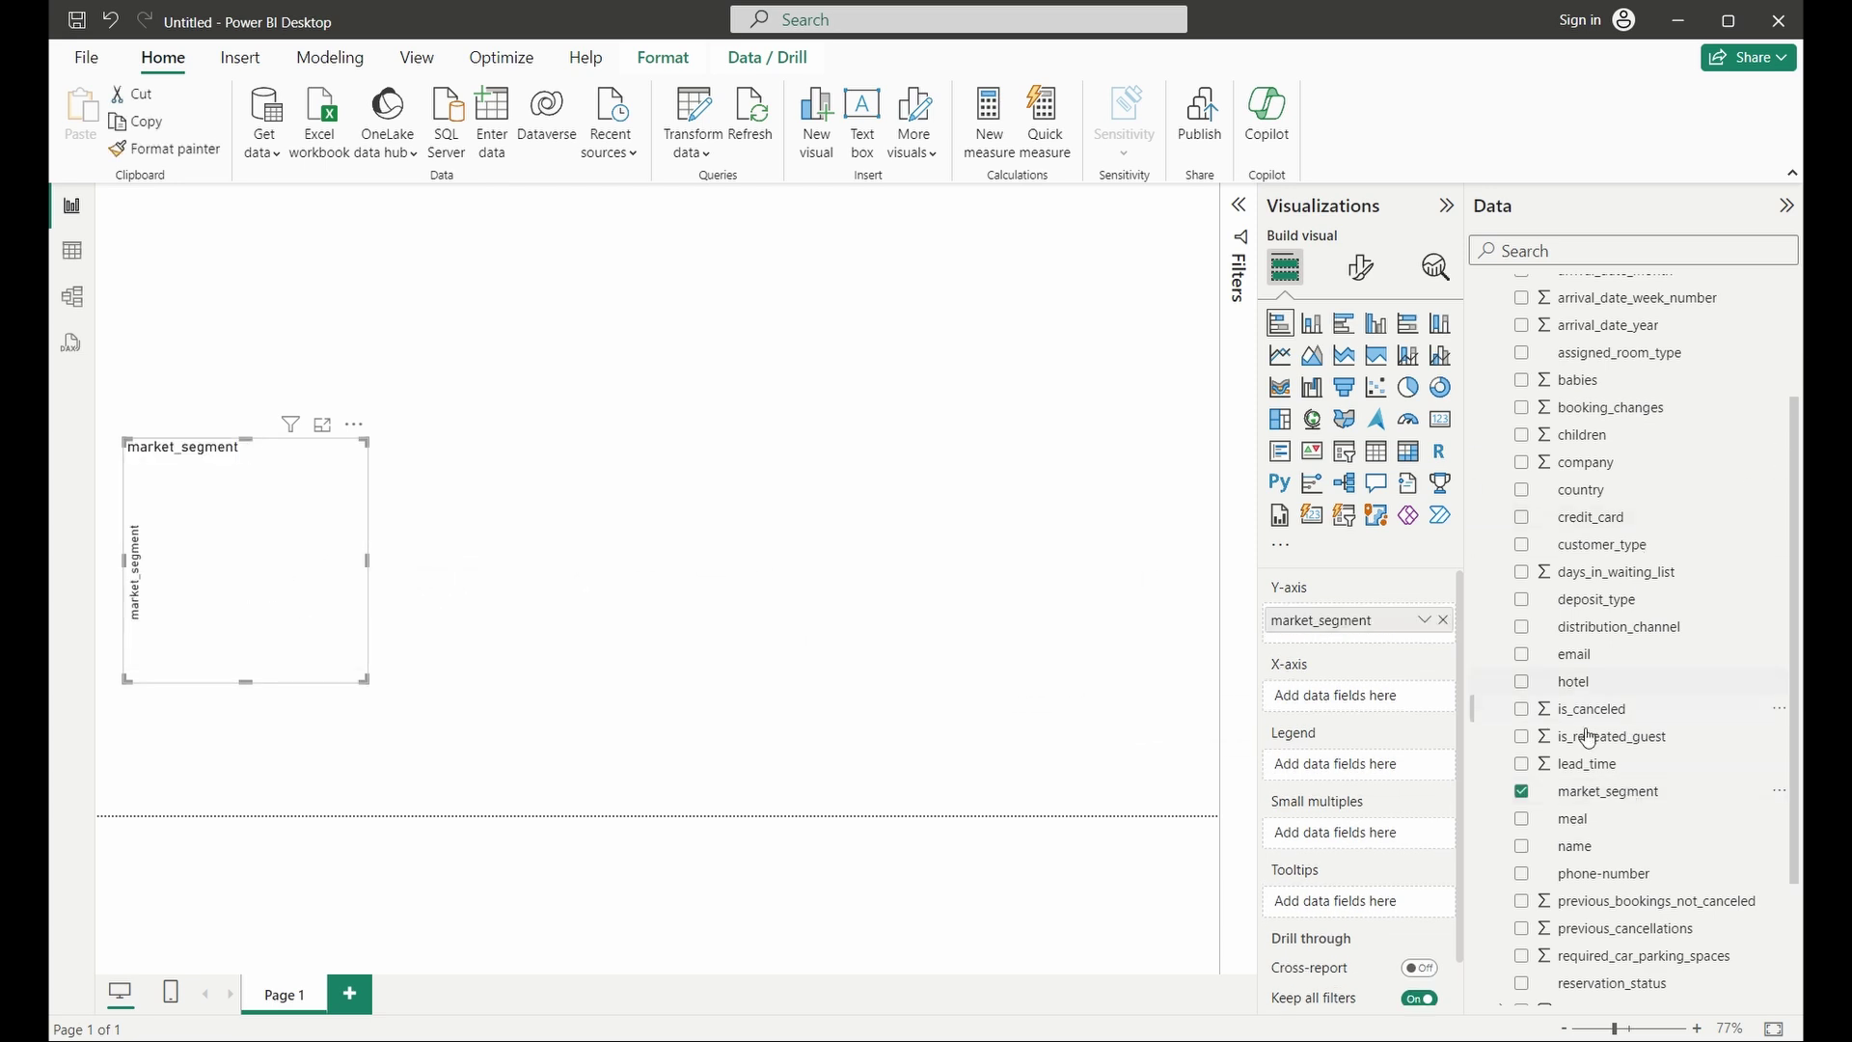
Step: Plot the Revenue column on the X-axis of the market_segment bar chart
scroll(1620, 838, up, 3)
scroll(1628, 849, down, 5)
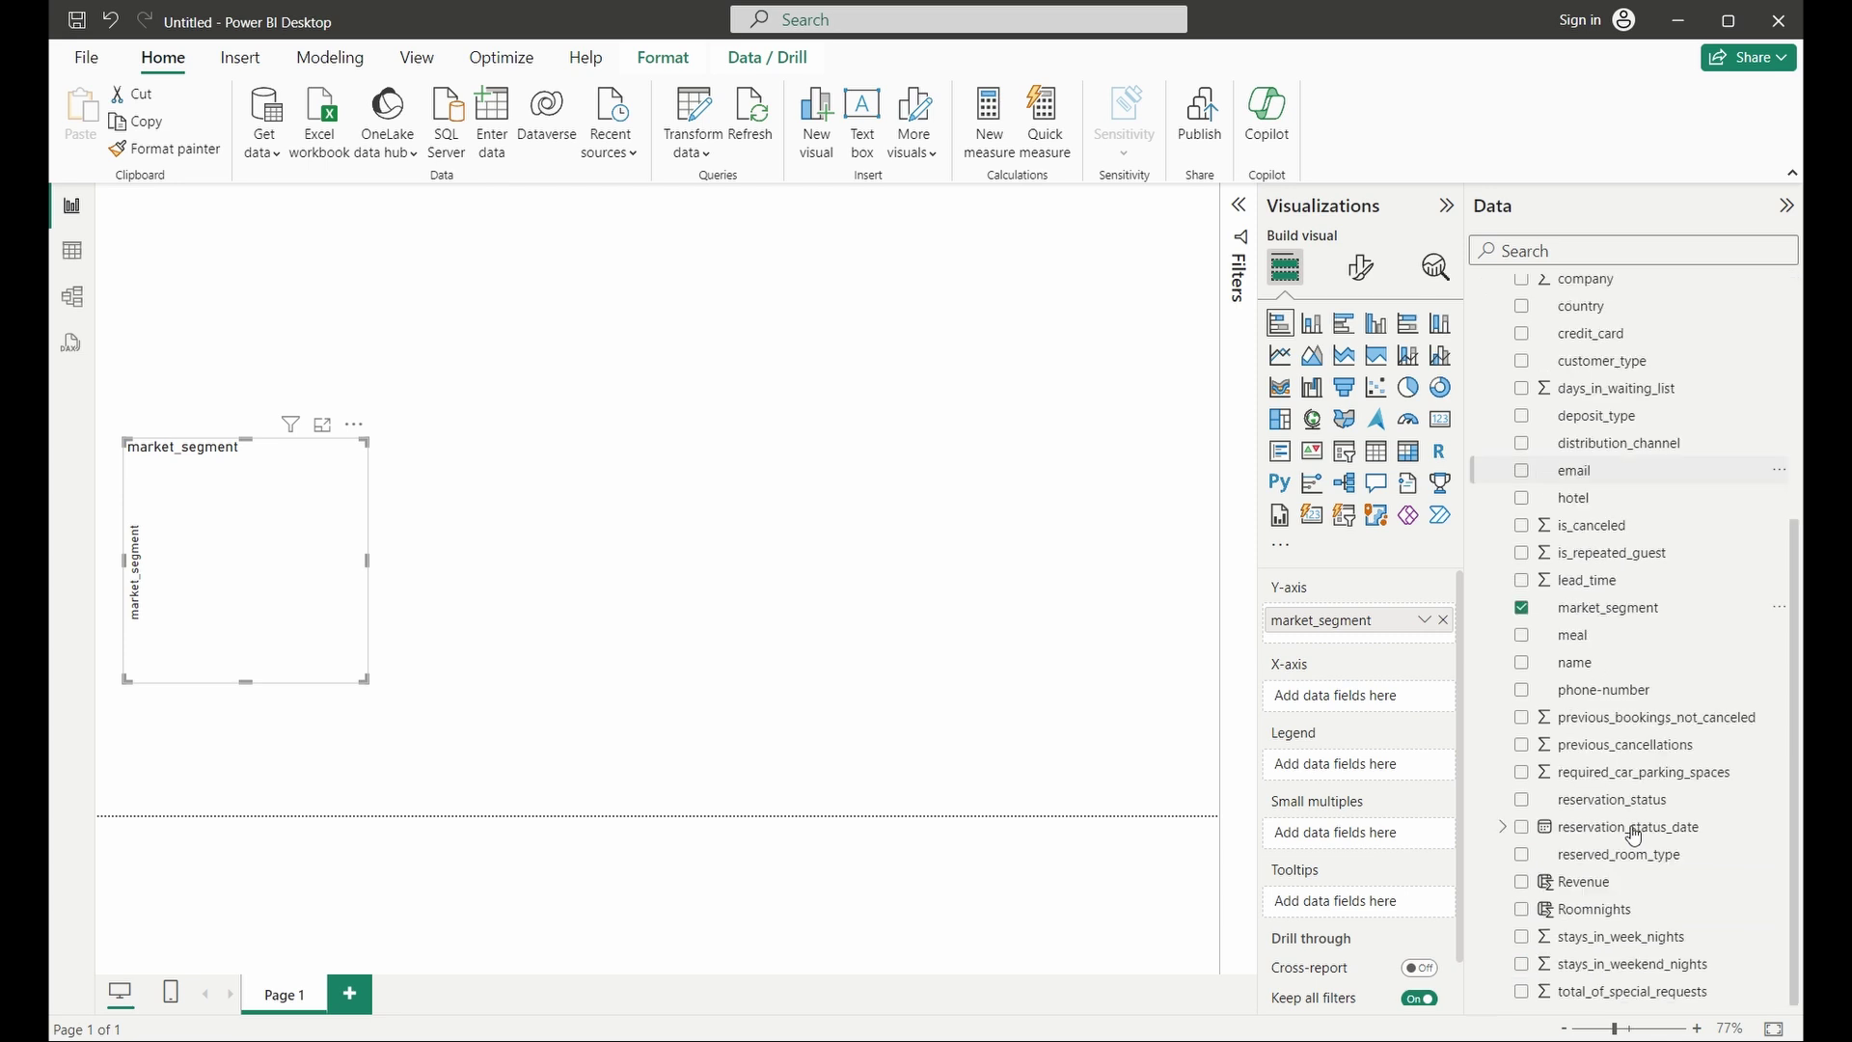
drag(1609, 886, 1373, 712)
drag(1369, 699, 1375, 706)
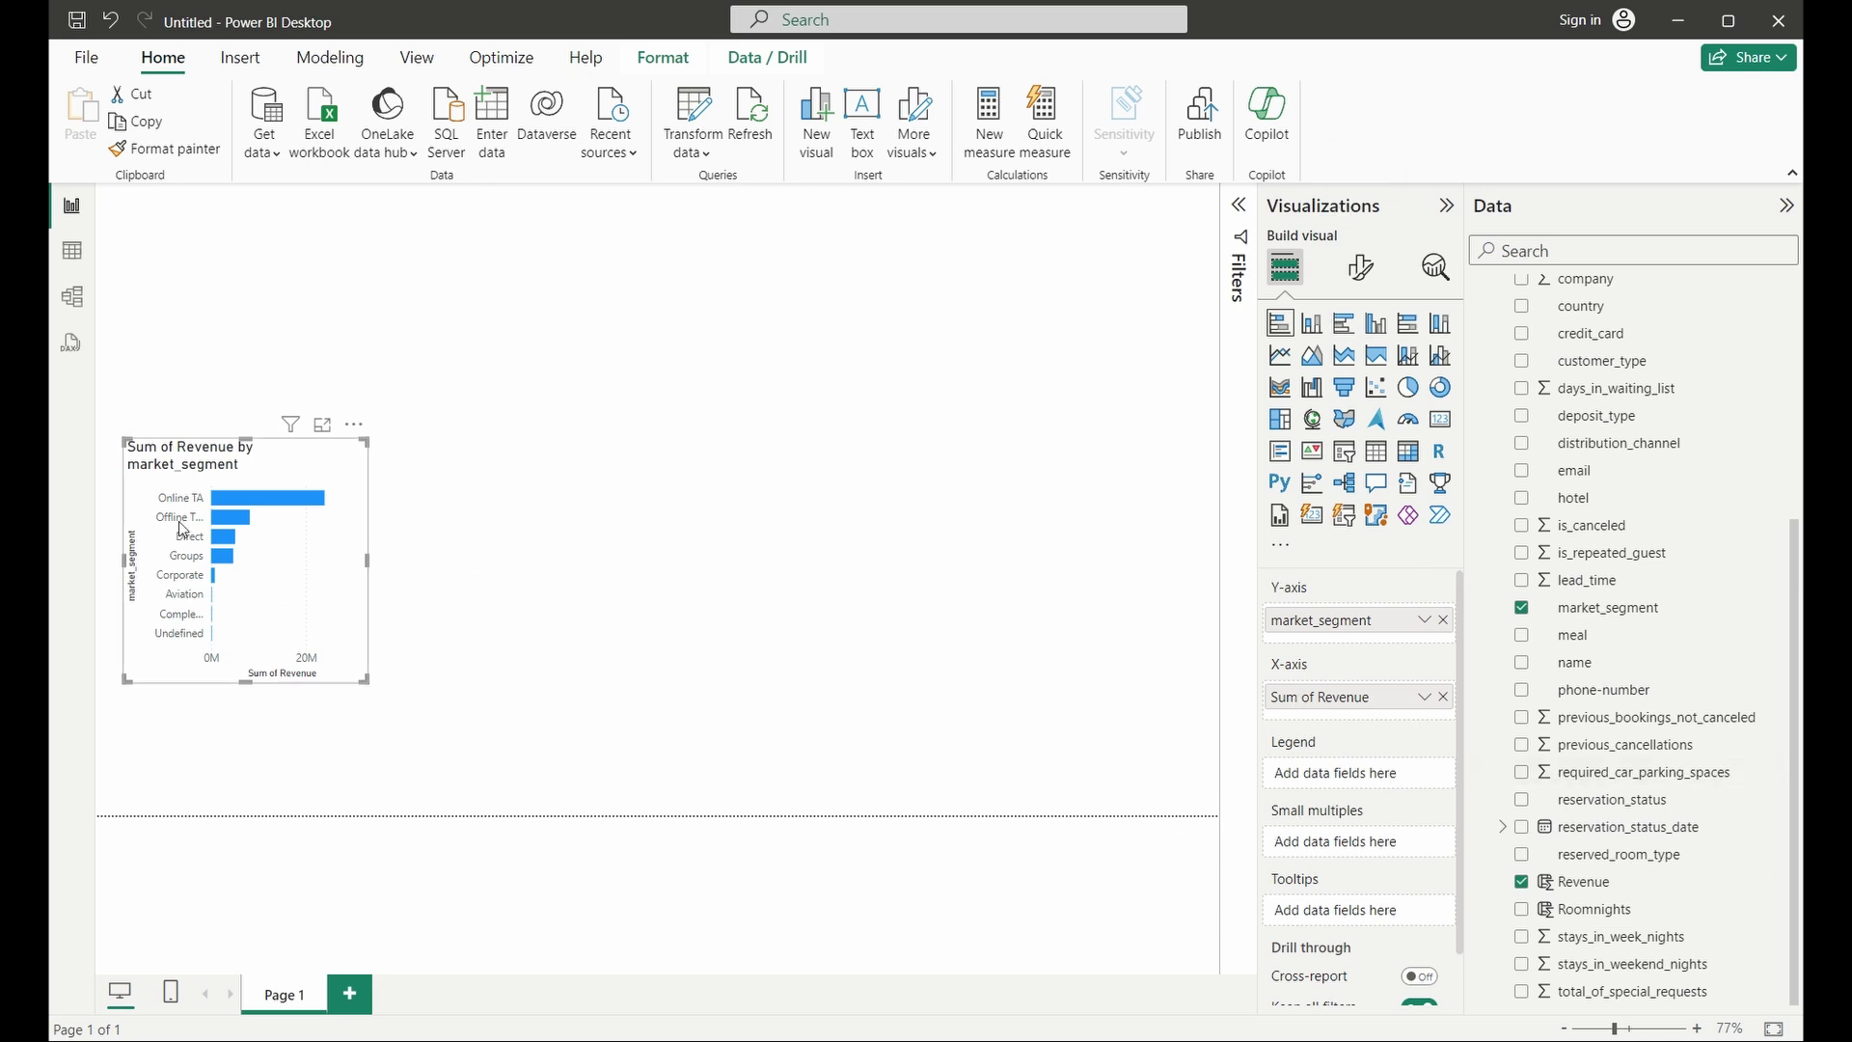
Step: Enlarge the market_segment revenue chart to fill a bit over half the canvas width along its lower edge, trimming its height
drag(306, 587, 283, 577)
drag(341, 666, 744, 818)
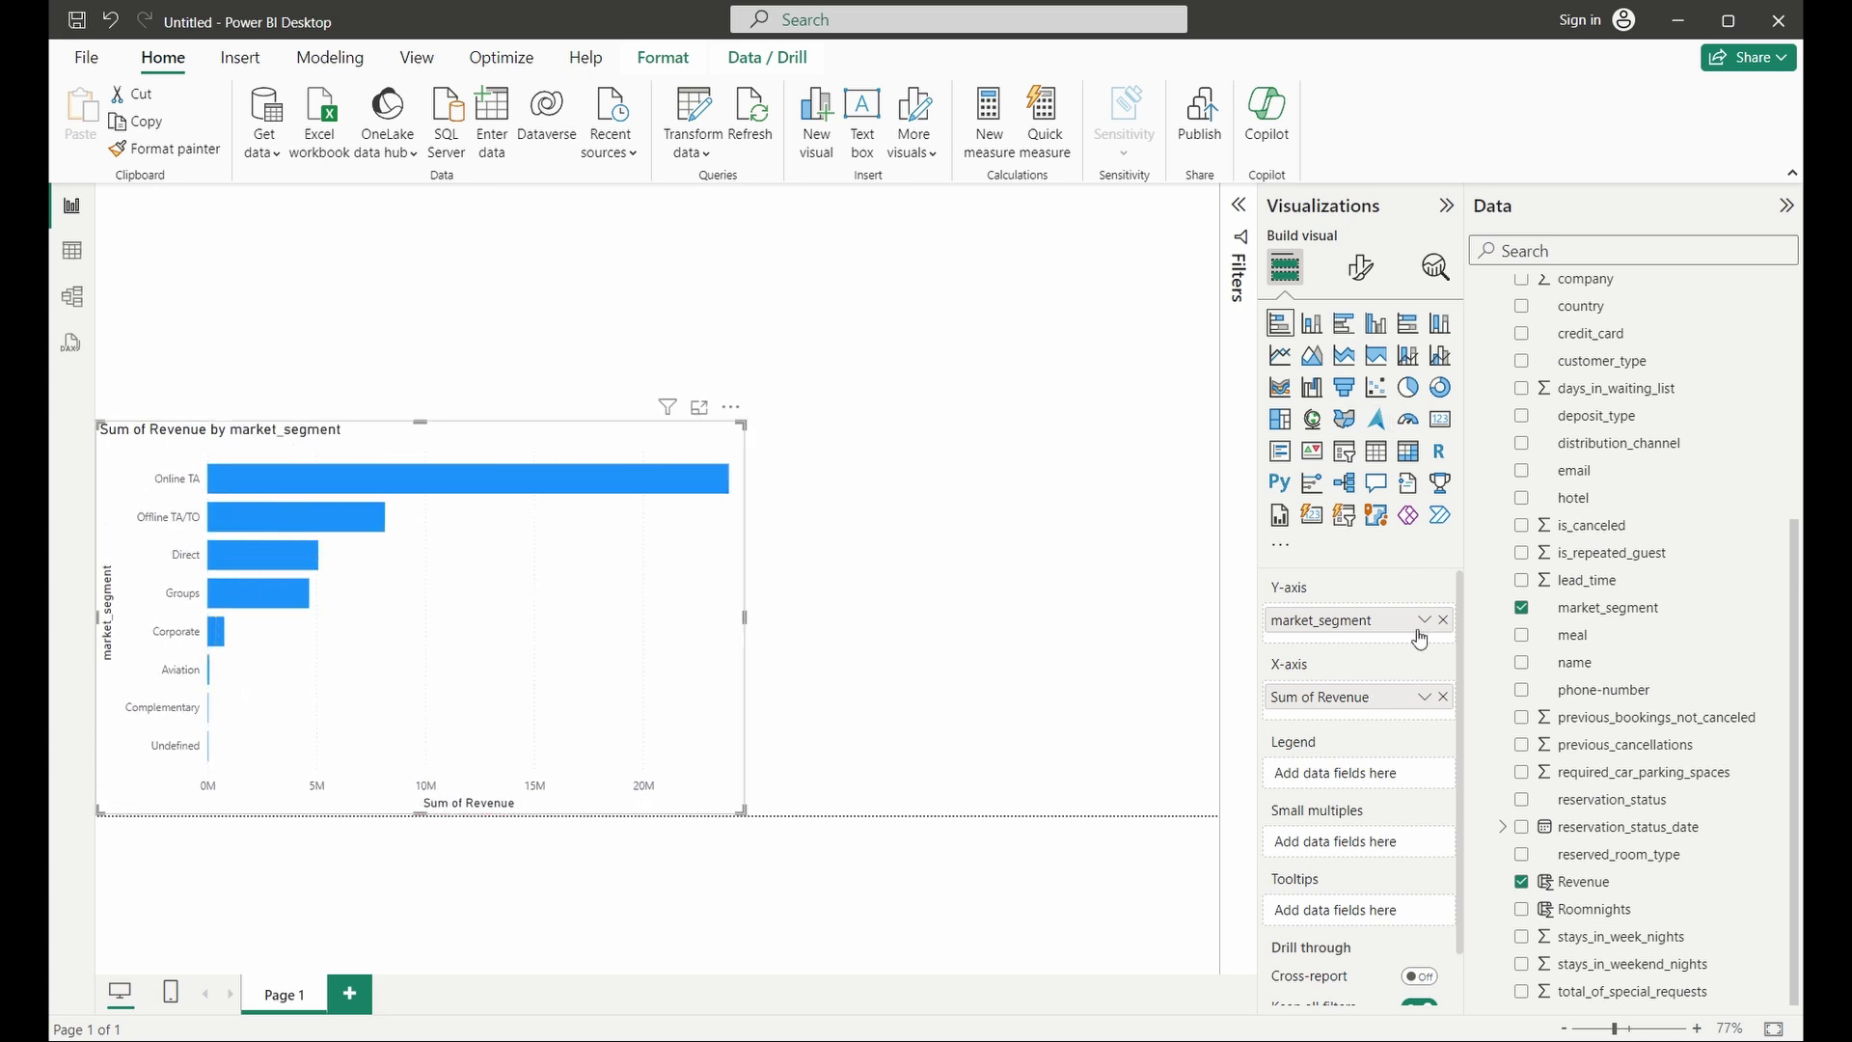
drag(747, 617, 719, 617)
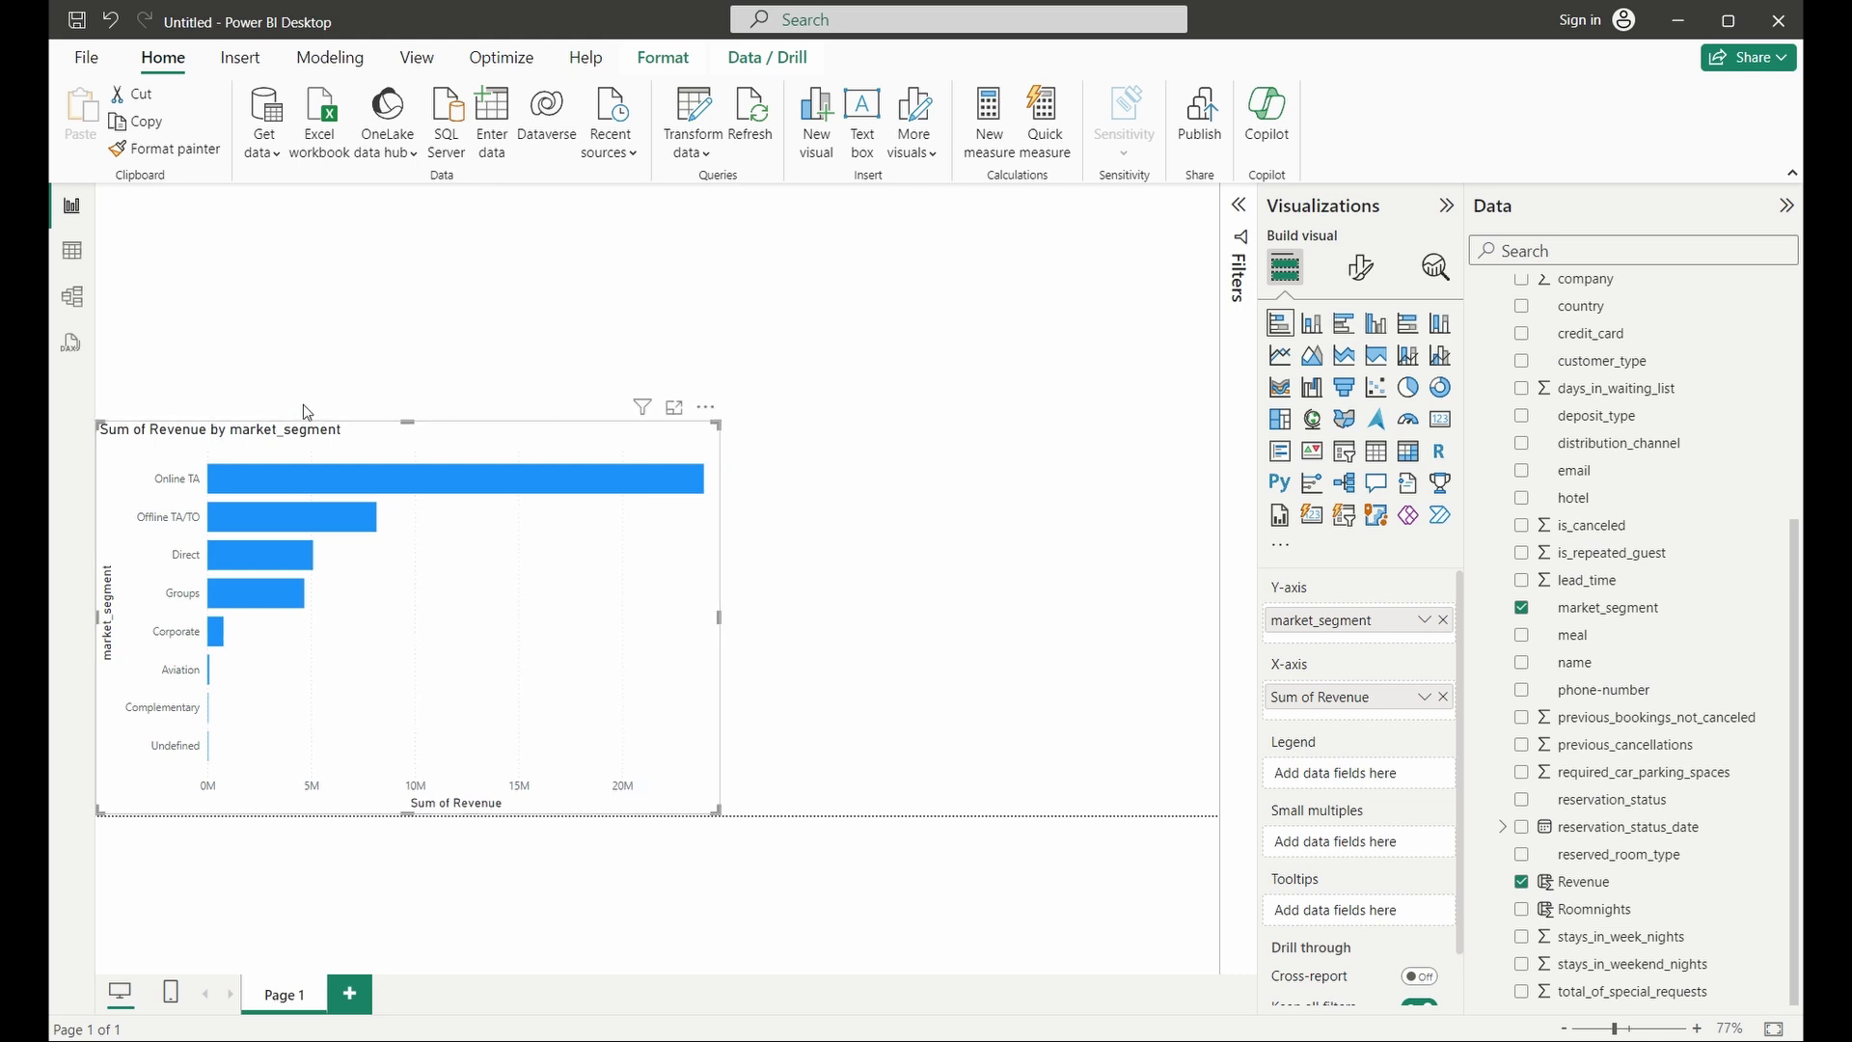
drag(411, 421, 407, 503)
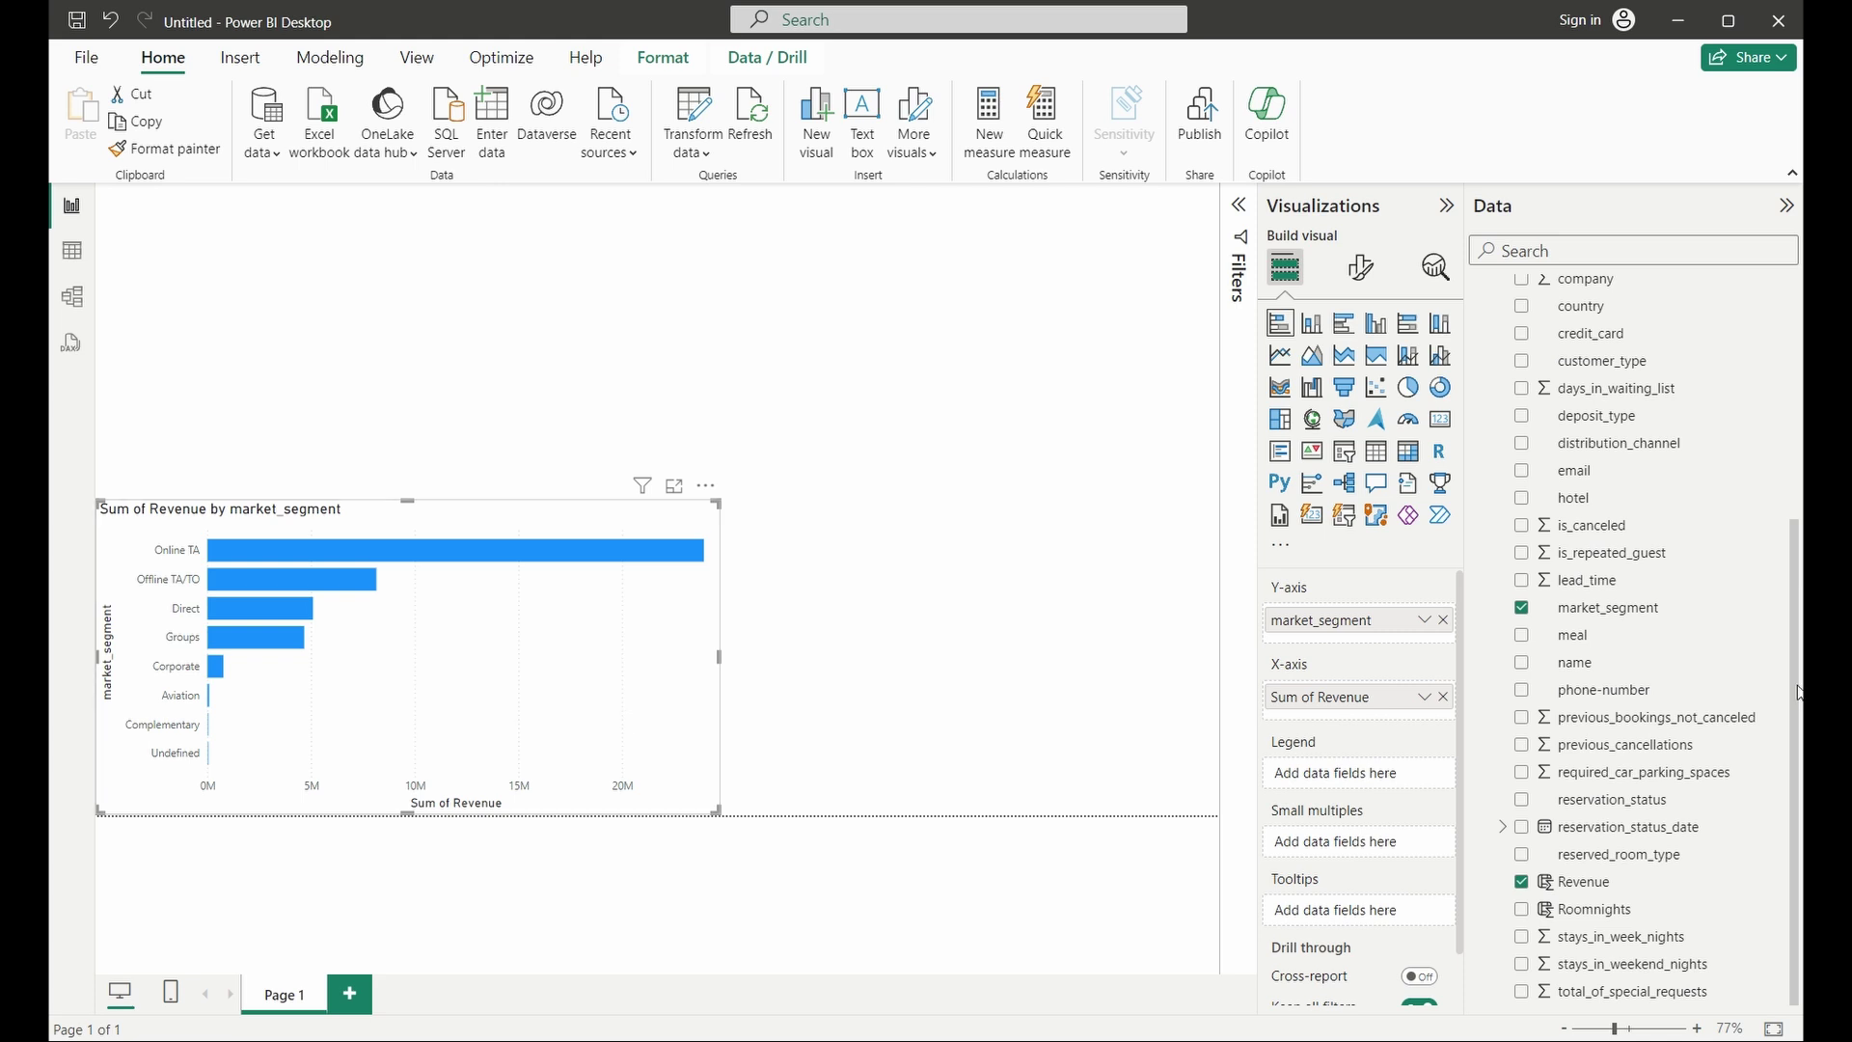
Step: Insert an empty stacked bar chart on the canvas directly above the market_segment revenue chart
scroll(1639, 635, up, 4)
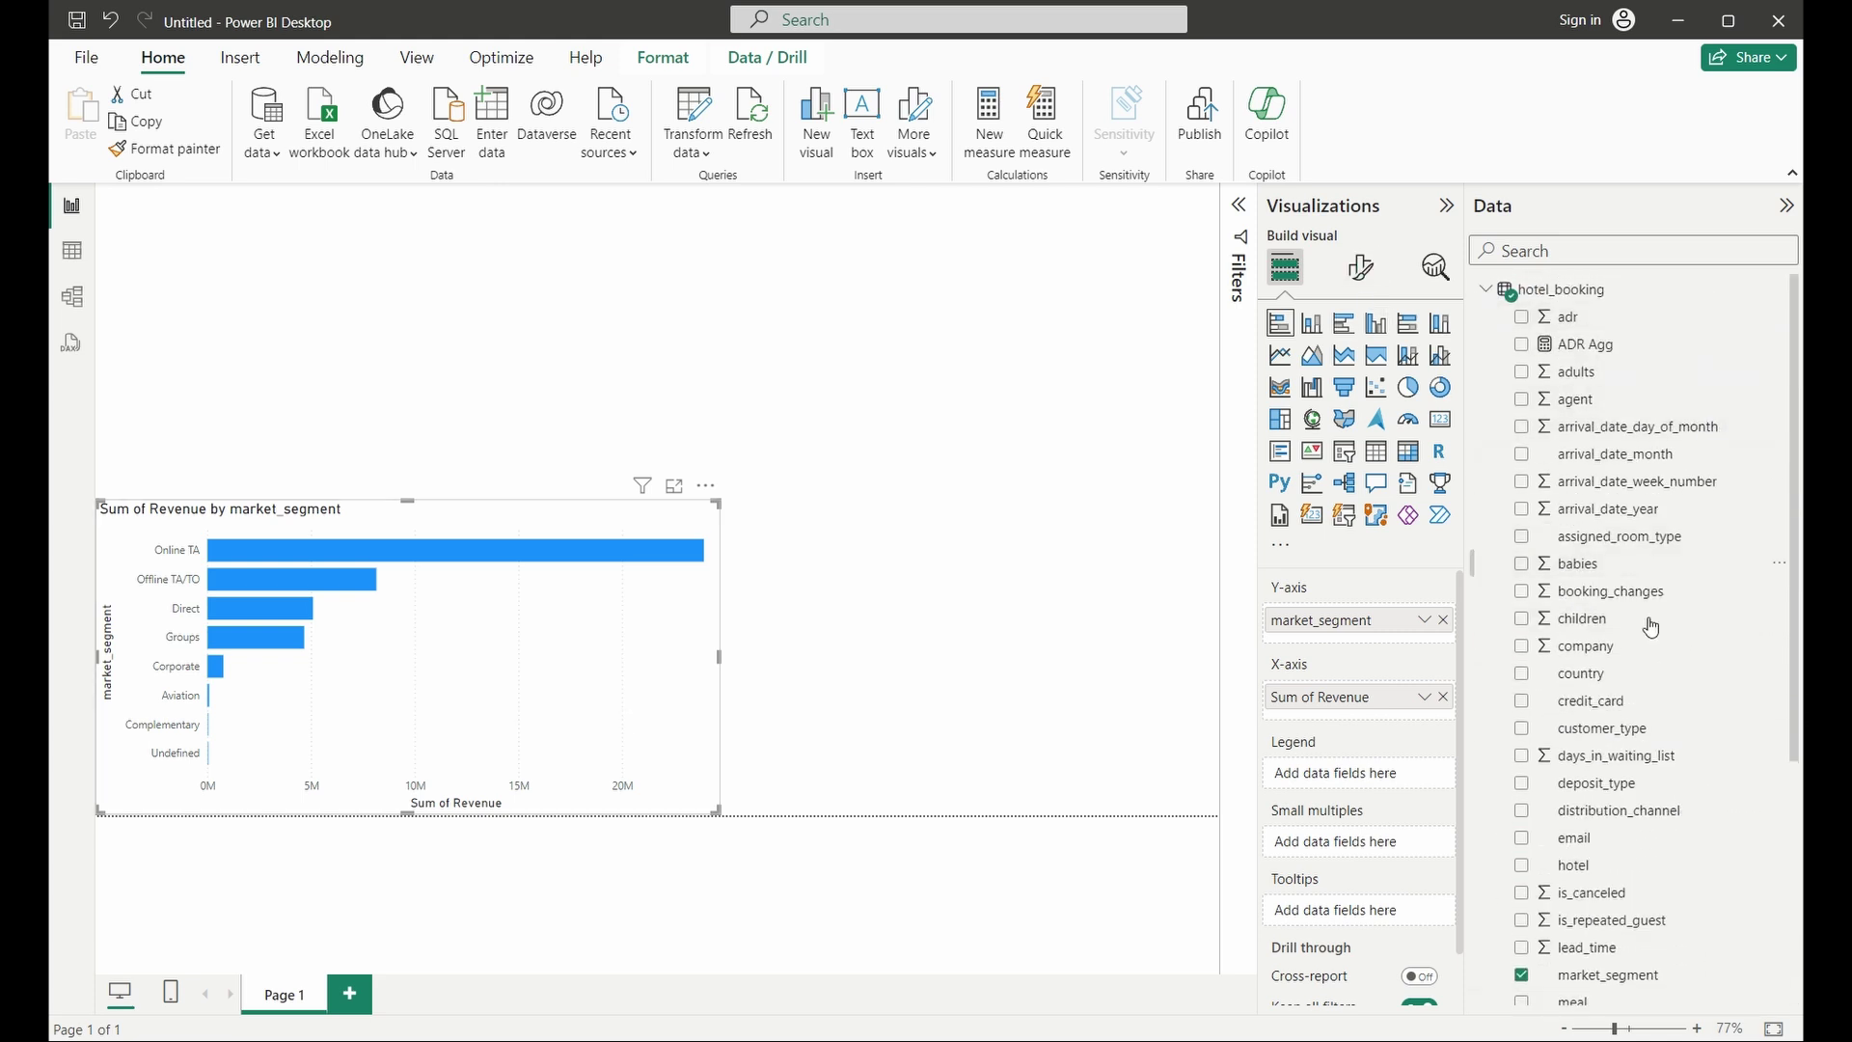
scroll(1628, 635, down, 4)
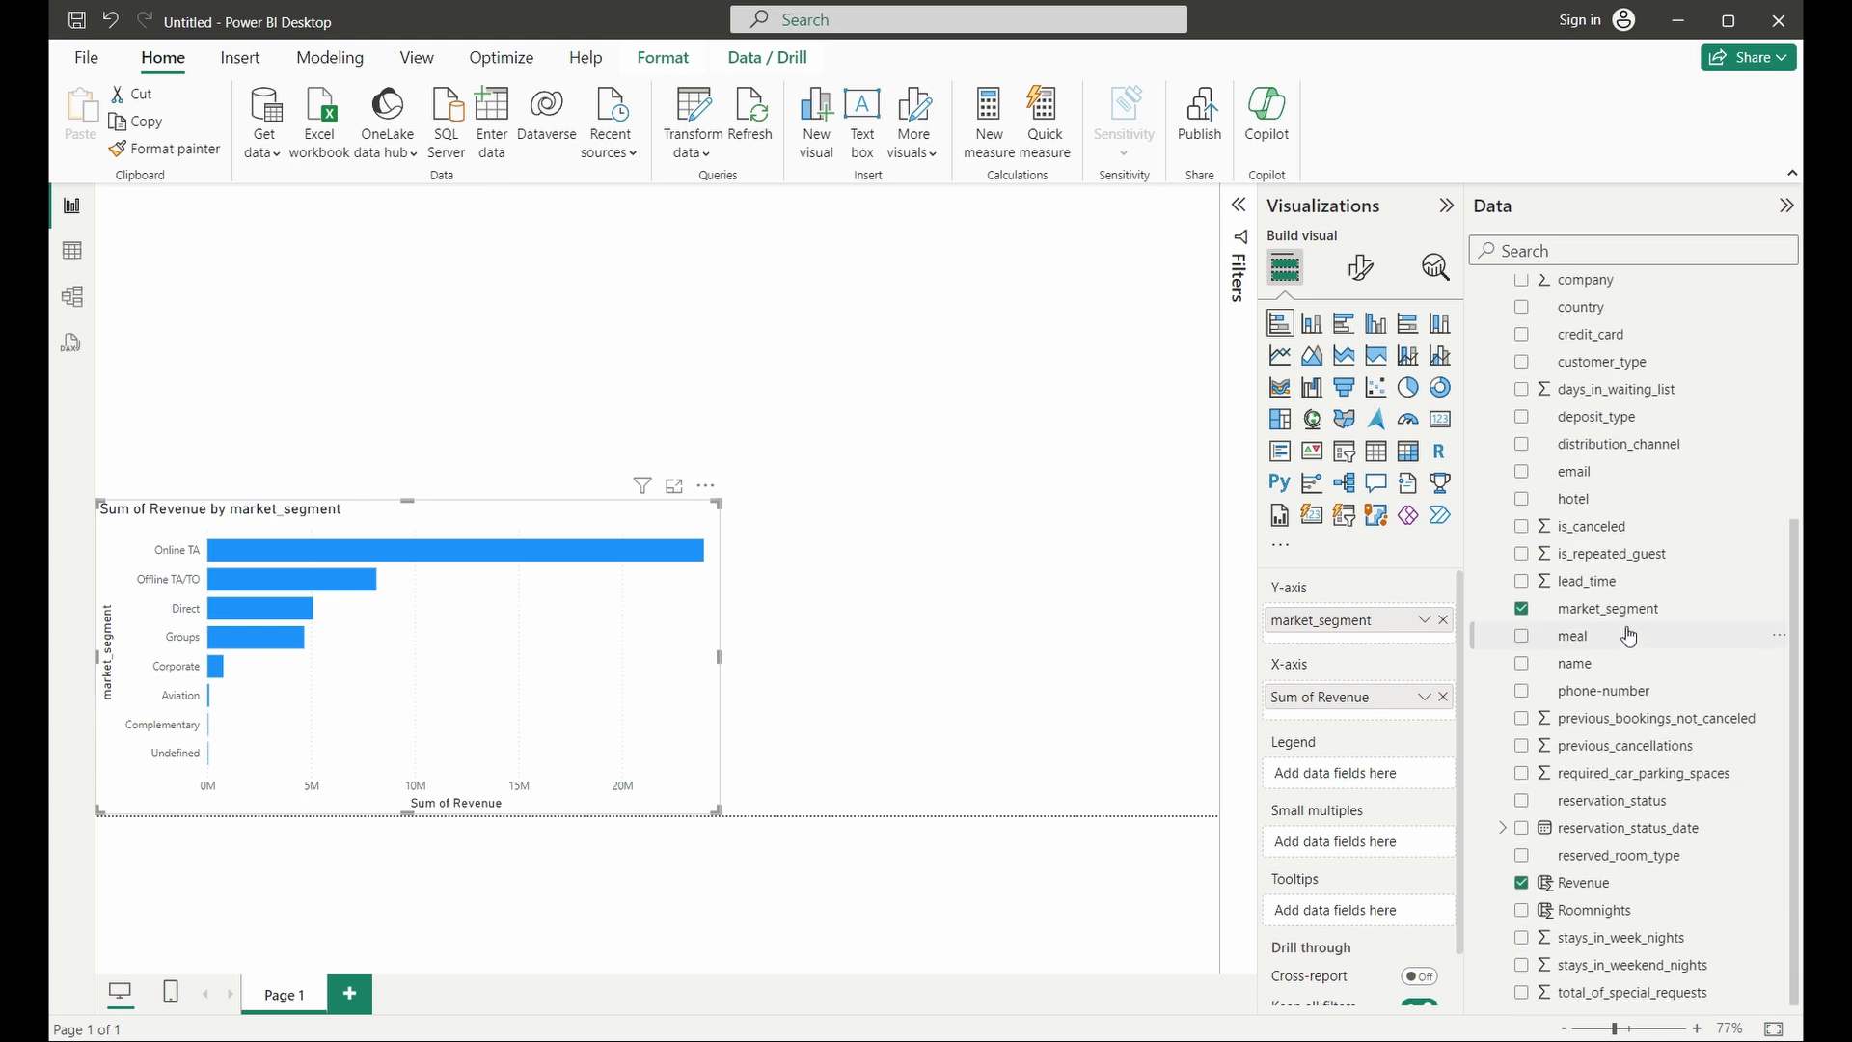
scroll(1629, 639, up, 3)
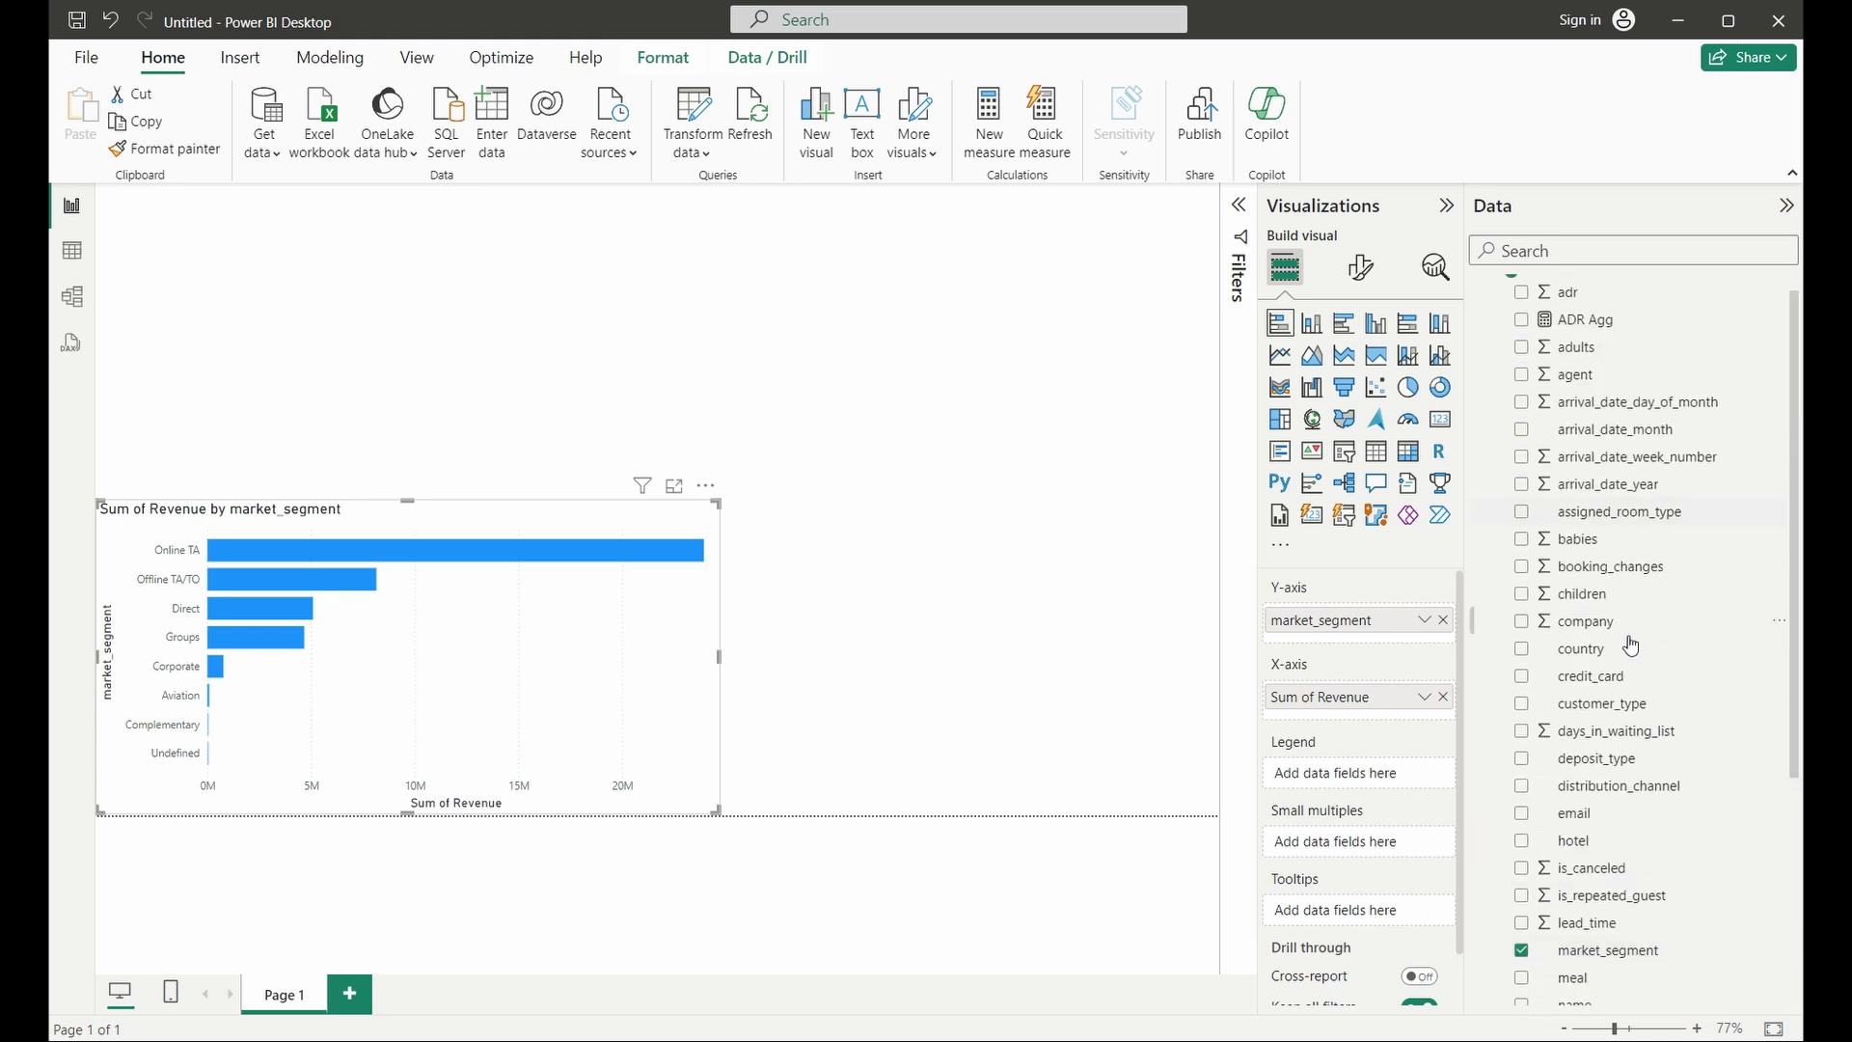
click(1650, 791)
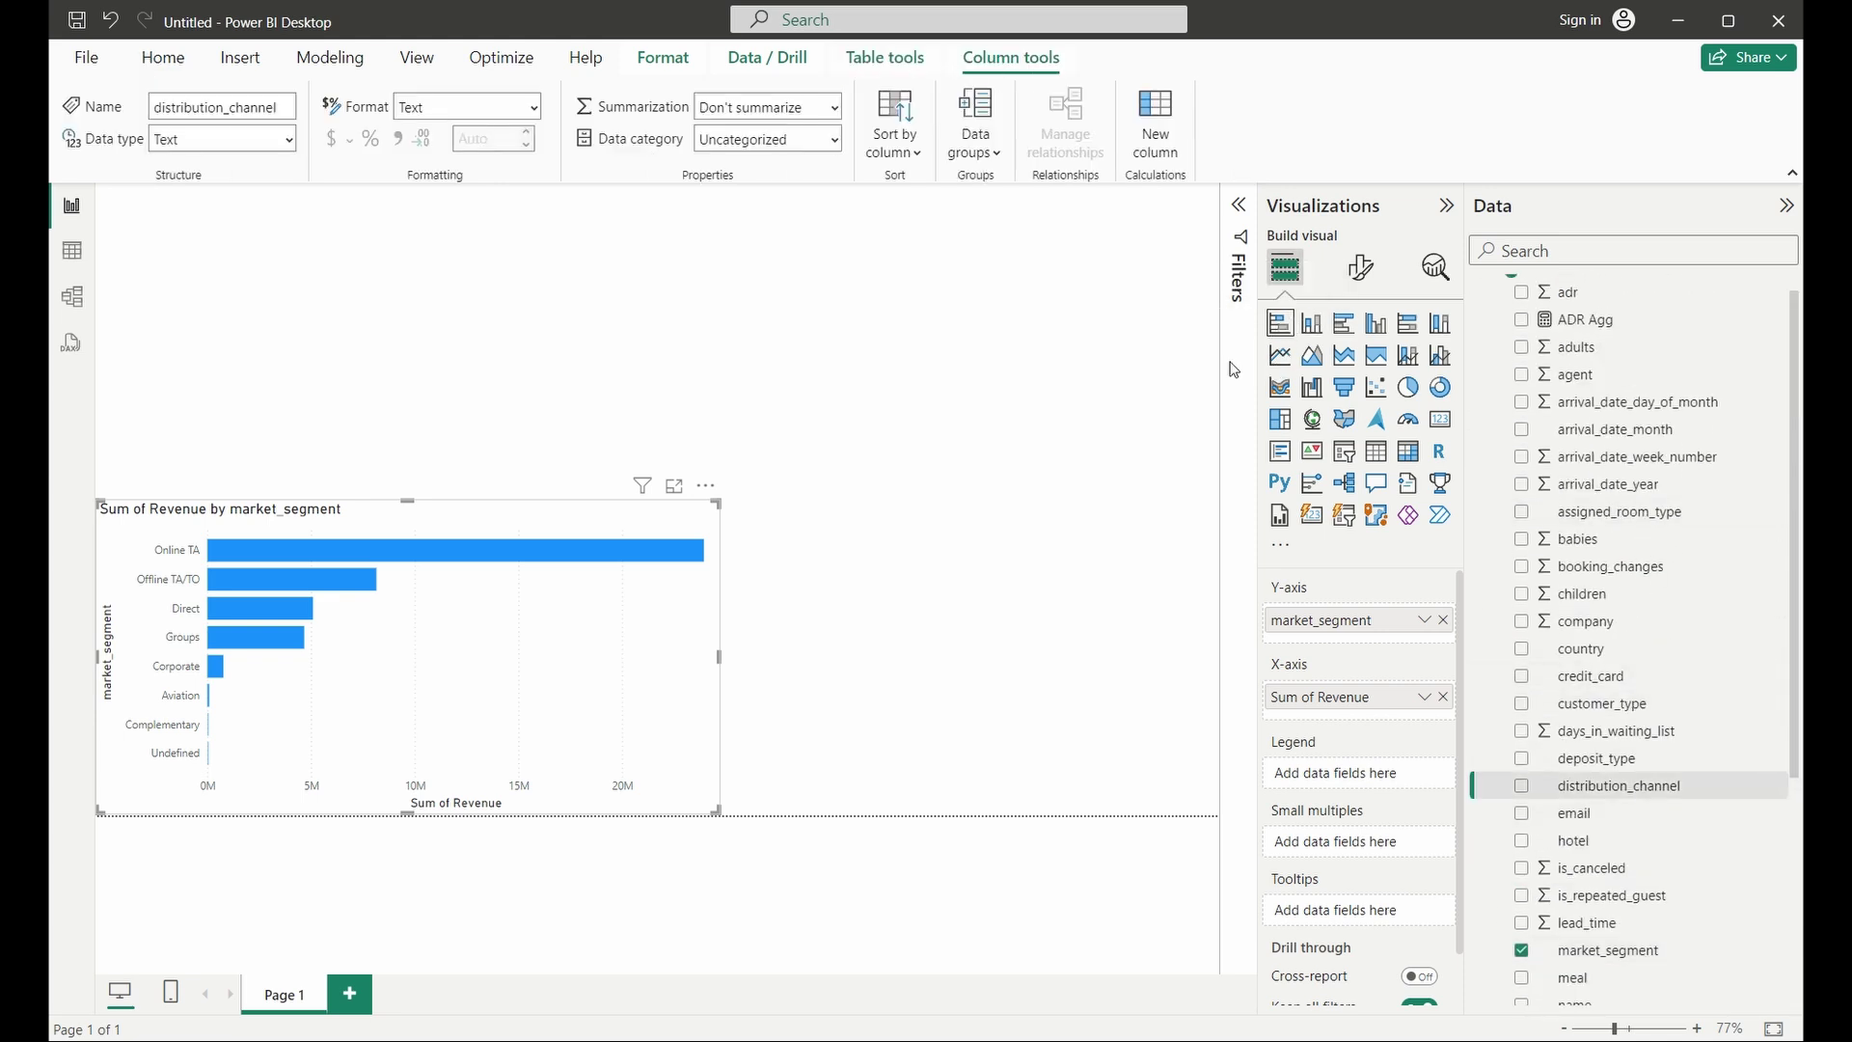
click(955, 503)
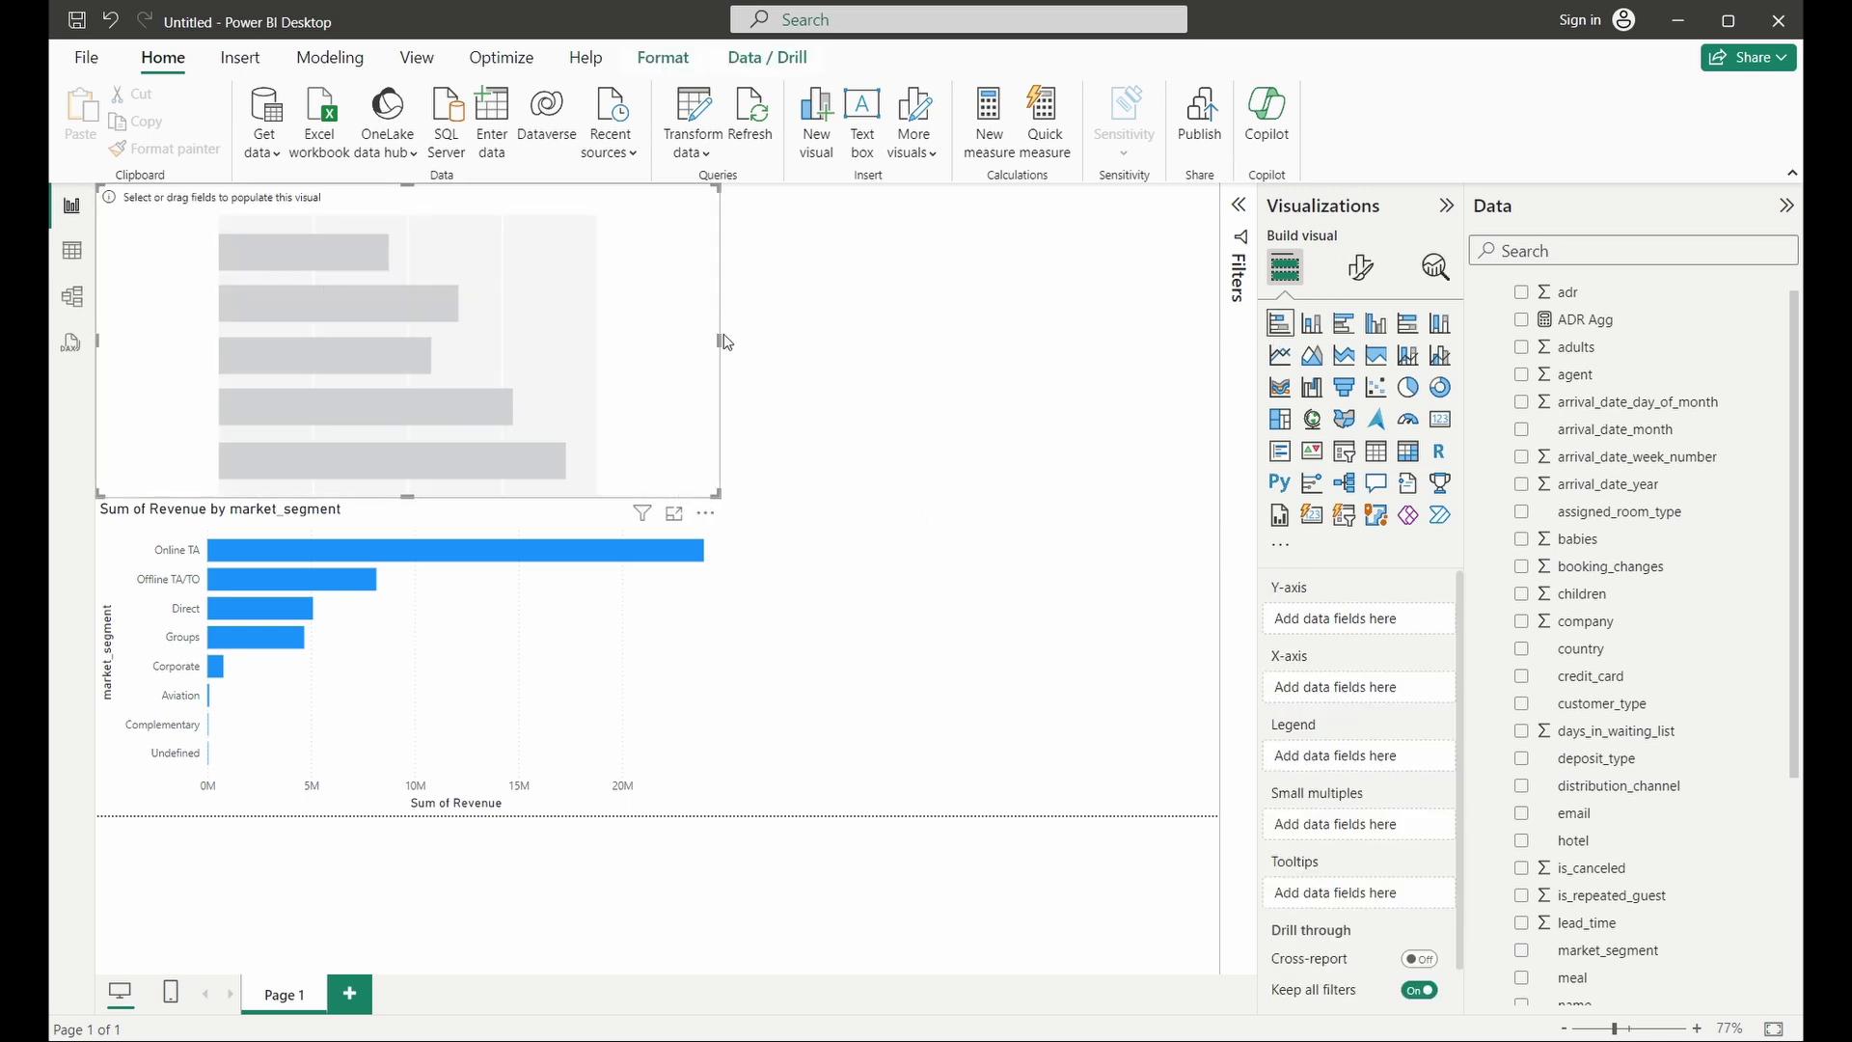
Step: Try the market_segment revenue chart as a stacked column chart and return it to a stacked bar chart
click(468, 653)
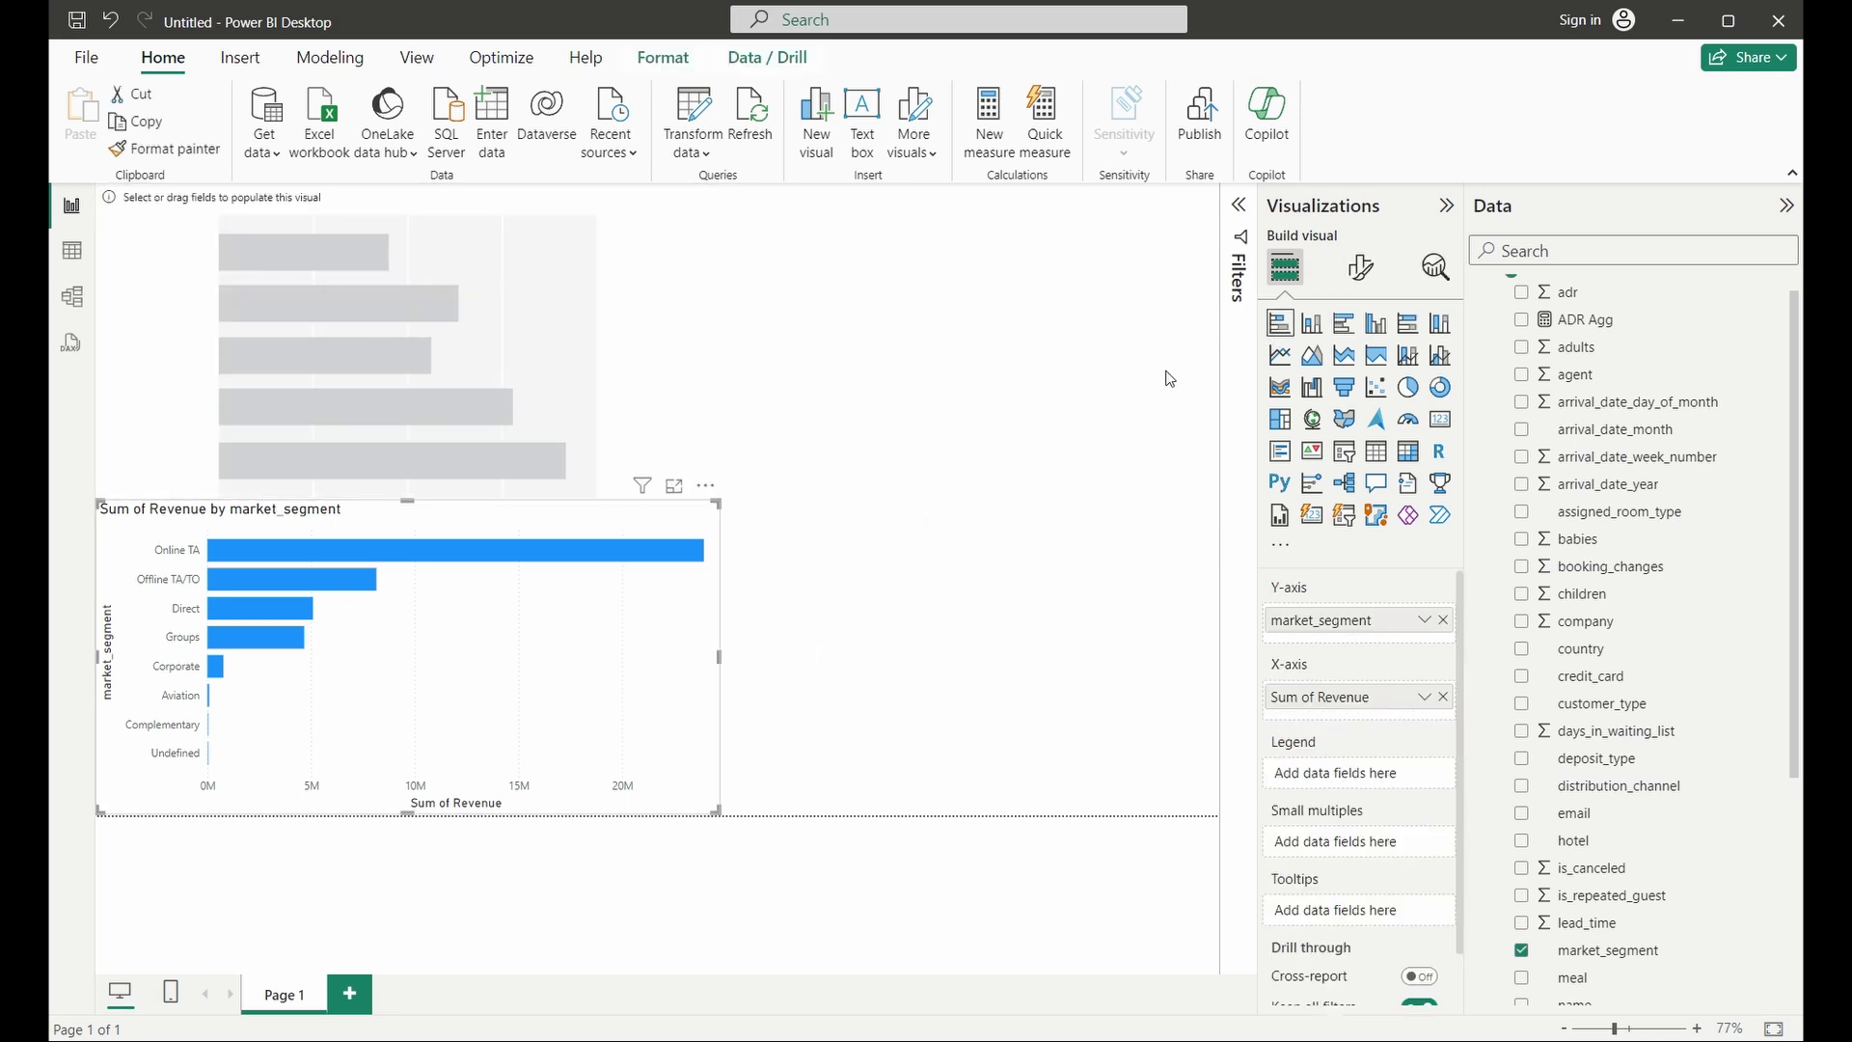
click(1314, 325)
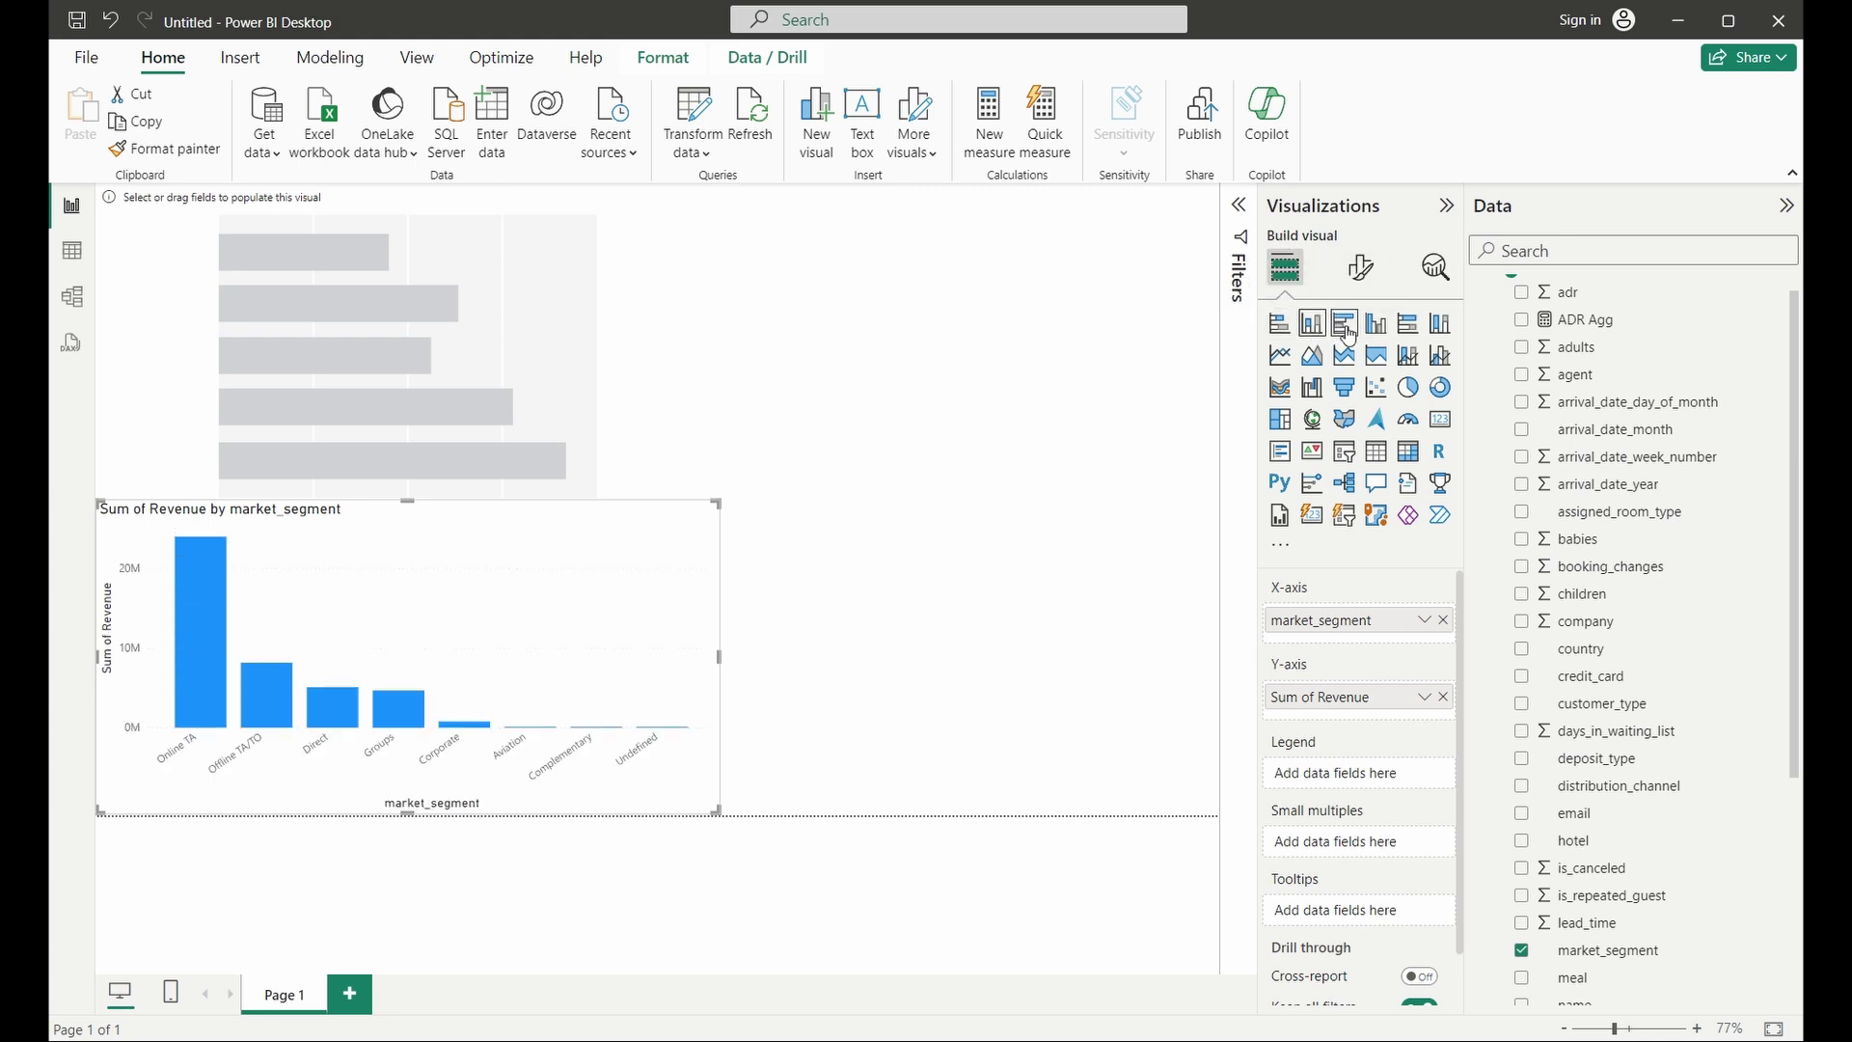
click(1287, 325)
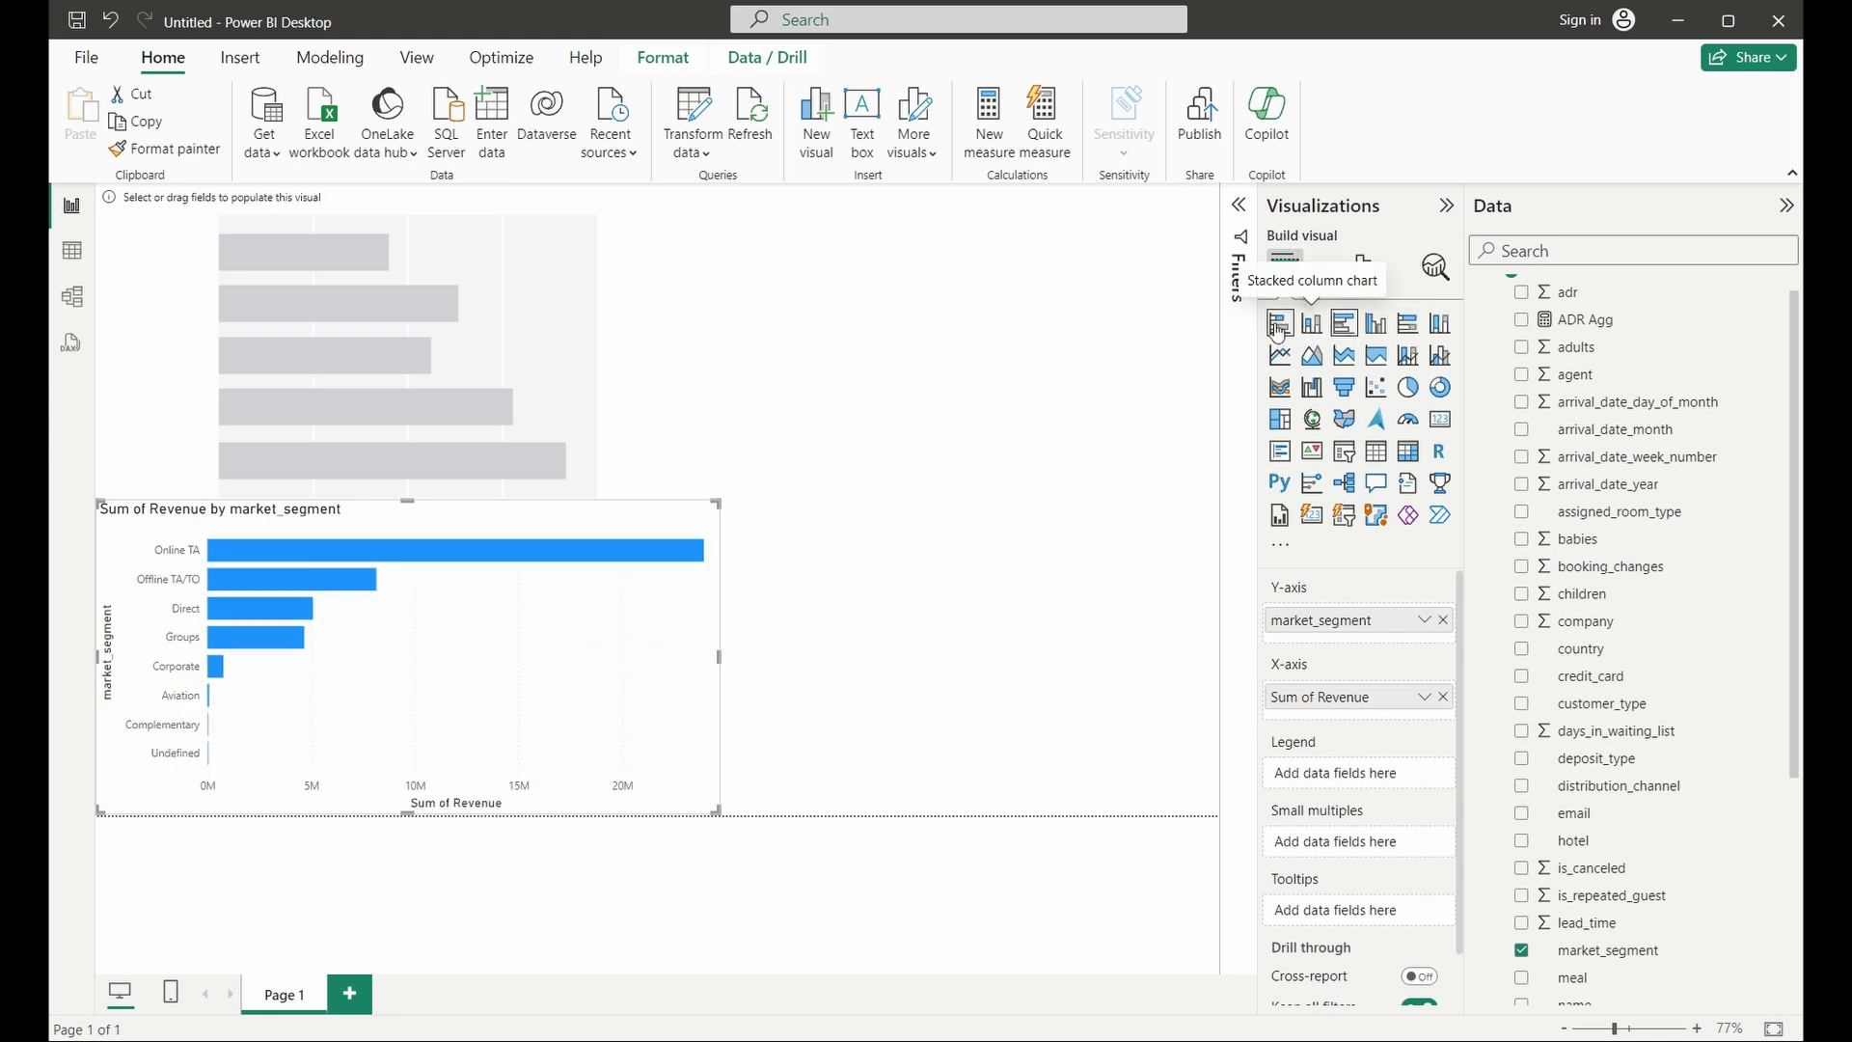
click(1312, 326)
click(1279, 325)
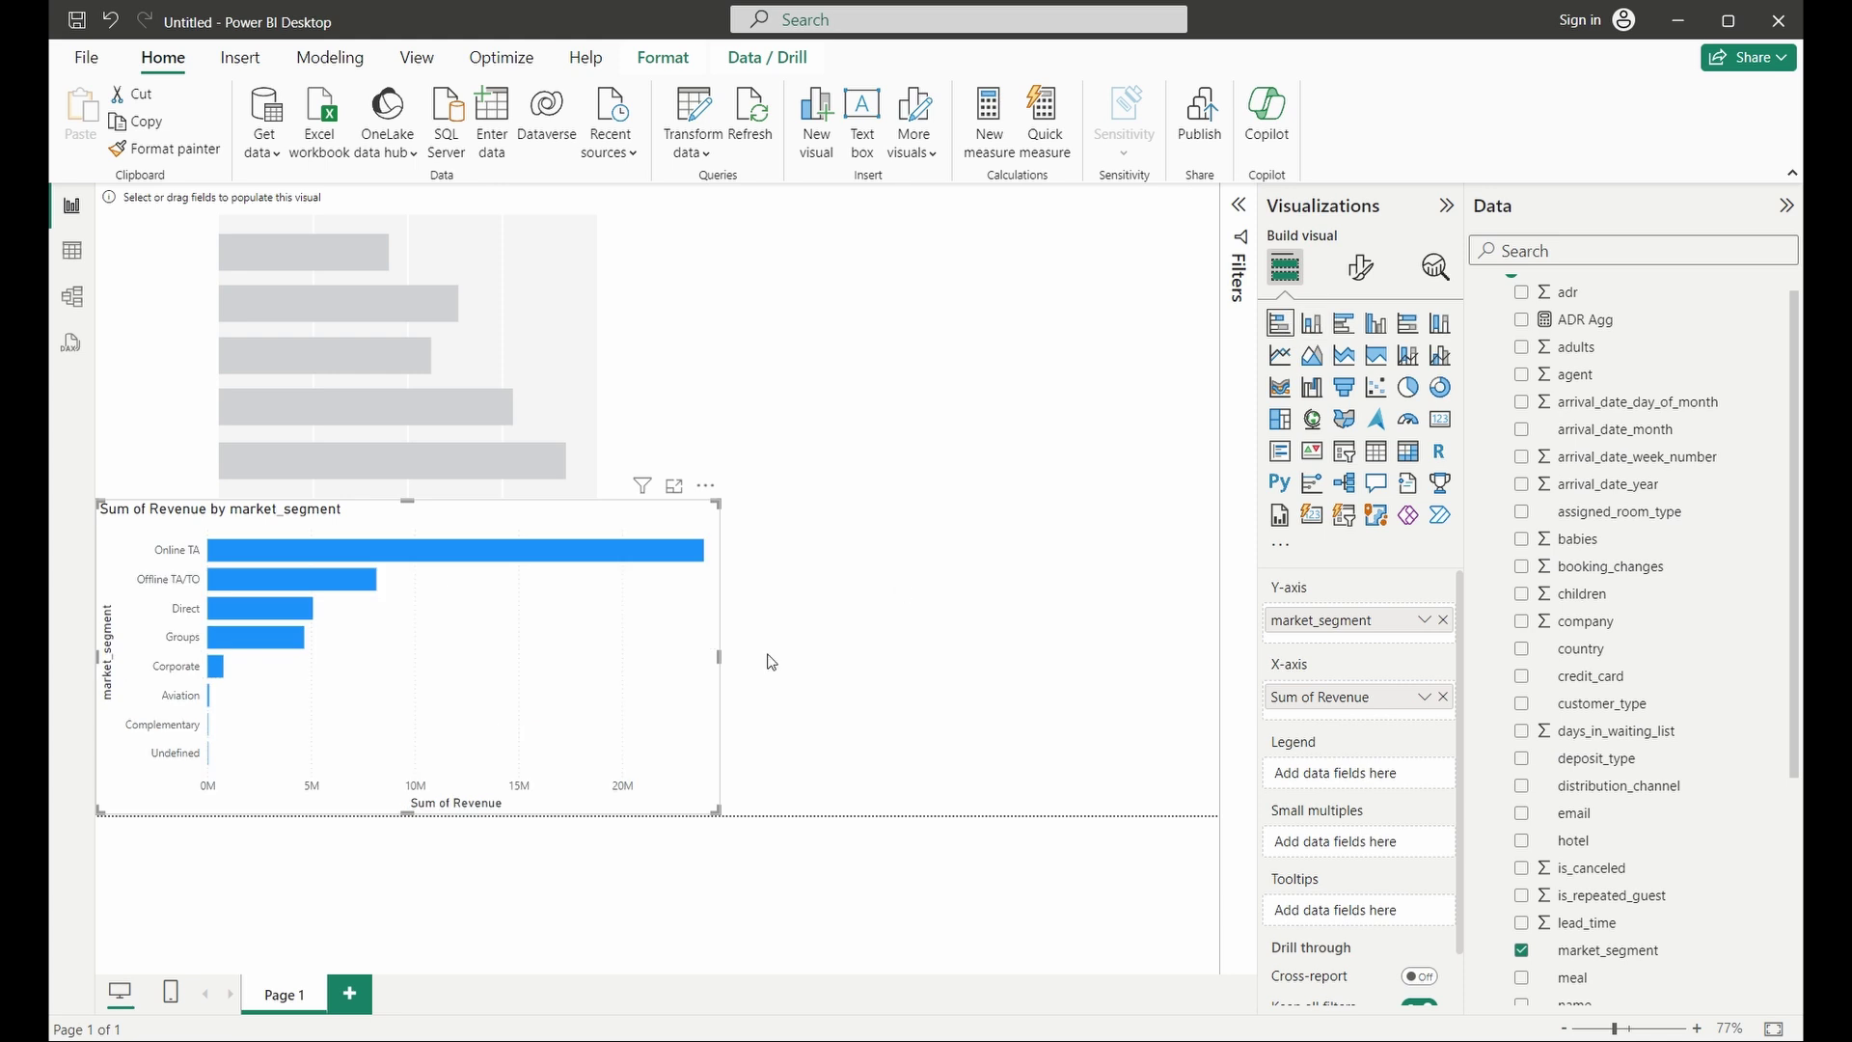
click(967, 660)
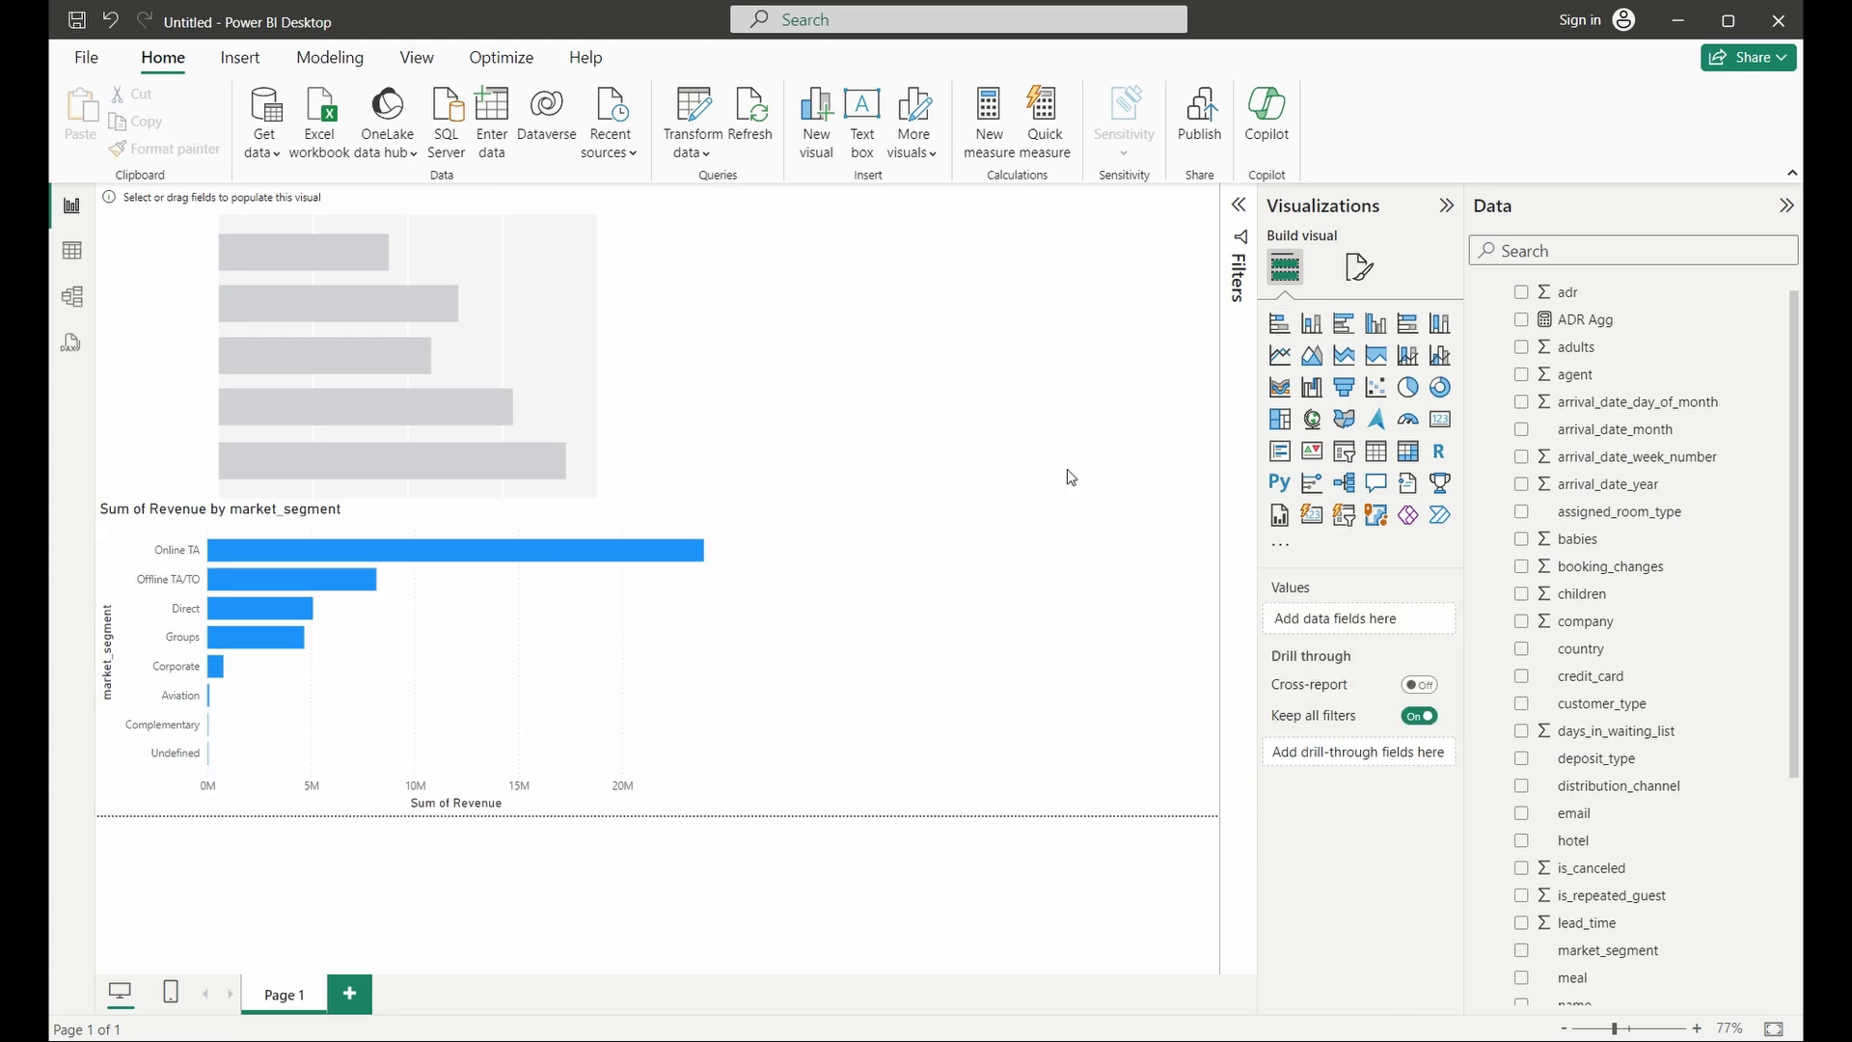
click(1280, 325)
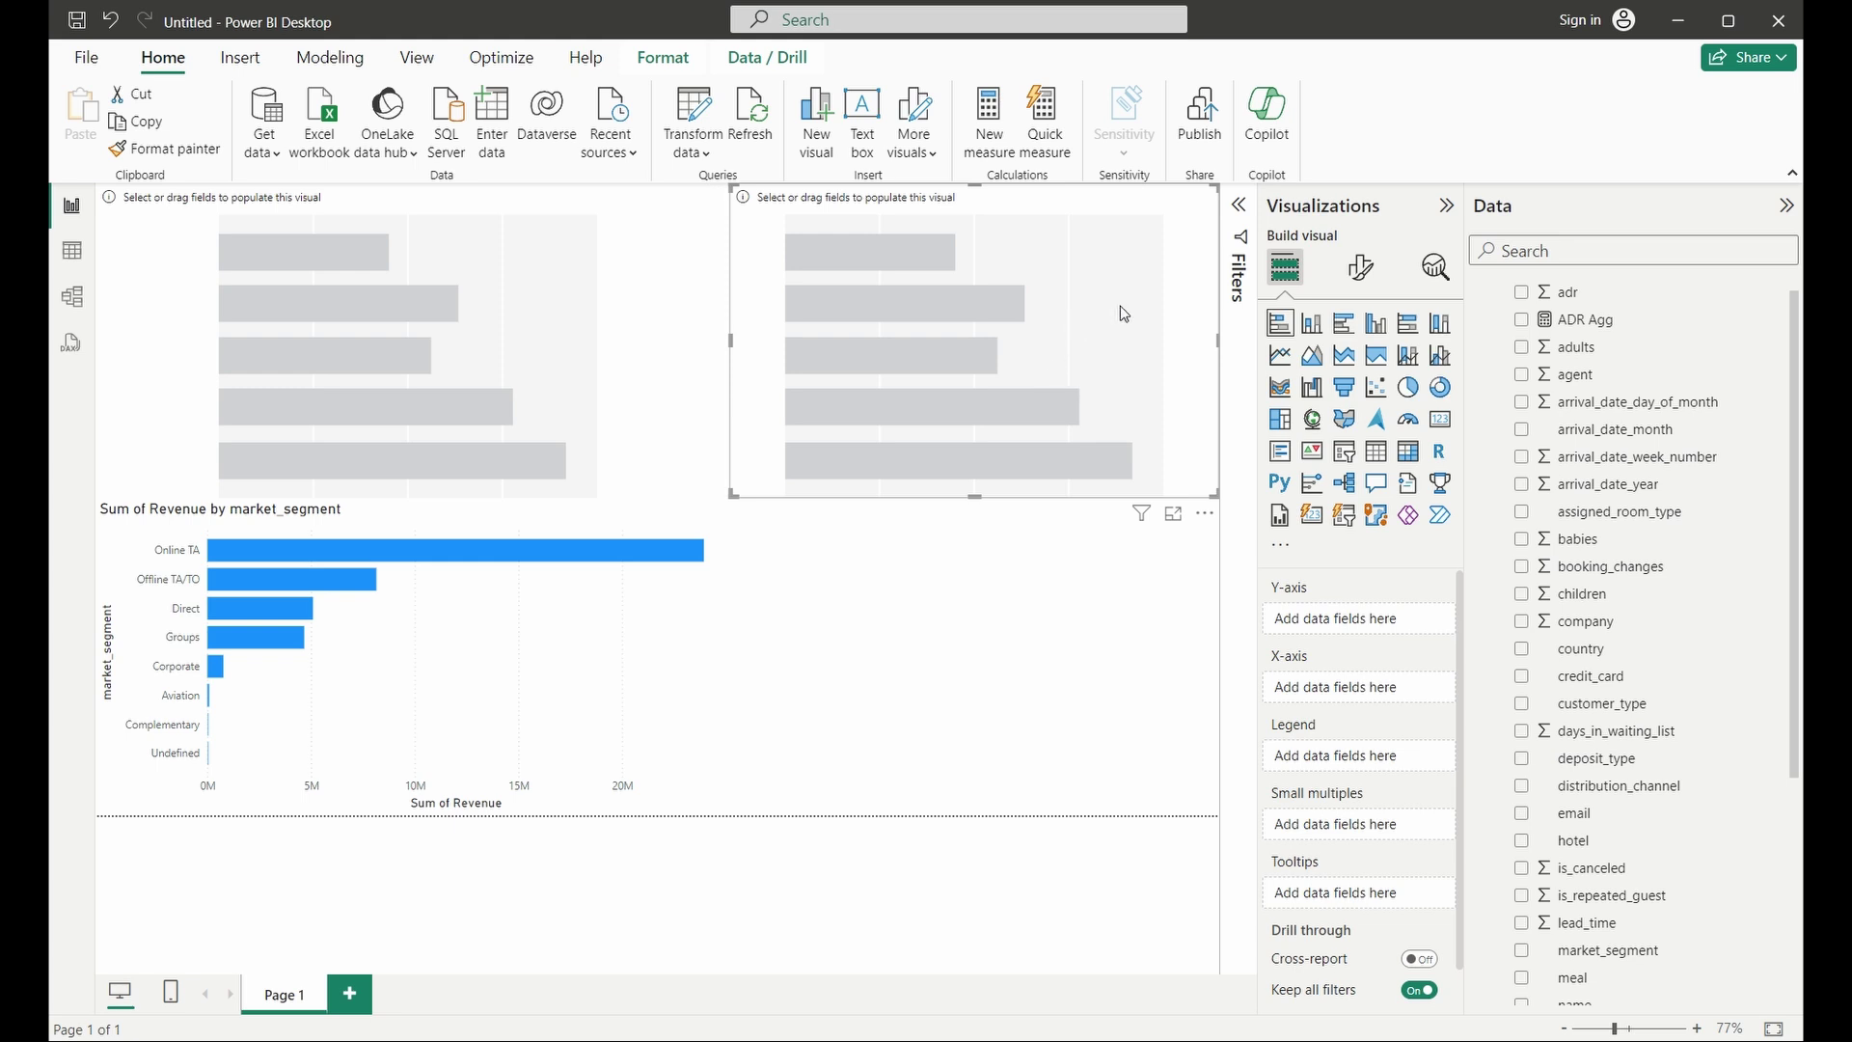
key(Delete)
Step: Move the empty bar chart beside the market_segment chart and resize both to split the canvas's lower part evenly
click(390, 336)
drag(389, 335, 1153, 685)
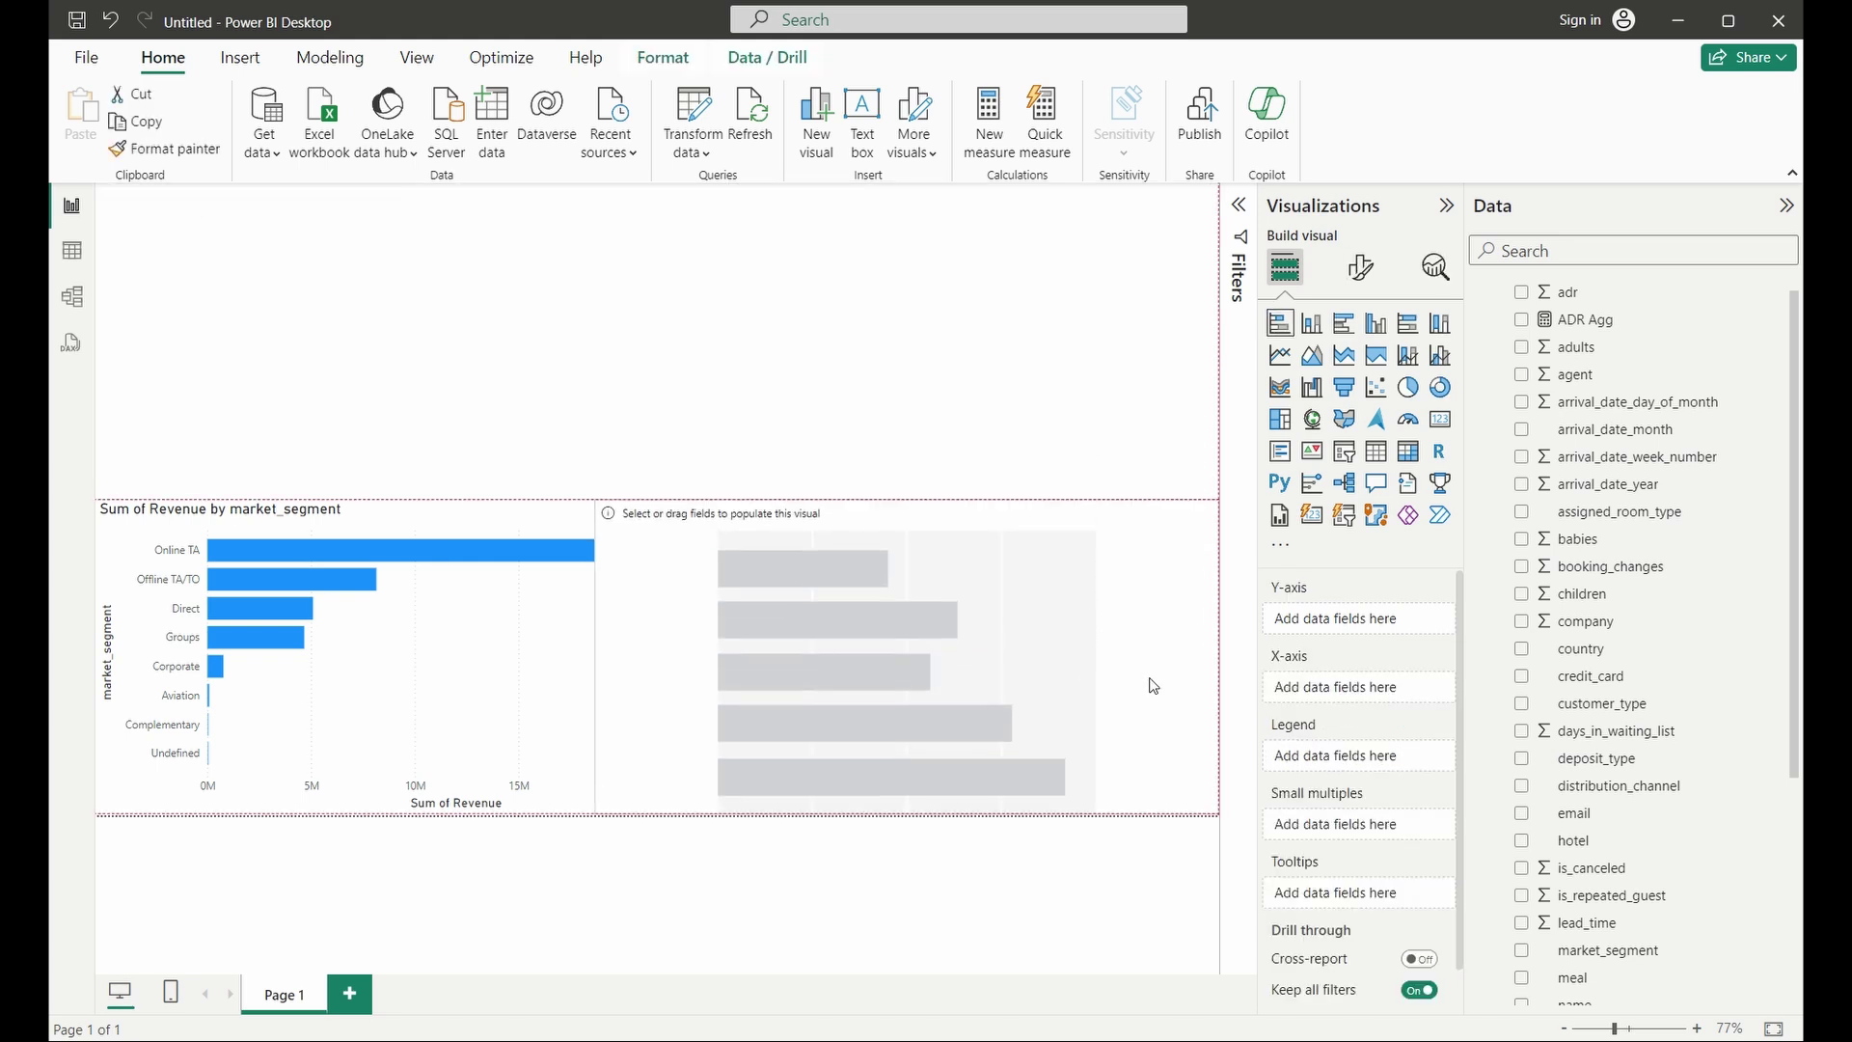
drag(597, 672, 662, 662)
click(718, 675)
click(782, 654)
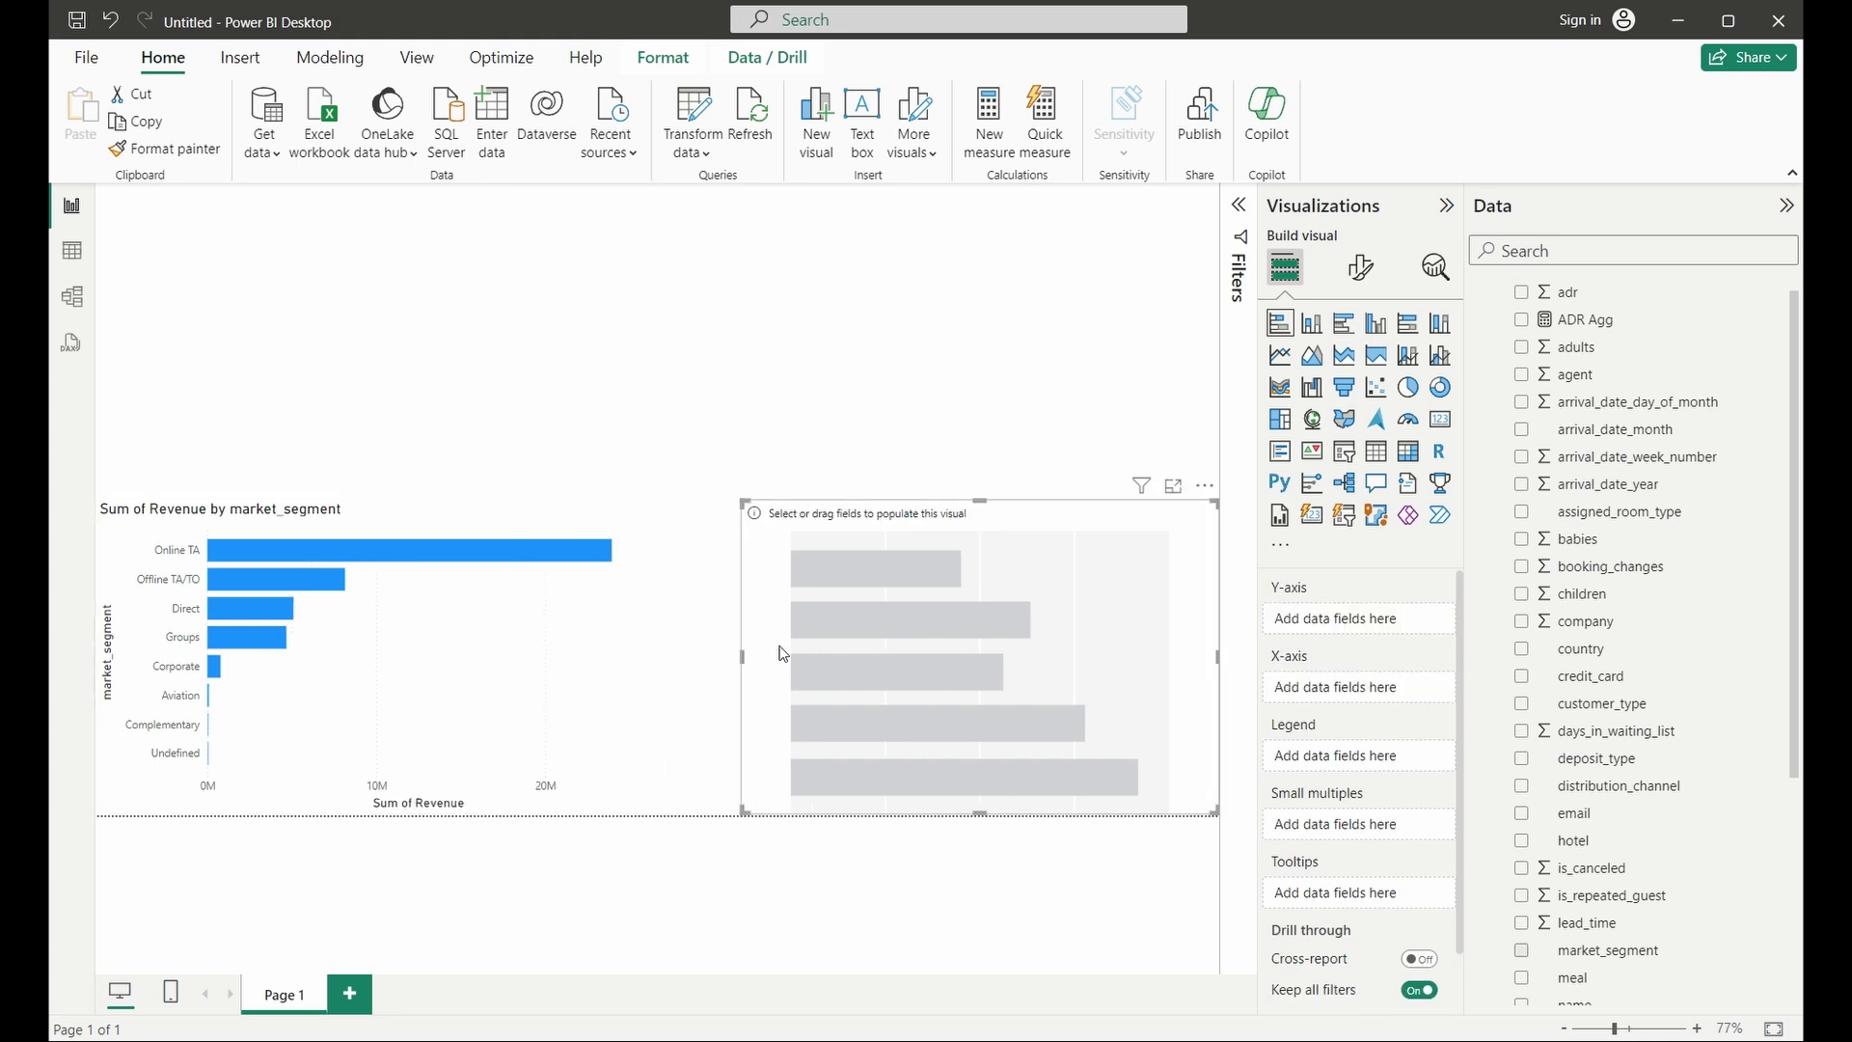
click(471, 620)
mouse_move(642, 656)
mouse_down()
mouse_move(709, 657)
mouse_move(659, 657)
mouse_up()
click(752, 660)
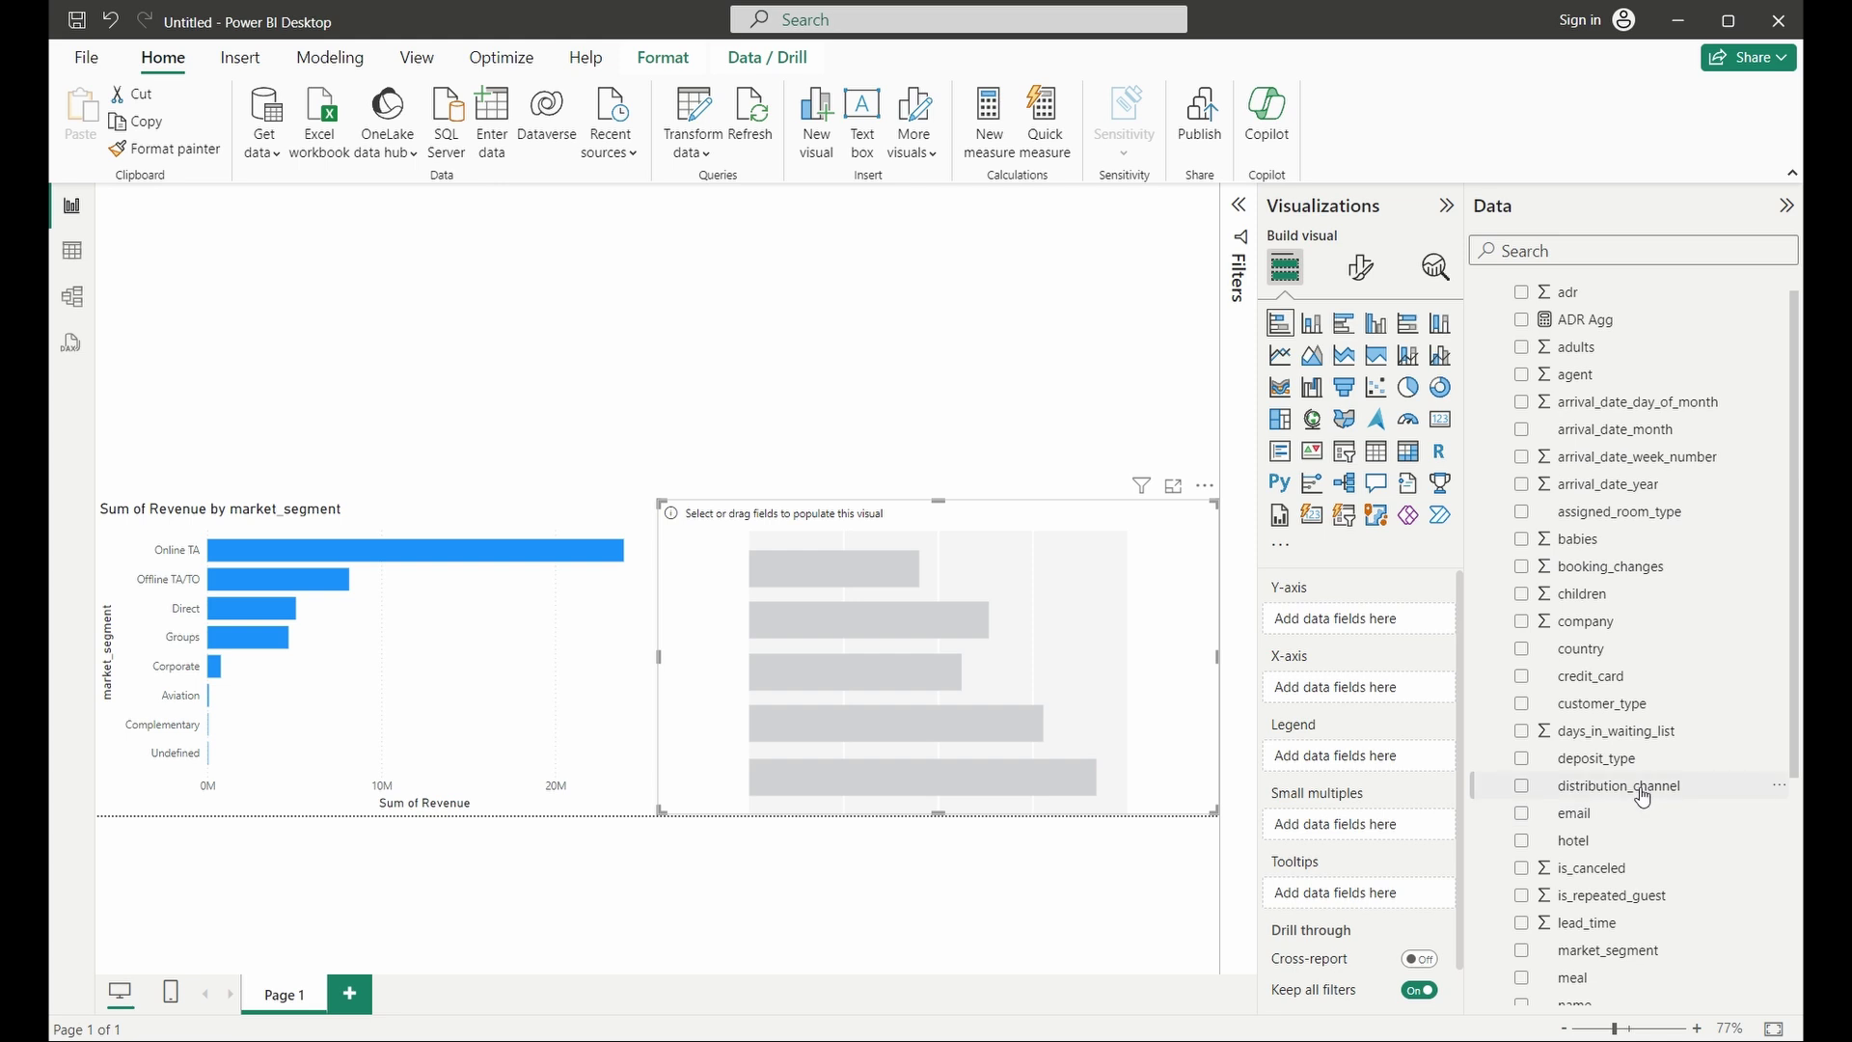
Step: Fill the empty bar chart with distribution_channel on the Y-axis and Revenue on the X-axis
drag(1643, 799, 1379, 627)
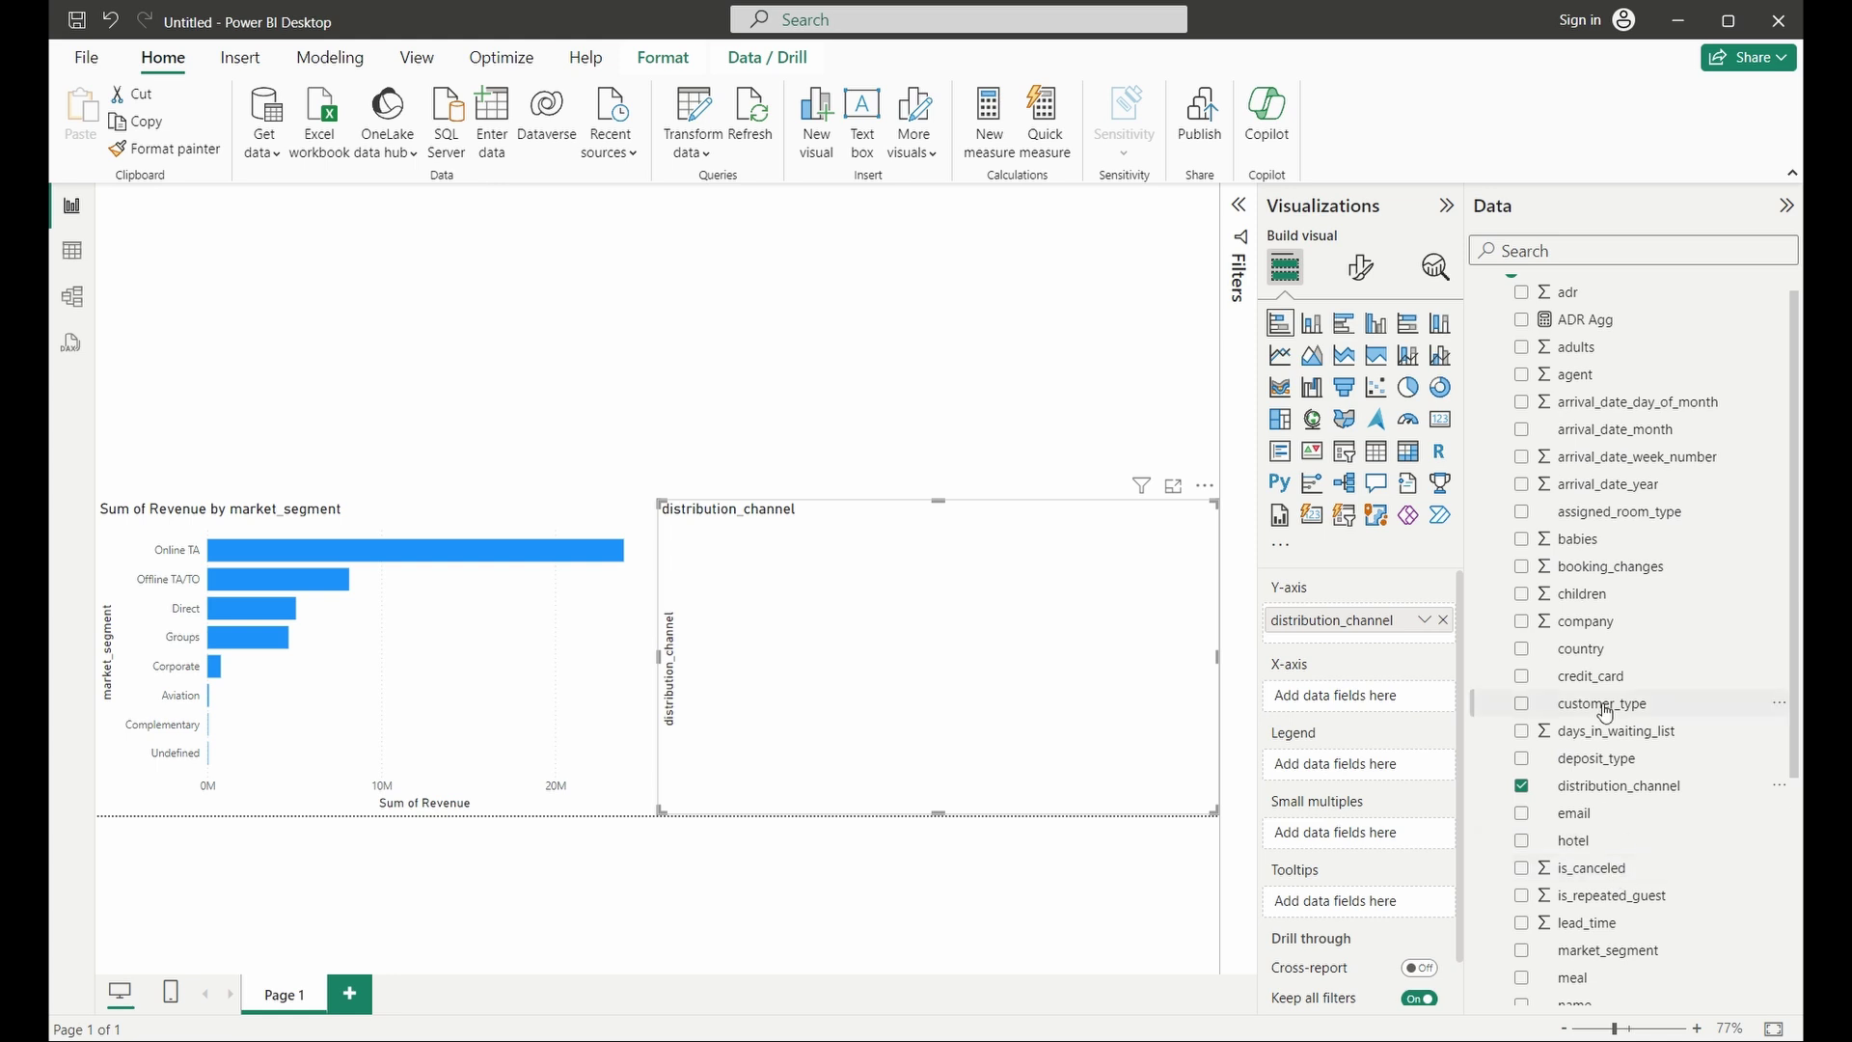
scroll(1663, 938, up, 1)
scroll(1663, 938, down, 4)
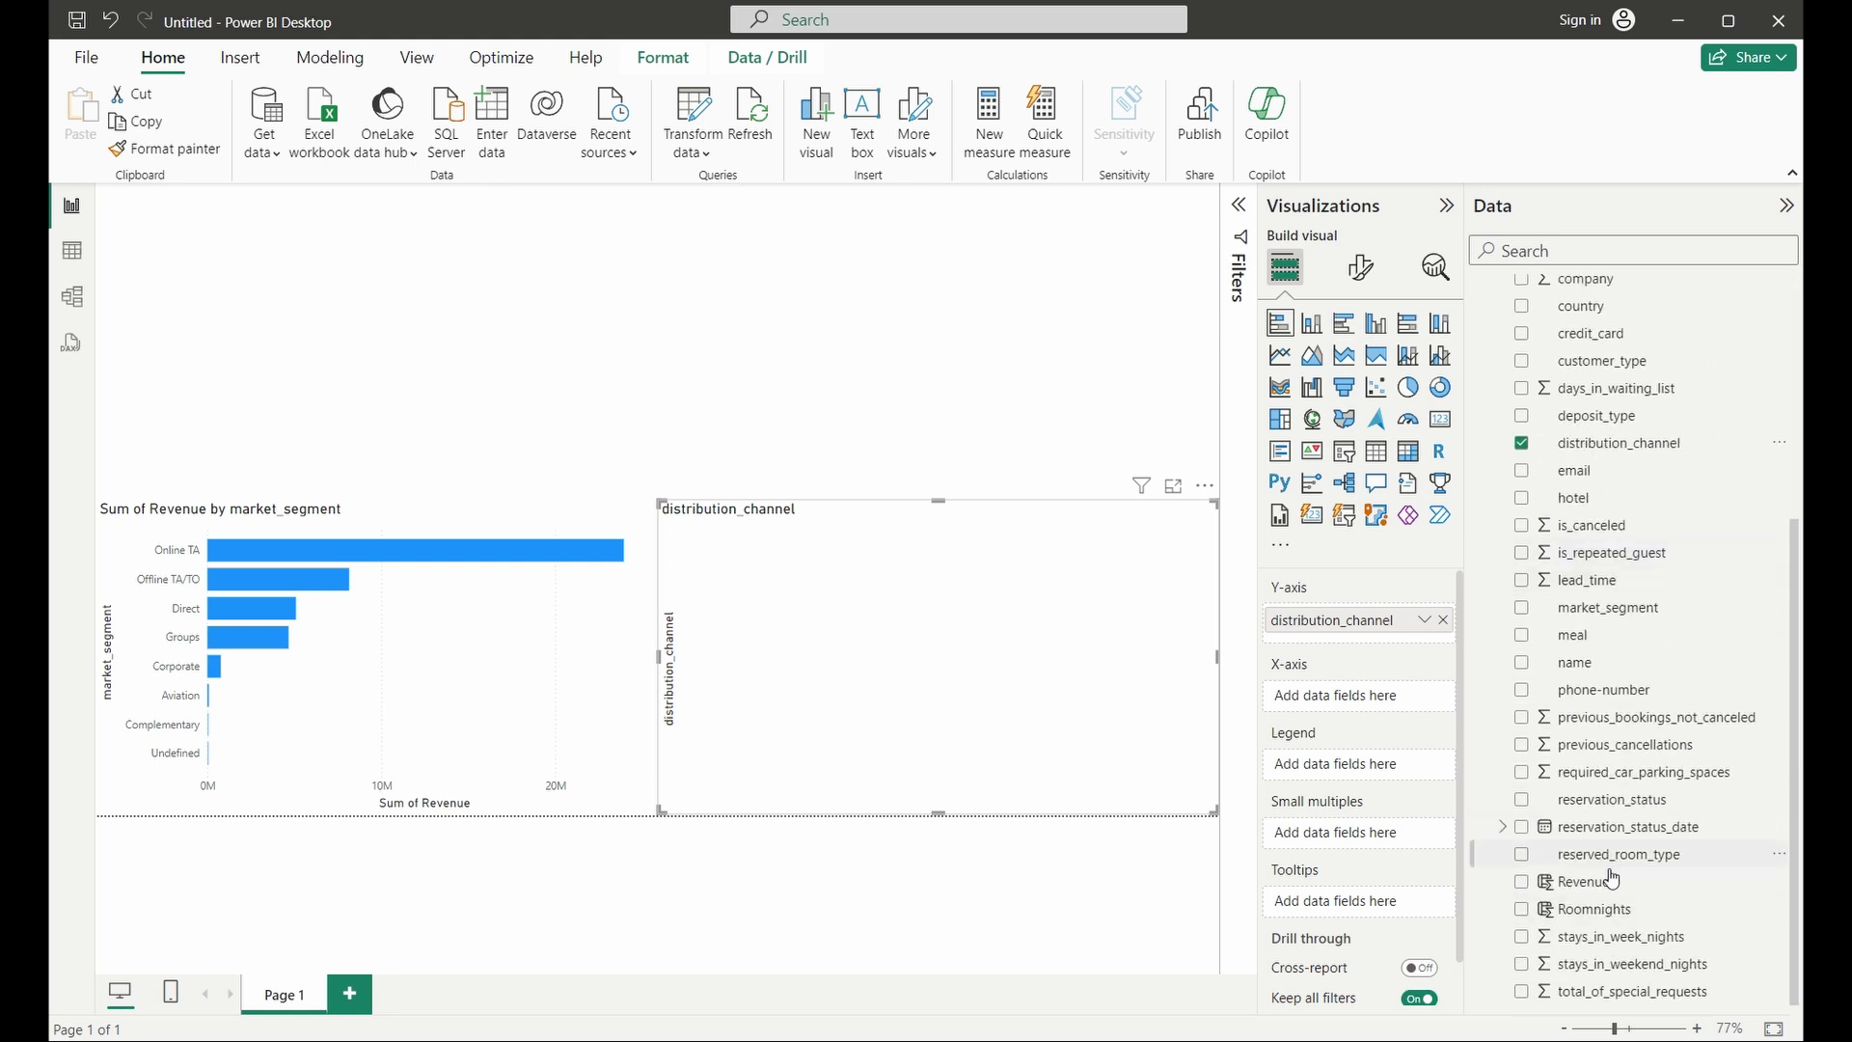
drag(1593, 882, 1382, 707)
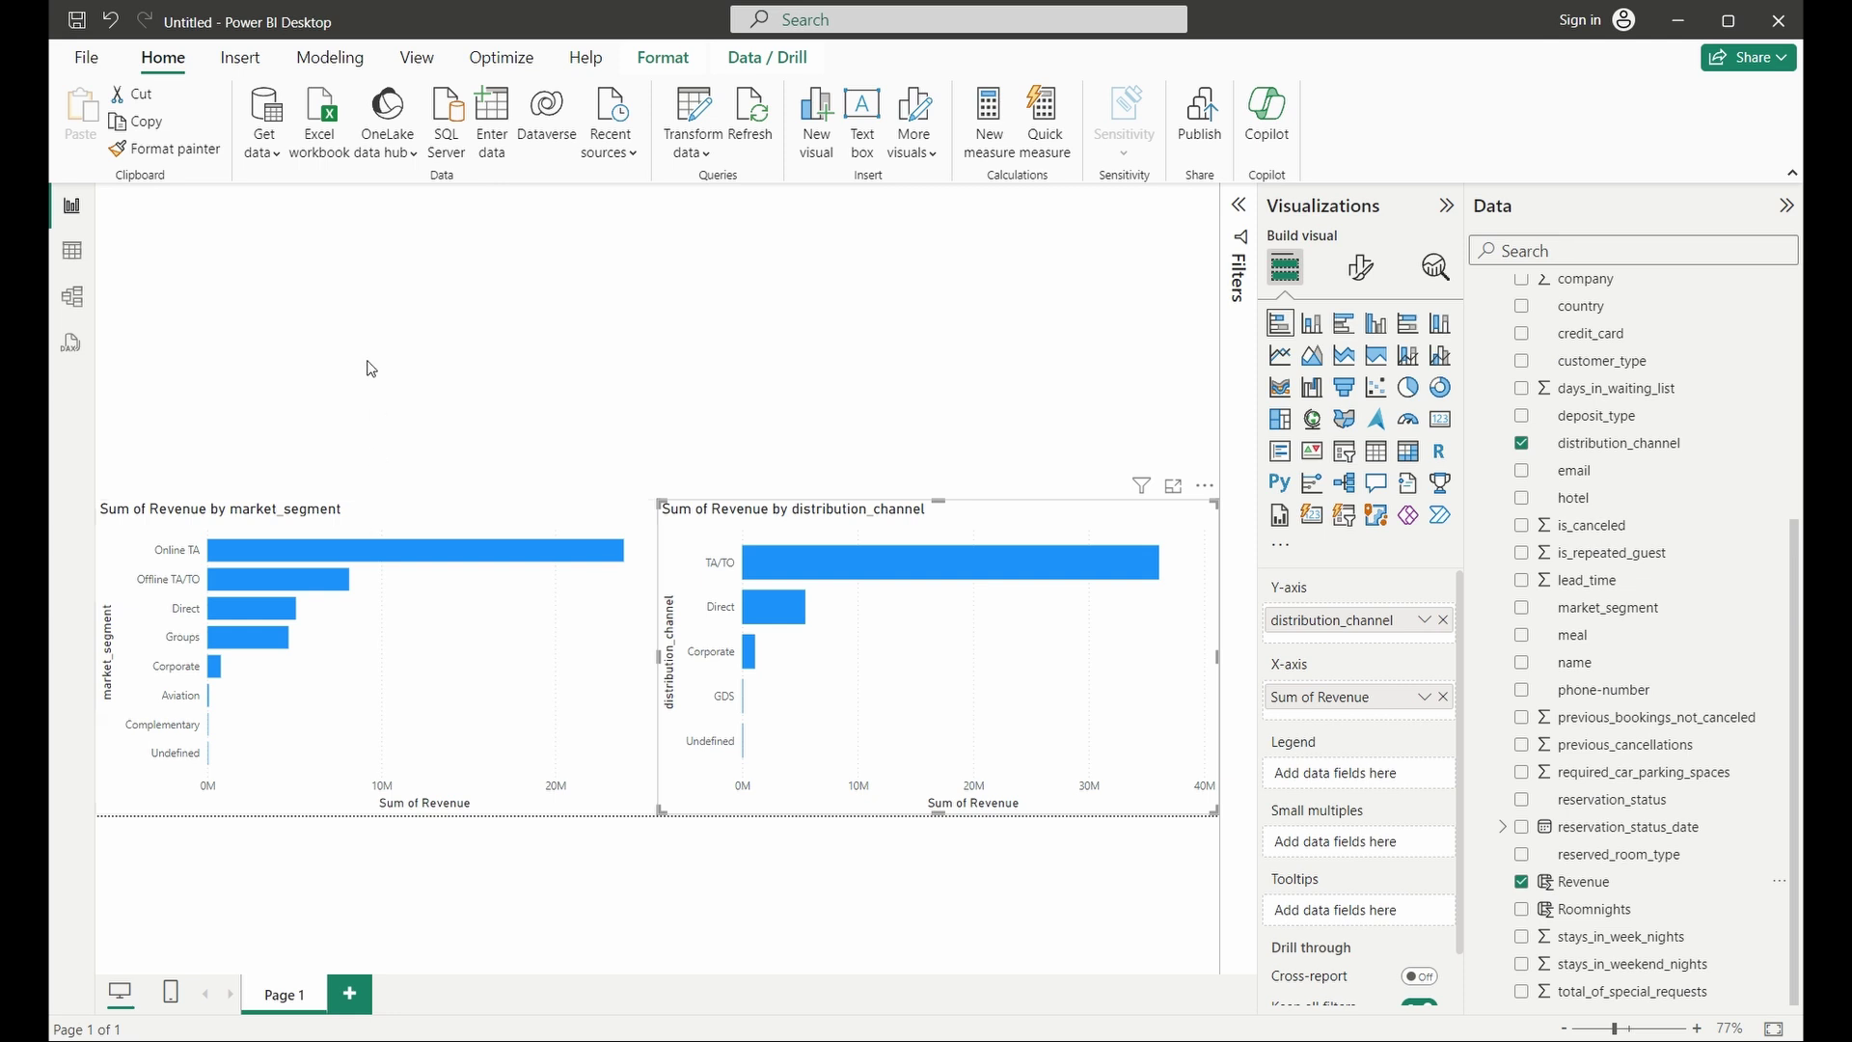
Step: Insert an empty line chart above the two bar charts and stretch it across the full canvas width
click(609, 273)
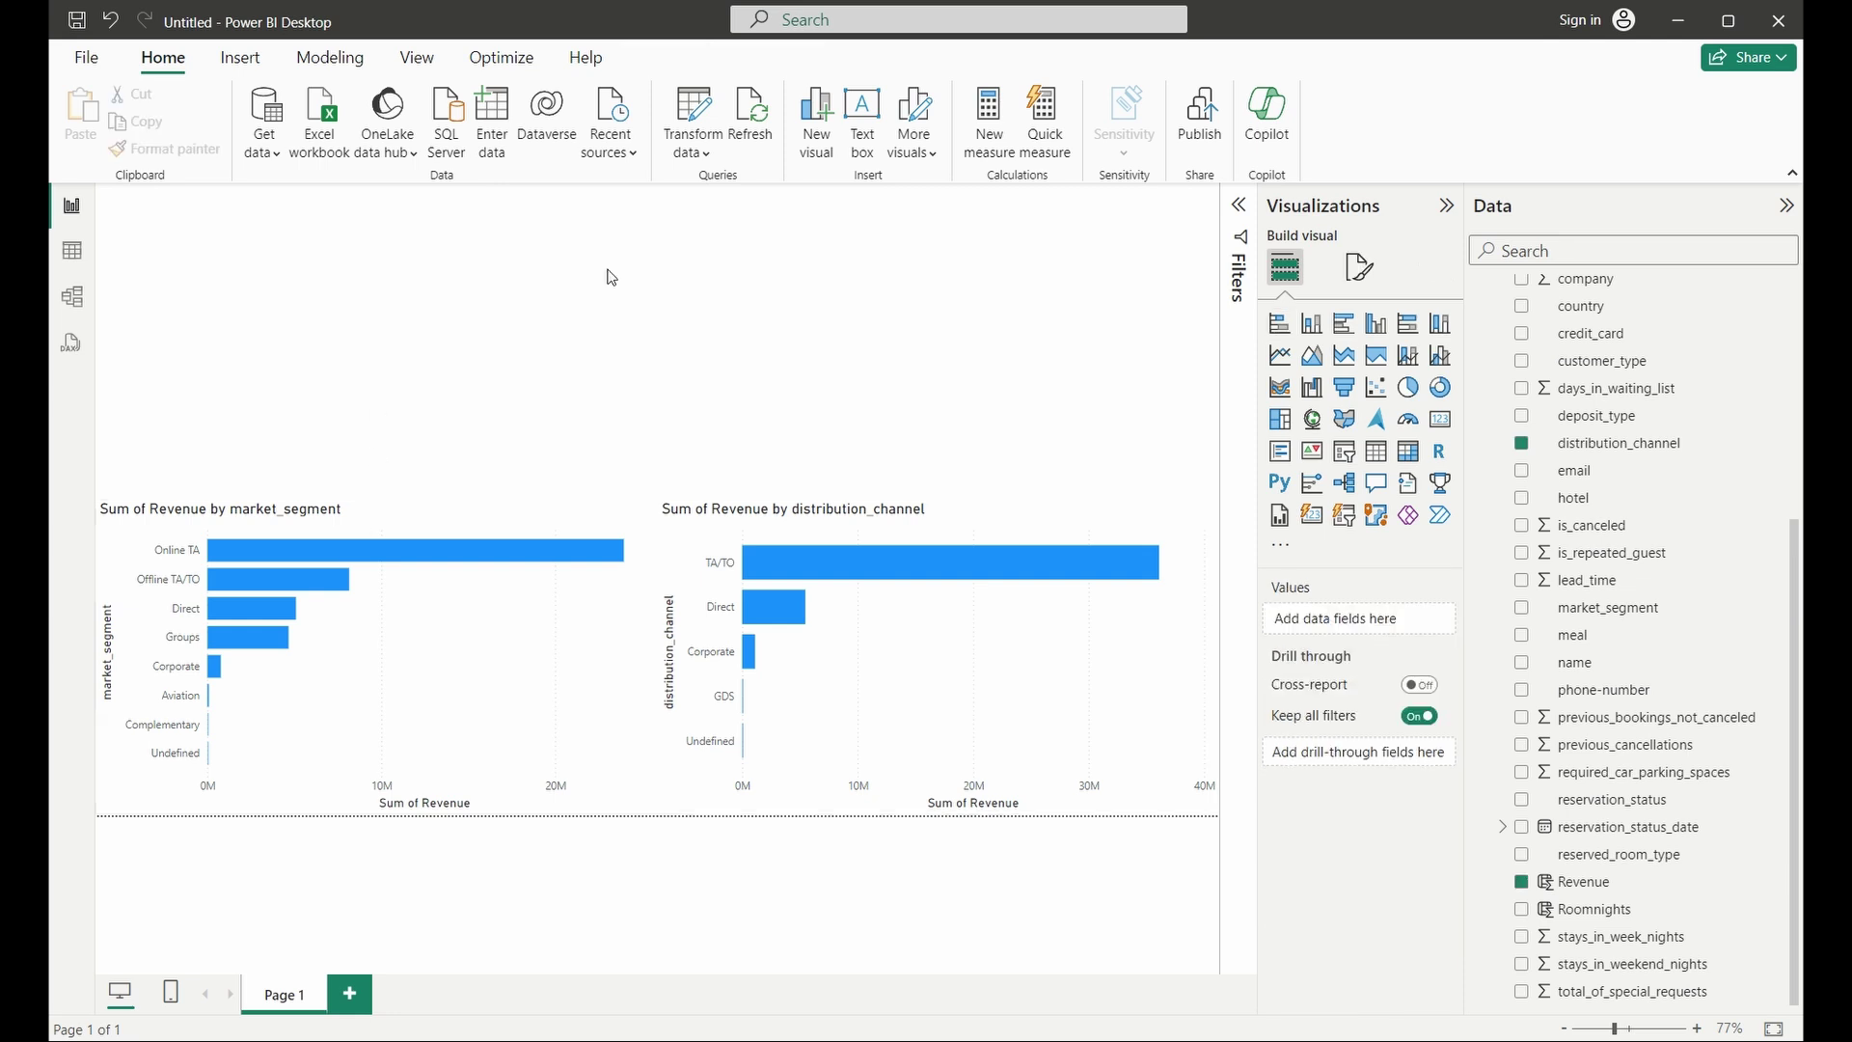
click(1282, 357)
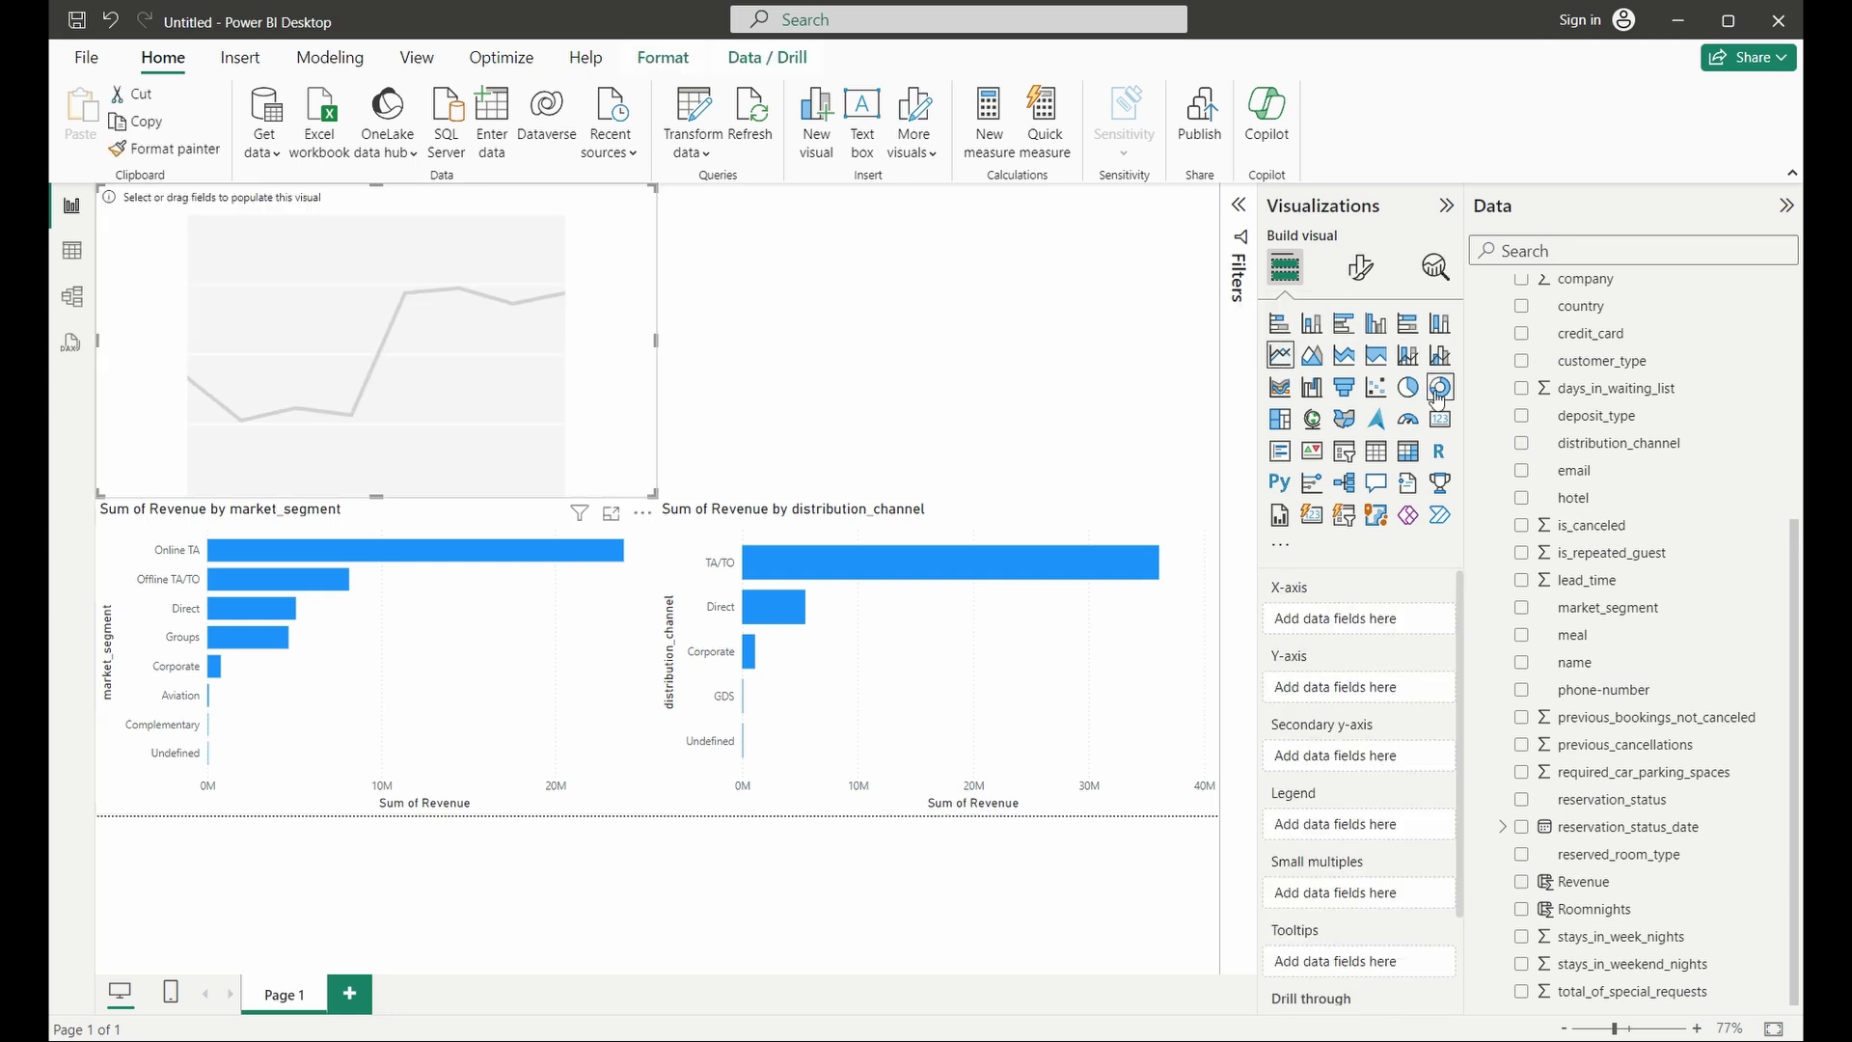
drag(656, 343, 1219, 374)
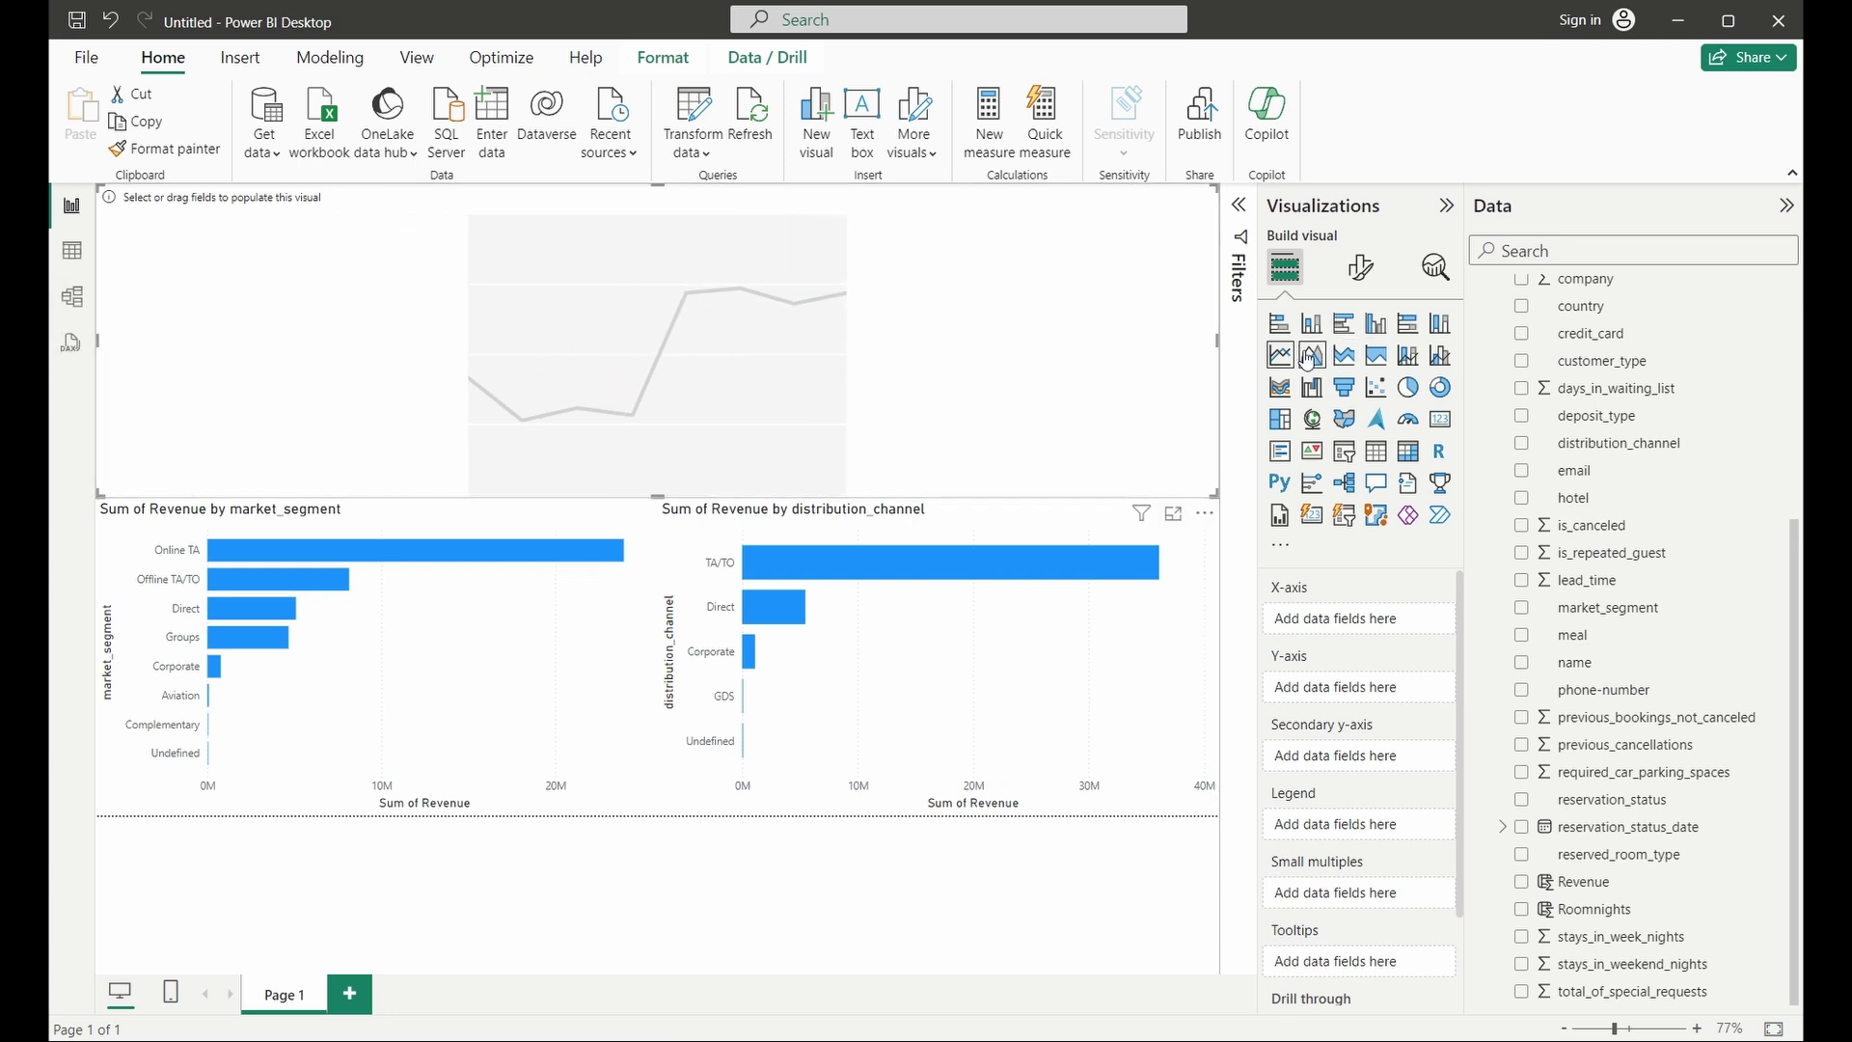
Step: Add a new calculated column named Arrival Date to the hotel_booking table
scroll(1678, 459, up, 5)
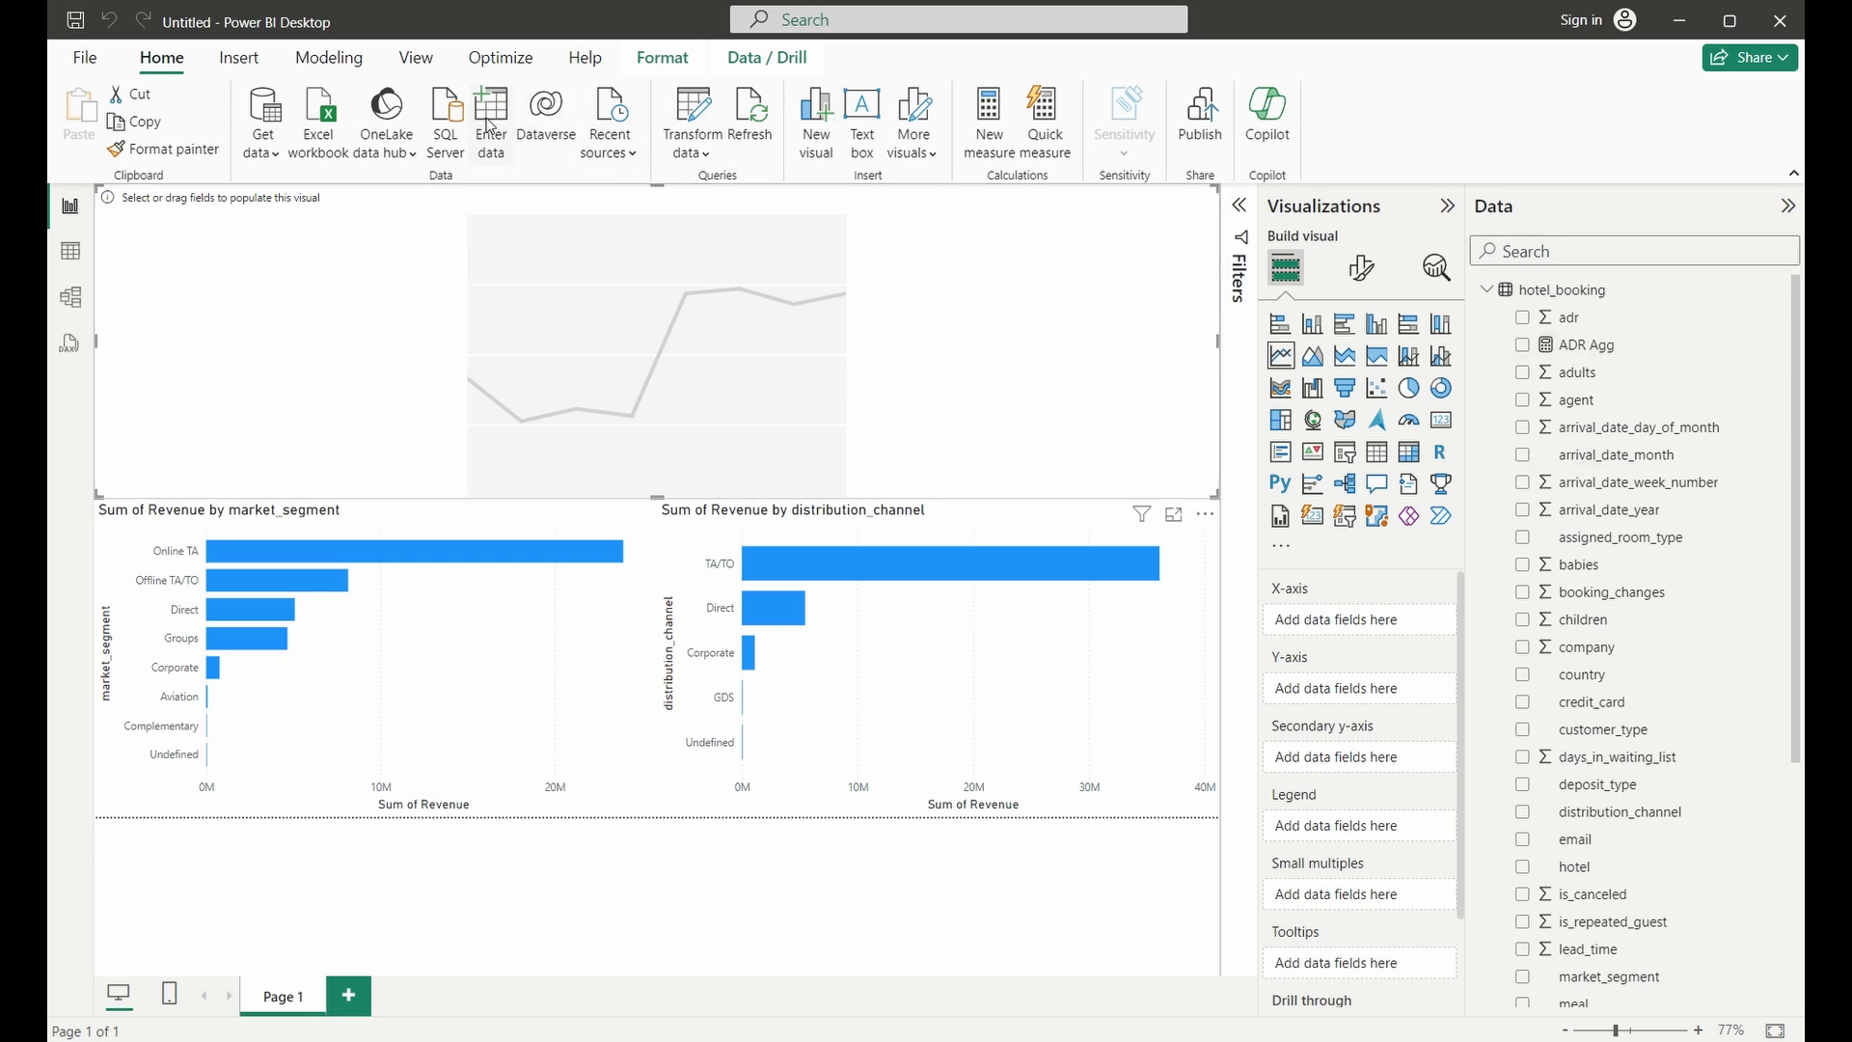
click(1625, 289)
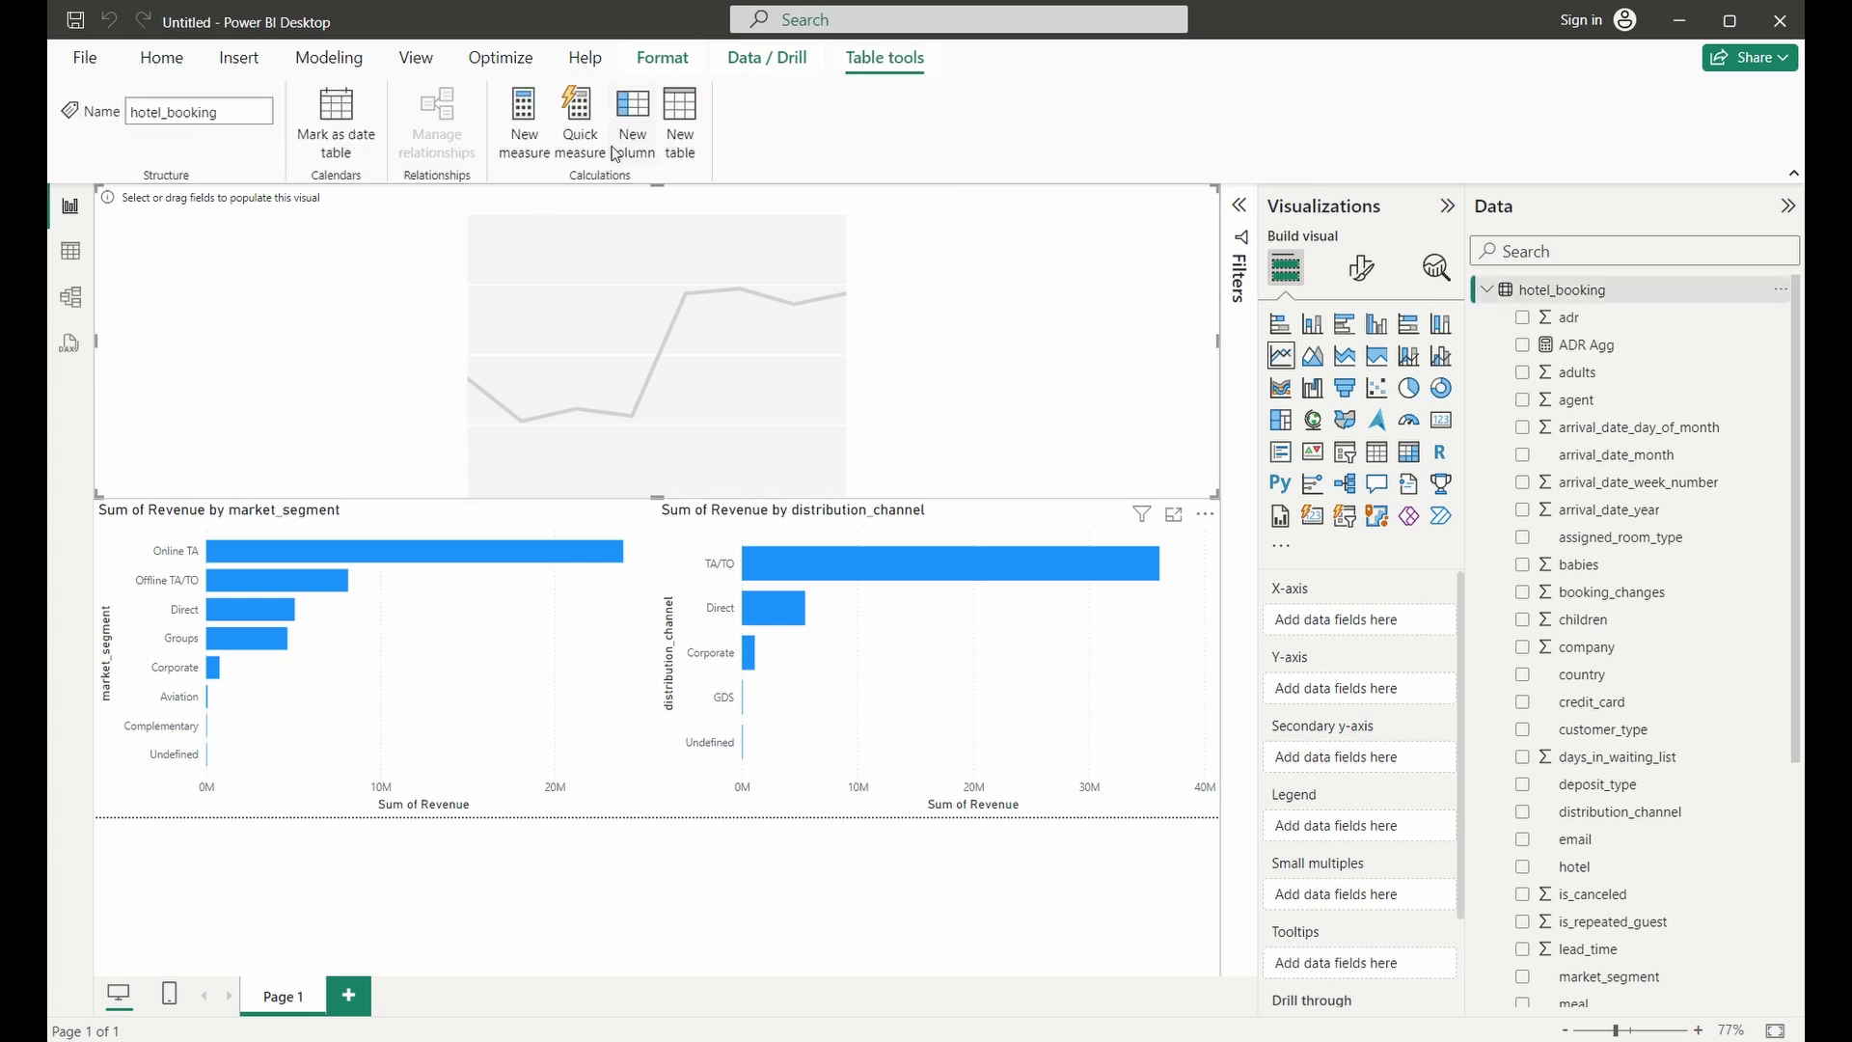
click(632, 121)
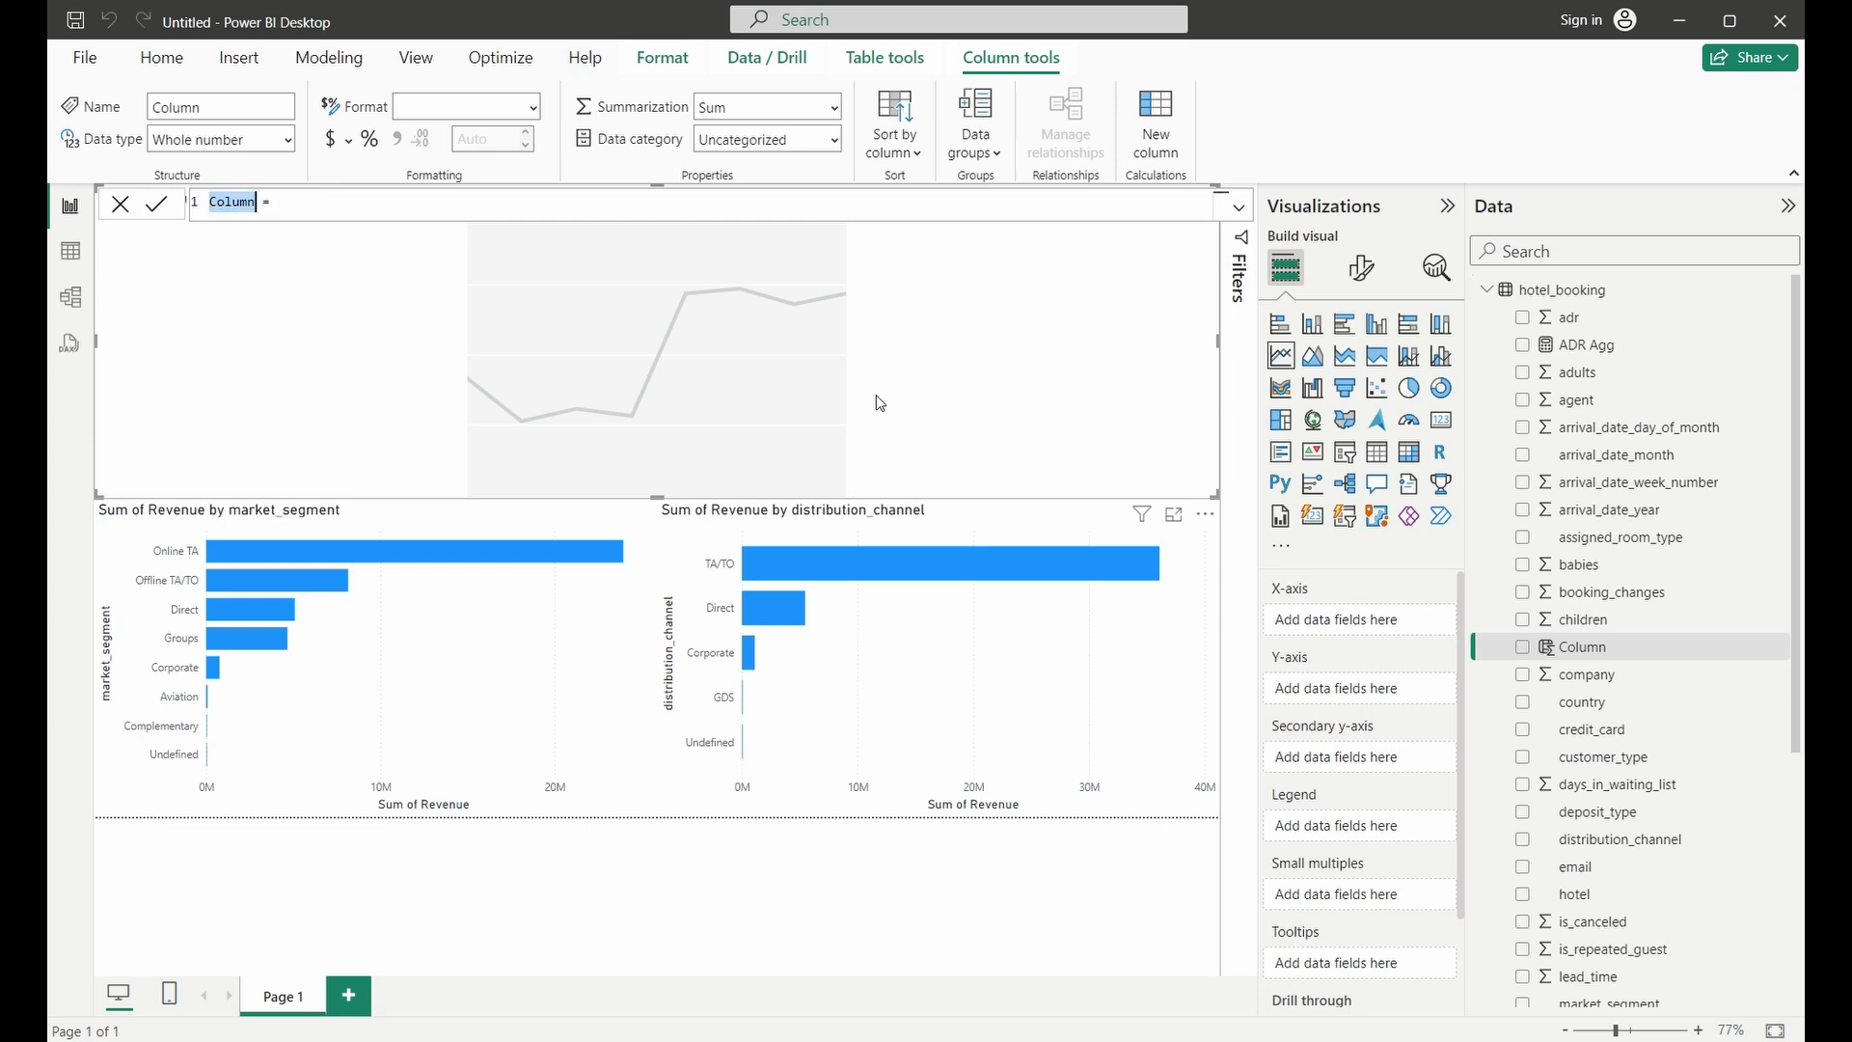
text(arrival)
text(rriv)
text(al Date)
Step: Begin the Arrival Date formula with the DATEVALUE function
text(date)
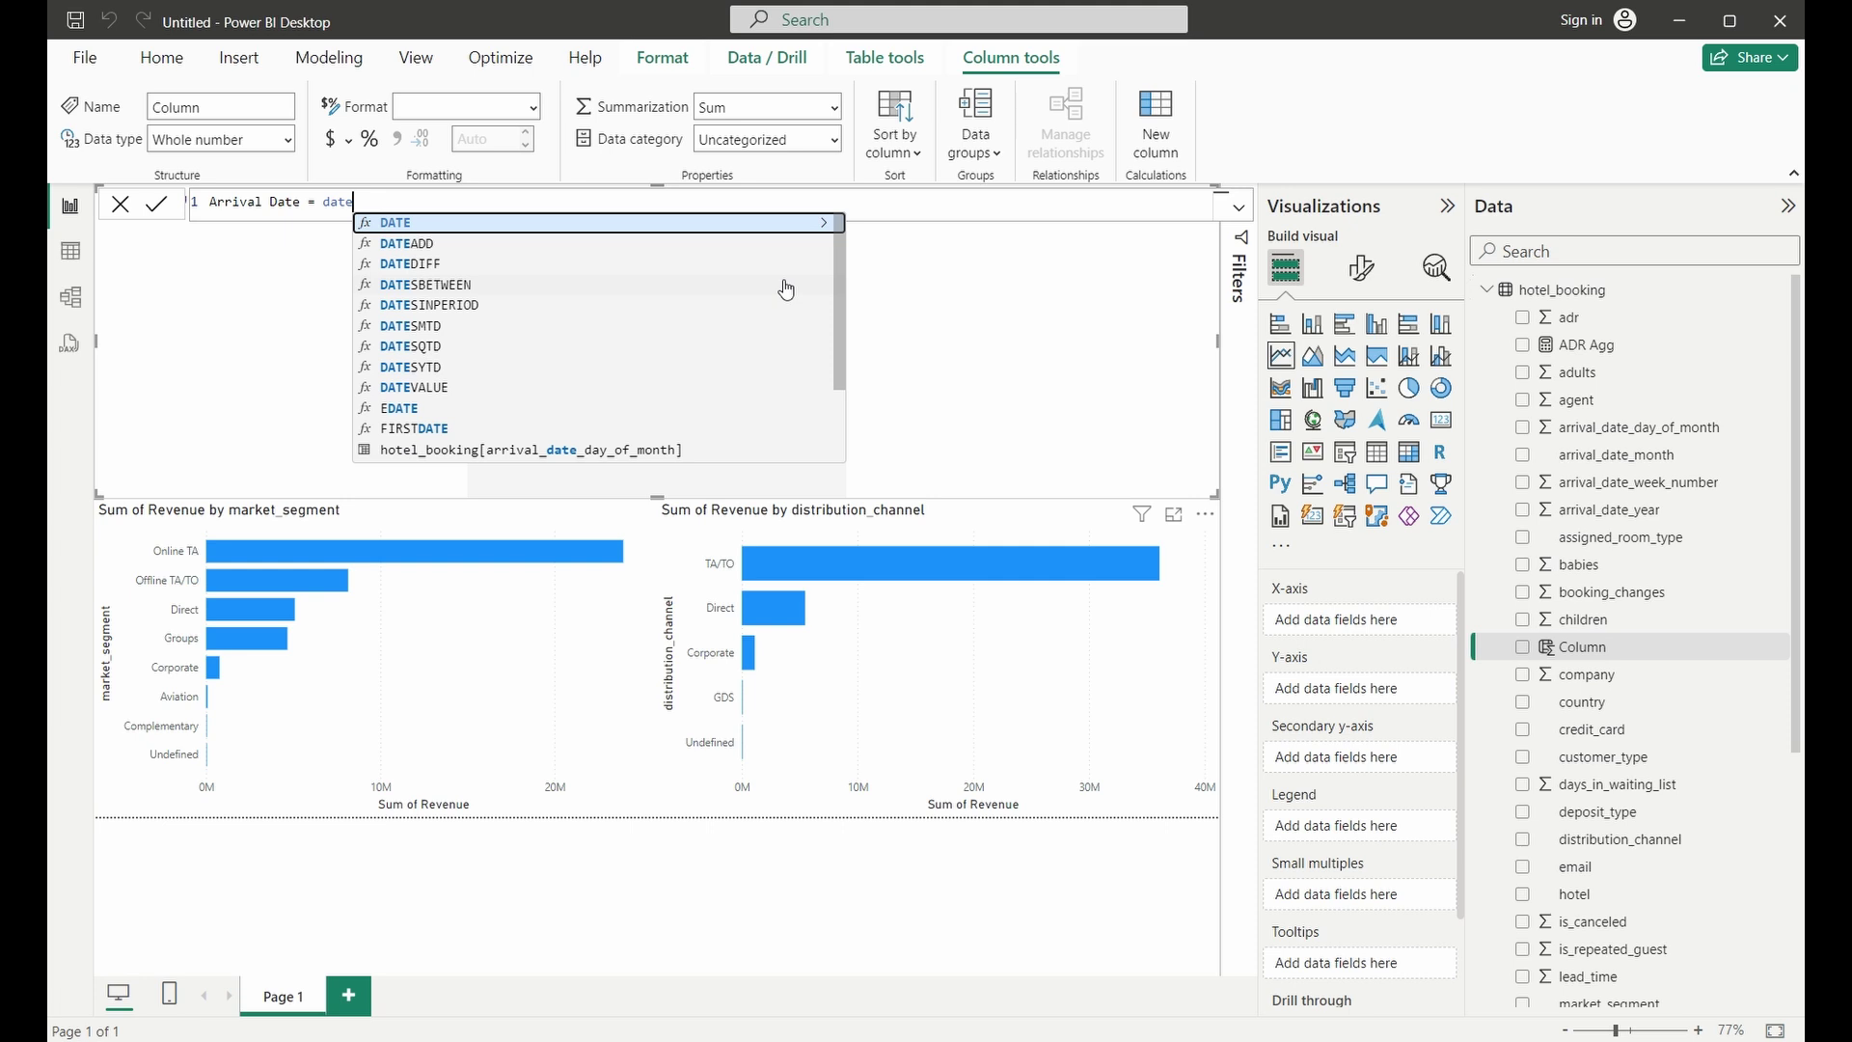
key(Down)
key(Down)
key(Down)
key(Down)
key(Down)
key(Down)
key(Down)
key(Down)
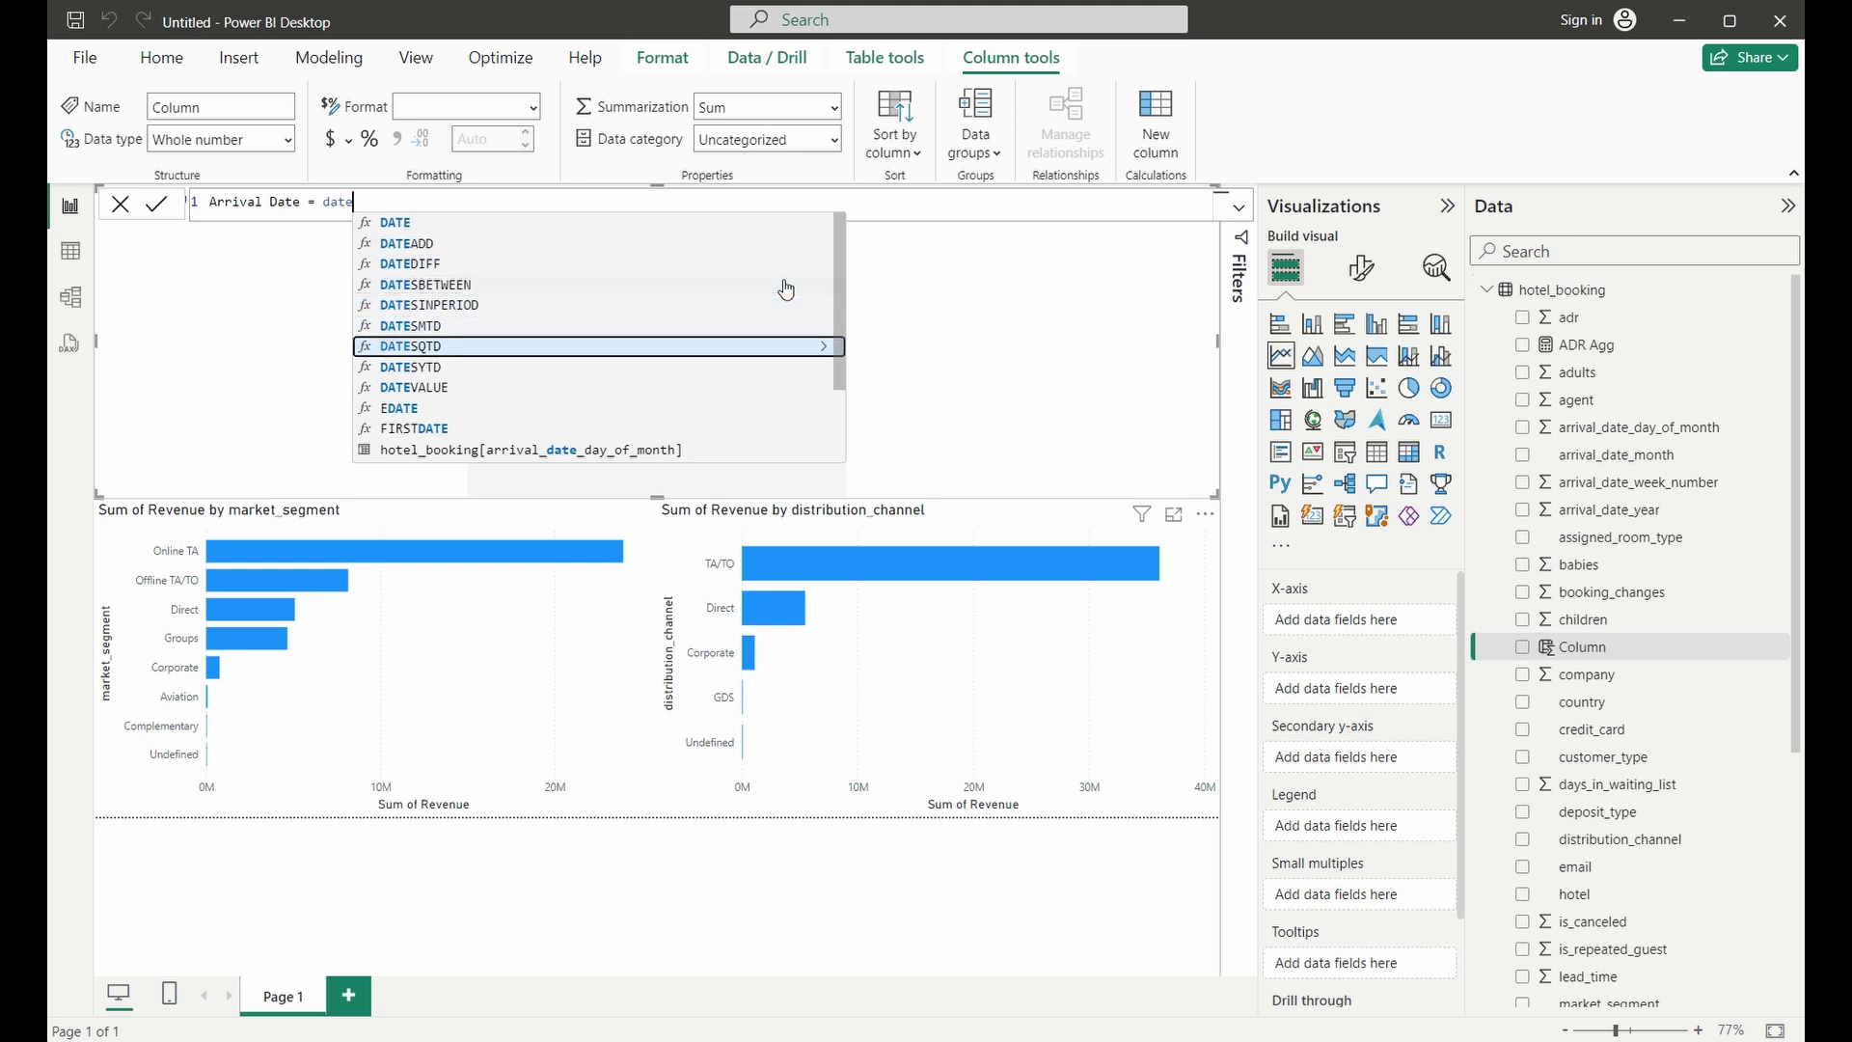
key(Tab)
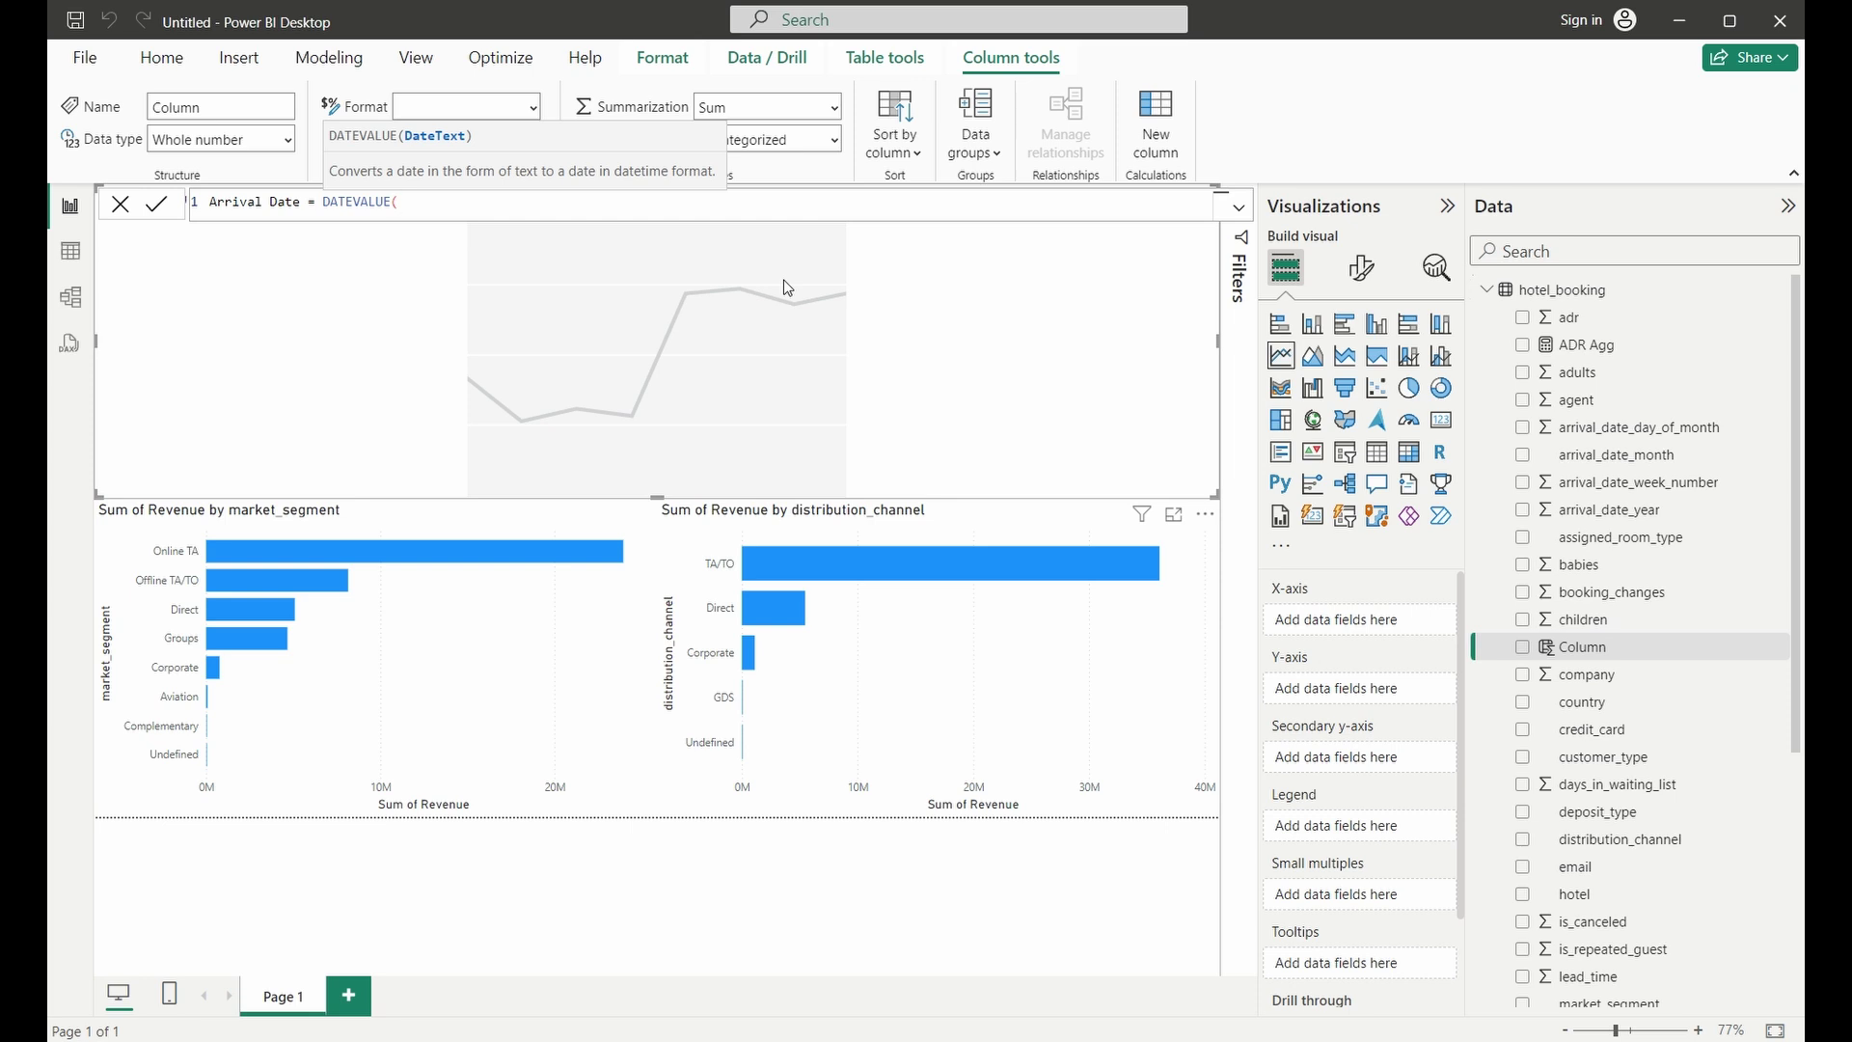
Step: Enter hotel_booking[arrival_date_year] as the first part of the DATEVALUE text, joined onward with & "/" &
text(year)
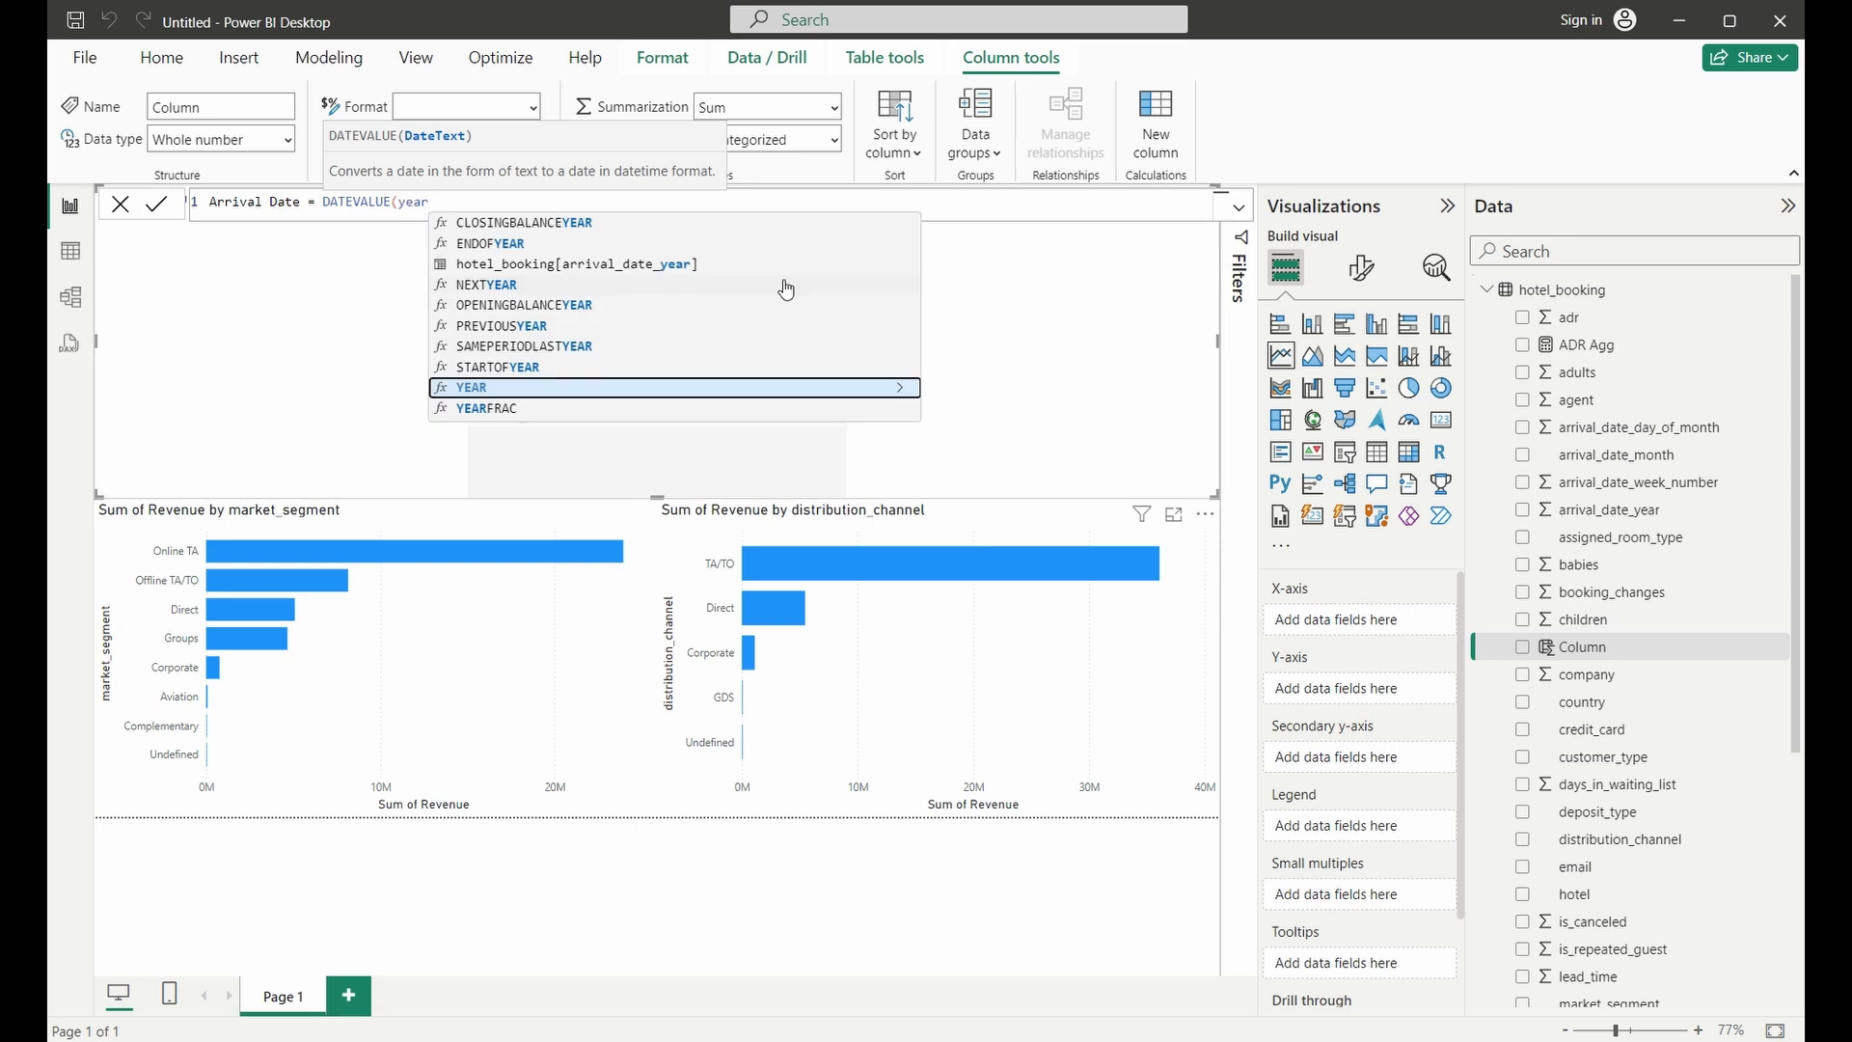
key(Up)
key(Up)
key(Up)
key(Up)
key(Up)
key(Up)
key(Tab)
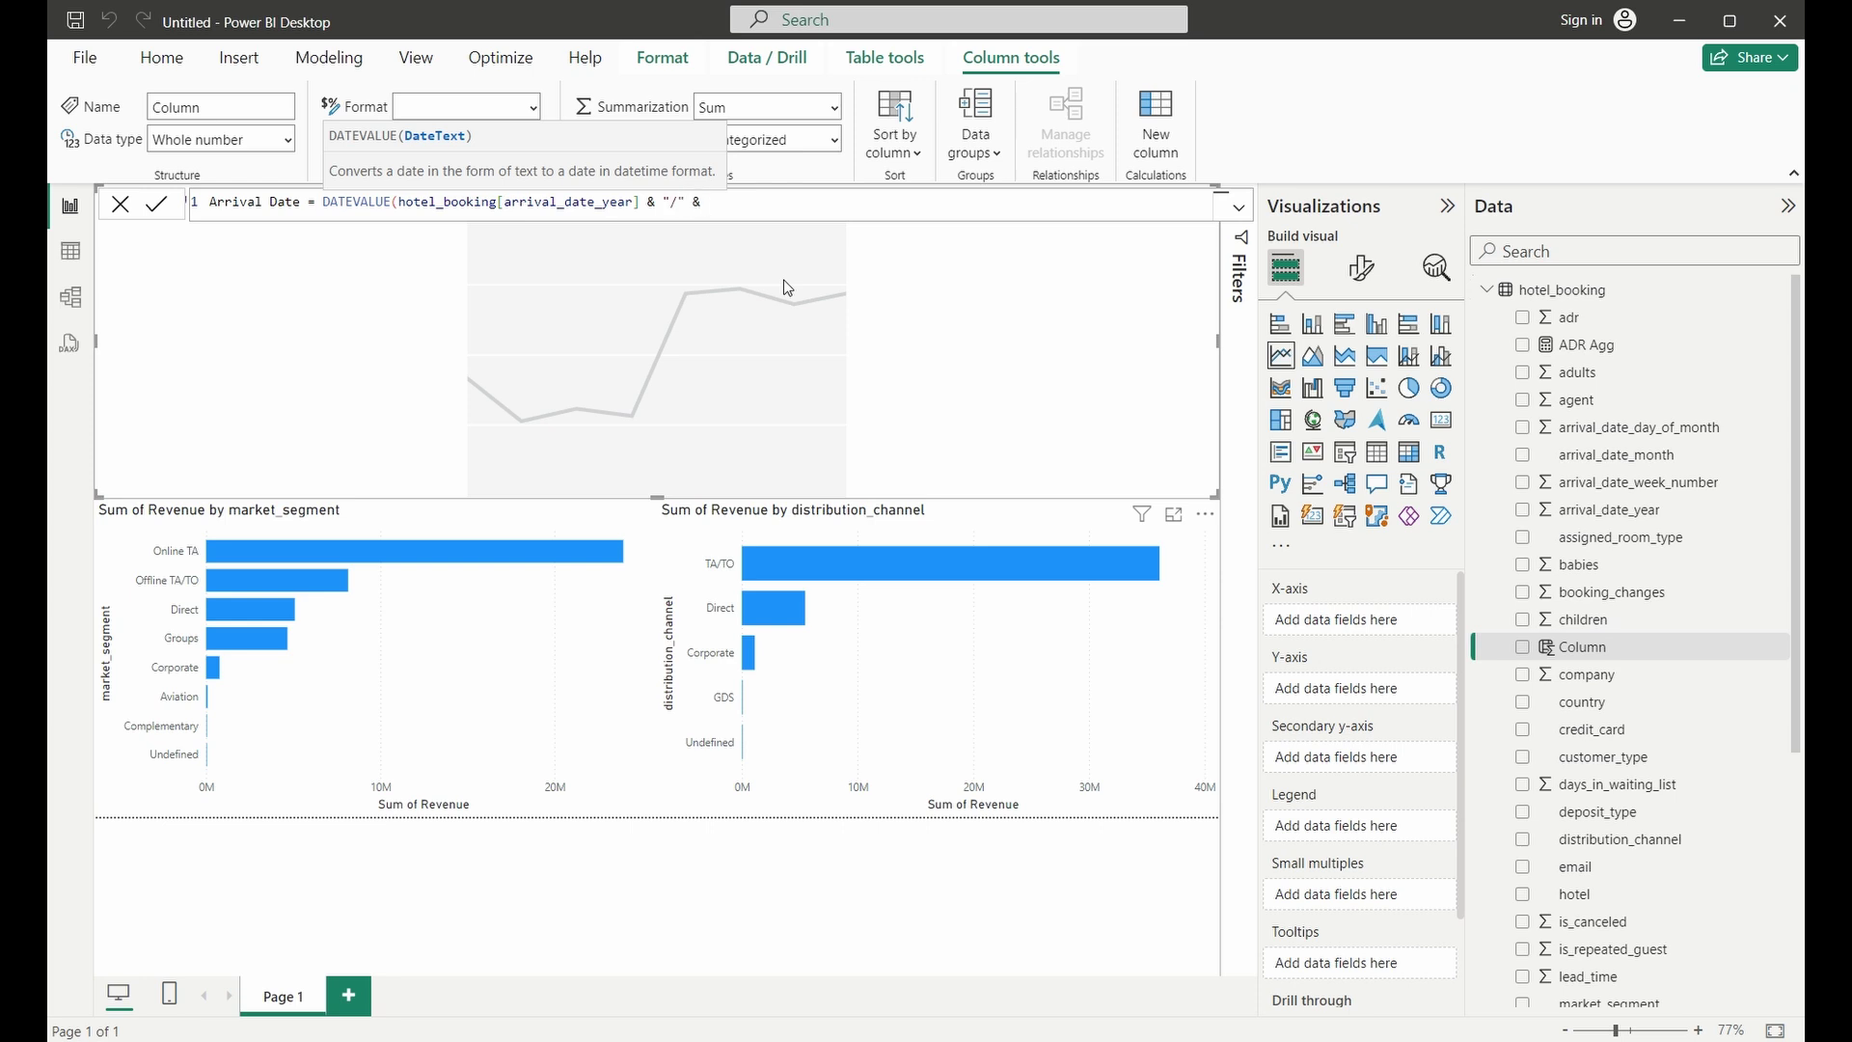
Step: Complete the Arrival Date formula with hotel_booking[arrival_date_month] & "/" & hotel_booking[arrival_date_day_of_month] and the closing bracket, and commit the column
text(month)
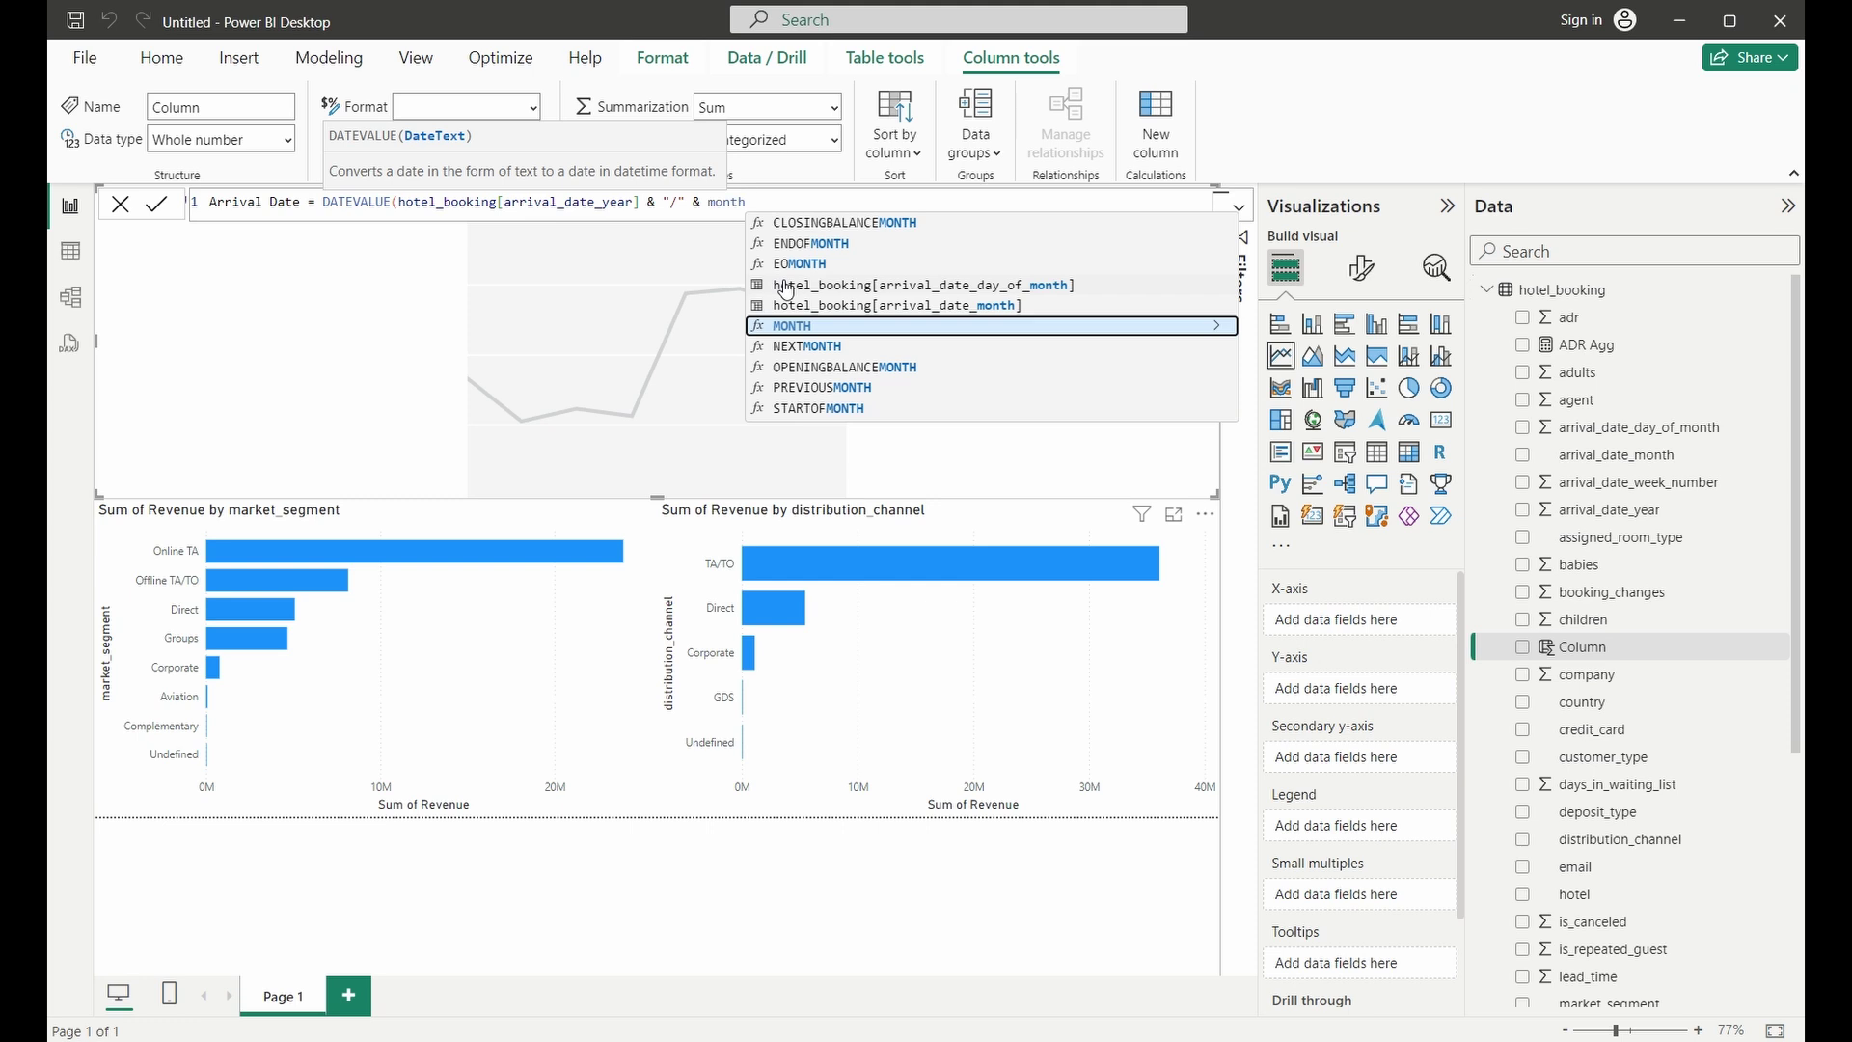
key(Up)
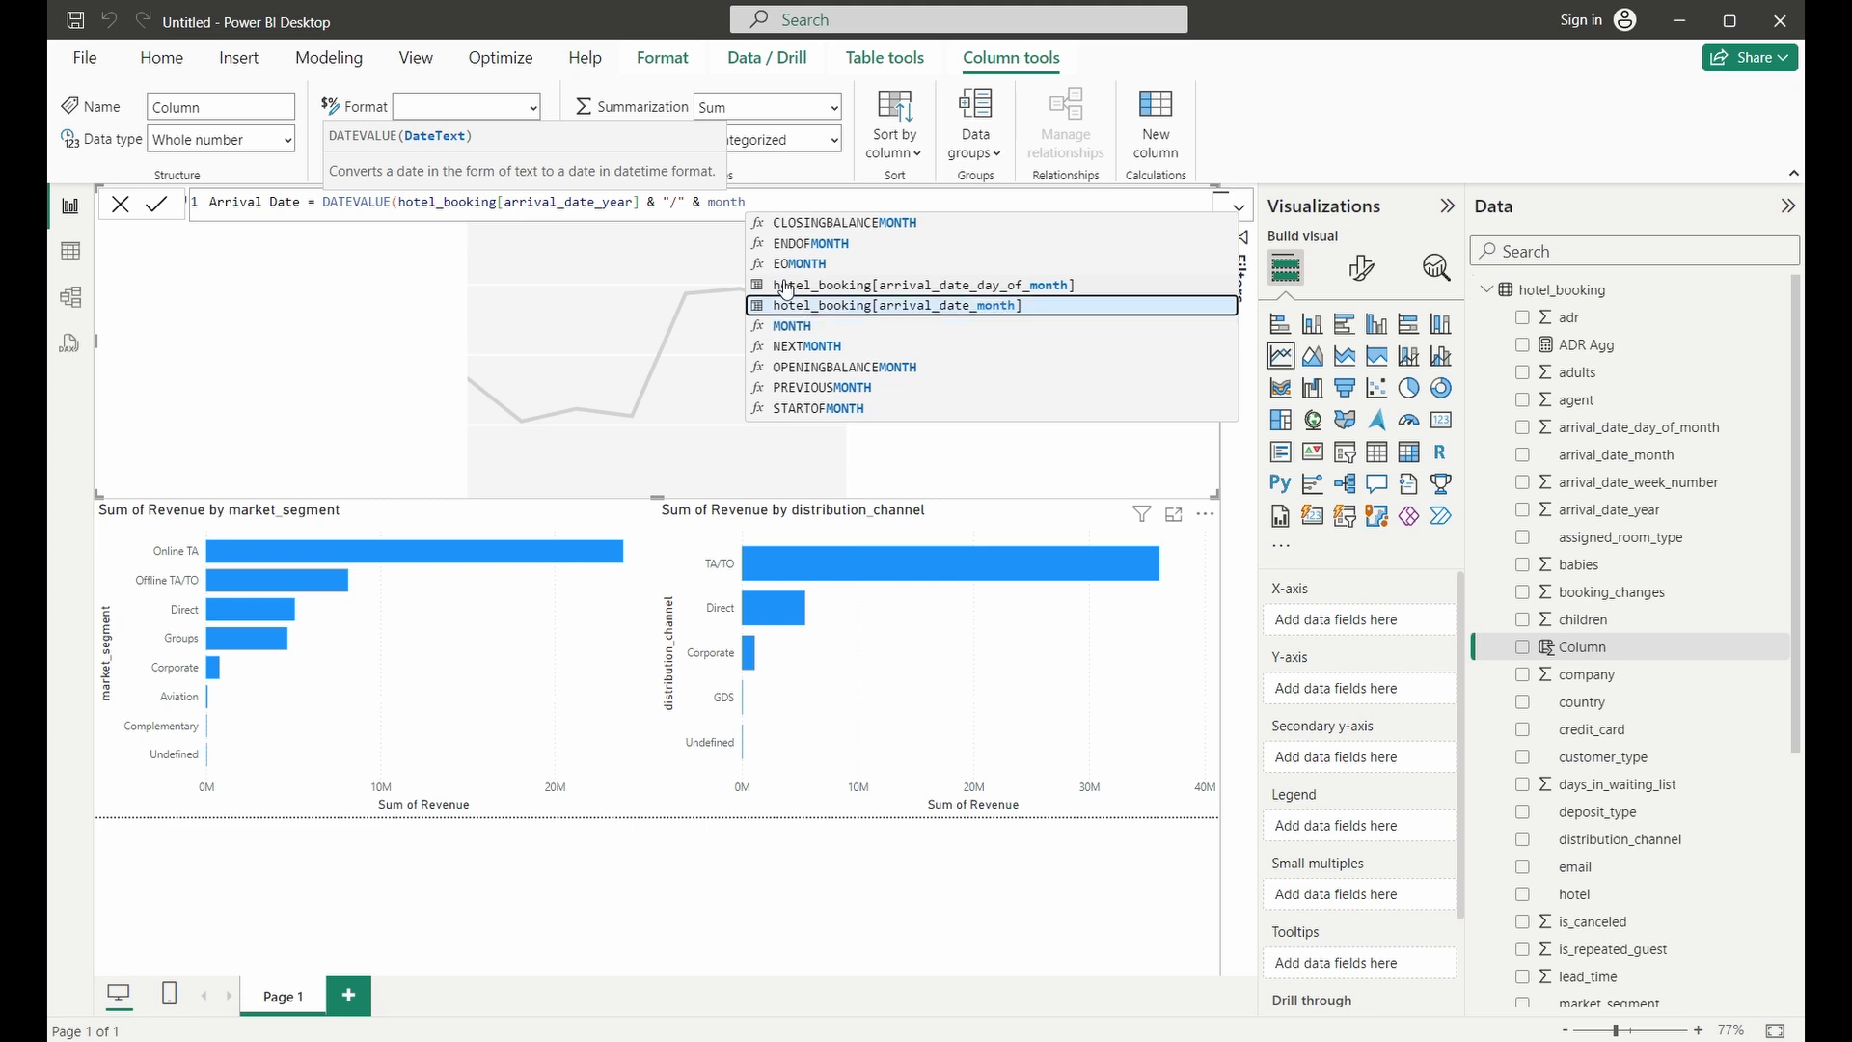
key(Tab)
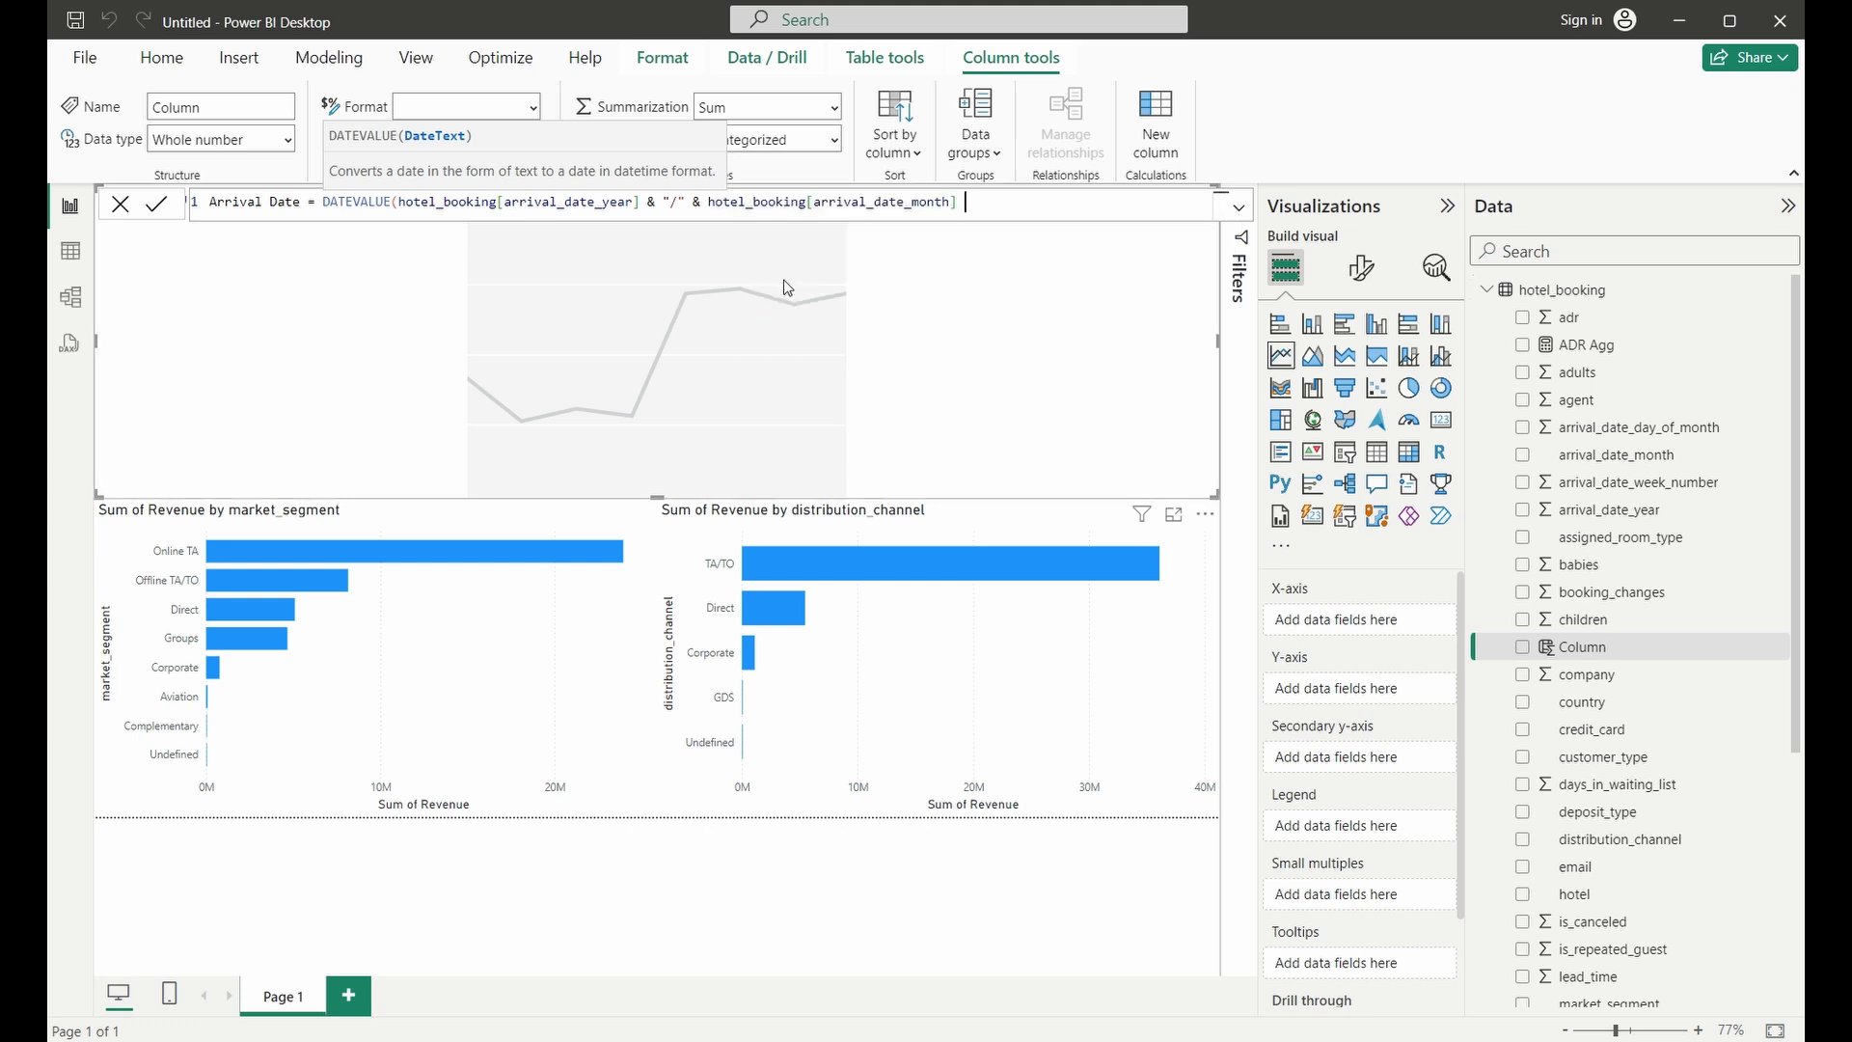
text(&)
text(")
text(/" & day)
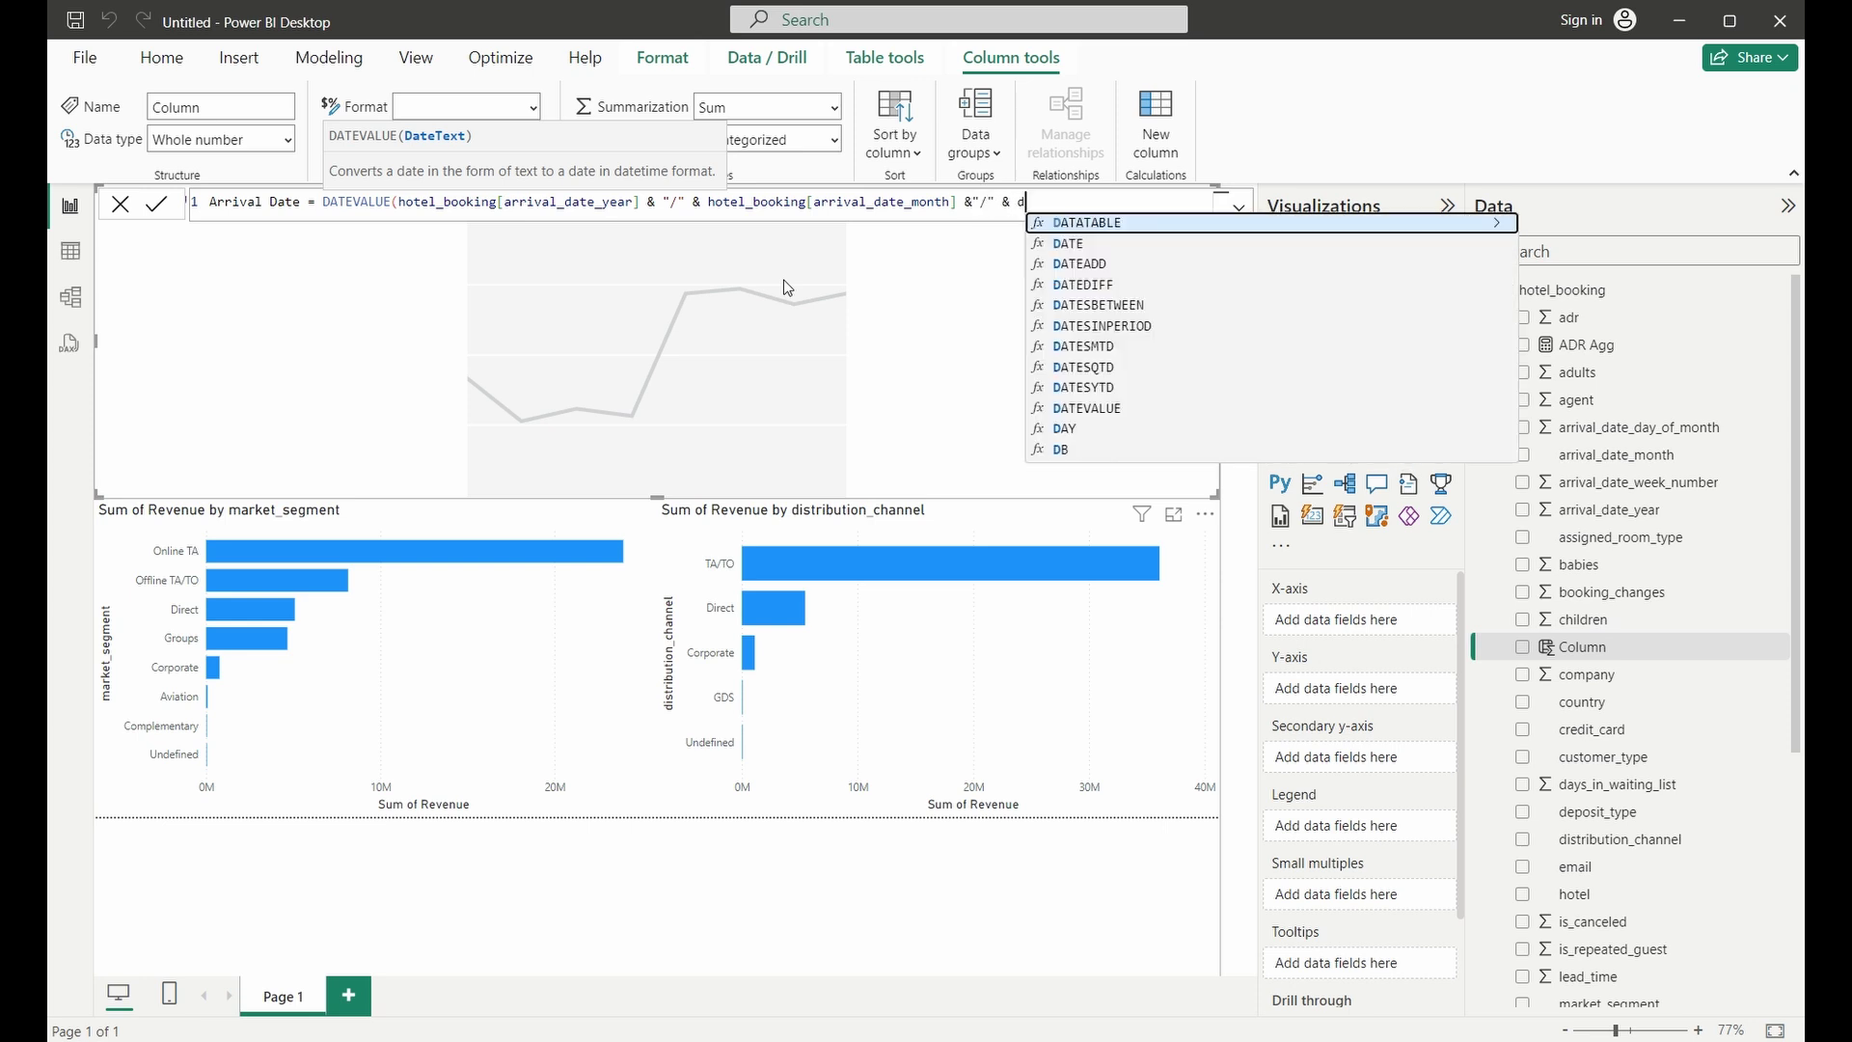
key(Down)
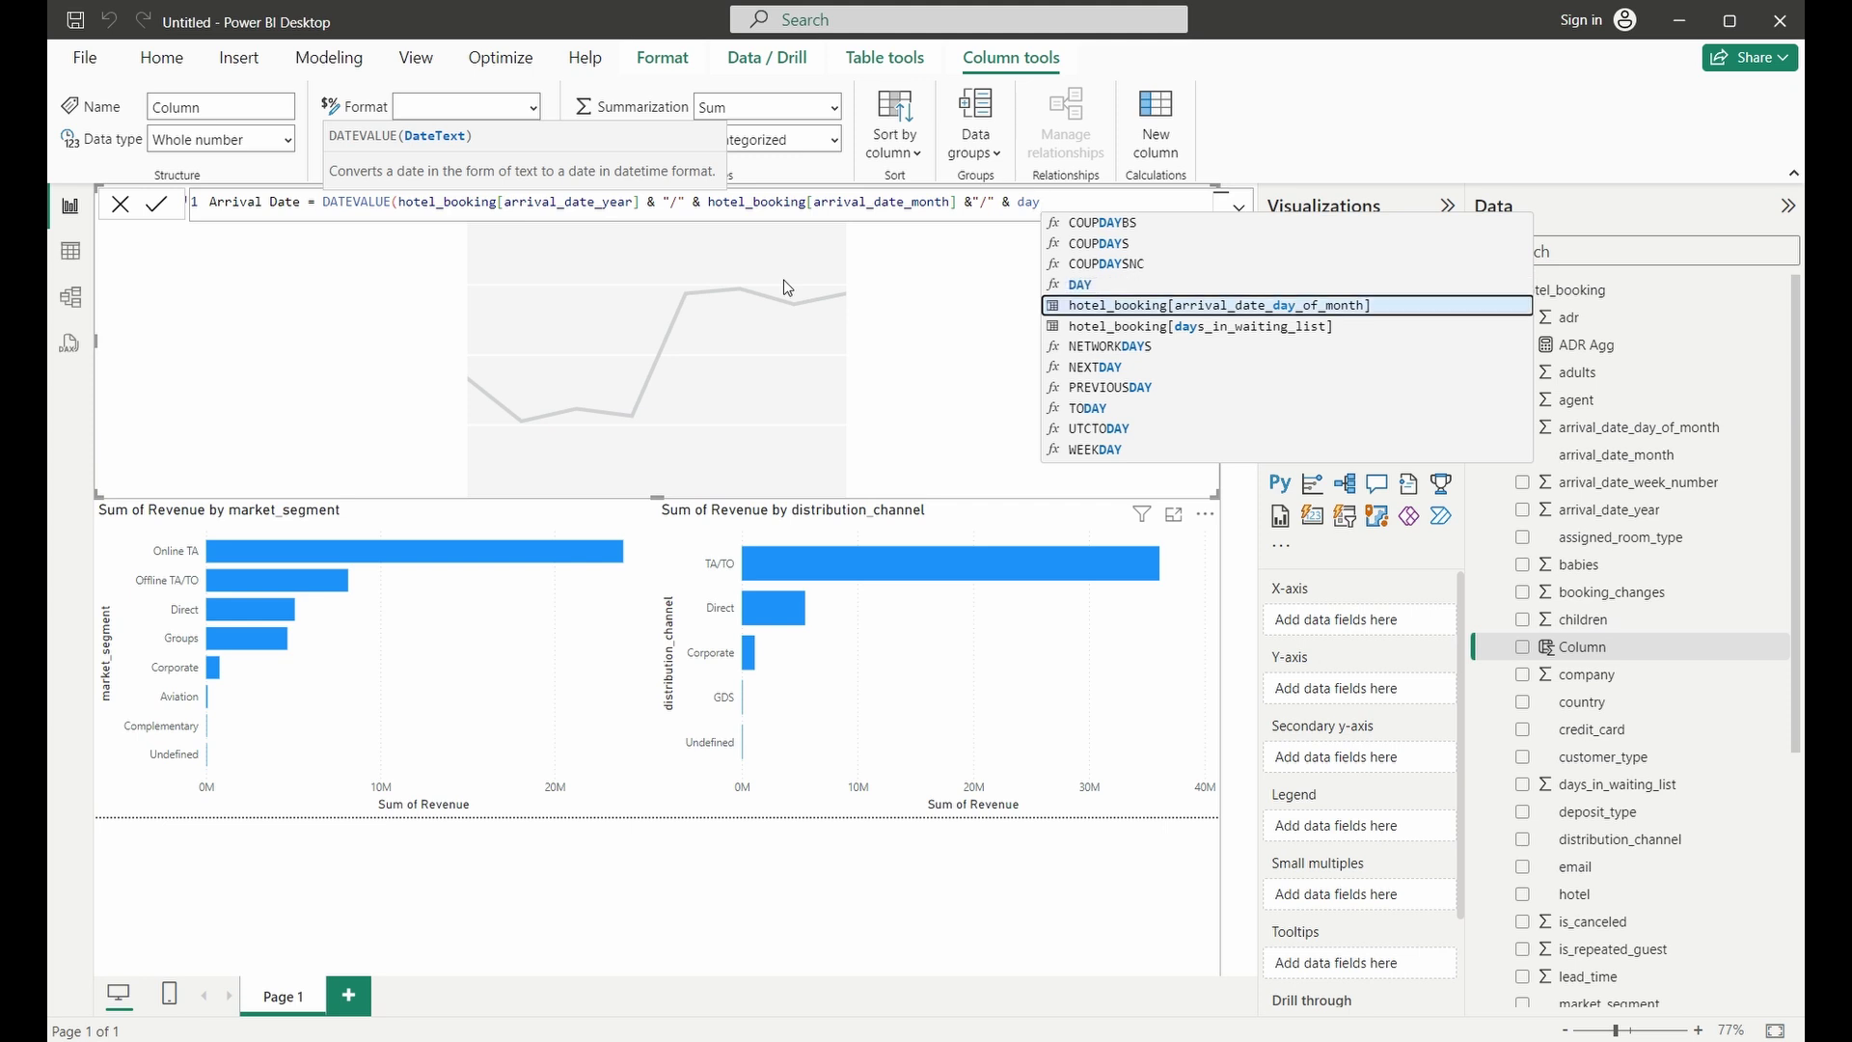
key(Tab)
text())
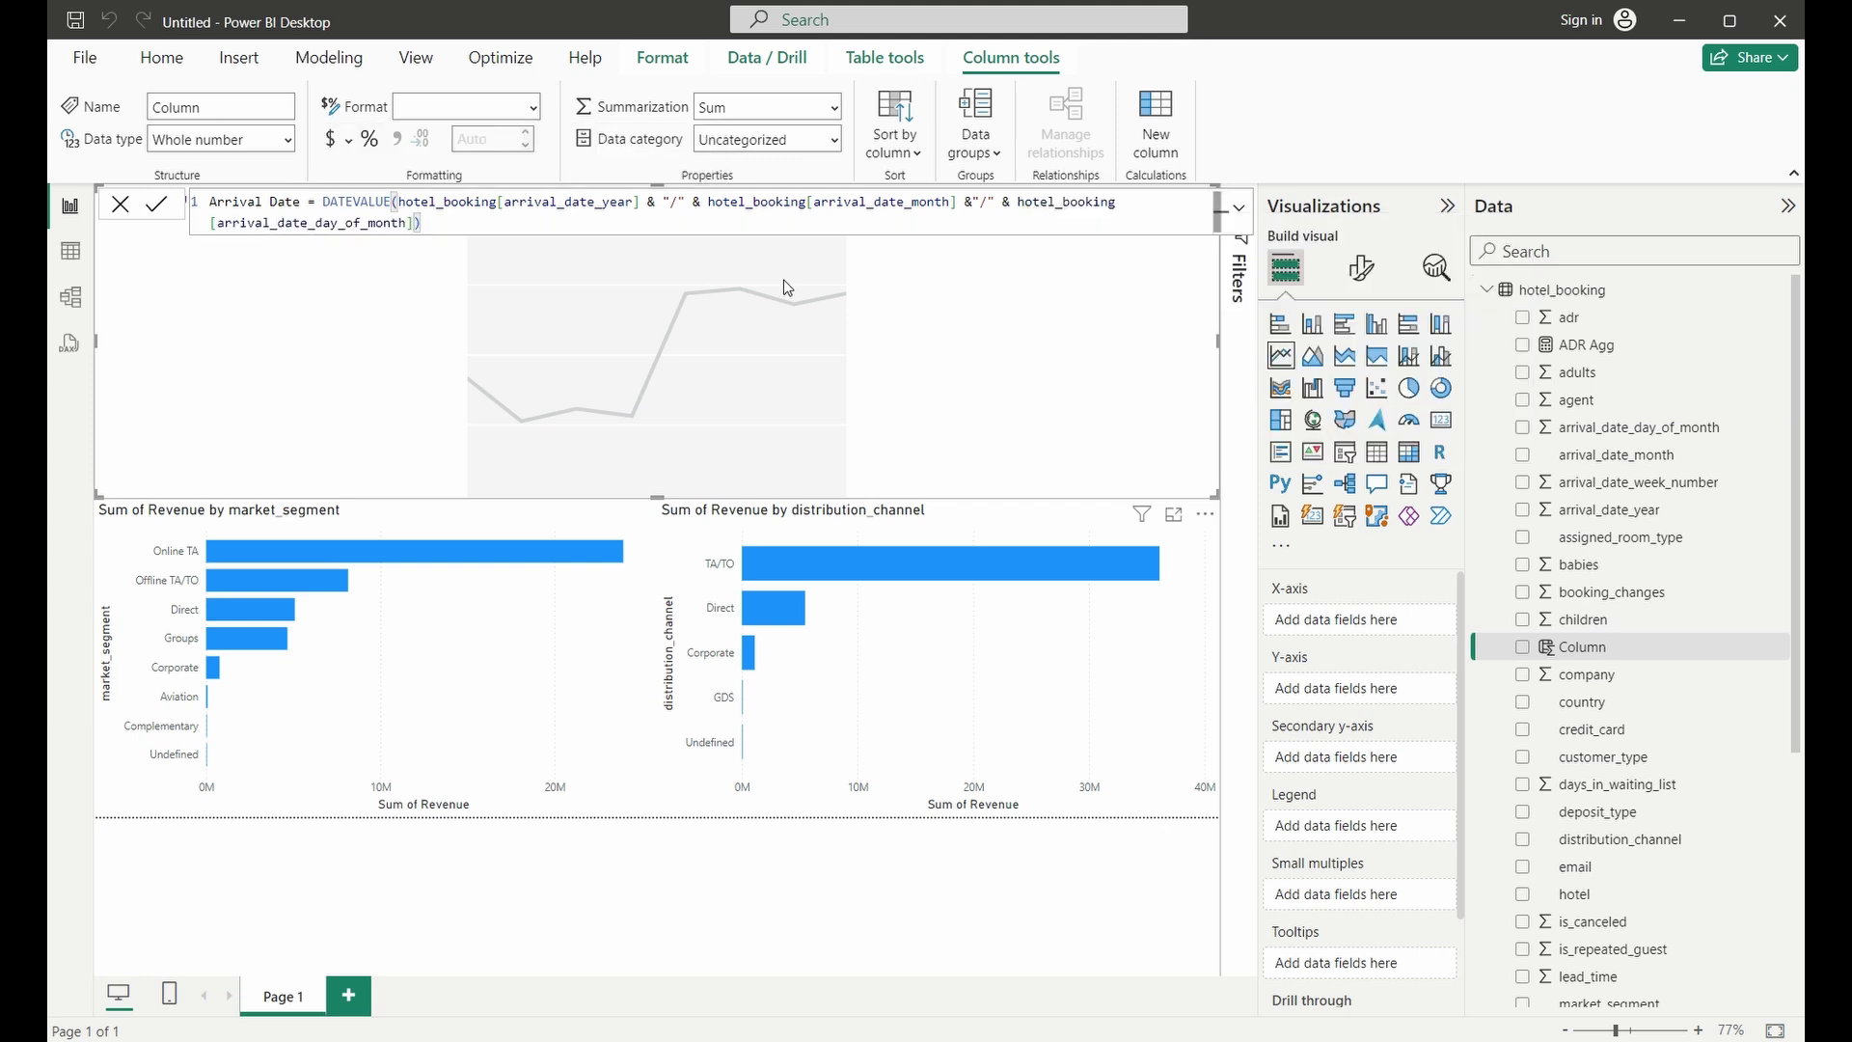
key(Return)
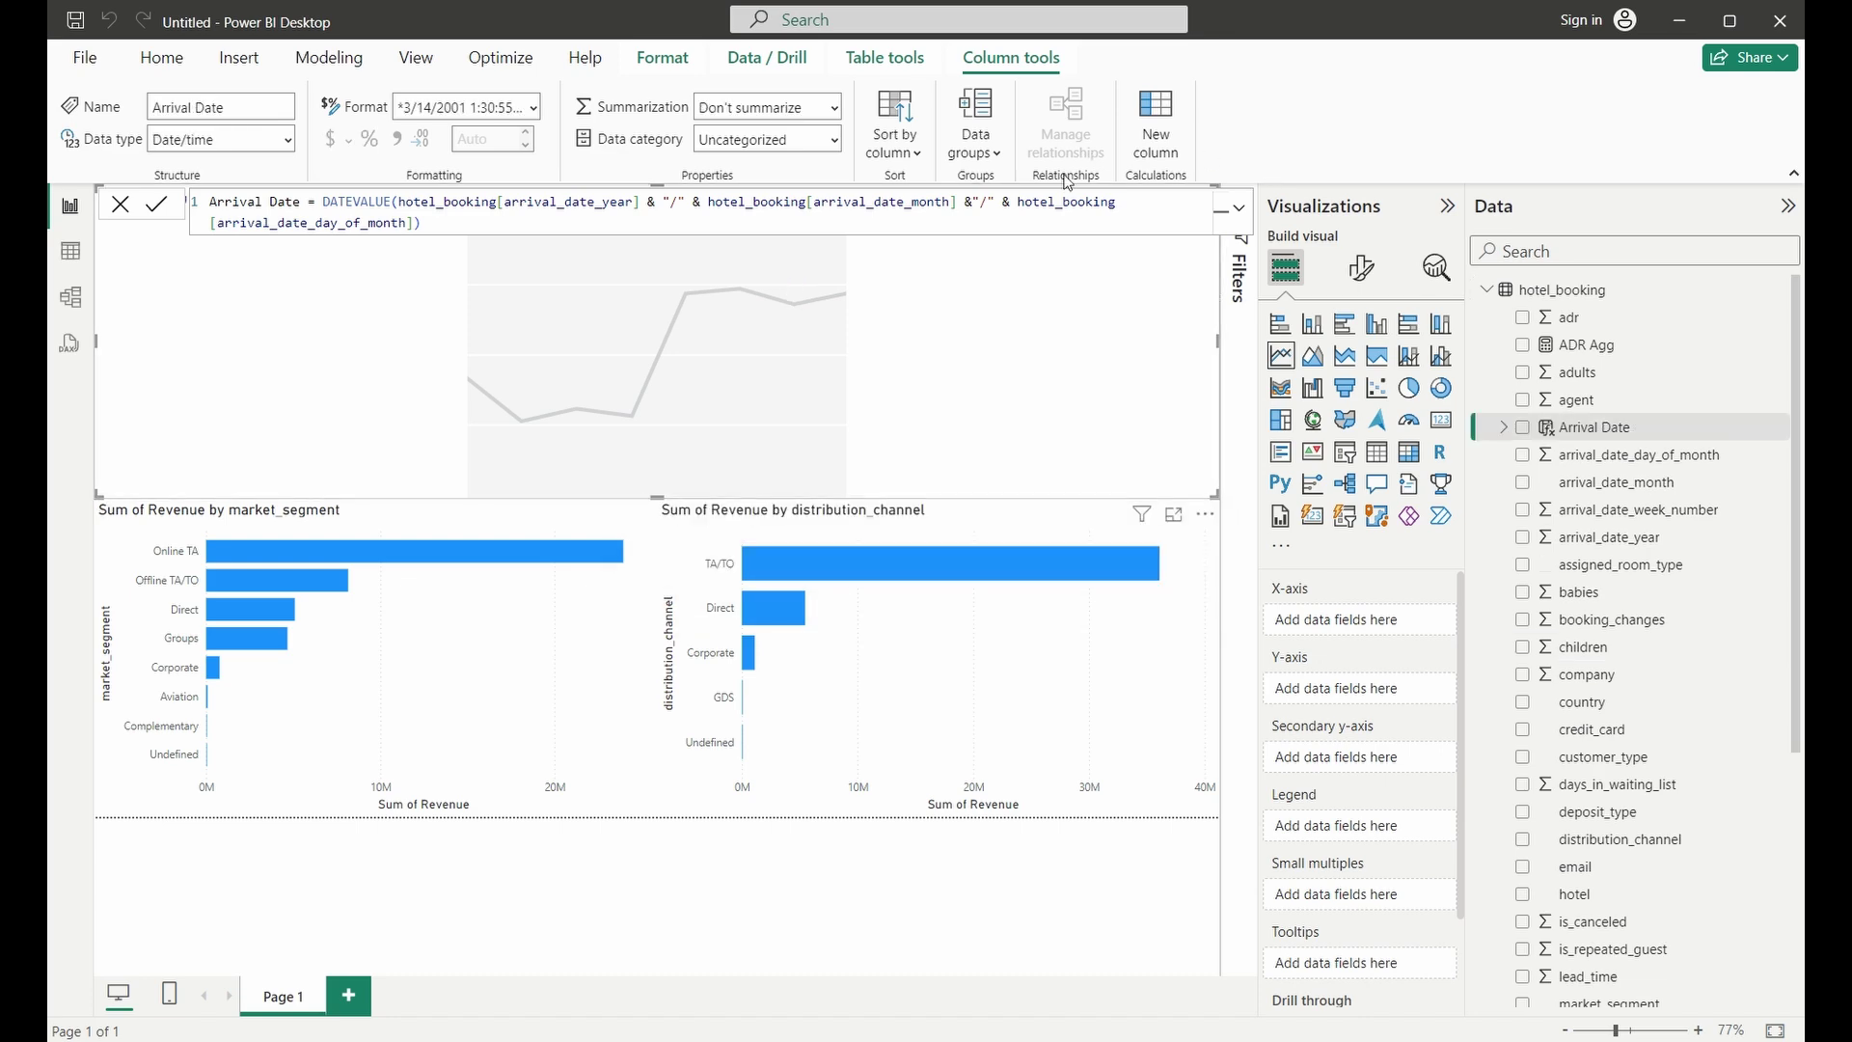
Step: Compare the Arrival Date column with the arrival year, month and day-of-month columns in the hotel_booking data table
click(71, 251)
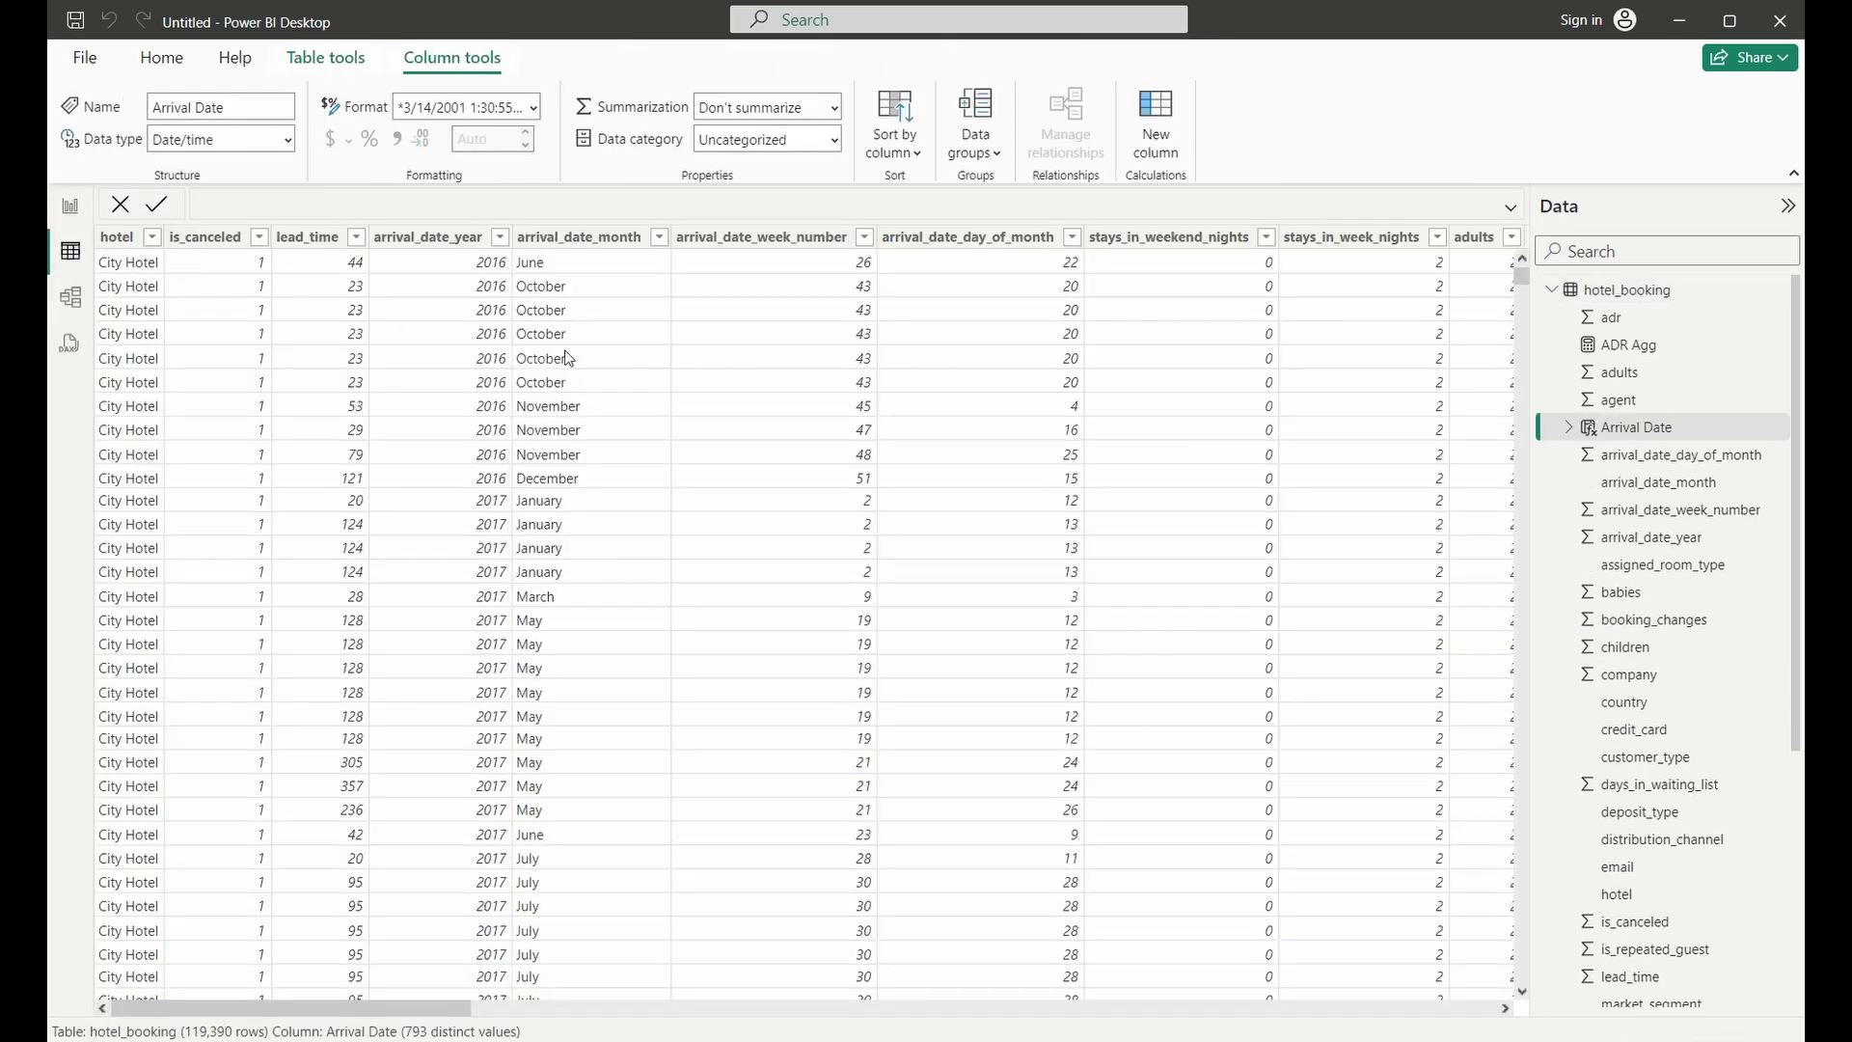
drag(368, 1005, 1398, 1007)
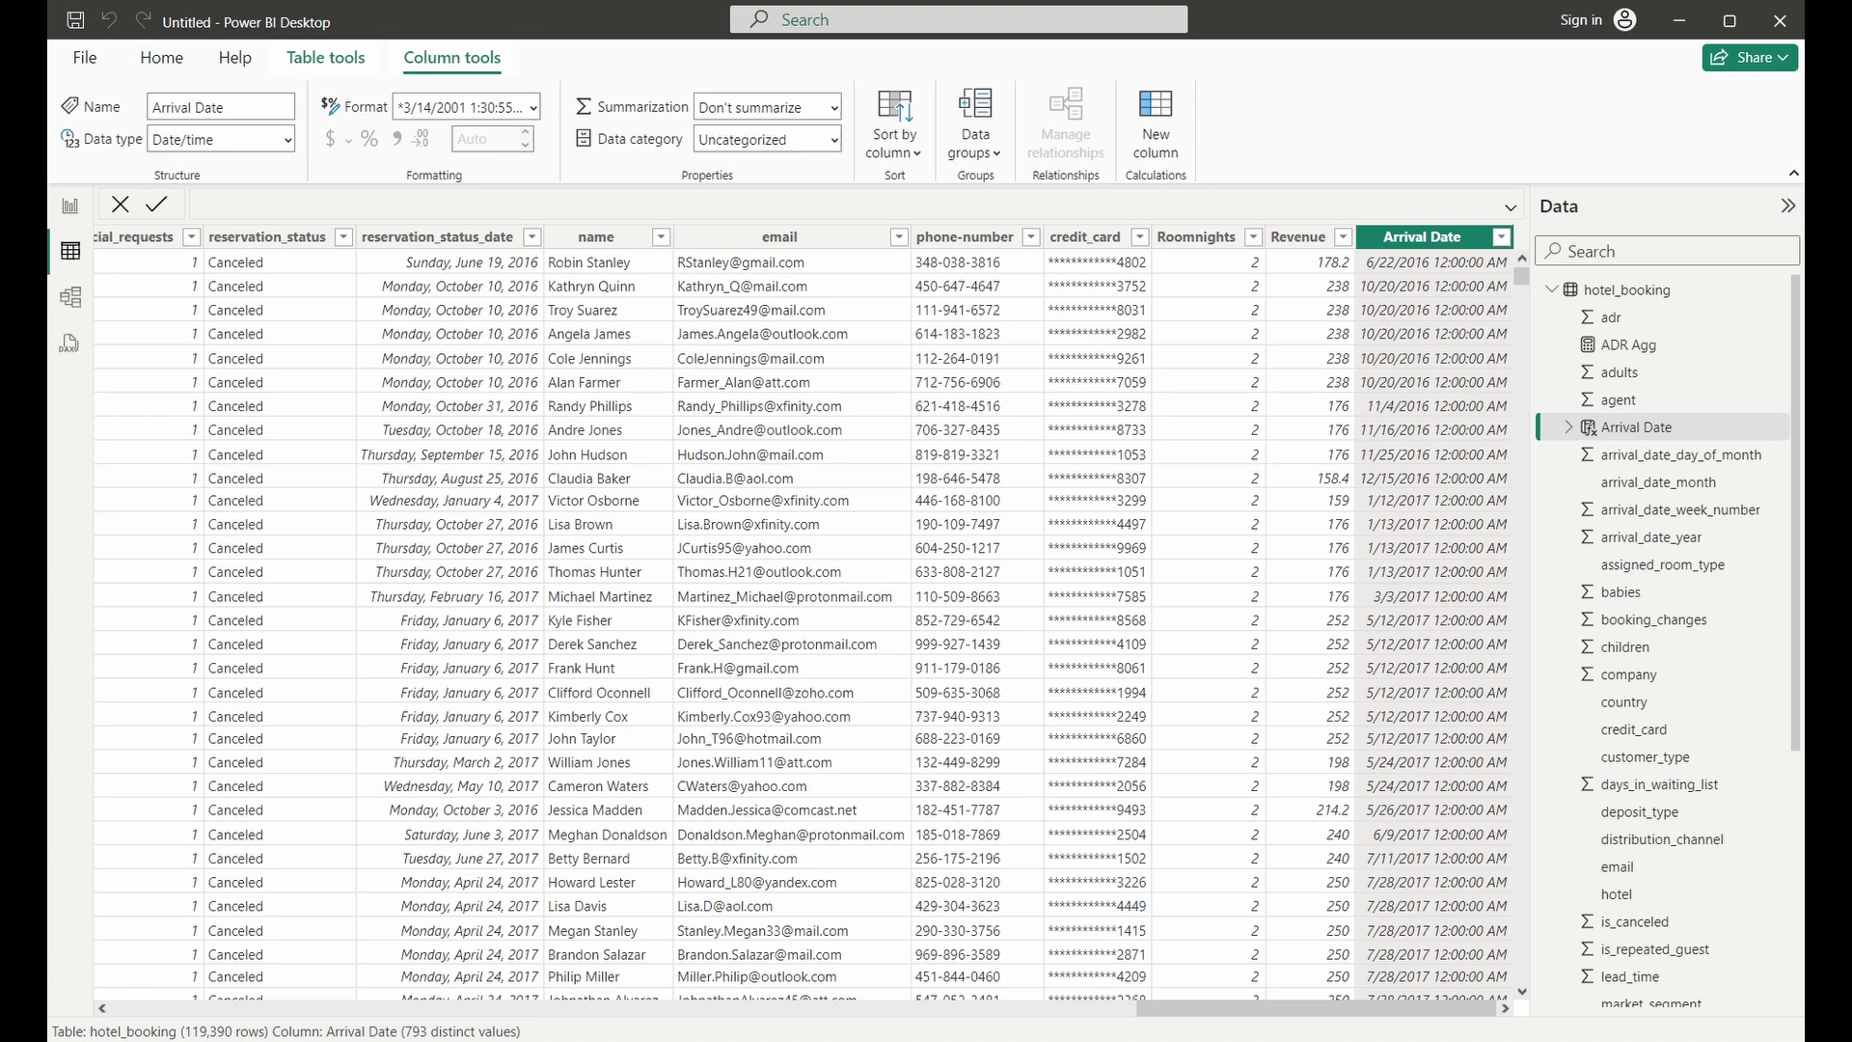
drag(1369, 1007, 438, 1008)
drag(589, 1008, 501, 1032)
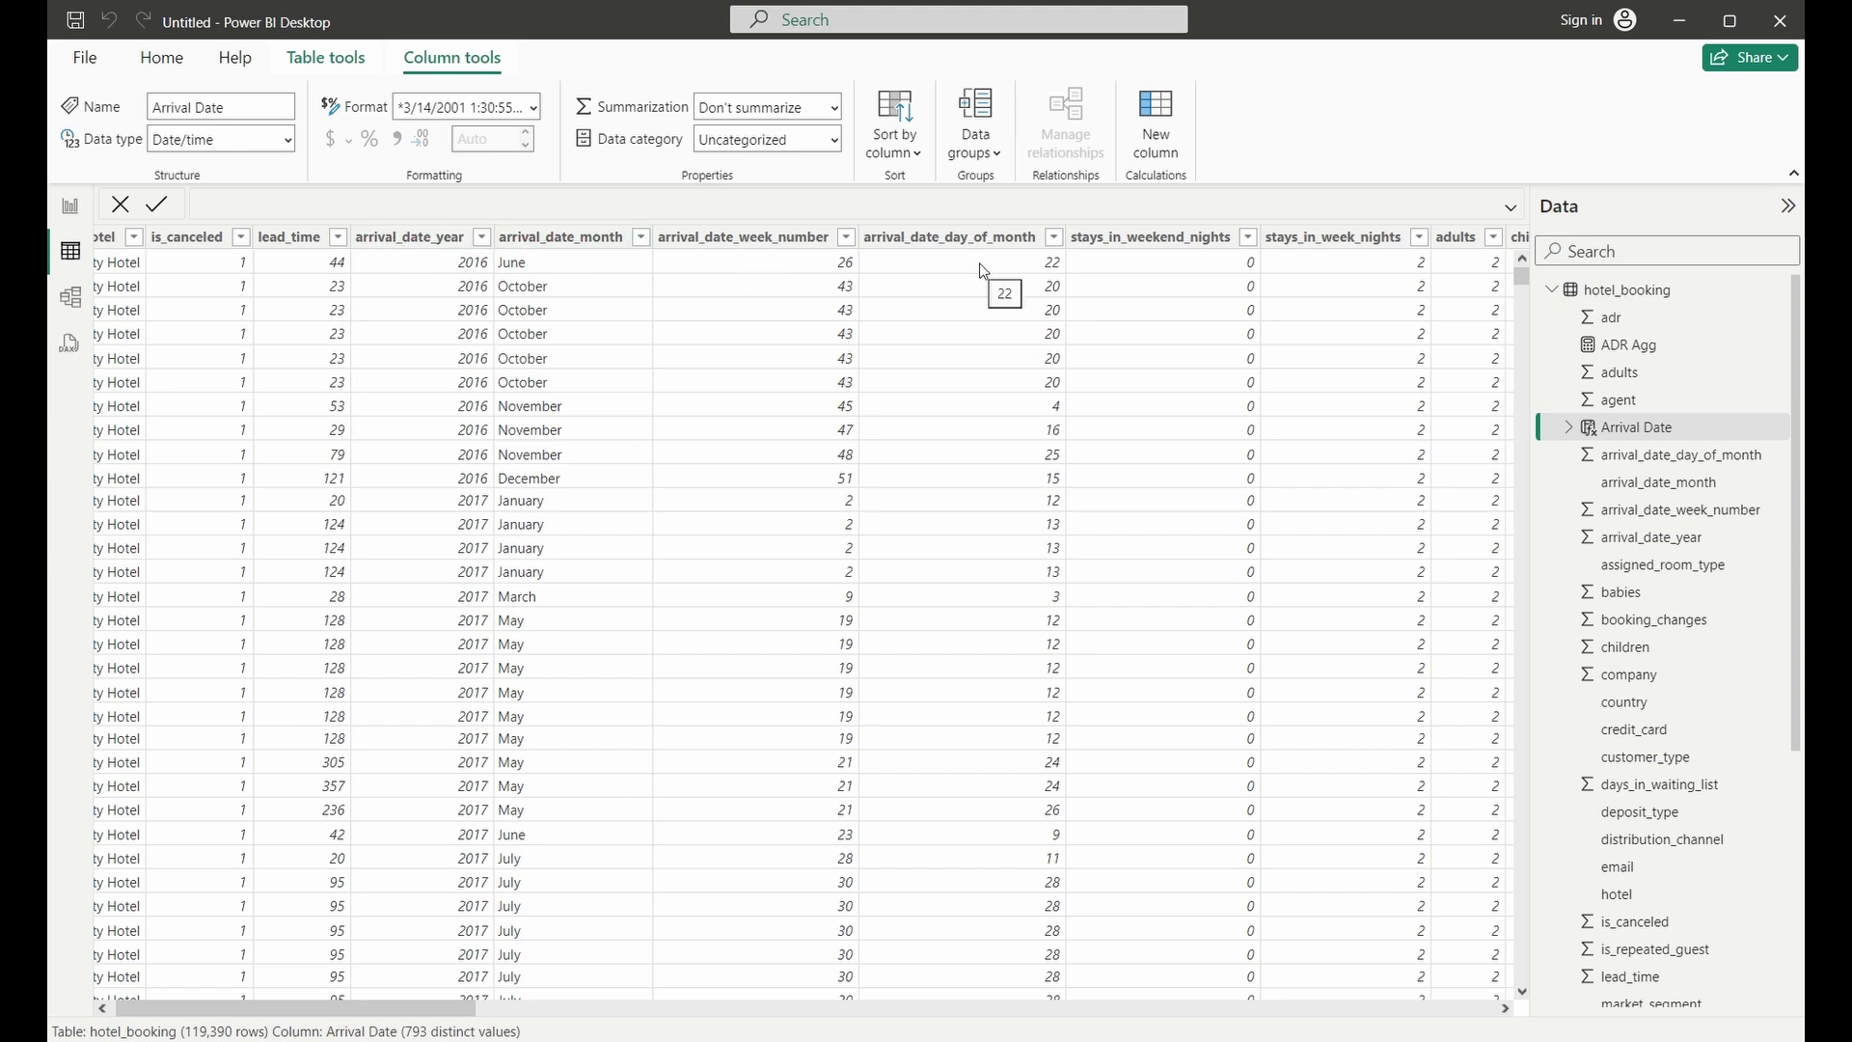
drag(370, 1008, 1388, 1008)
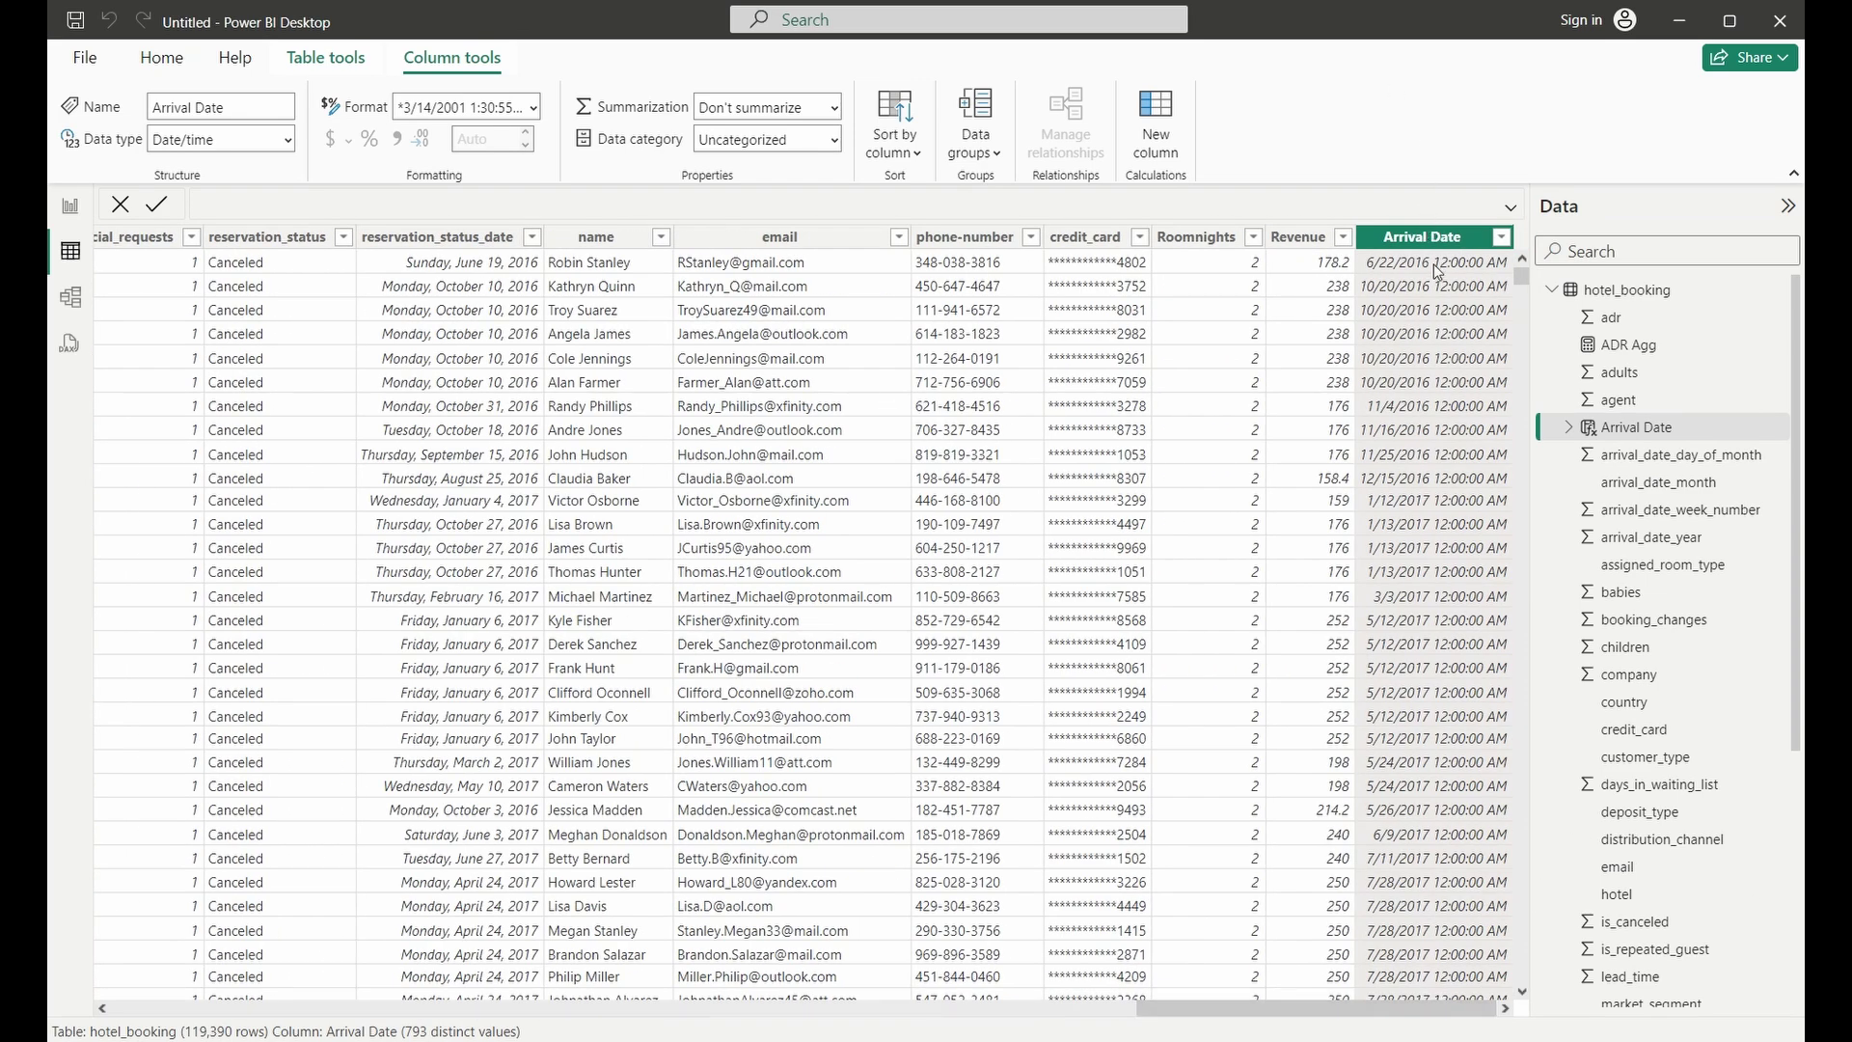
Step: Return to the report and assign Arrival Date to the empty line chart's X-axis and Revenue to its Y-axis
click(71, 205)
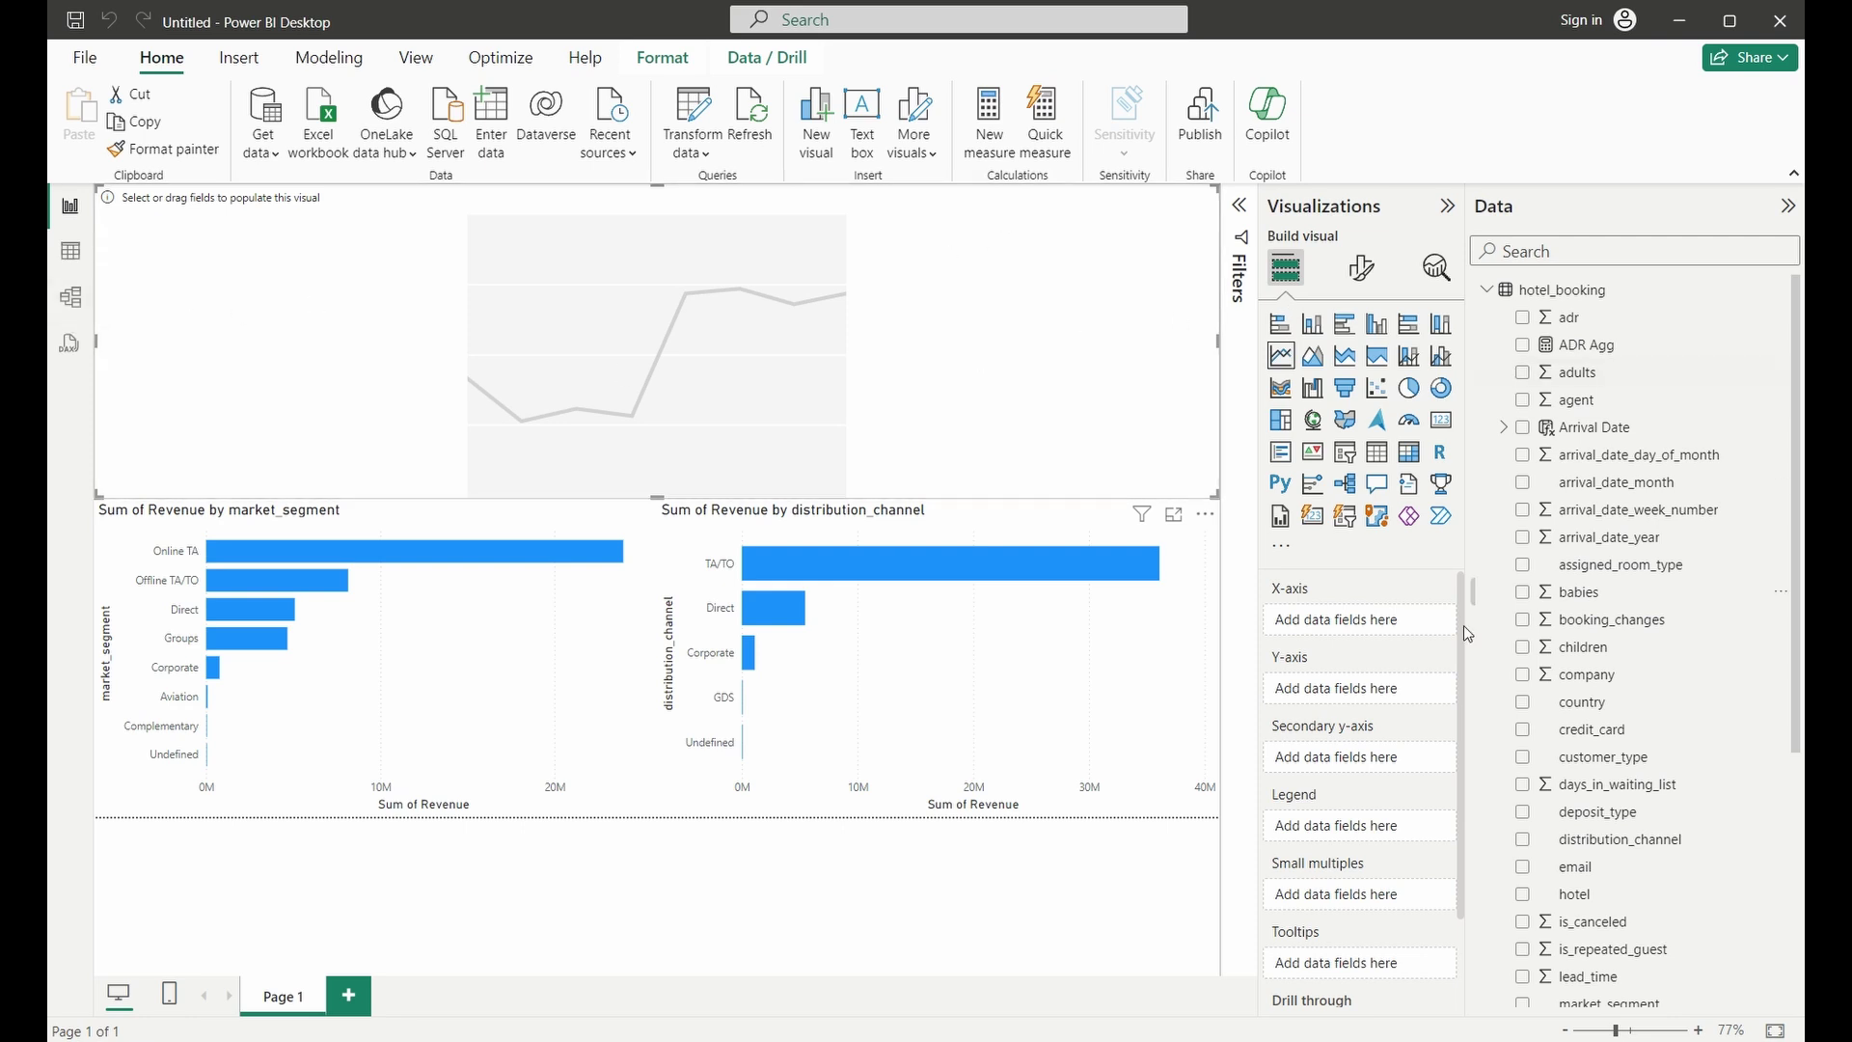
drag(1625, 430, 1386, 632)
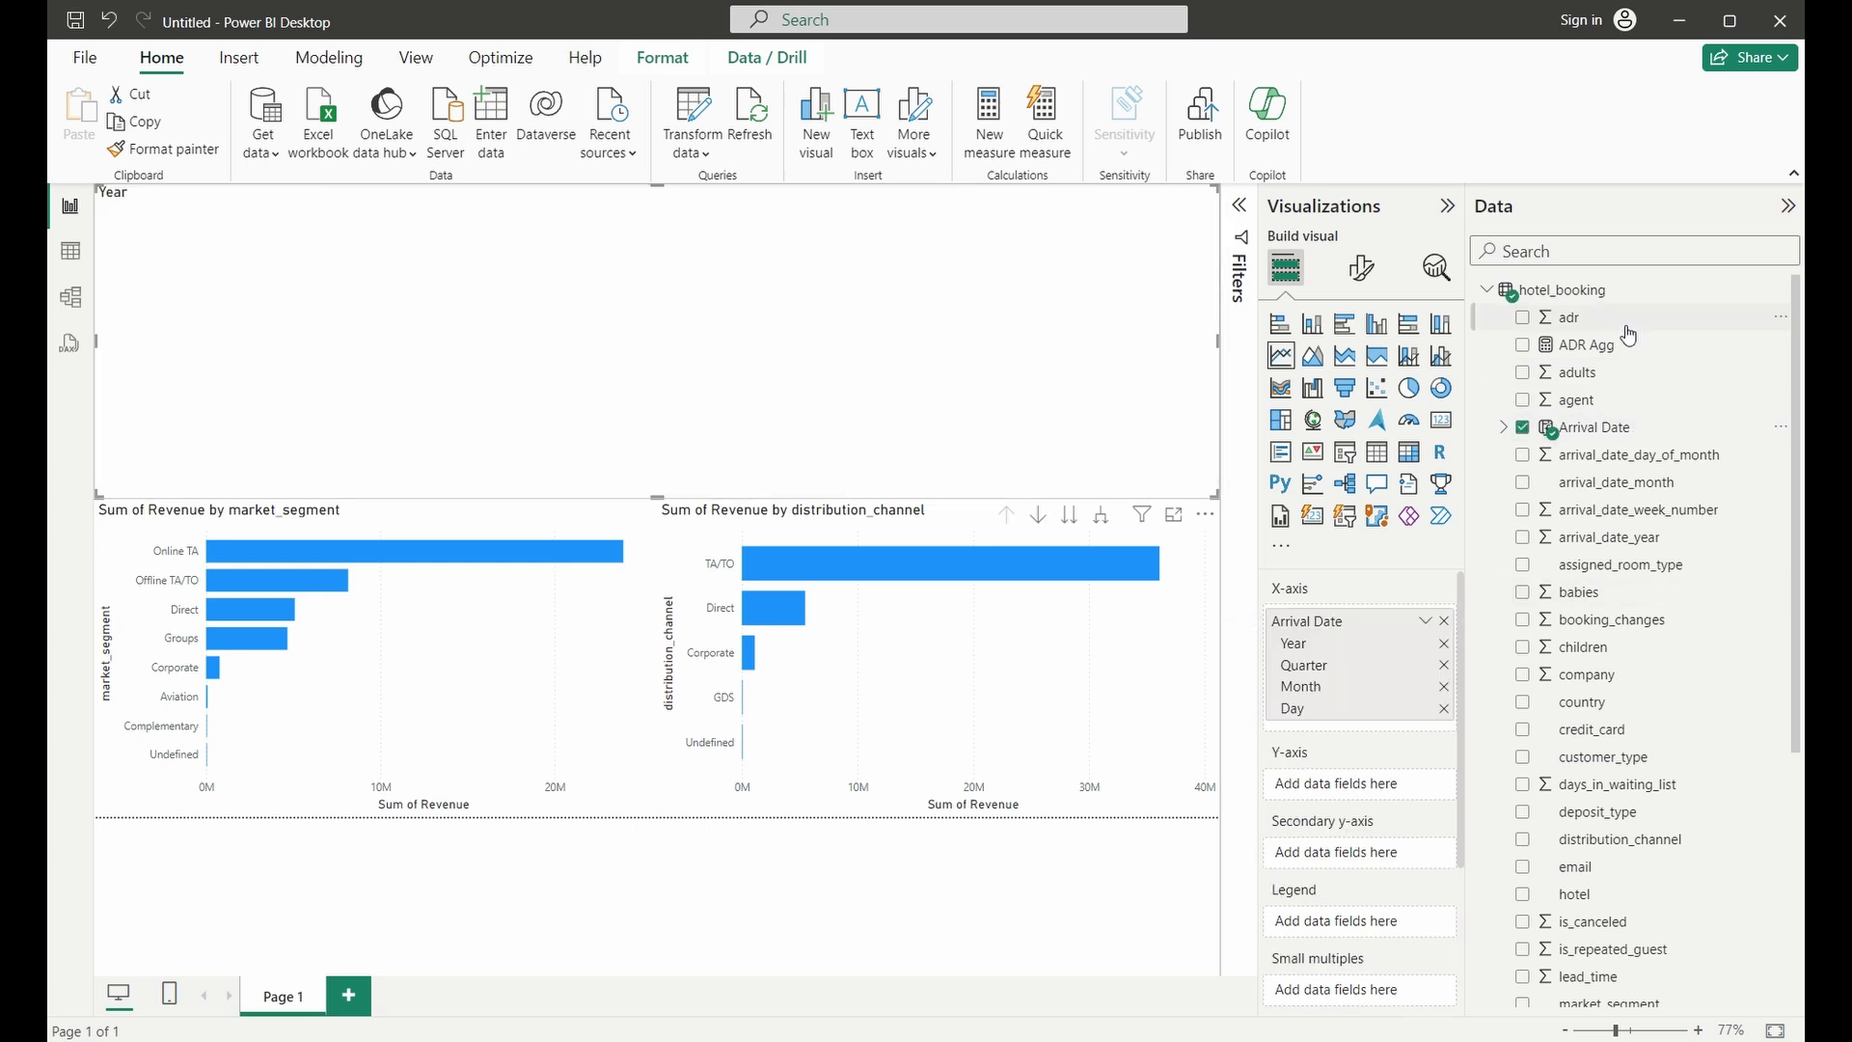
scroll(1658, 793, down, 5)
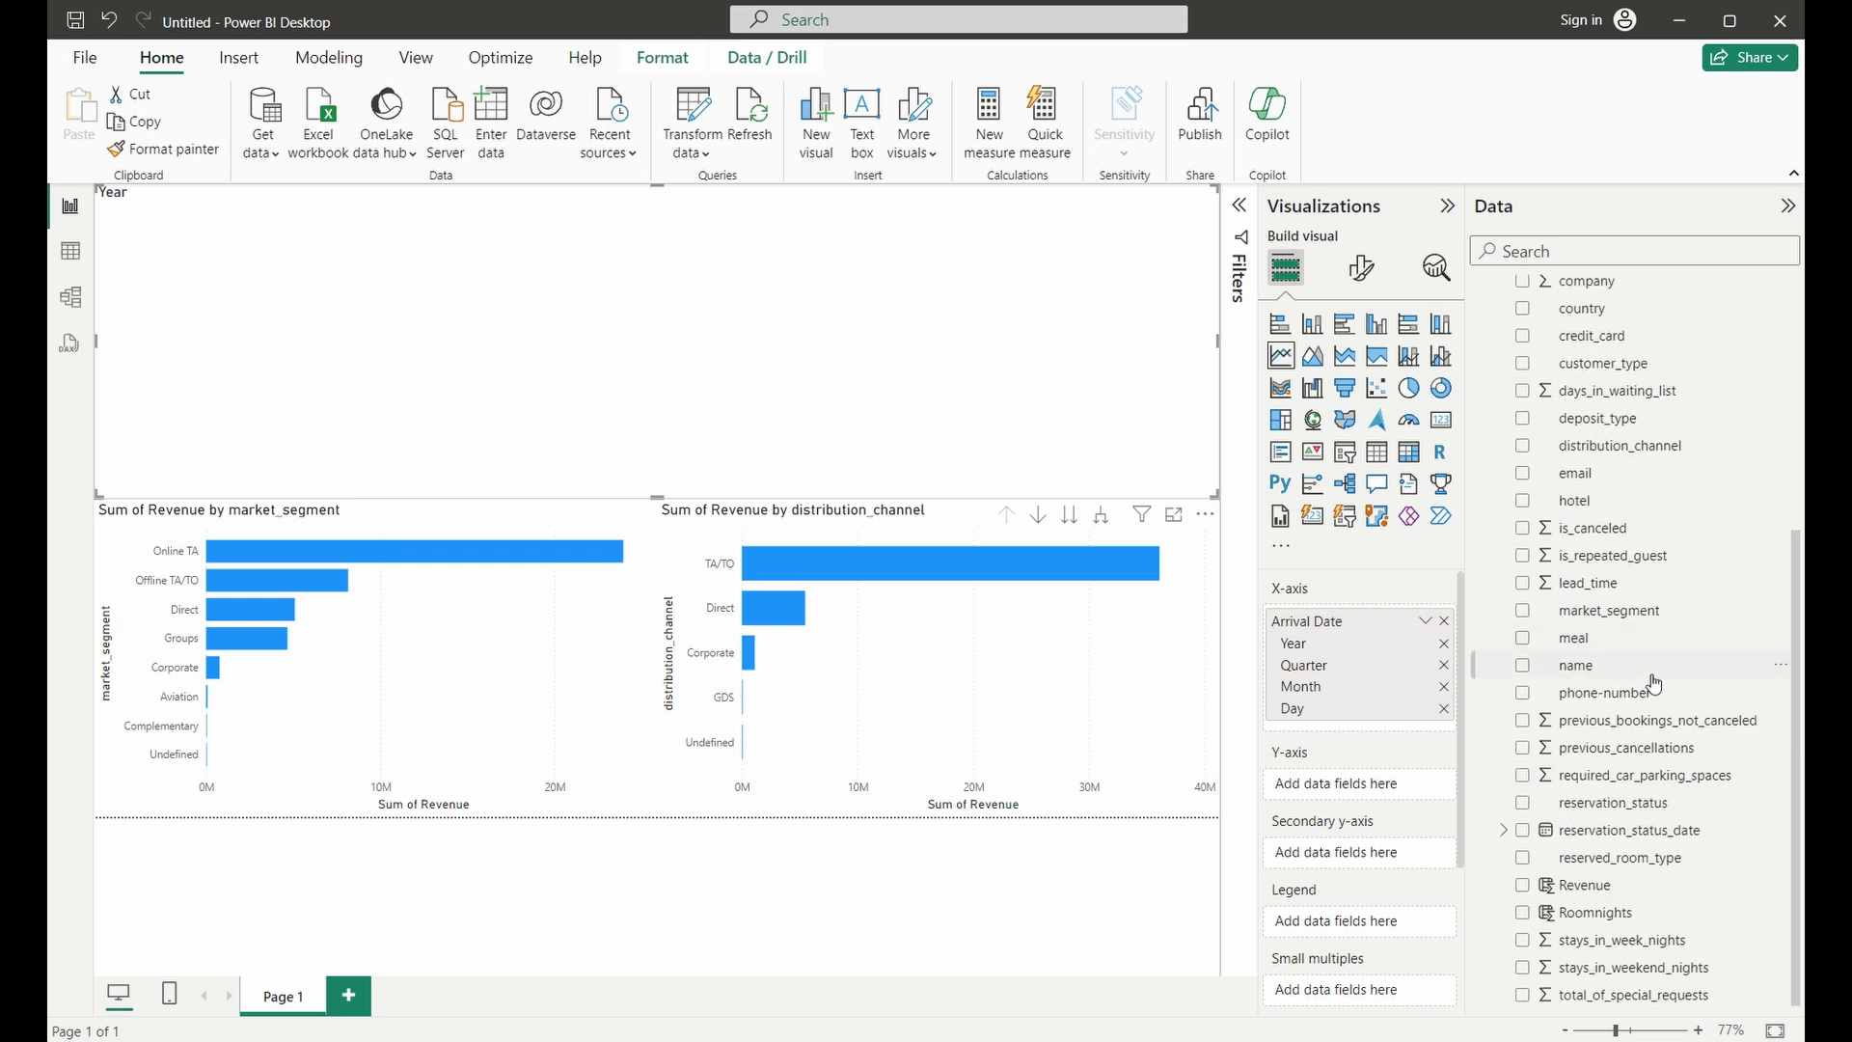
drag(1602, 891, 1360, 784)
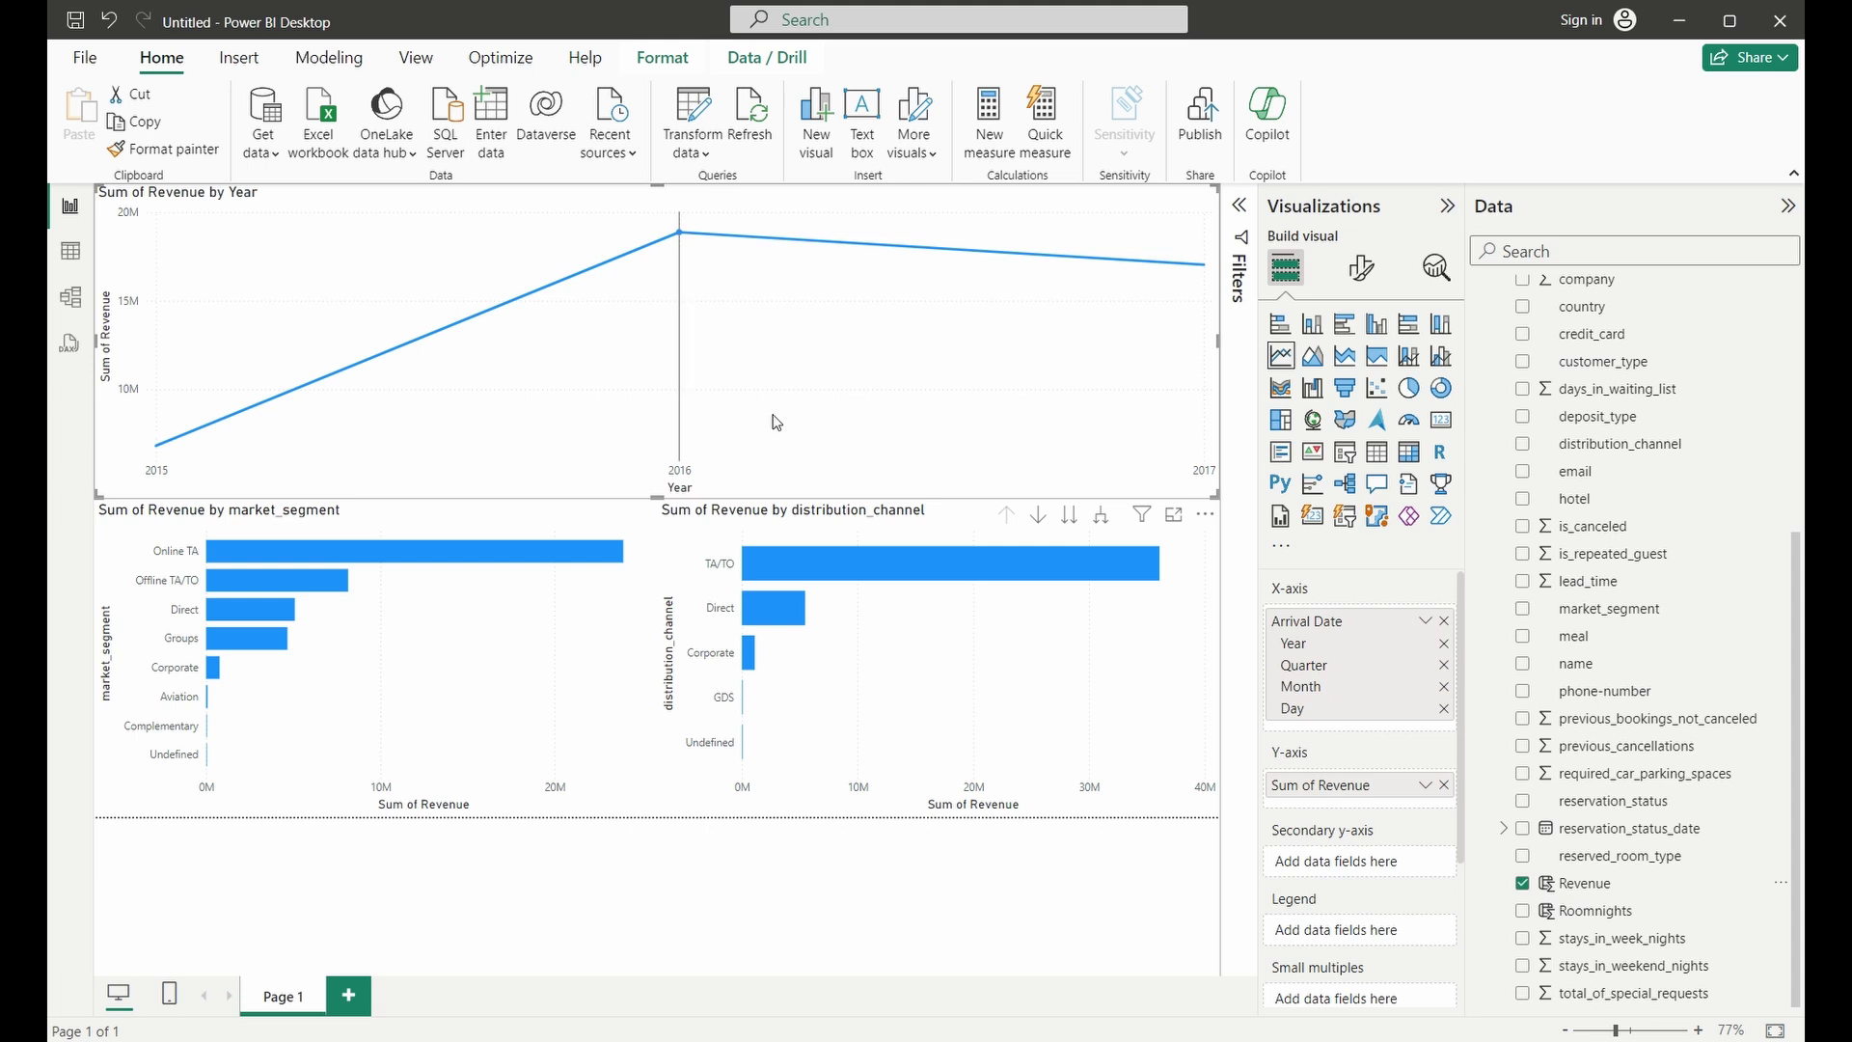
Step: Take the revenue line chart level by level through Quarter, Month and Day, and drill back up to Year
mouse_move(1123, 318)
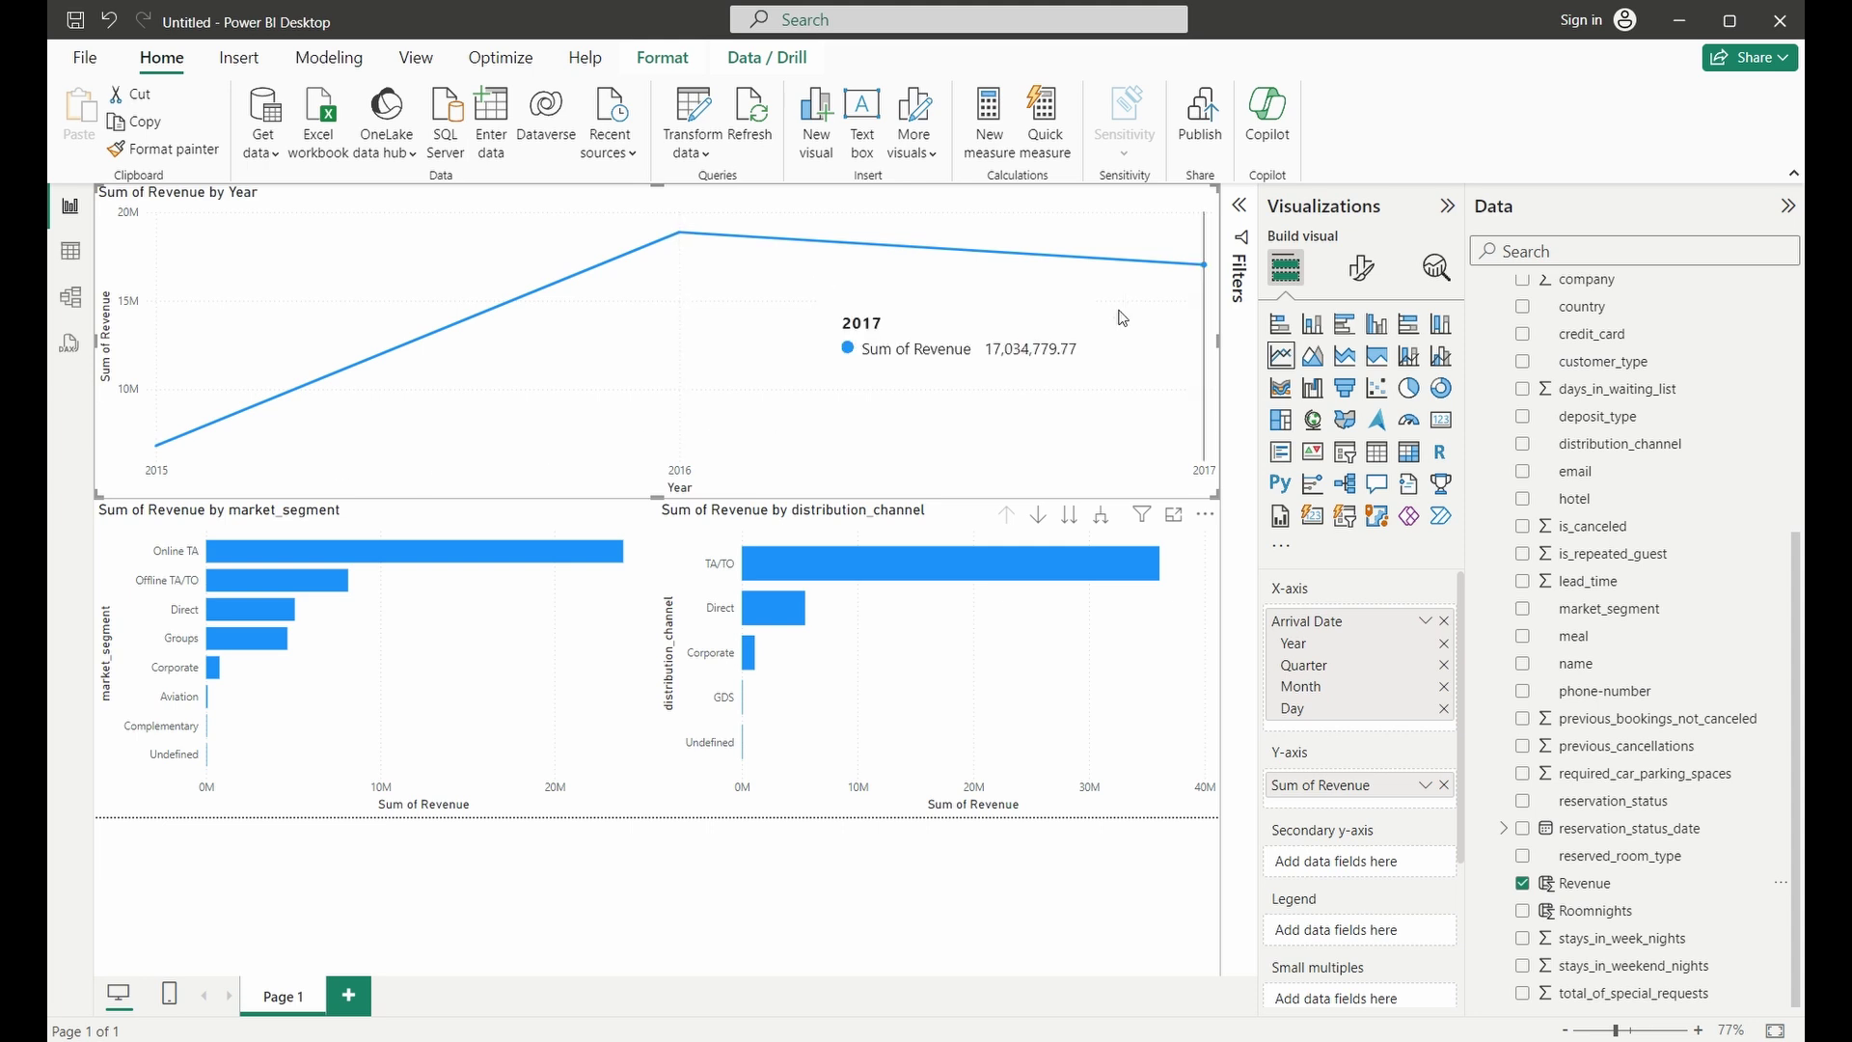
click(1074, 518)
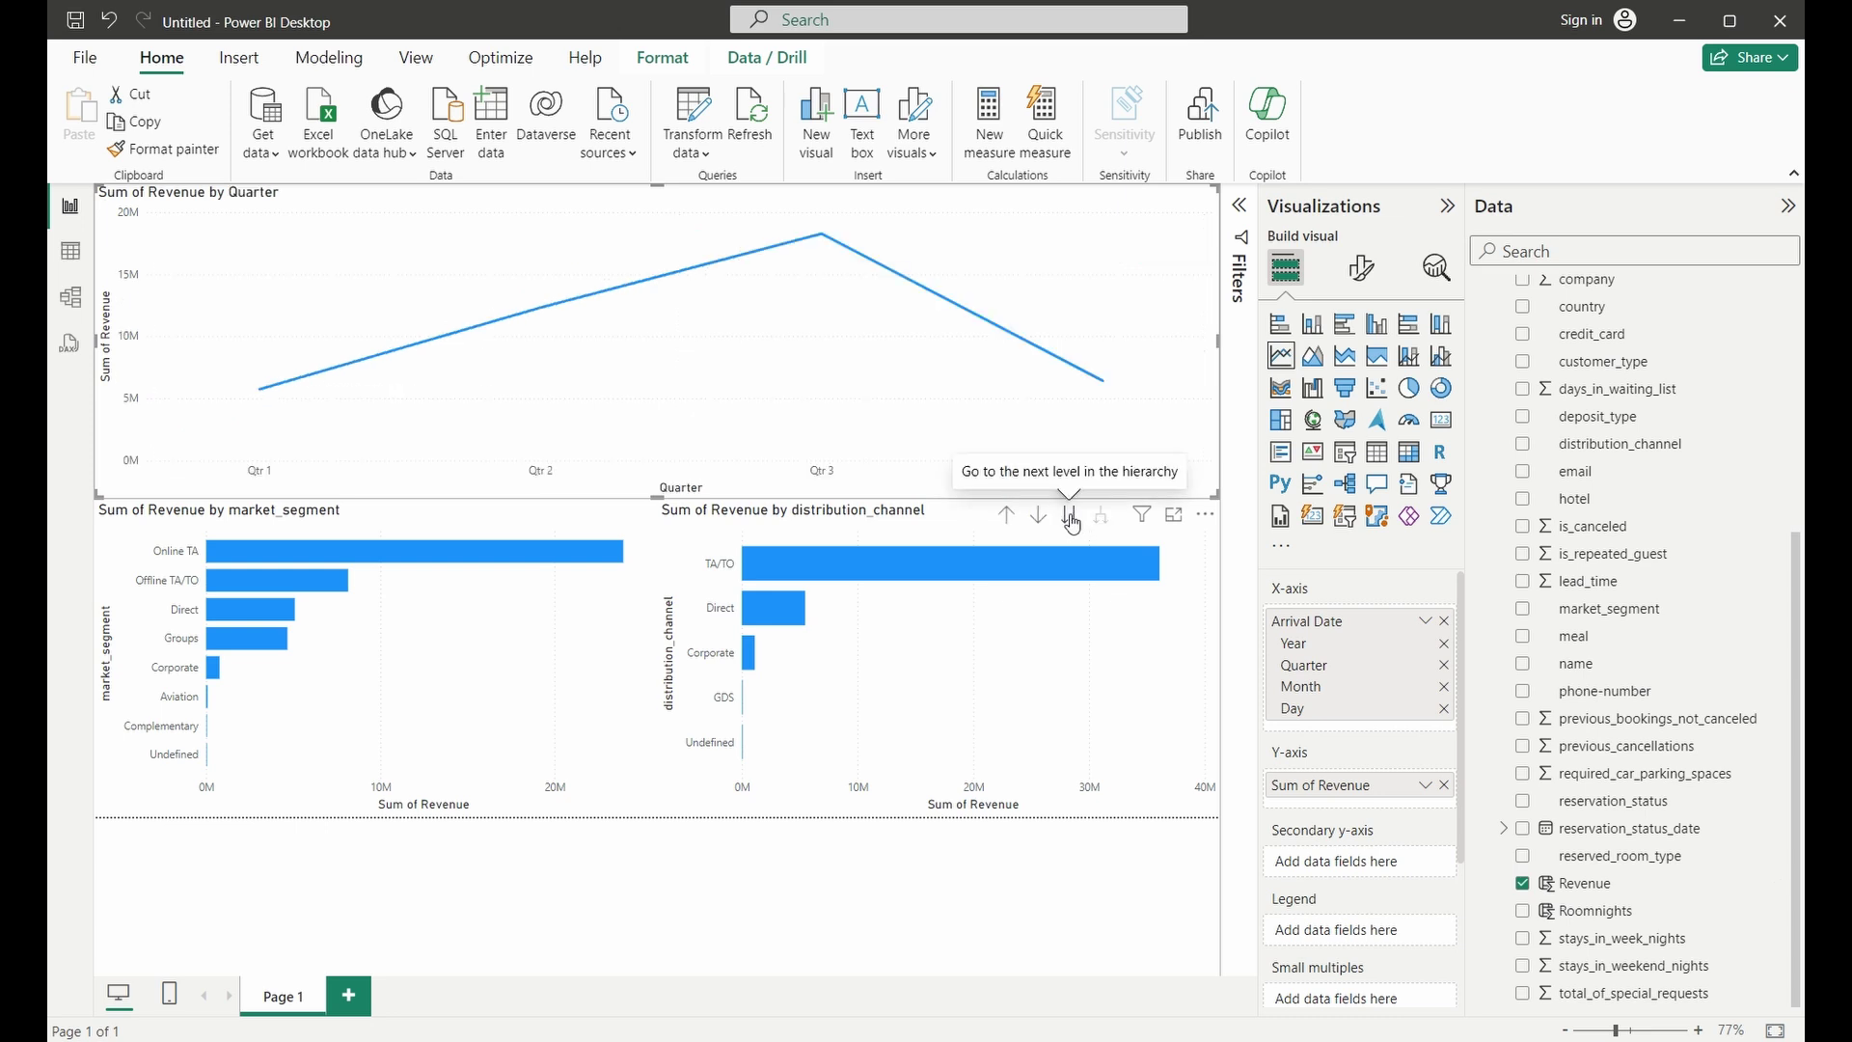
click(1072, 519)
click(1072, 519)
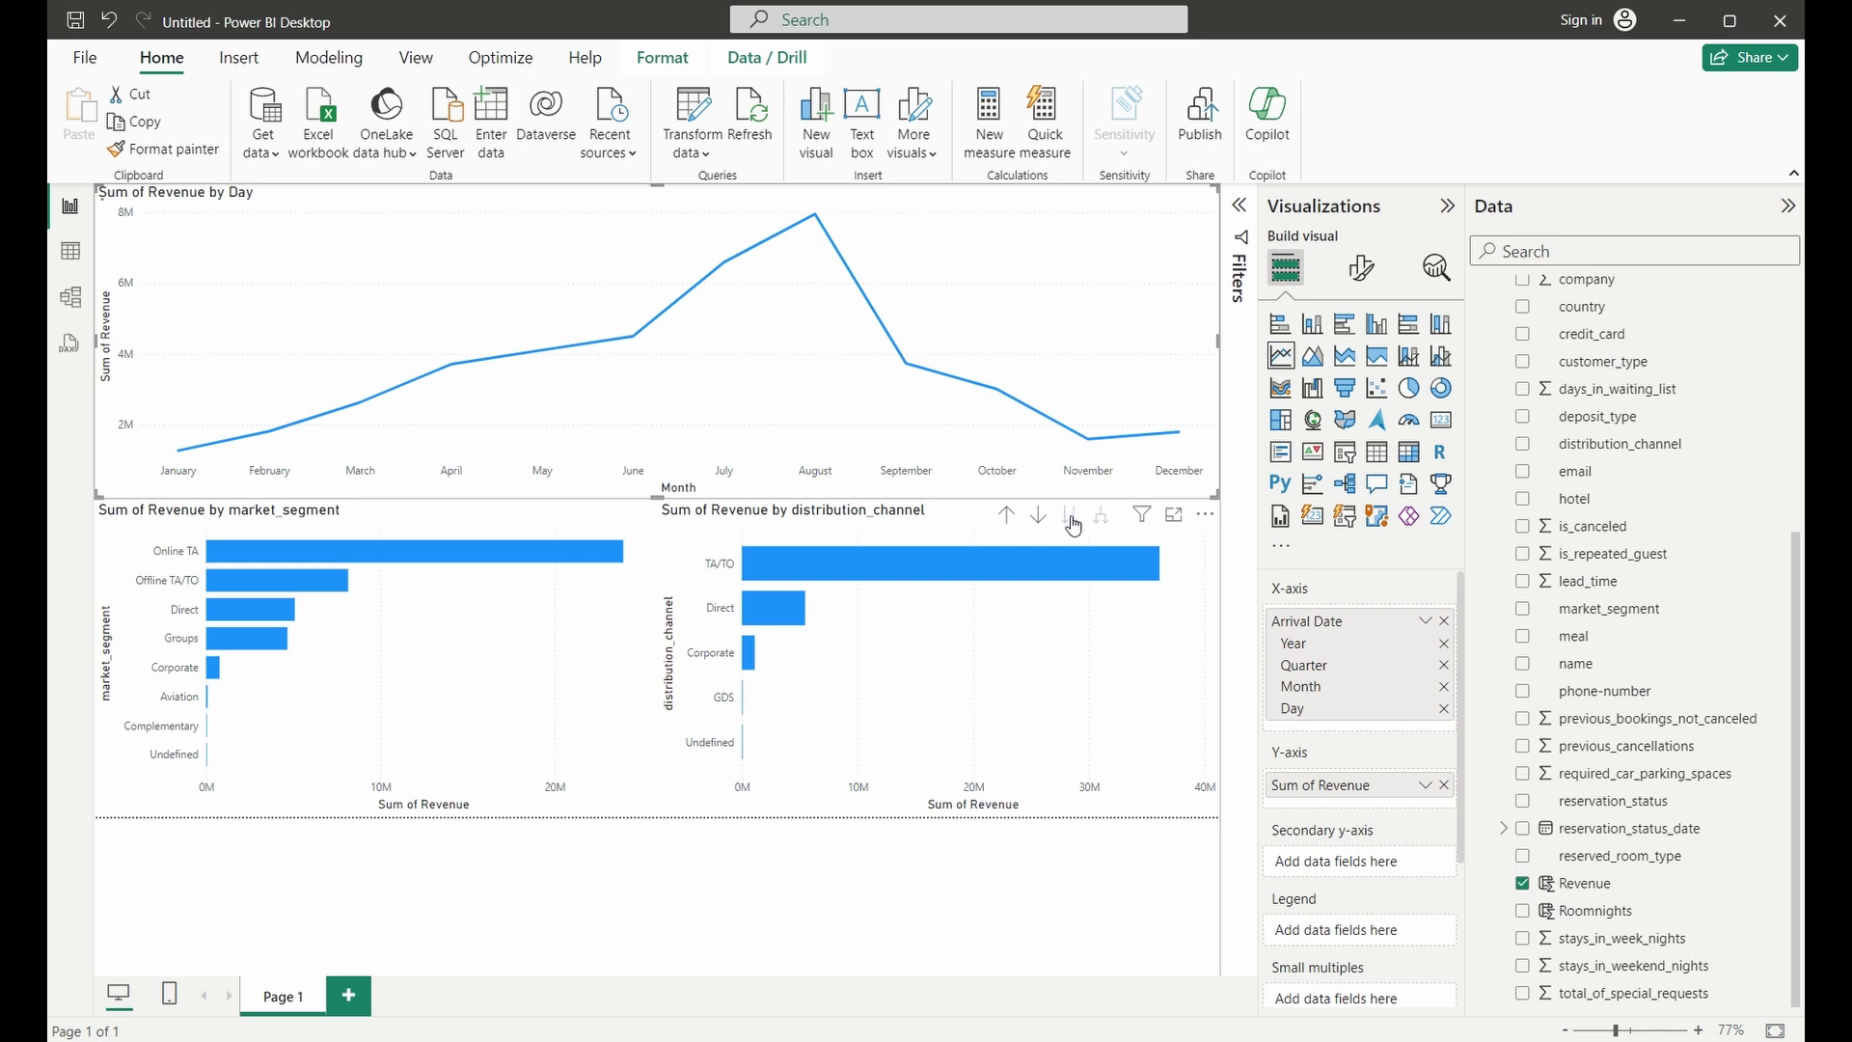
click(1008, 521)
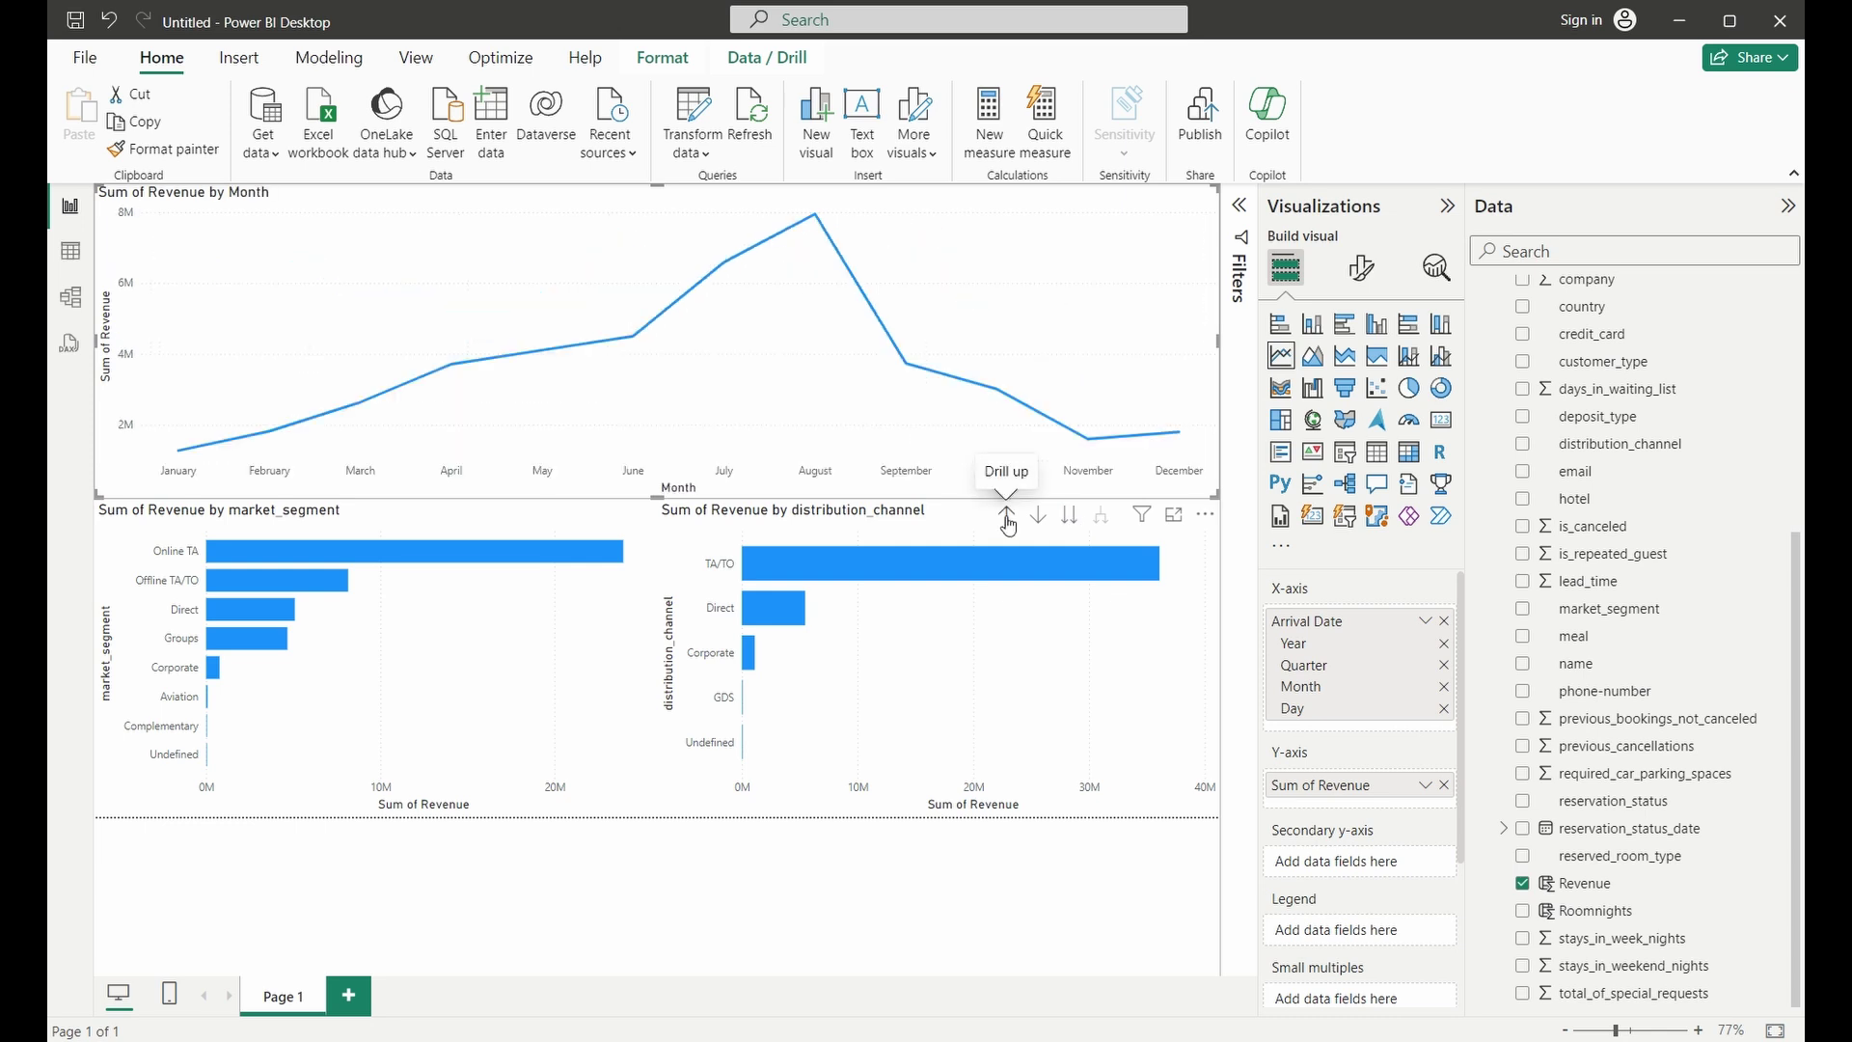
click(1008, 521)
click(1008, 520)
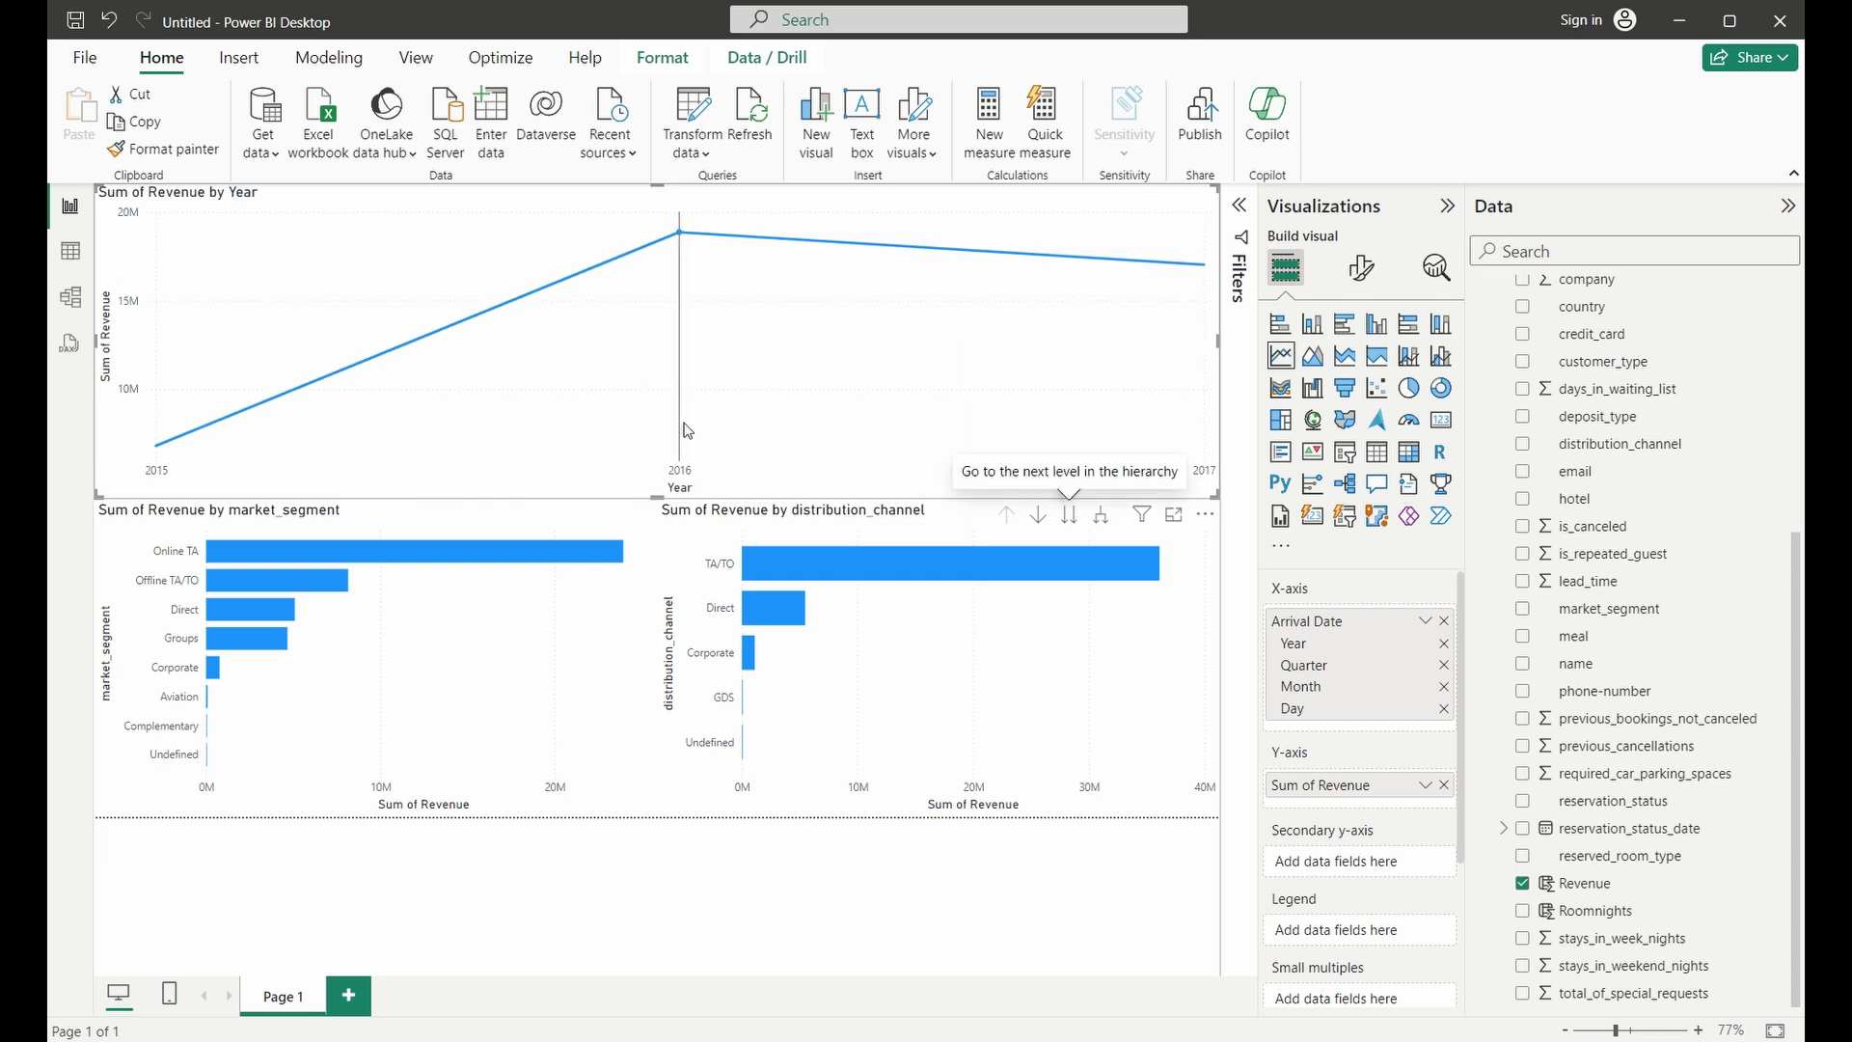
Step: Examine the line chart's combined Quarter and Month levels once more, and return it to Year
click(1071, 520)
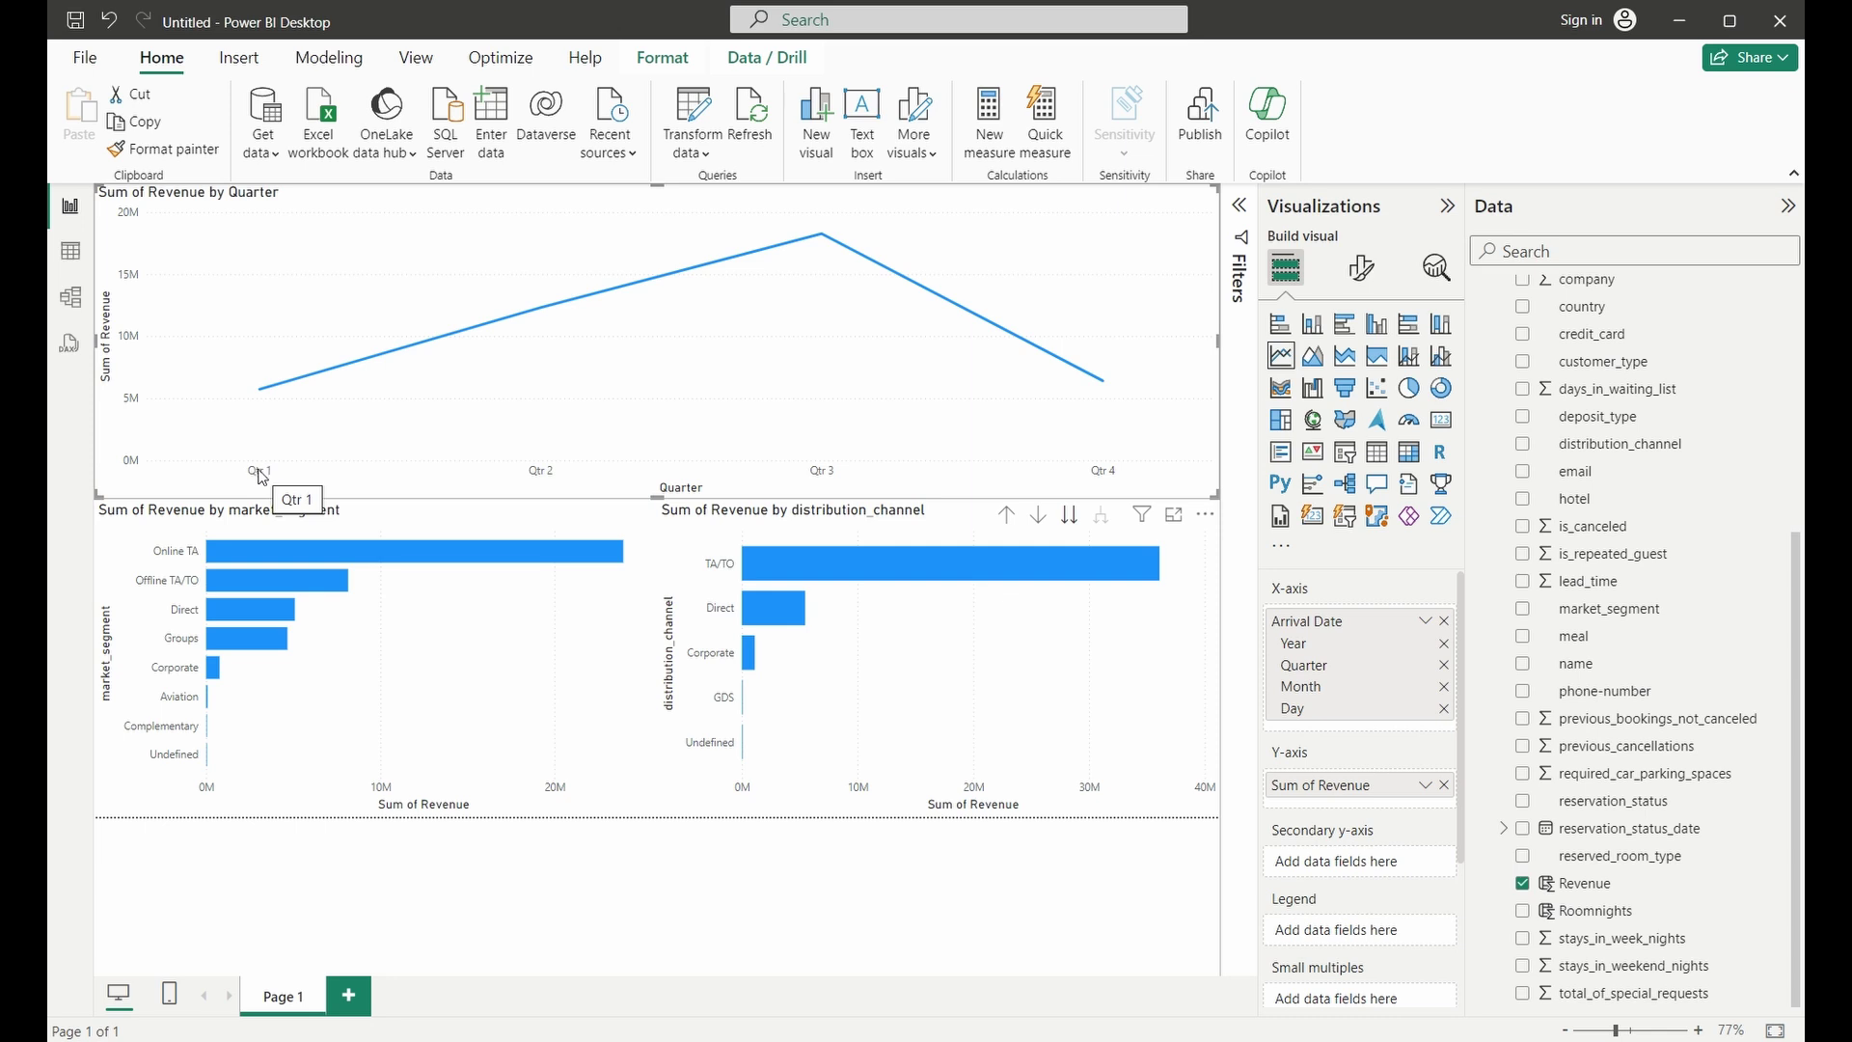
click(1070, 523)
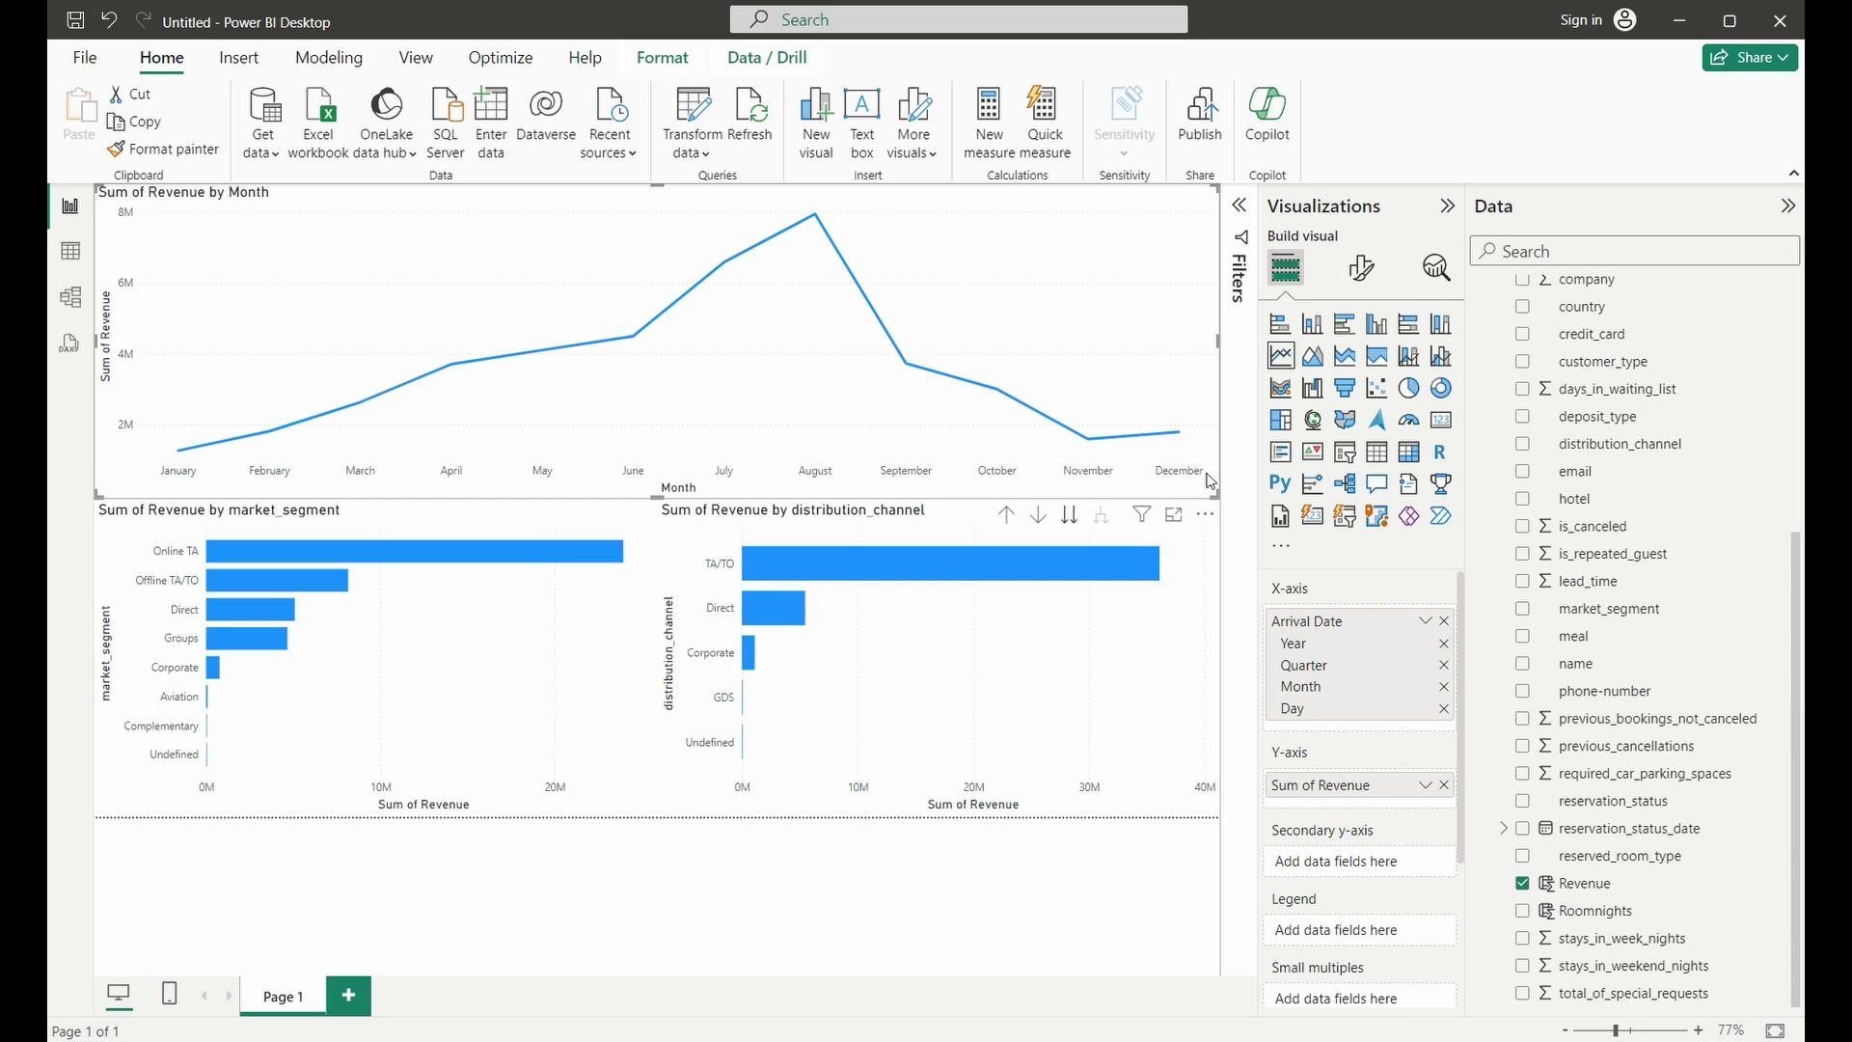
click(1008, 517)
click(1010, 518)
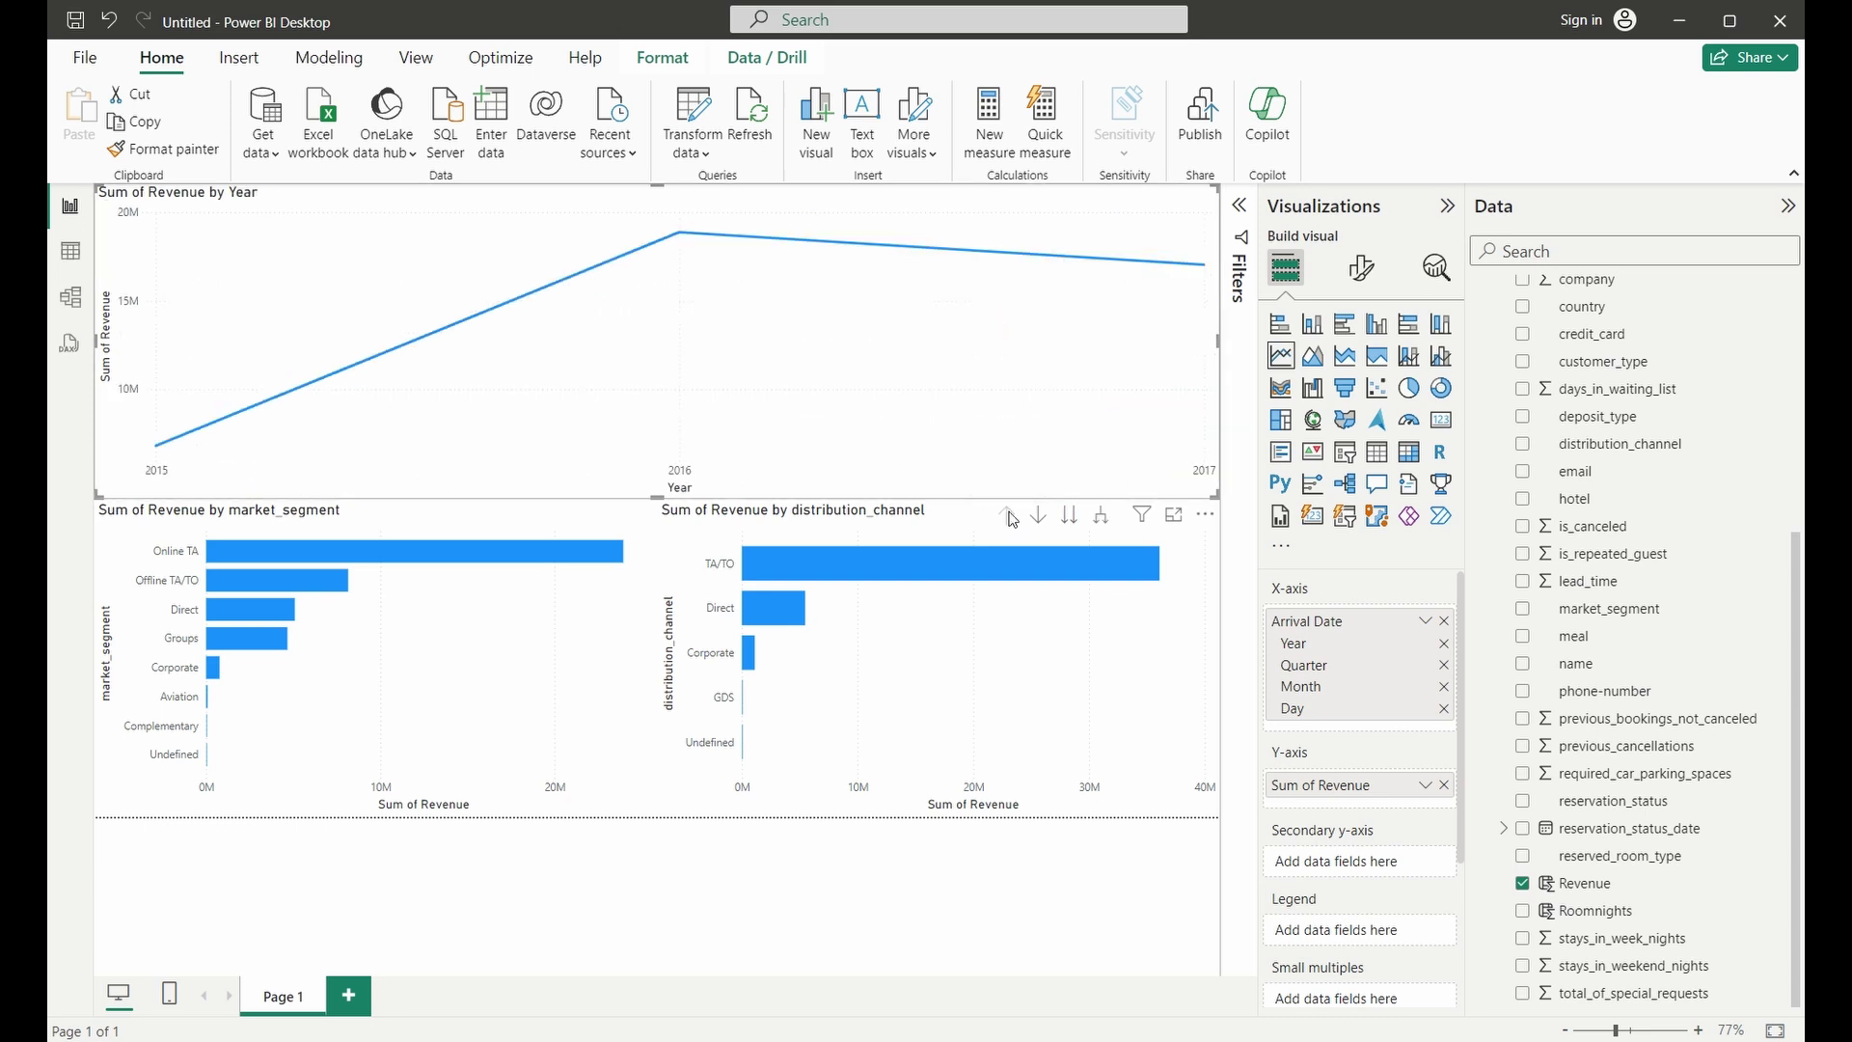
Step: Expand the line chart's date hierarchy down to Day, and drill up one level to show revenue by Year, Quarter and Month
click(1103, 519)
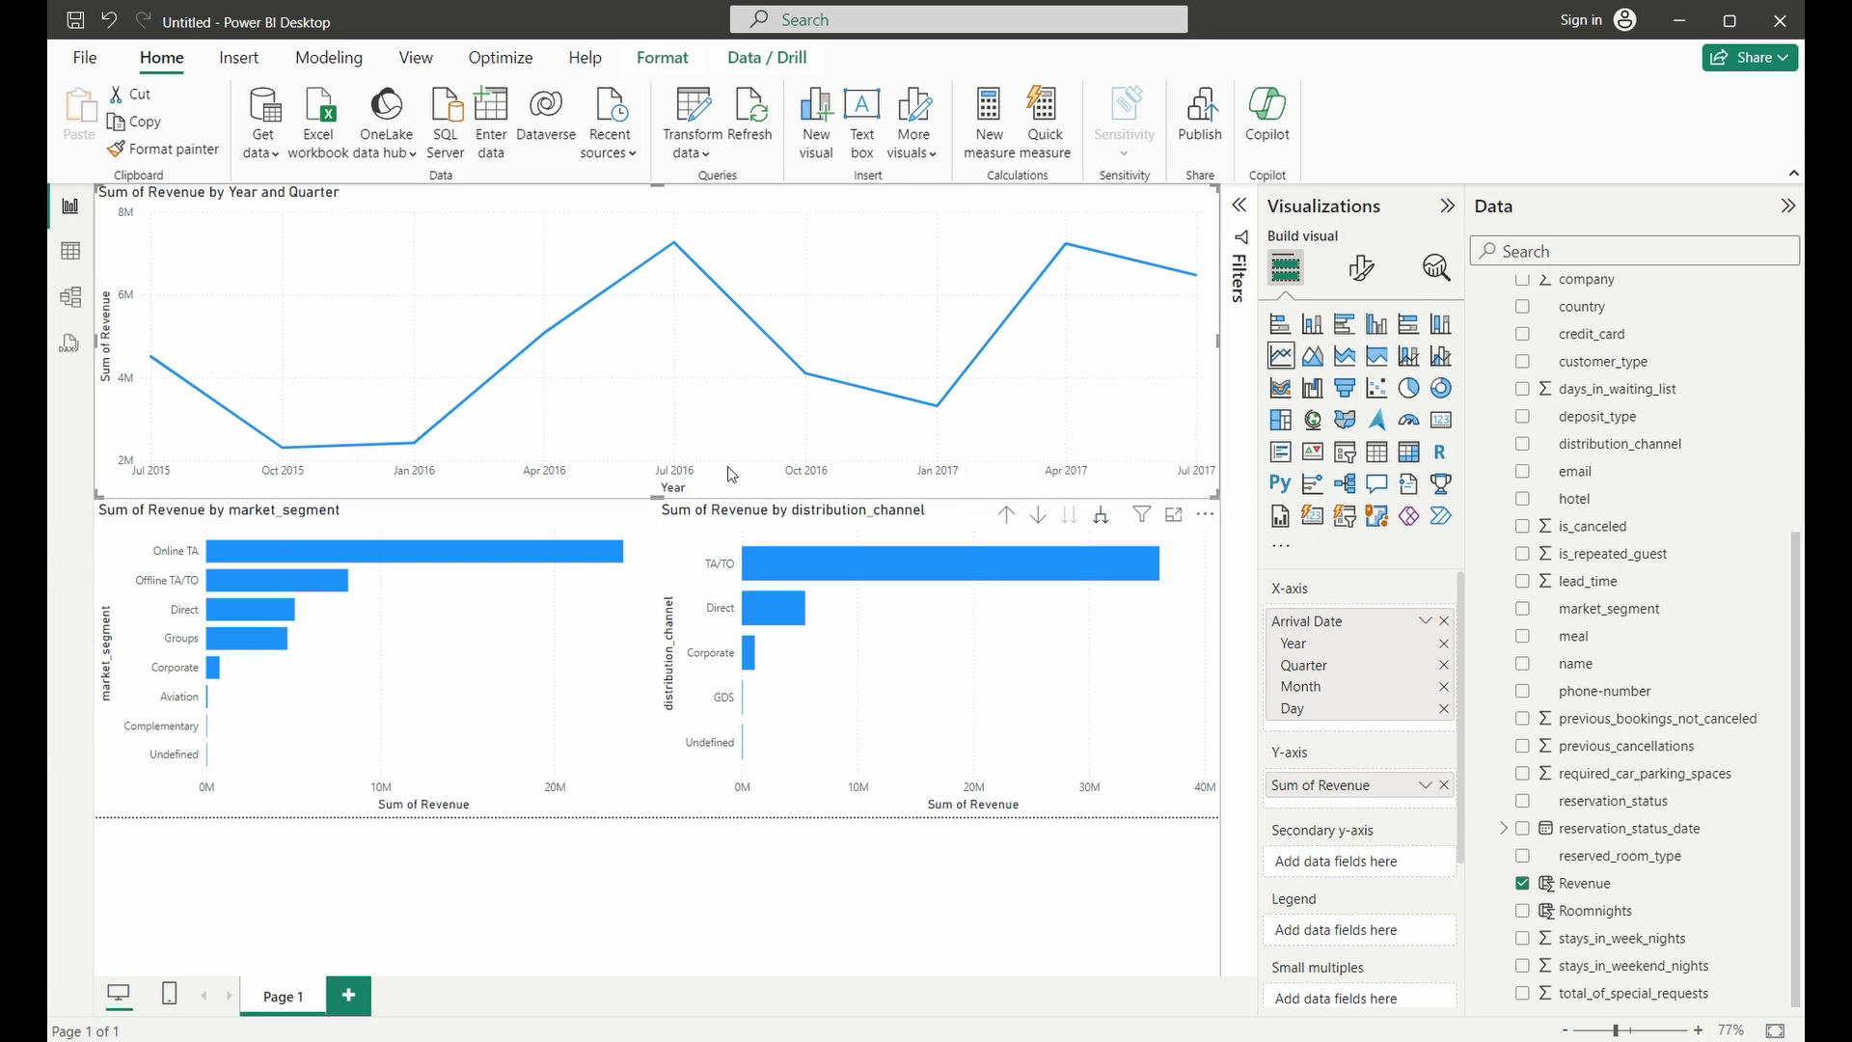
click(1100, 521)
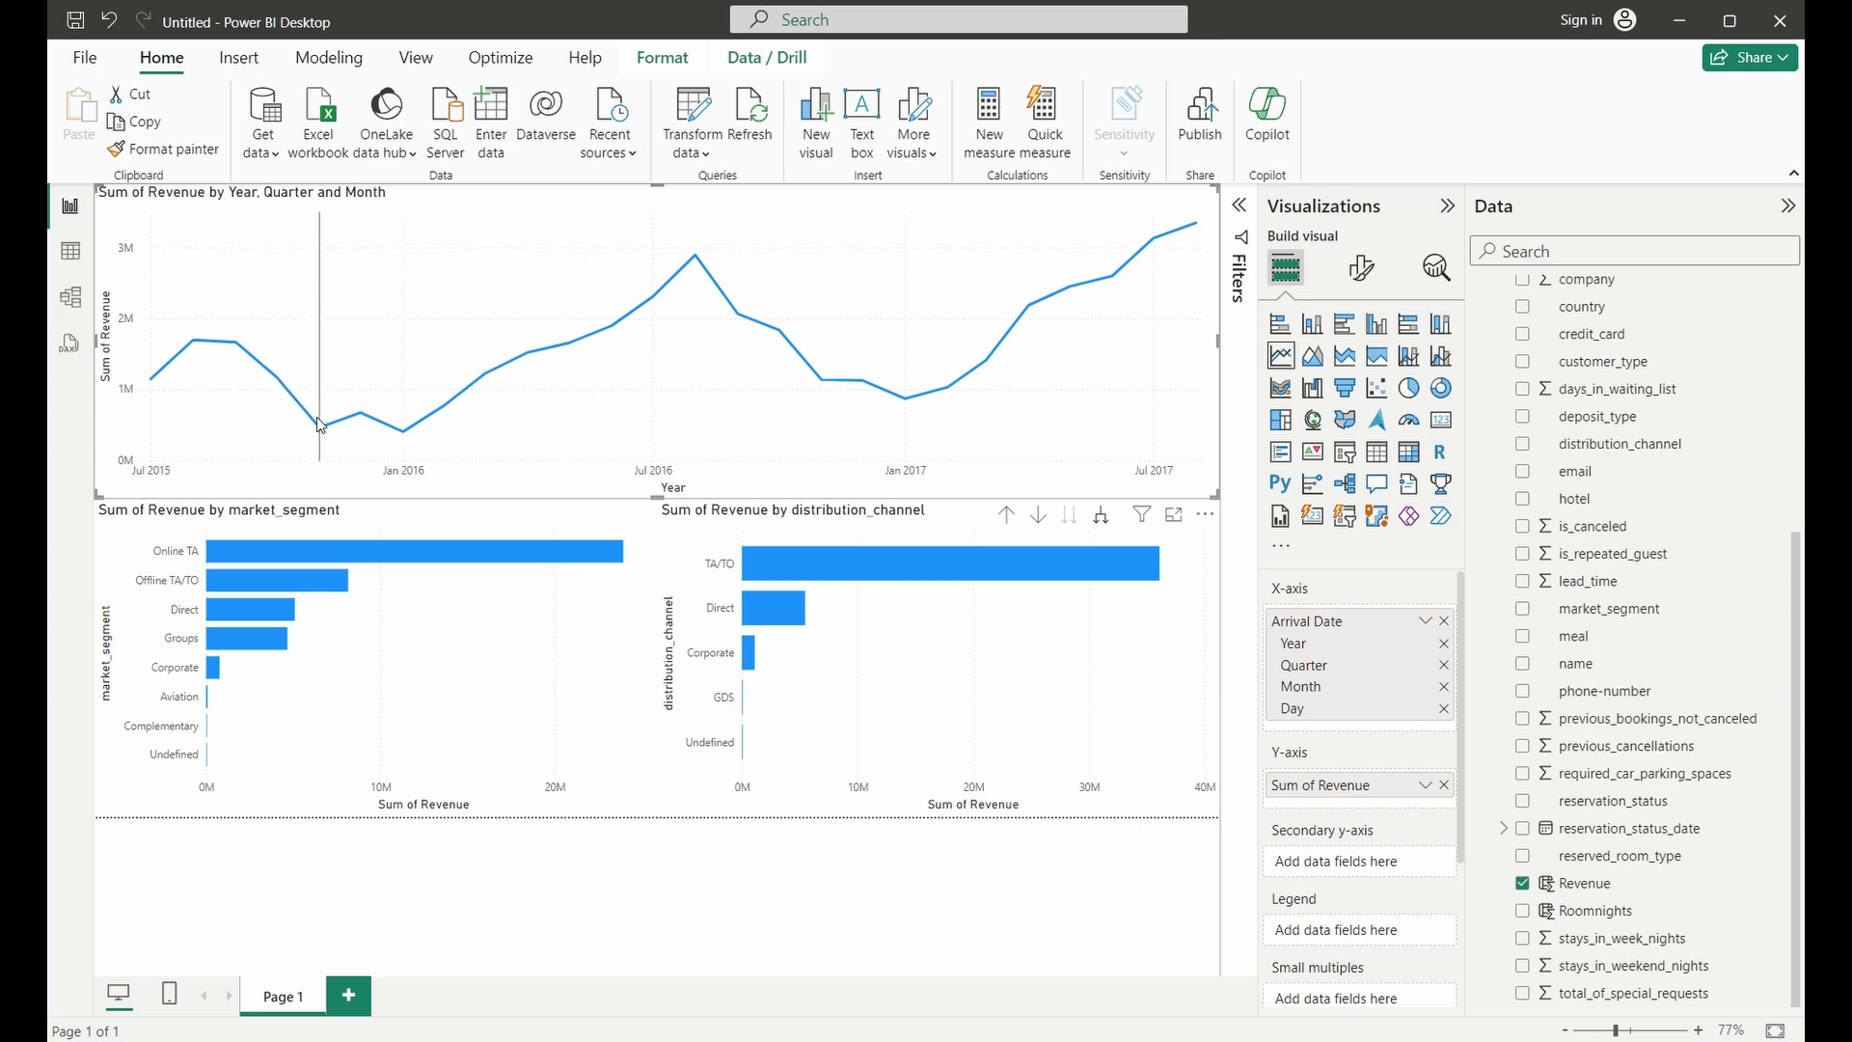
click(1106, 522)
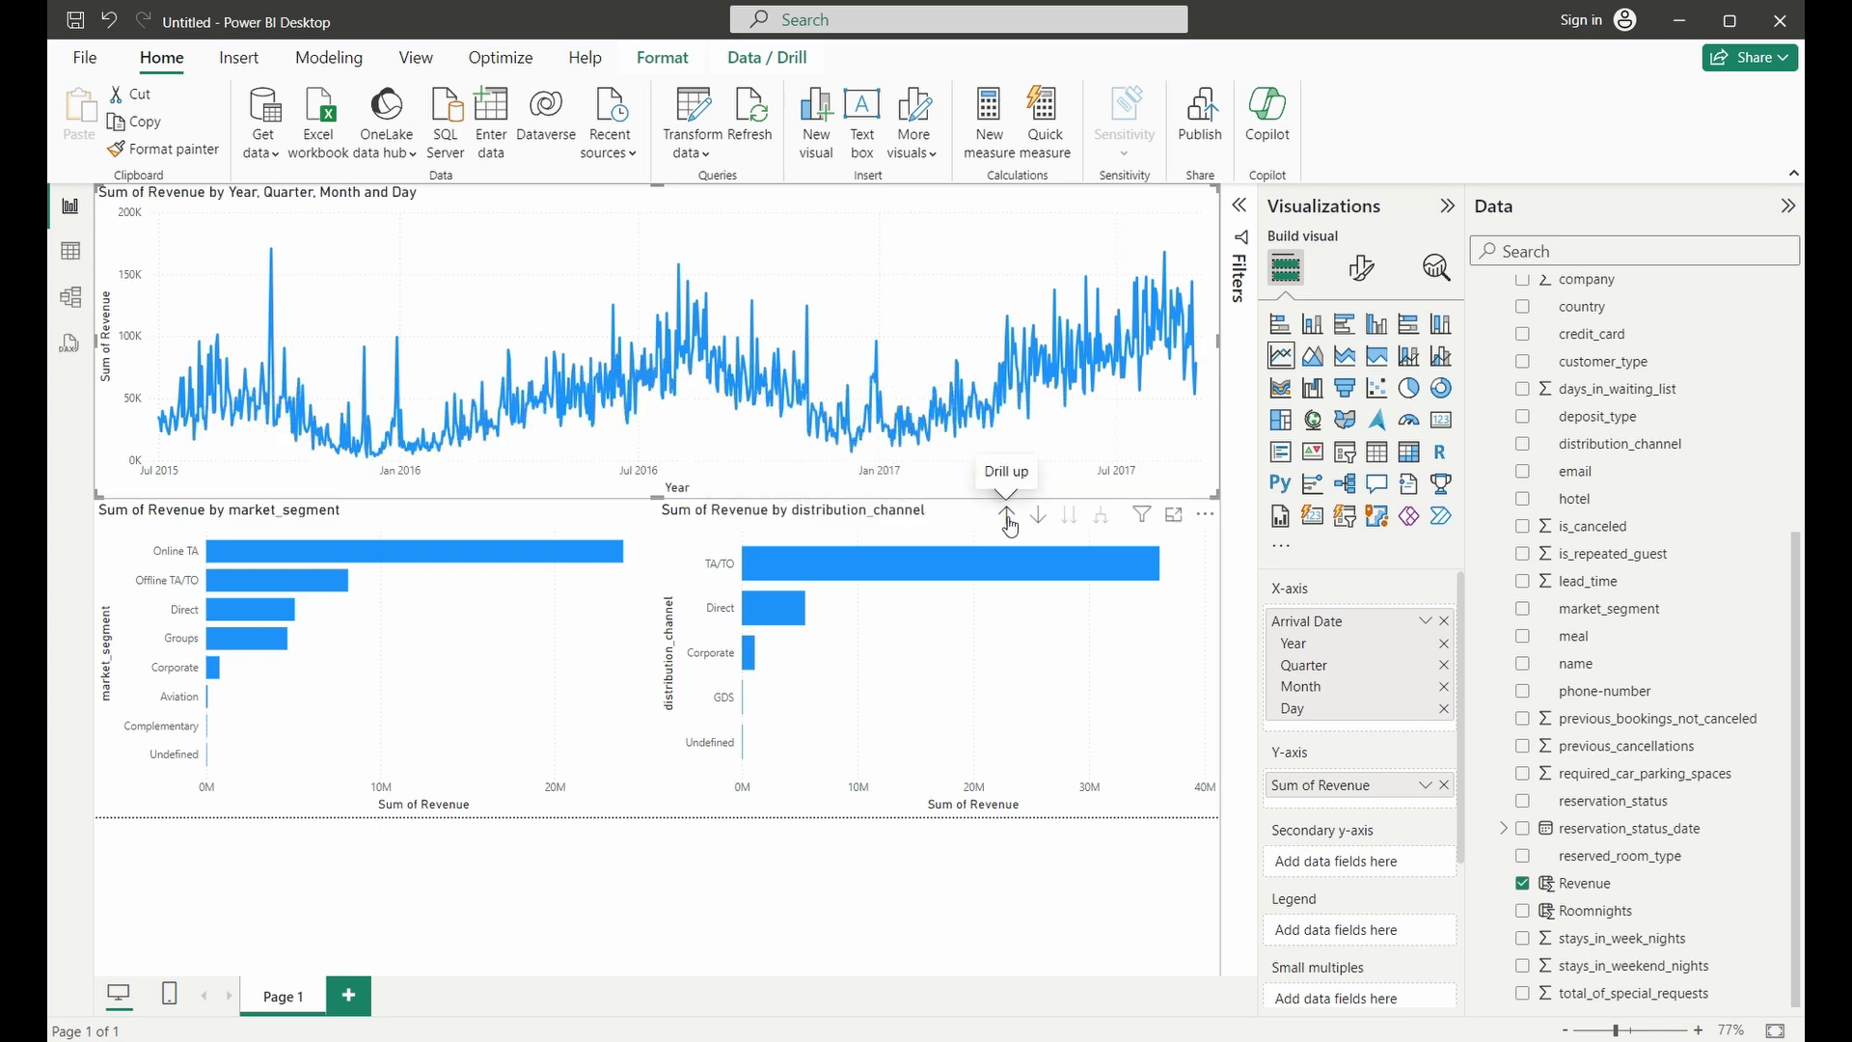
click(1007, 517)
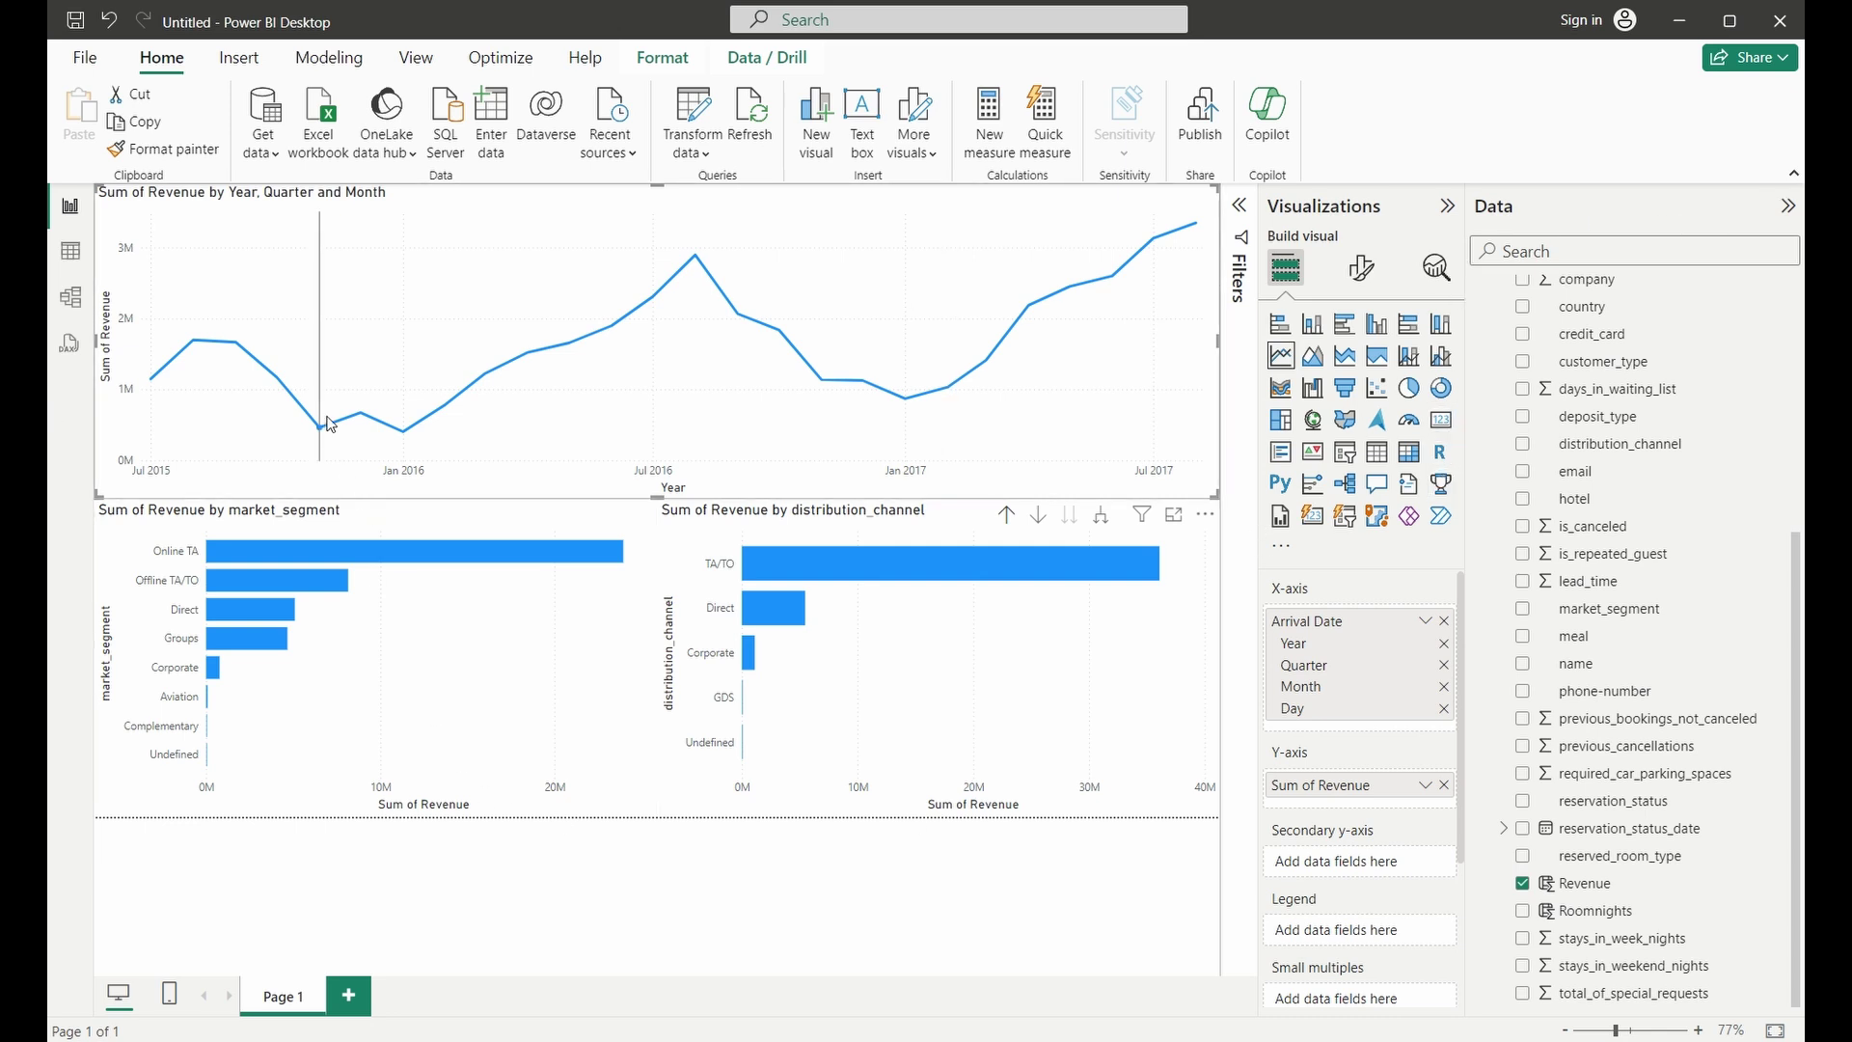
mouse_move(733, 323)
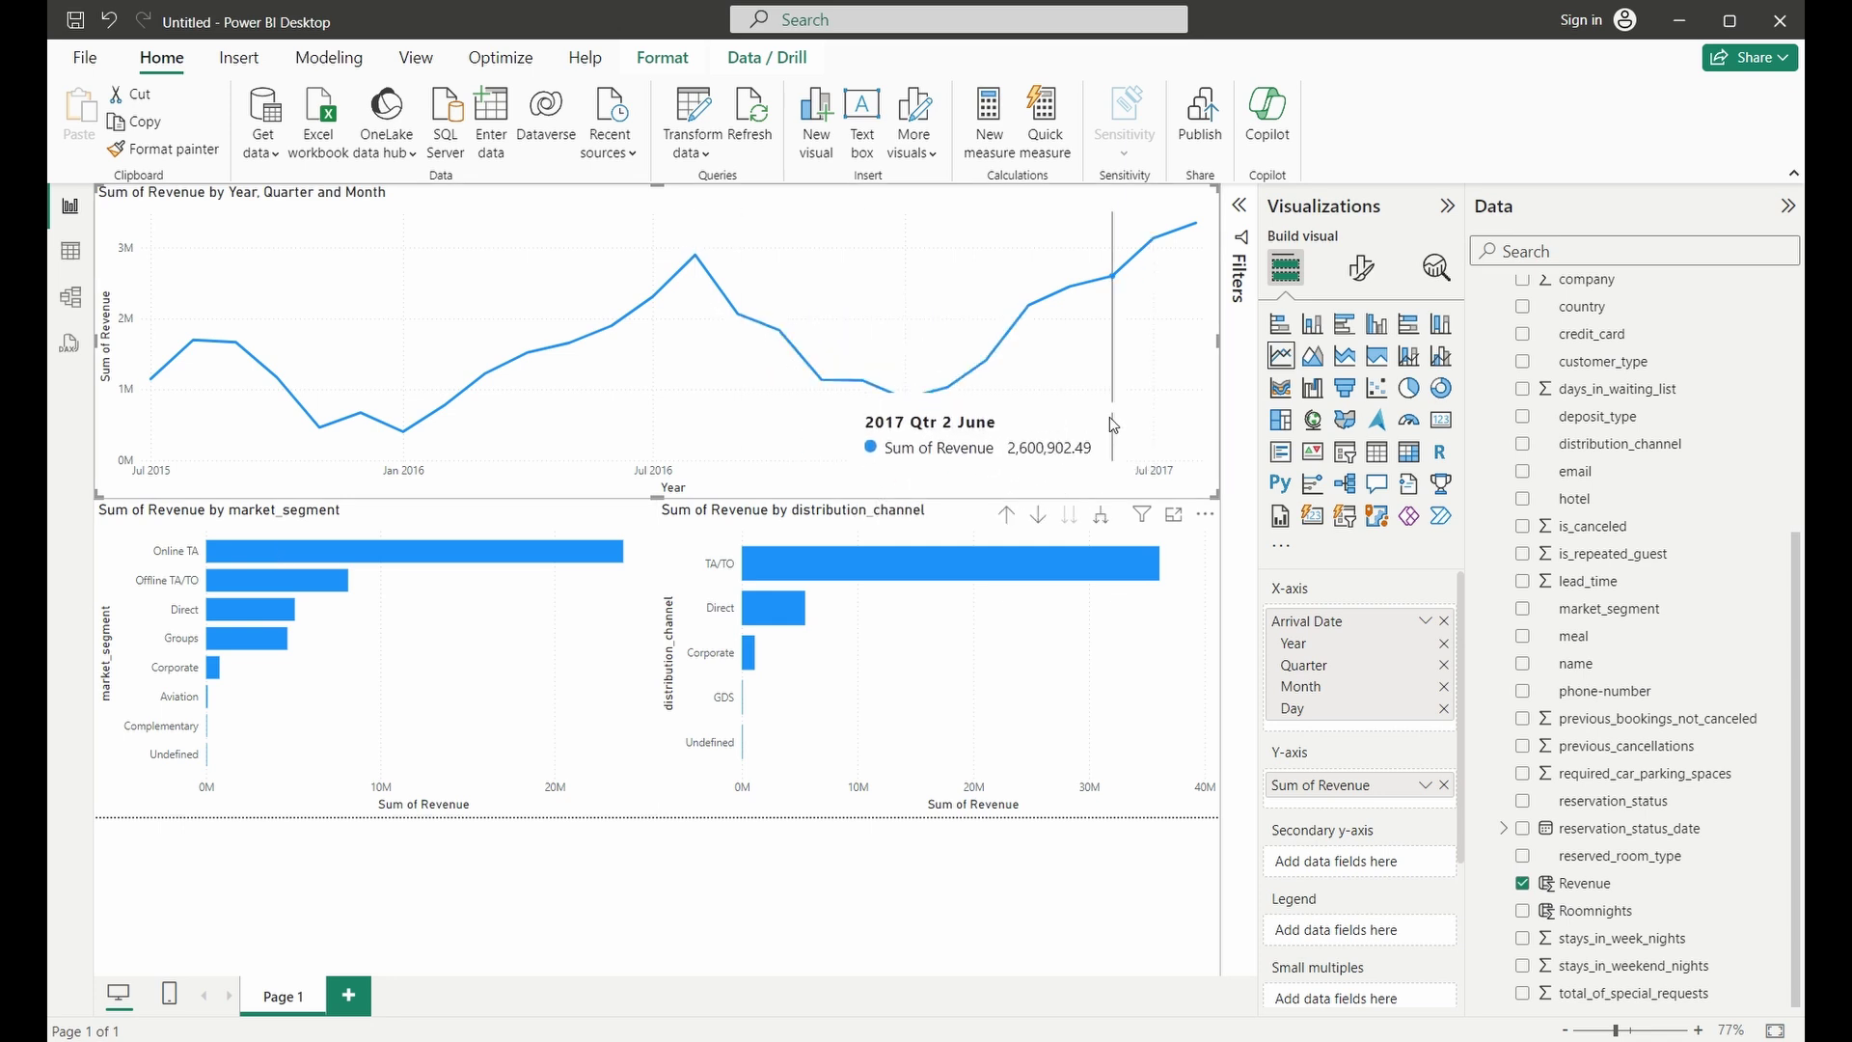
Step: Cross-filter the report by the Online TA, Offline TA/TO, Direct and Groups segments and the TA/TO, Direct and Corporate channels in turn
click(314, 554)
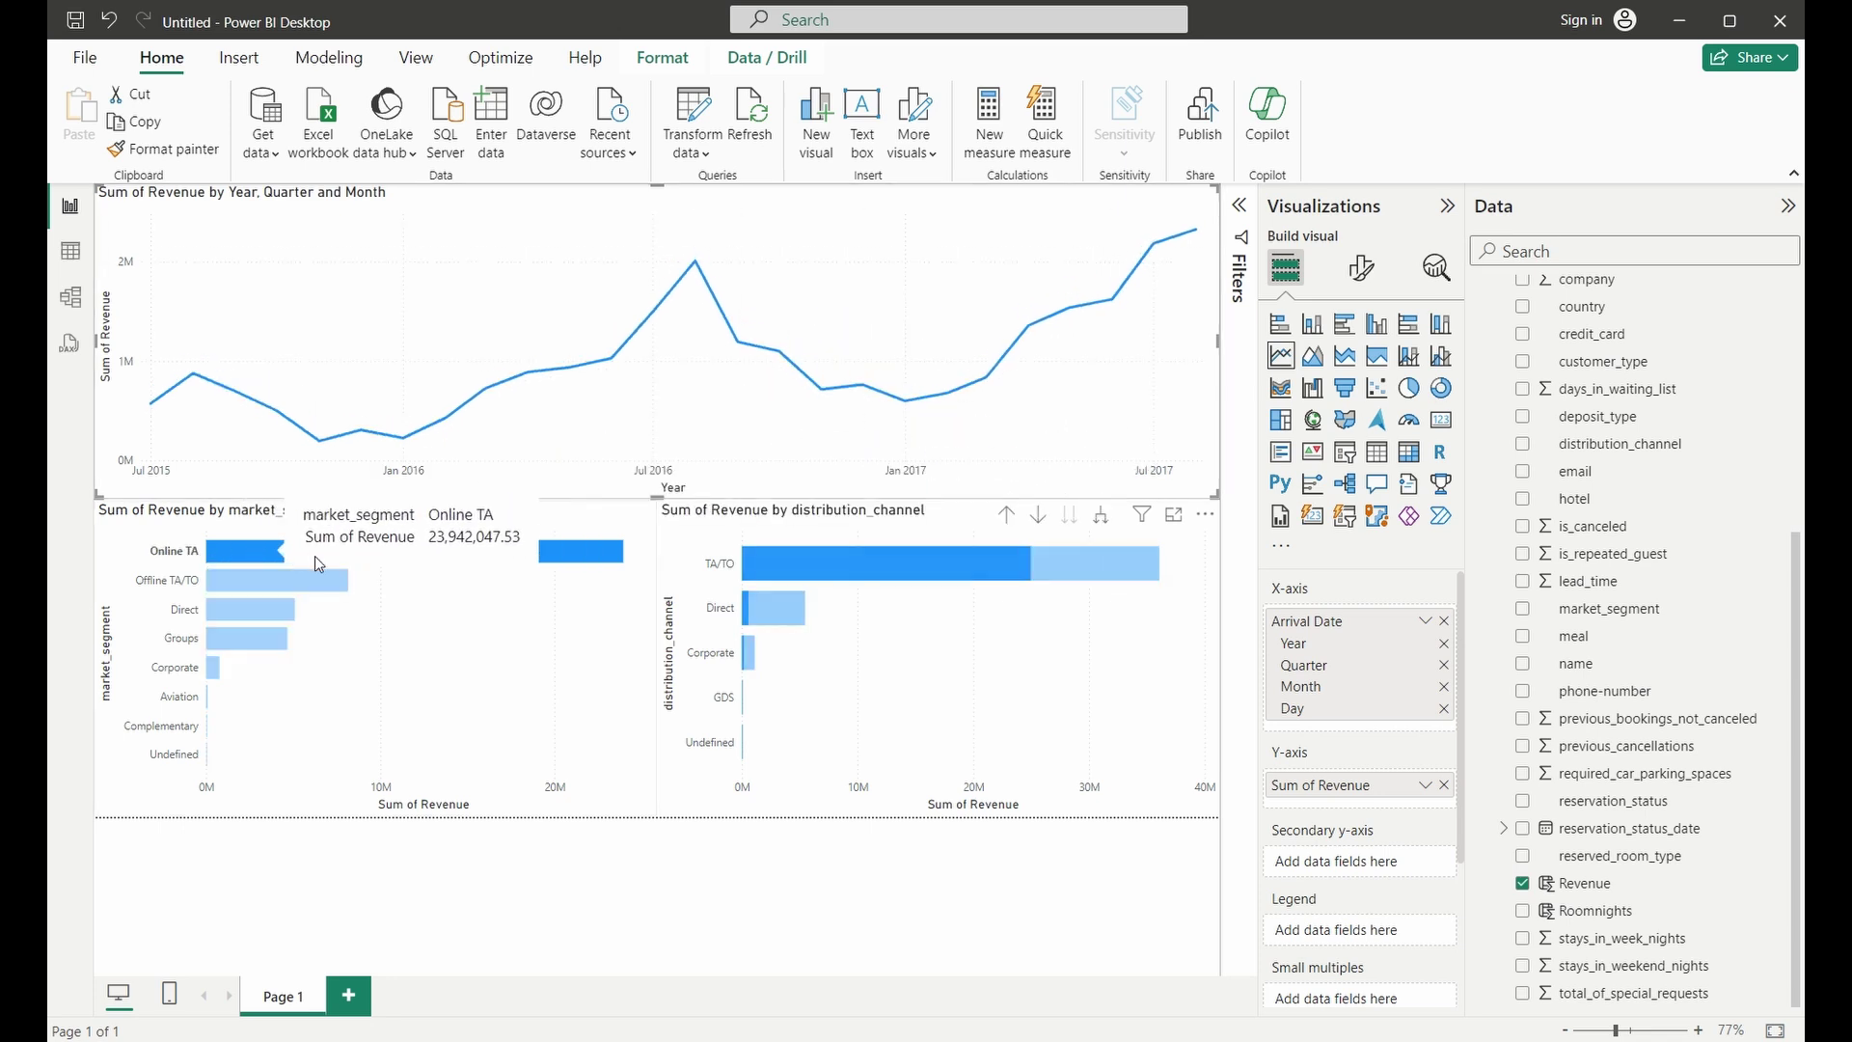
click(322, 579)
click(276, 610)
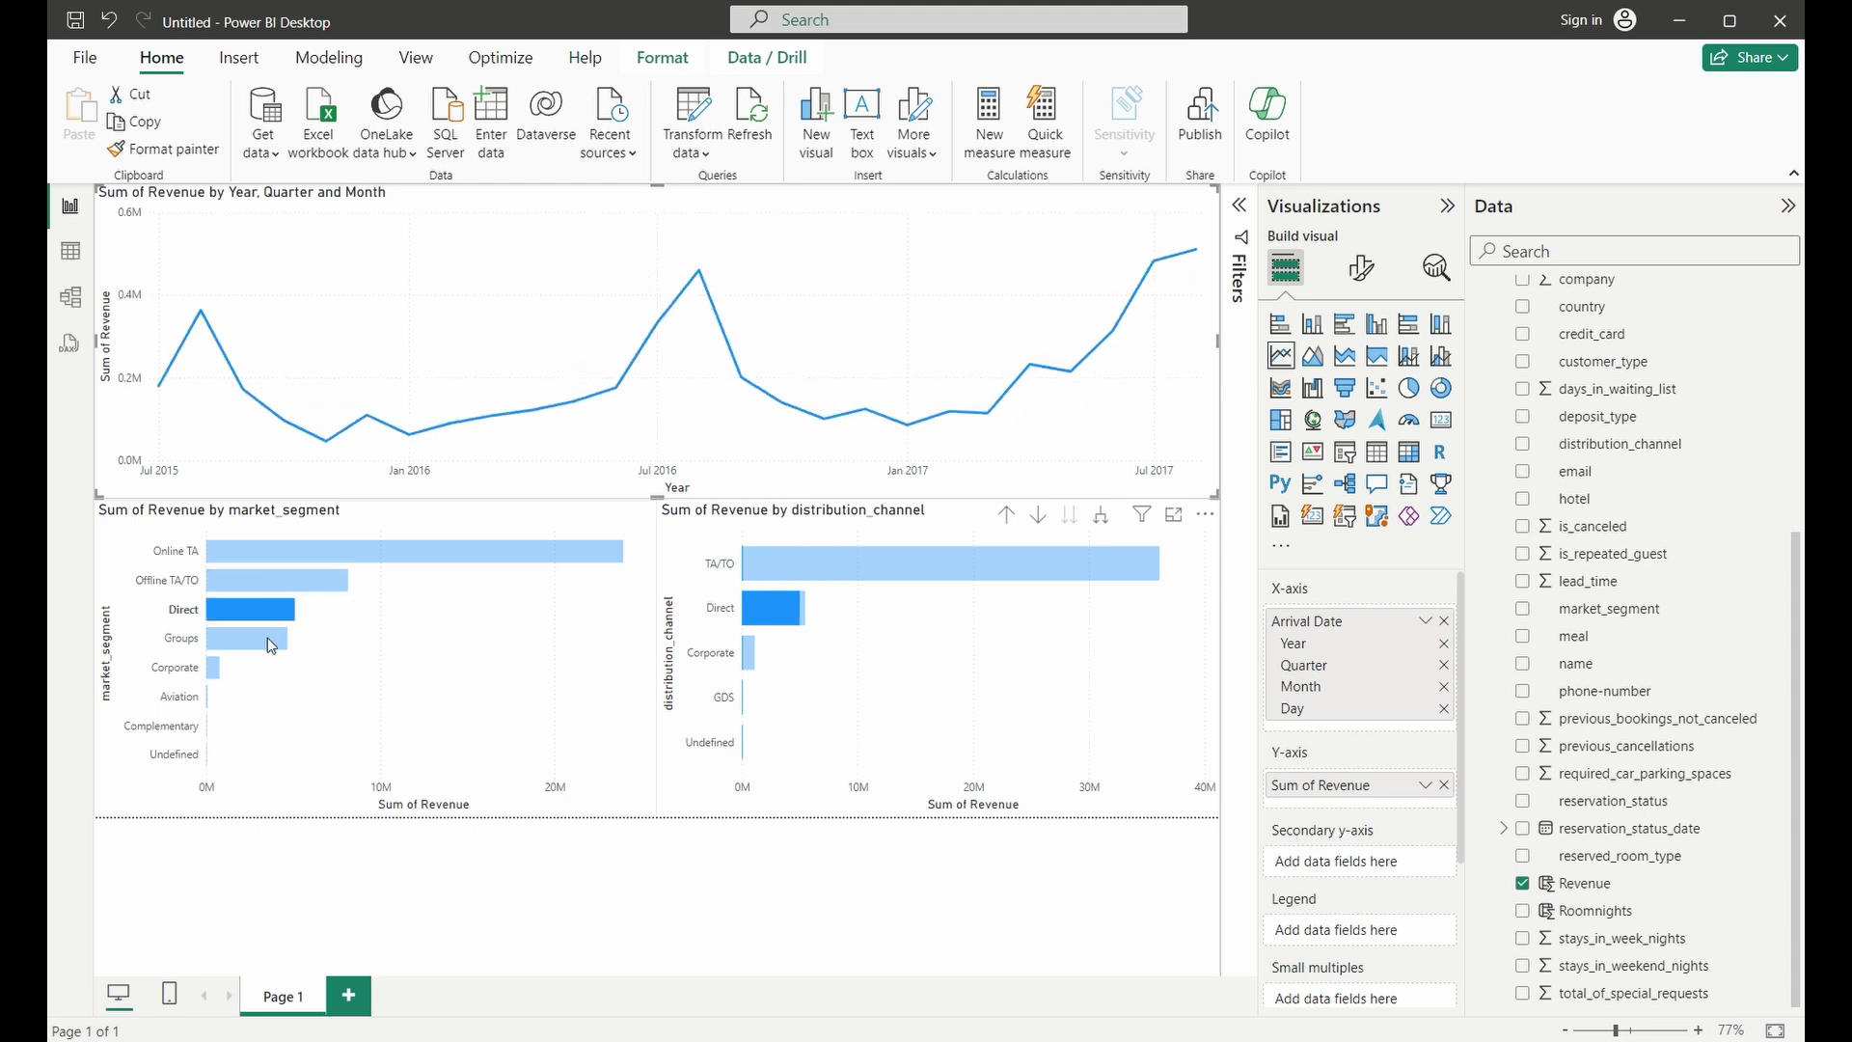
click(267, 640)
click(984, 563)
click(782, 617)
click(748, 653)
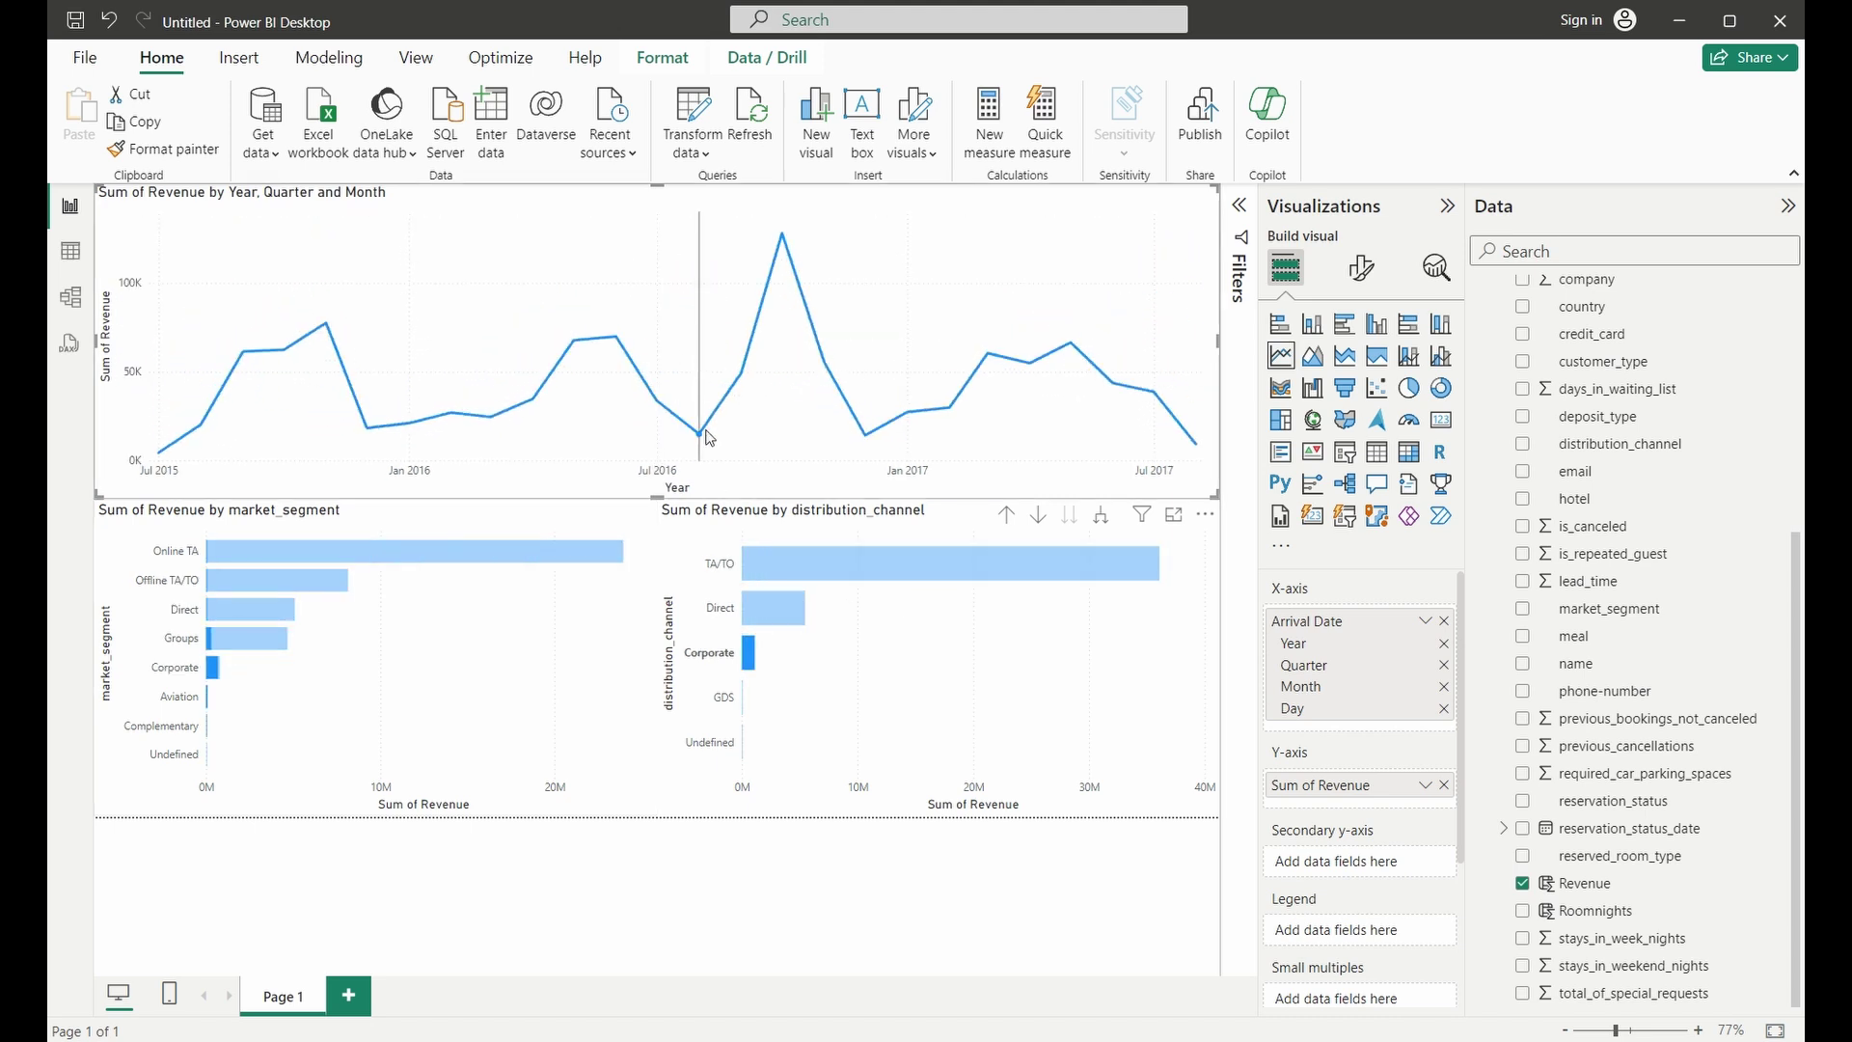
Step: Cross-filter the charts by a line chart point, the Online TA segment, the TA/TO channel and the Jan 2017 point in turn
click(729, 454)
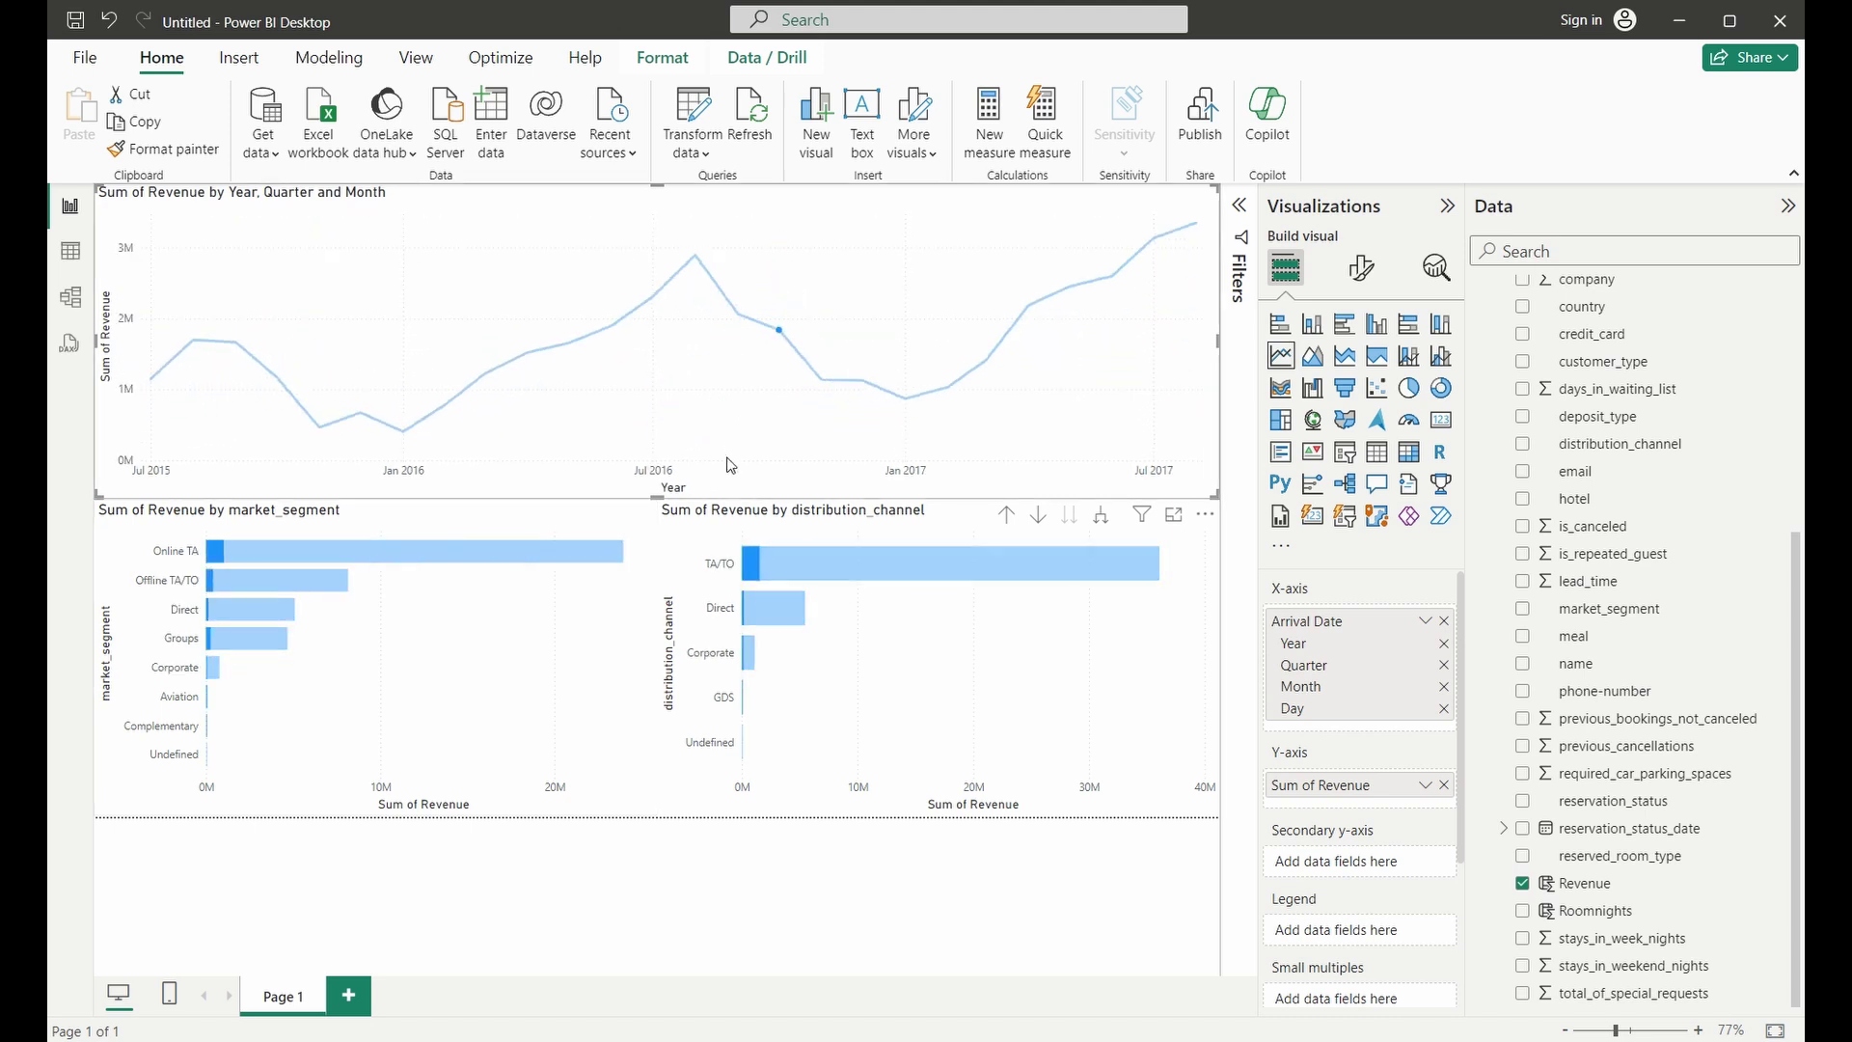
click(824, 584)
click(421, 552)
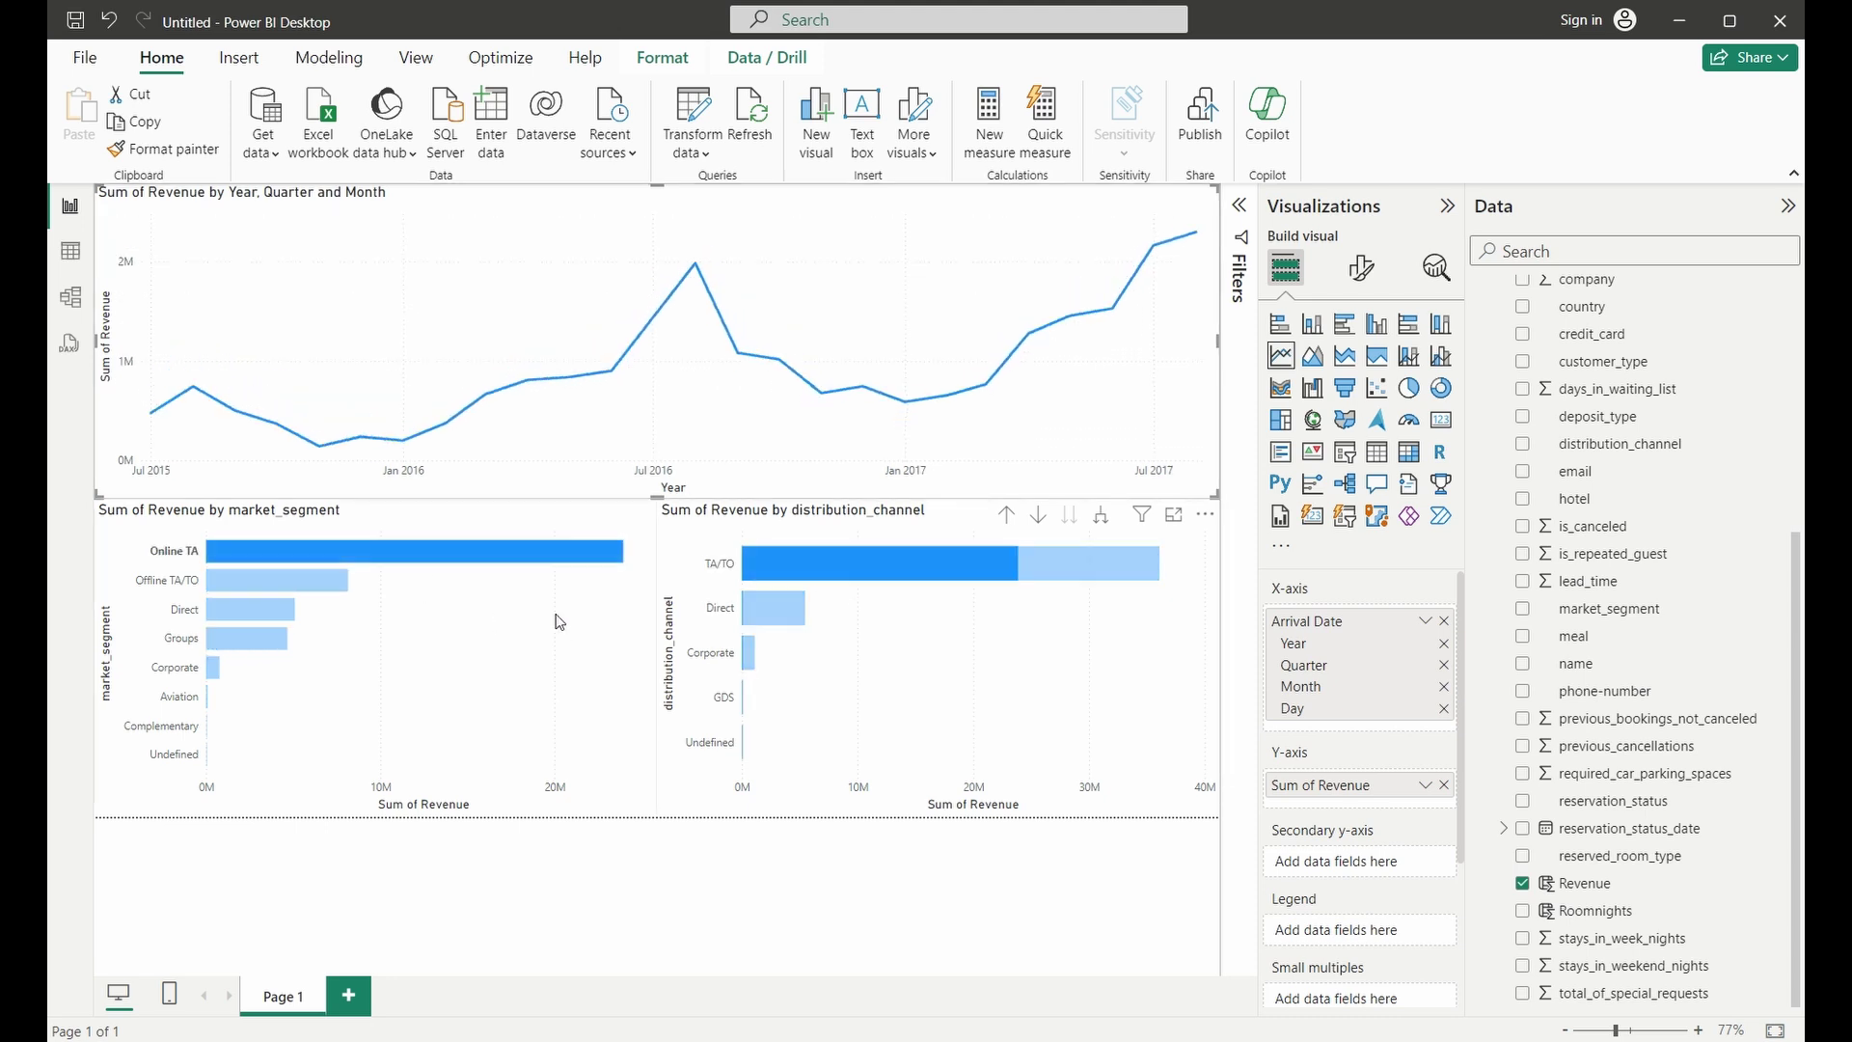
click(371, 587)
click(942, 575)
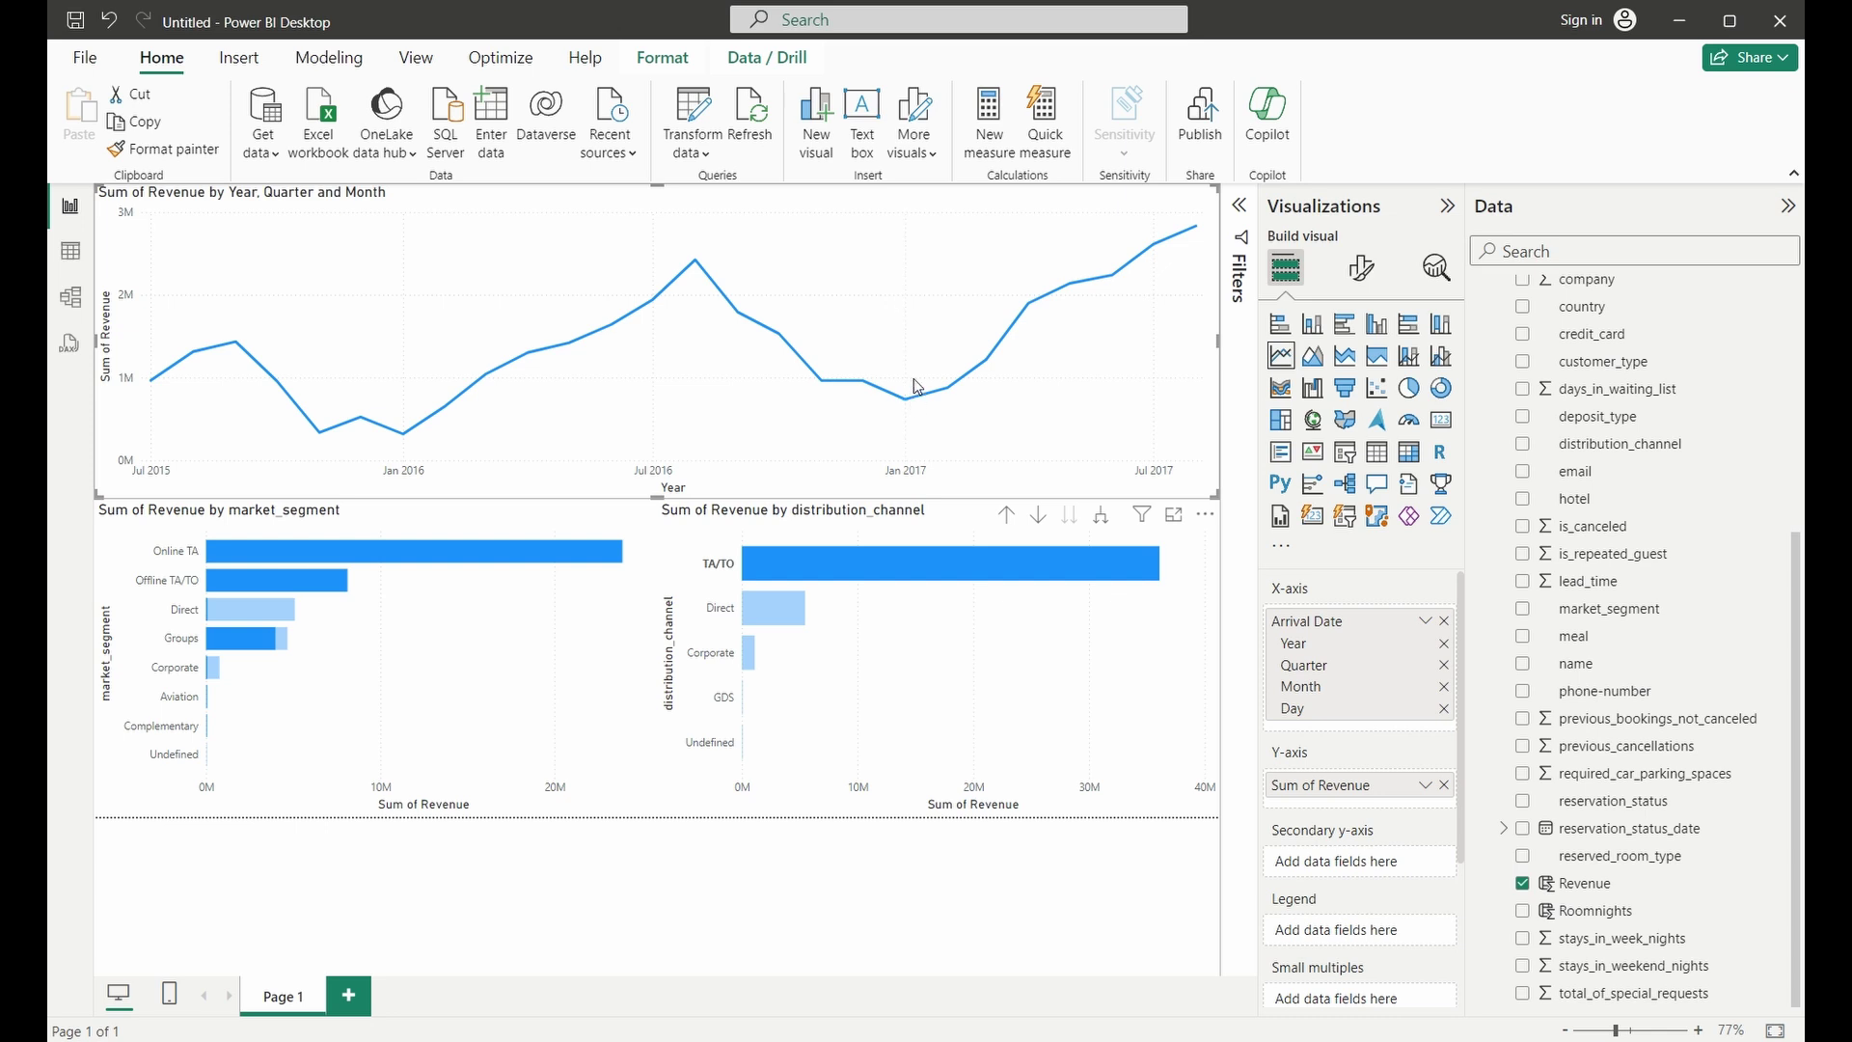
click(906, 399)
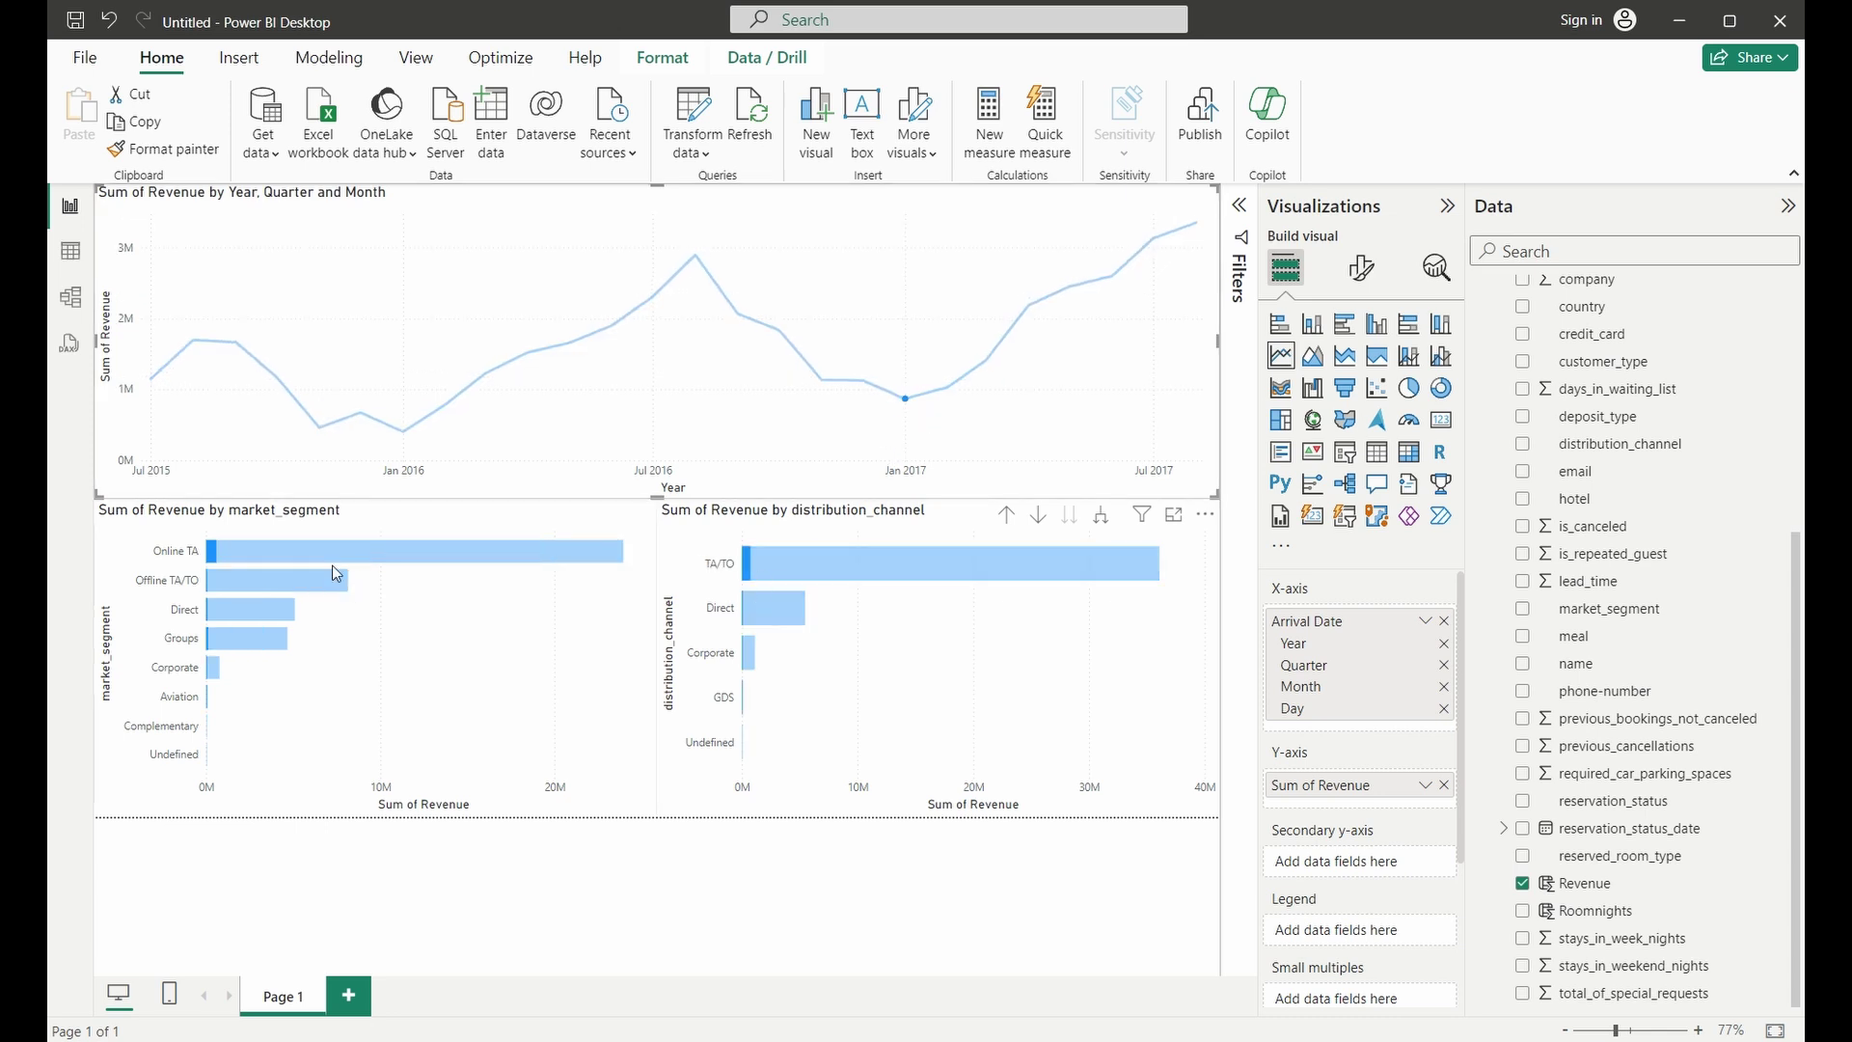
Step: Clear the Jan 2017 selection and add the hotel field as a filter on all pages
click(906, 397)
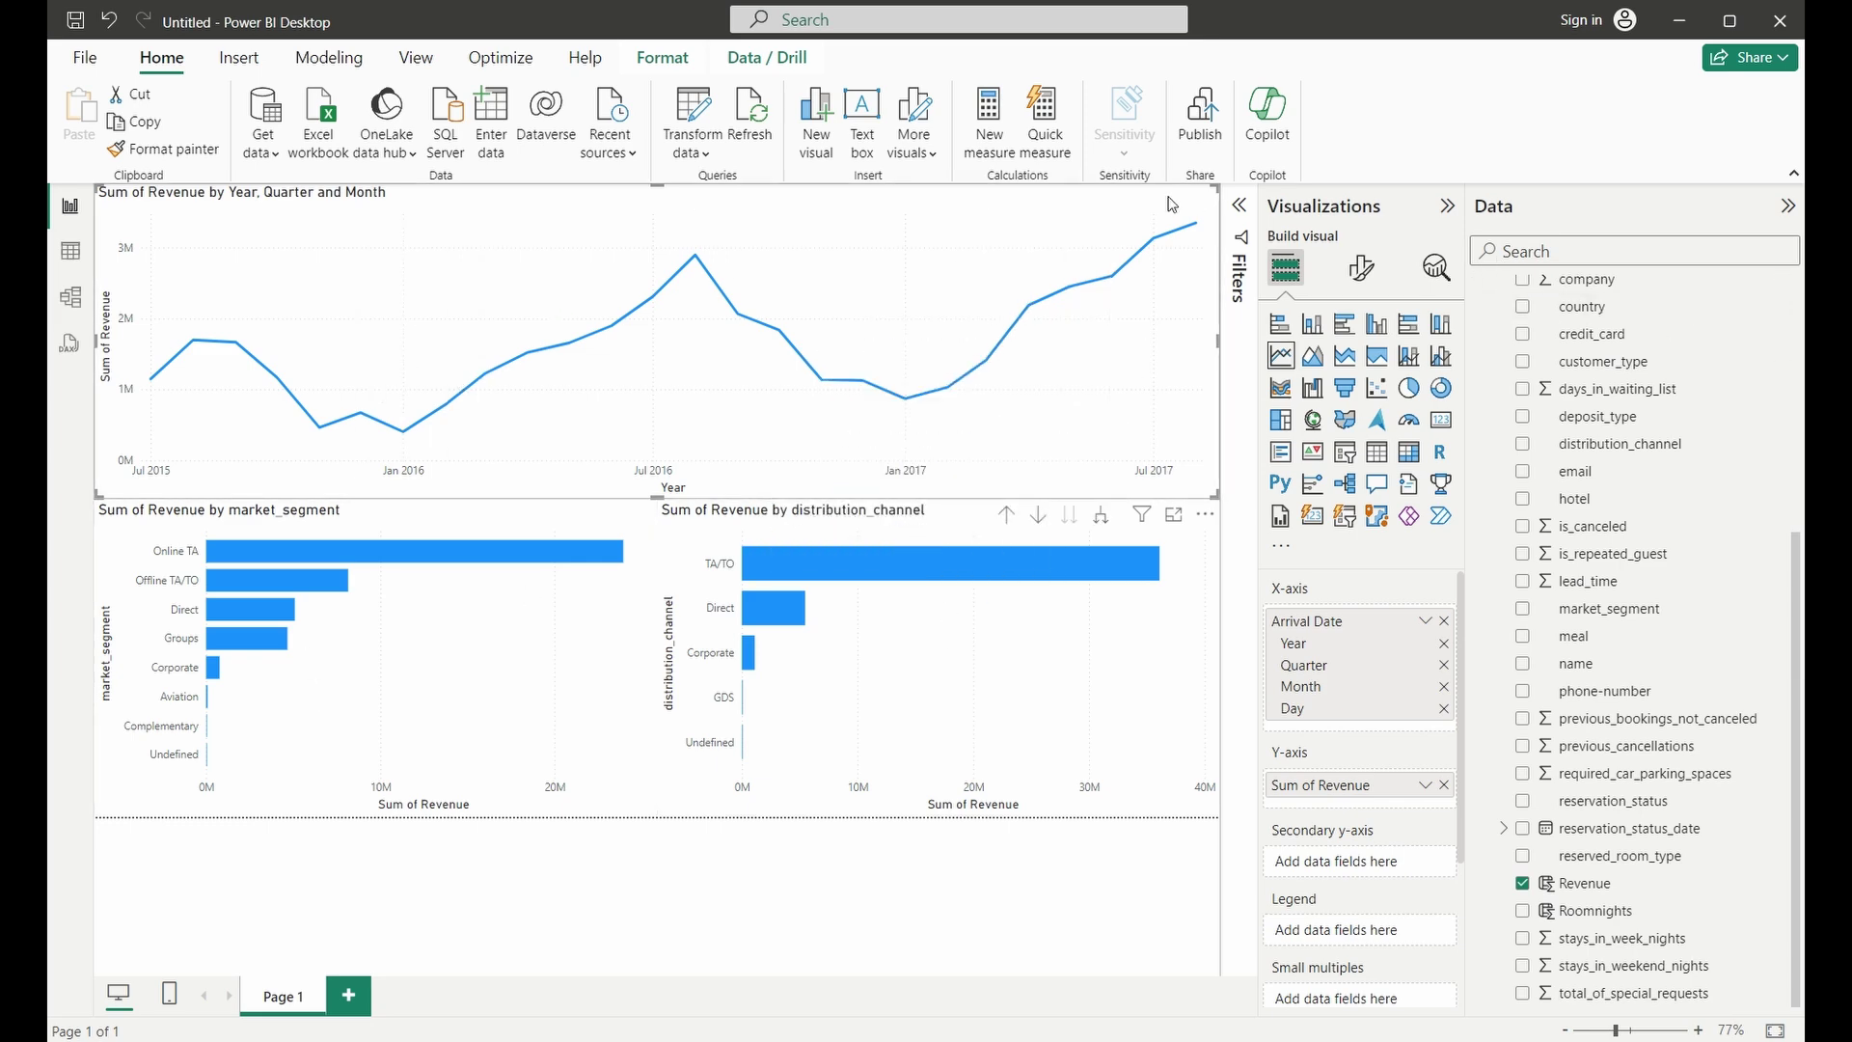
click(1239, 205)
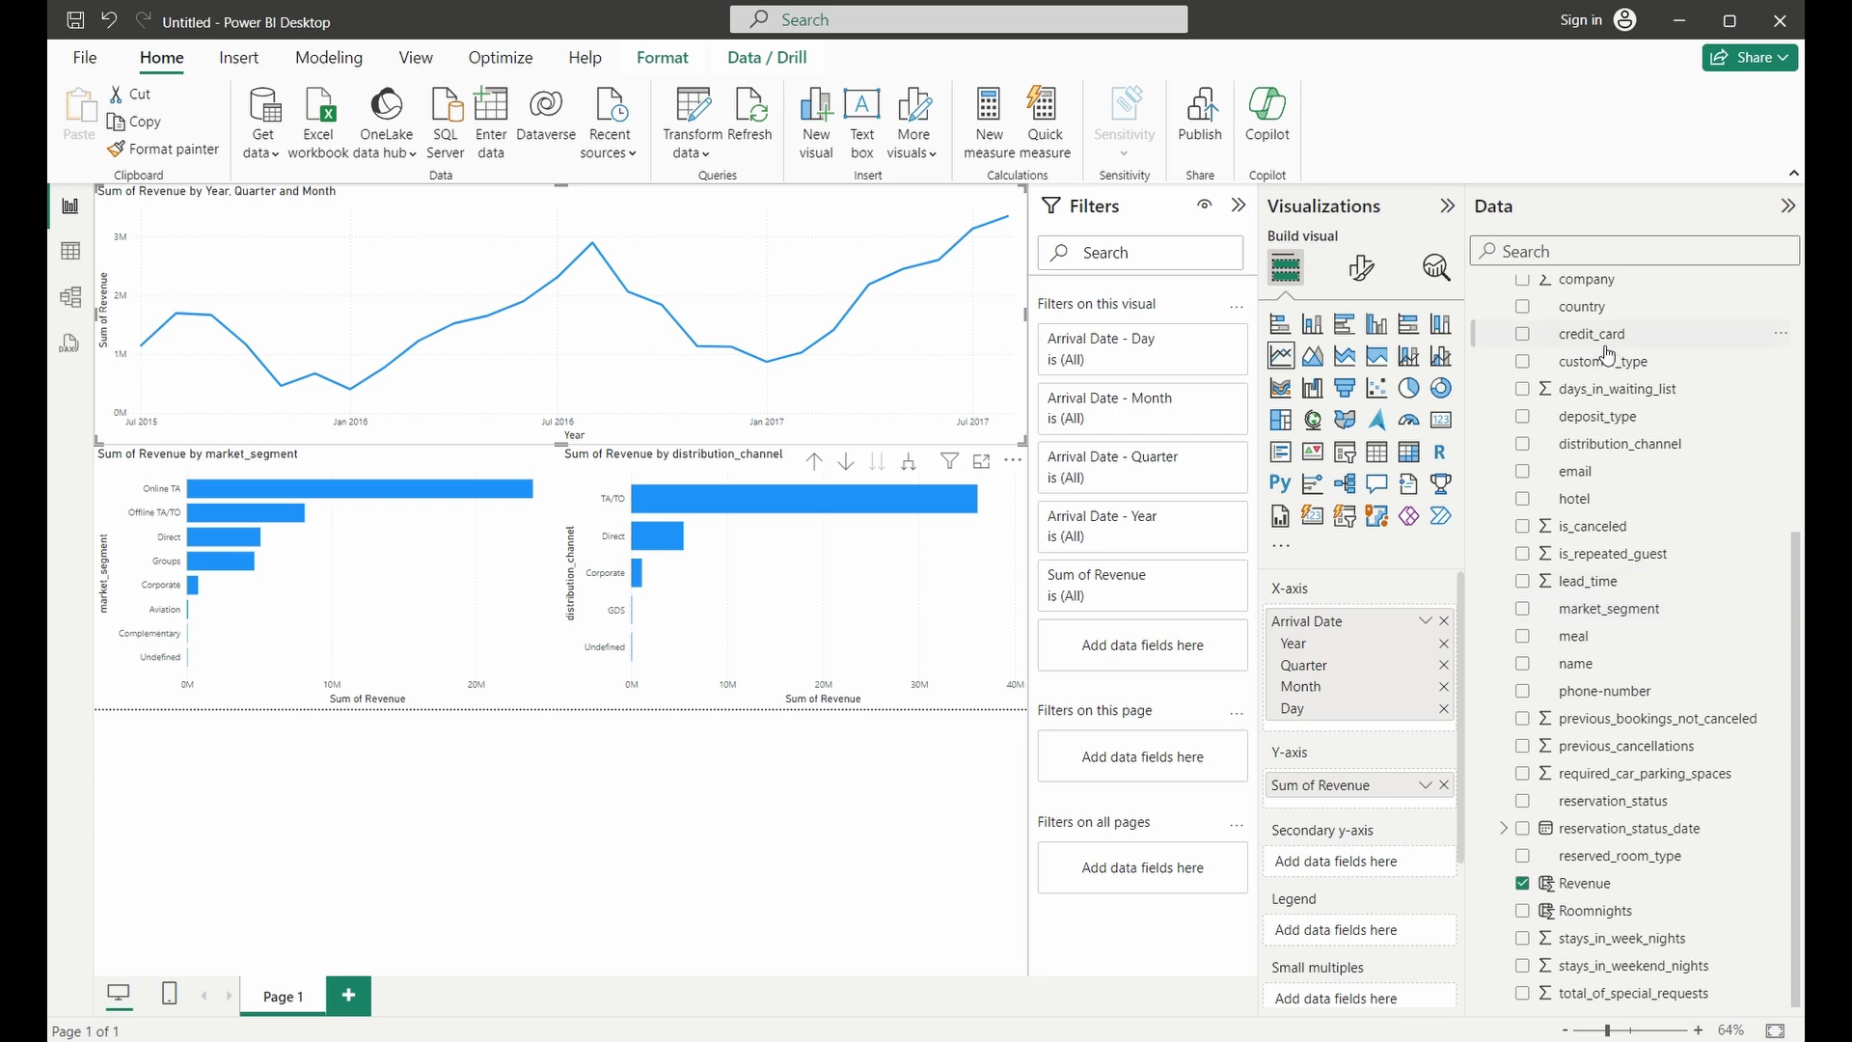
click(1626, 501)
drag(1644, 505, 1162, 872)
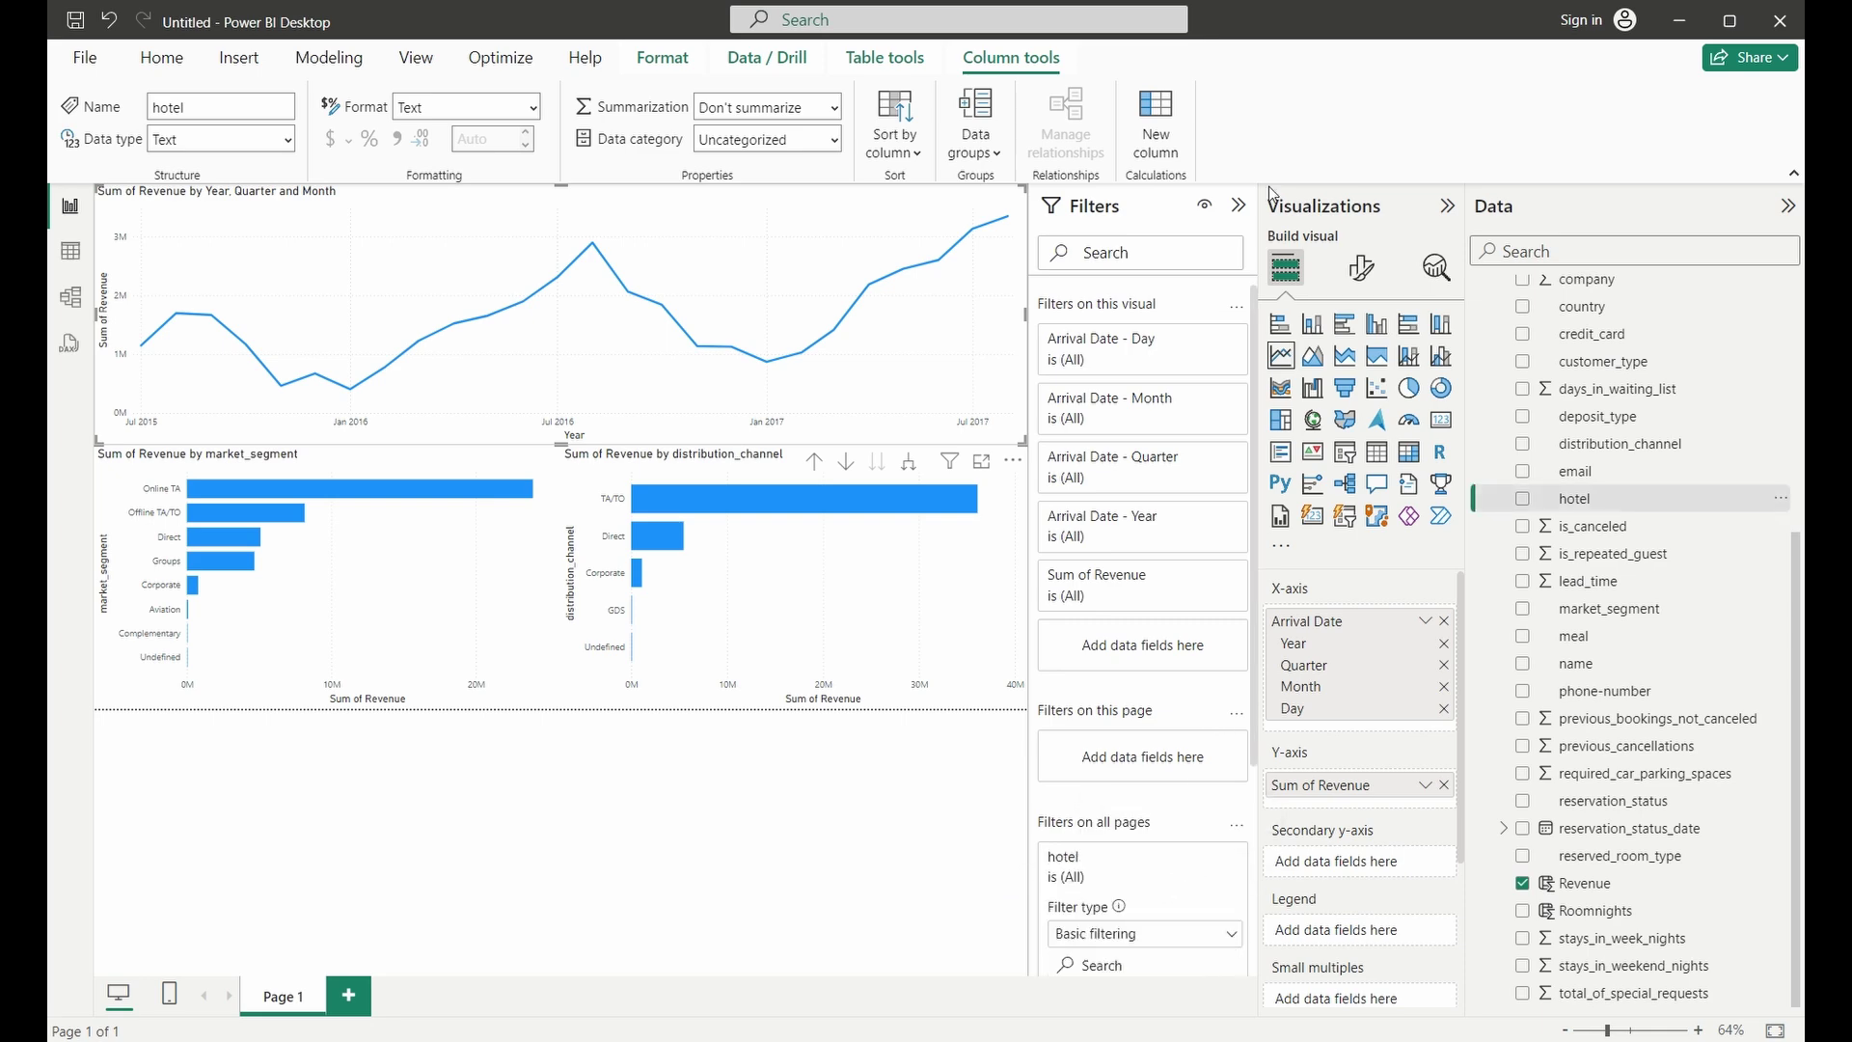
click(1448, 208)
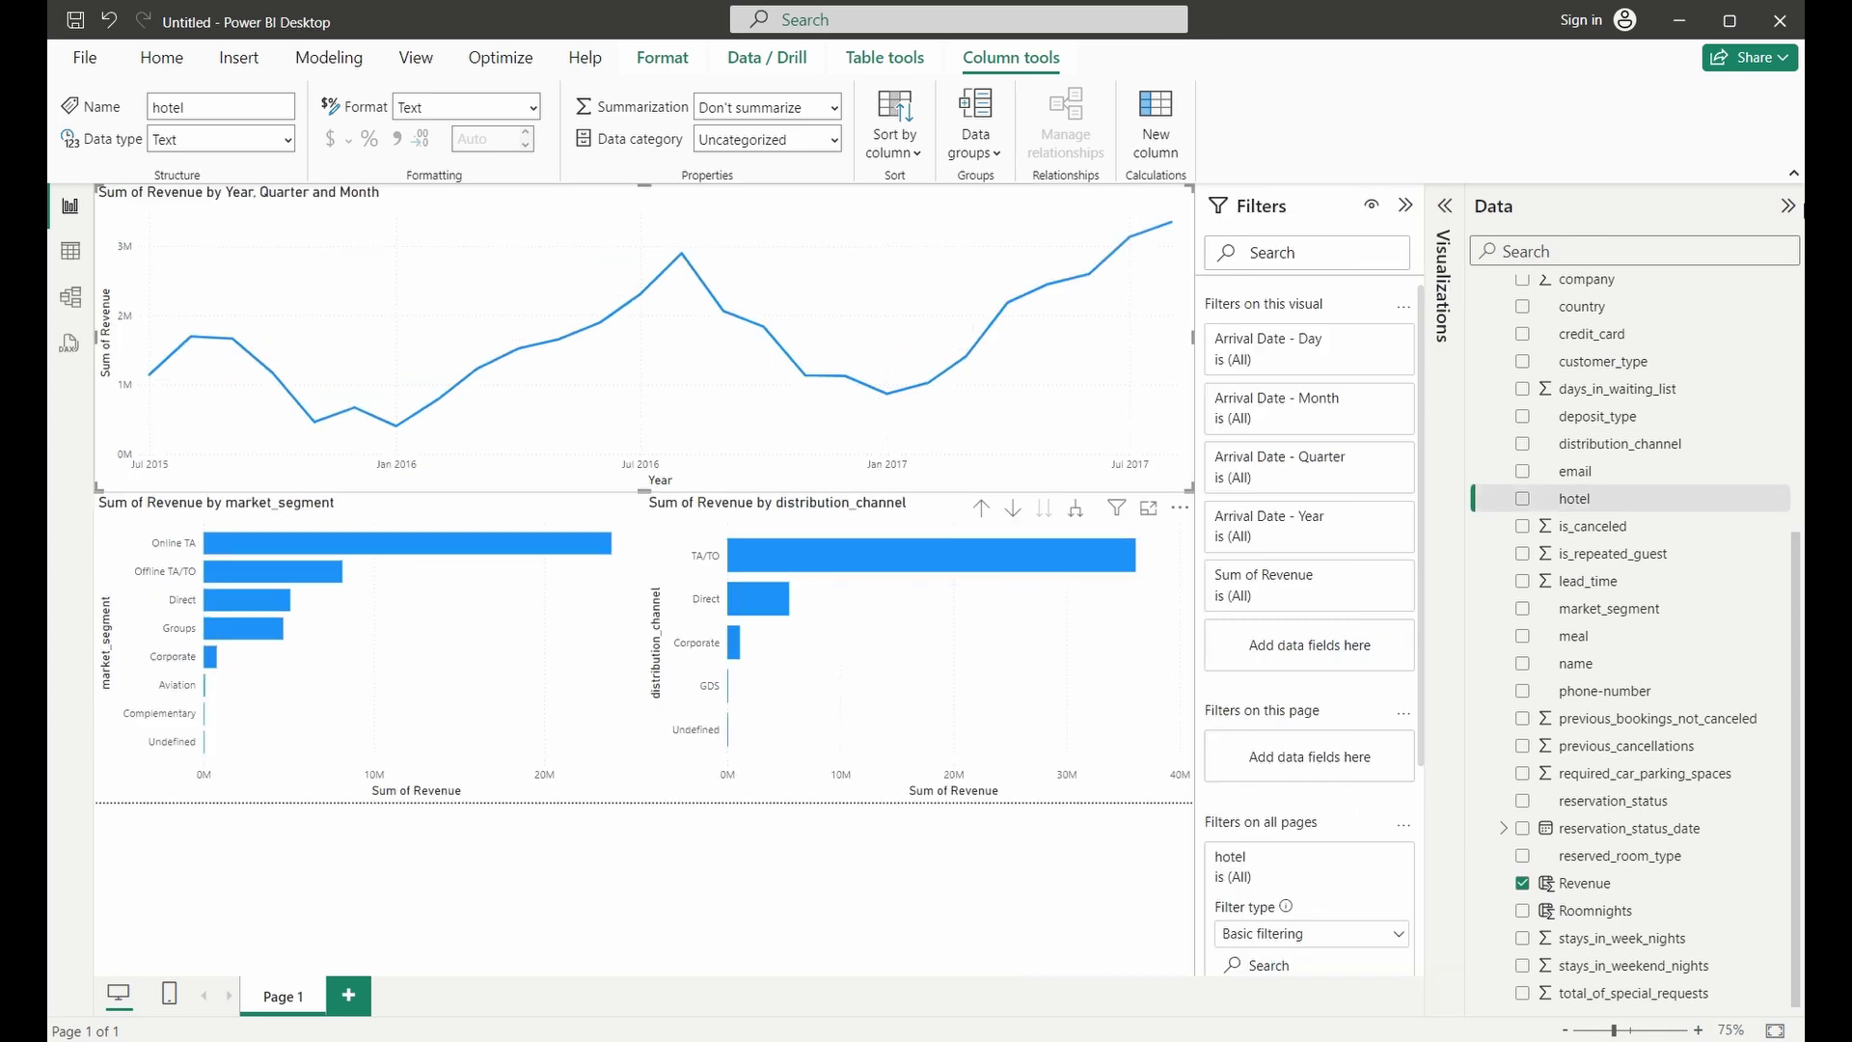
click(1788, 207)
click(1567, 873)
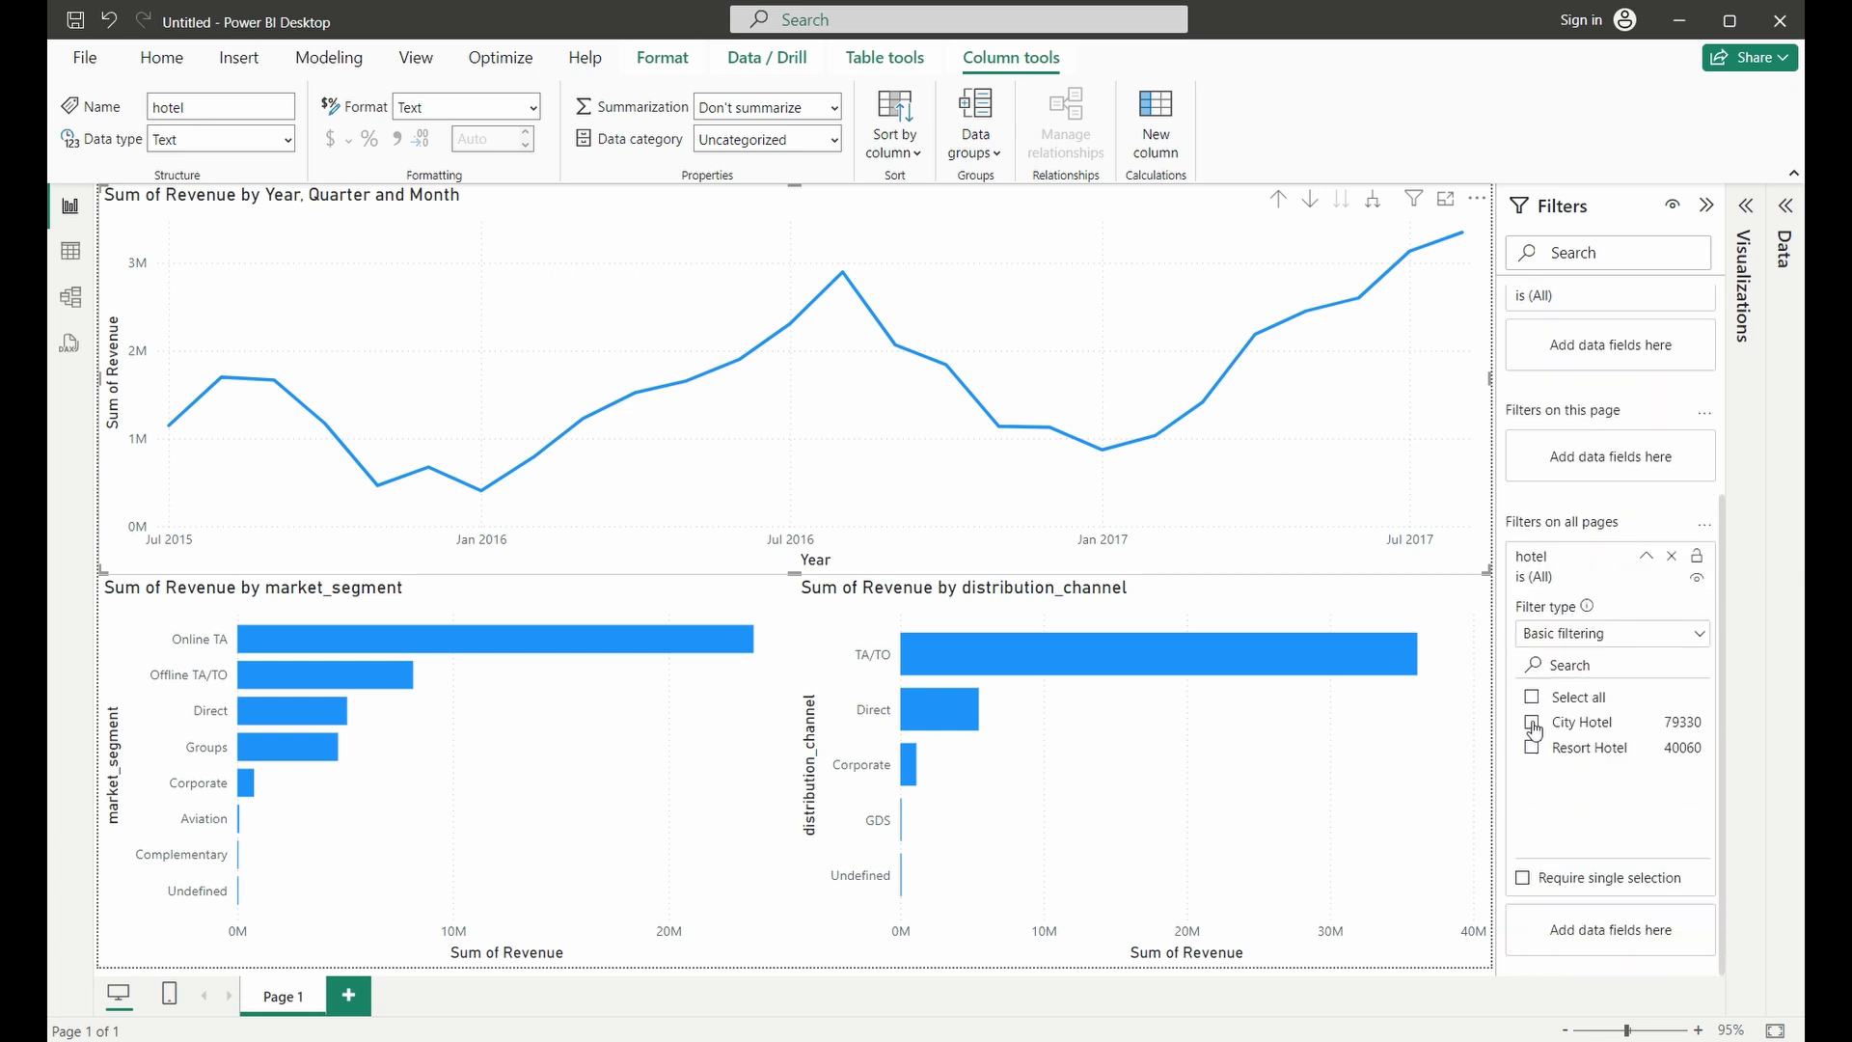
Step: Filter all pages by City Hotel and Resort Hotel in turn, clear both selections, and collapse the filter options
click(1534, 730)
click(1534, 725)
click(1534, 749)
click(1533, 725)
click(1534, 728)
click(1561, 733)
click(1748, 208)
click(1786, 207)
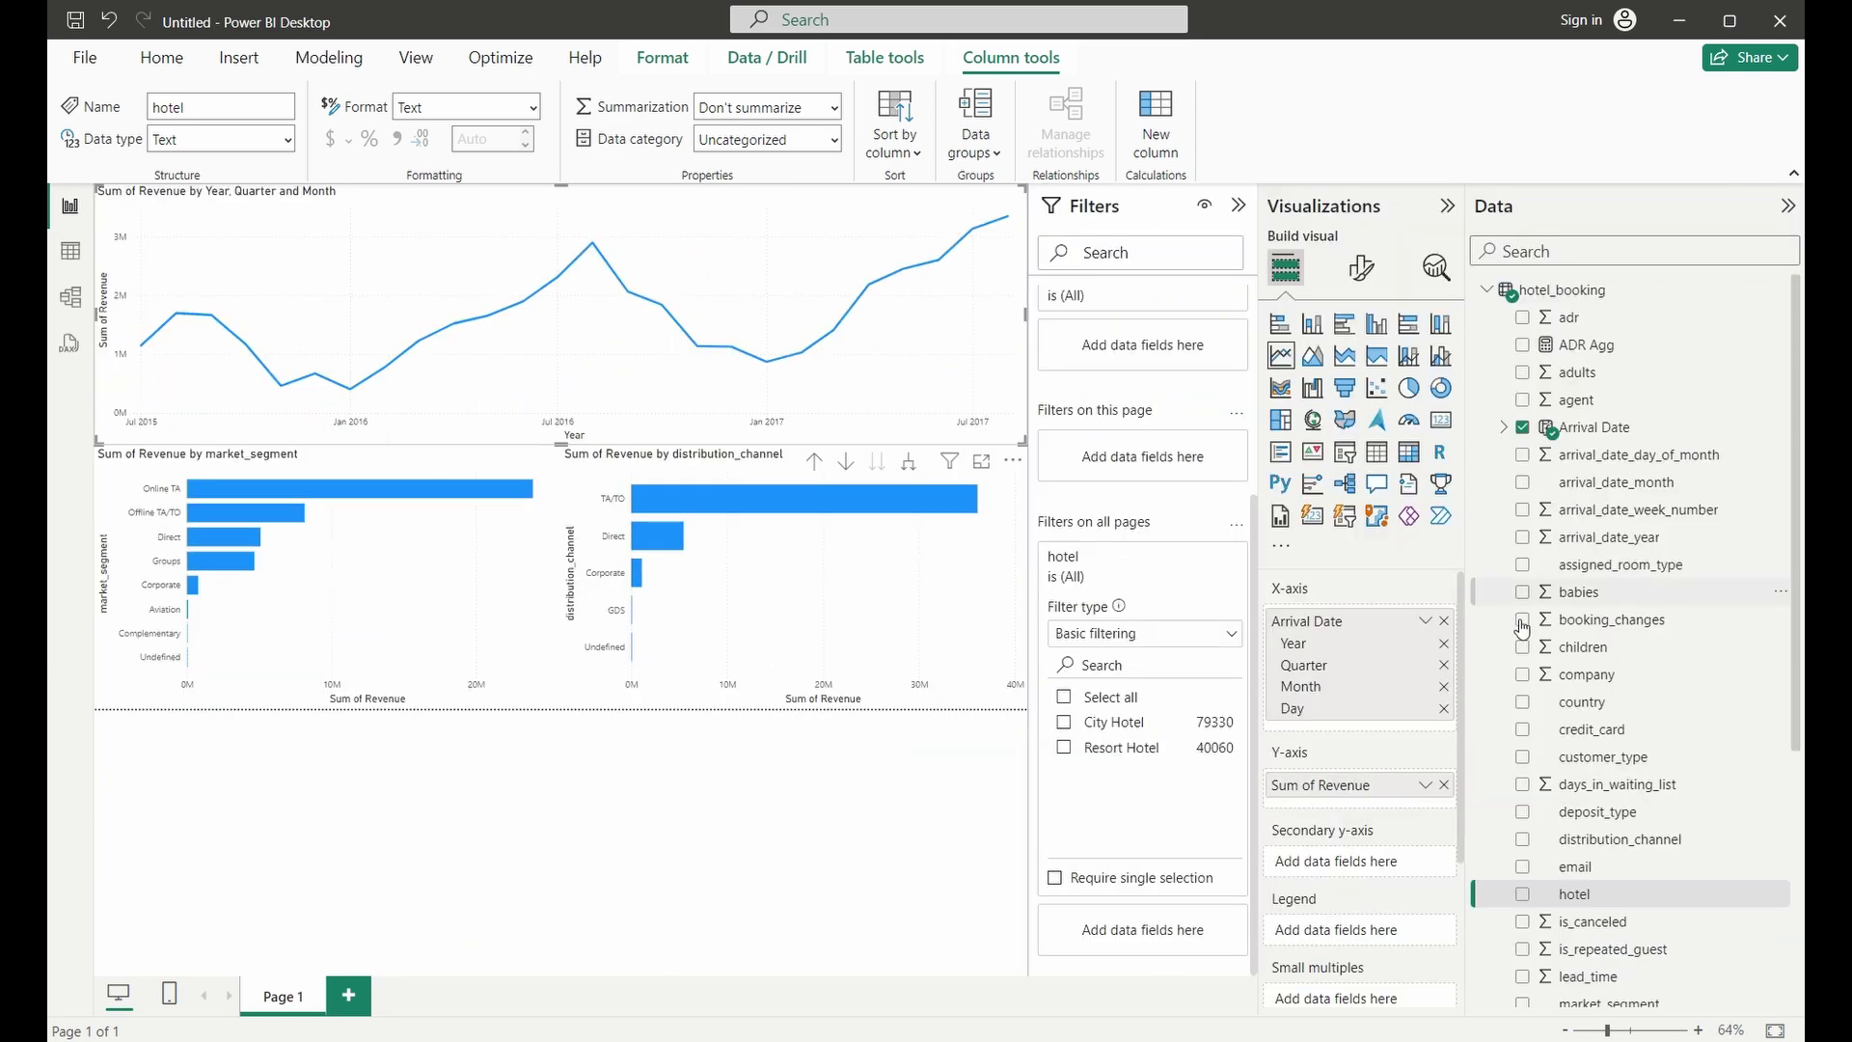
click(1243, 207)
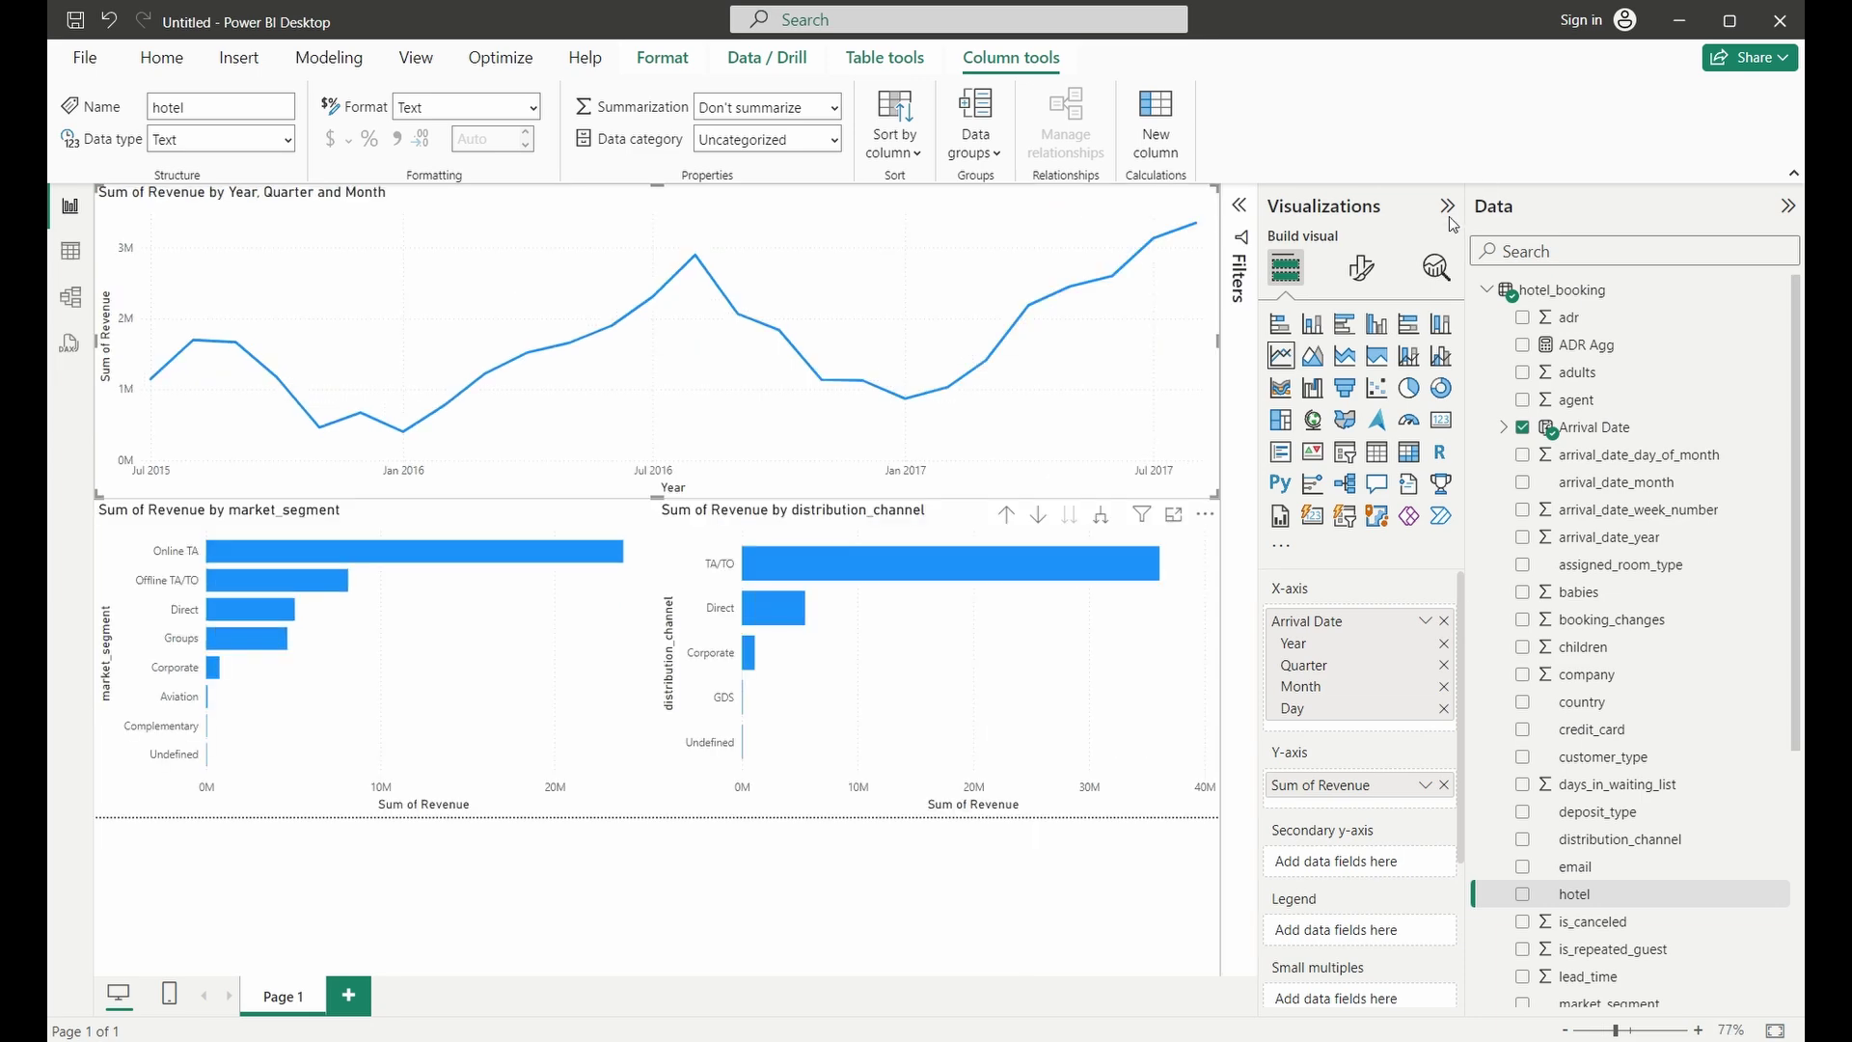
click(1447, 205)
Step: Add a wide, shallow text box across the top of the report page reading "My First Dashboard"
click(162, 60)
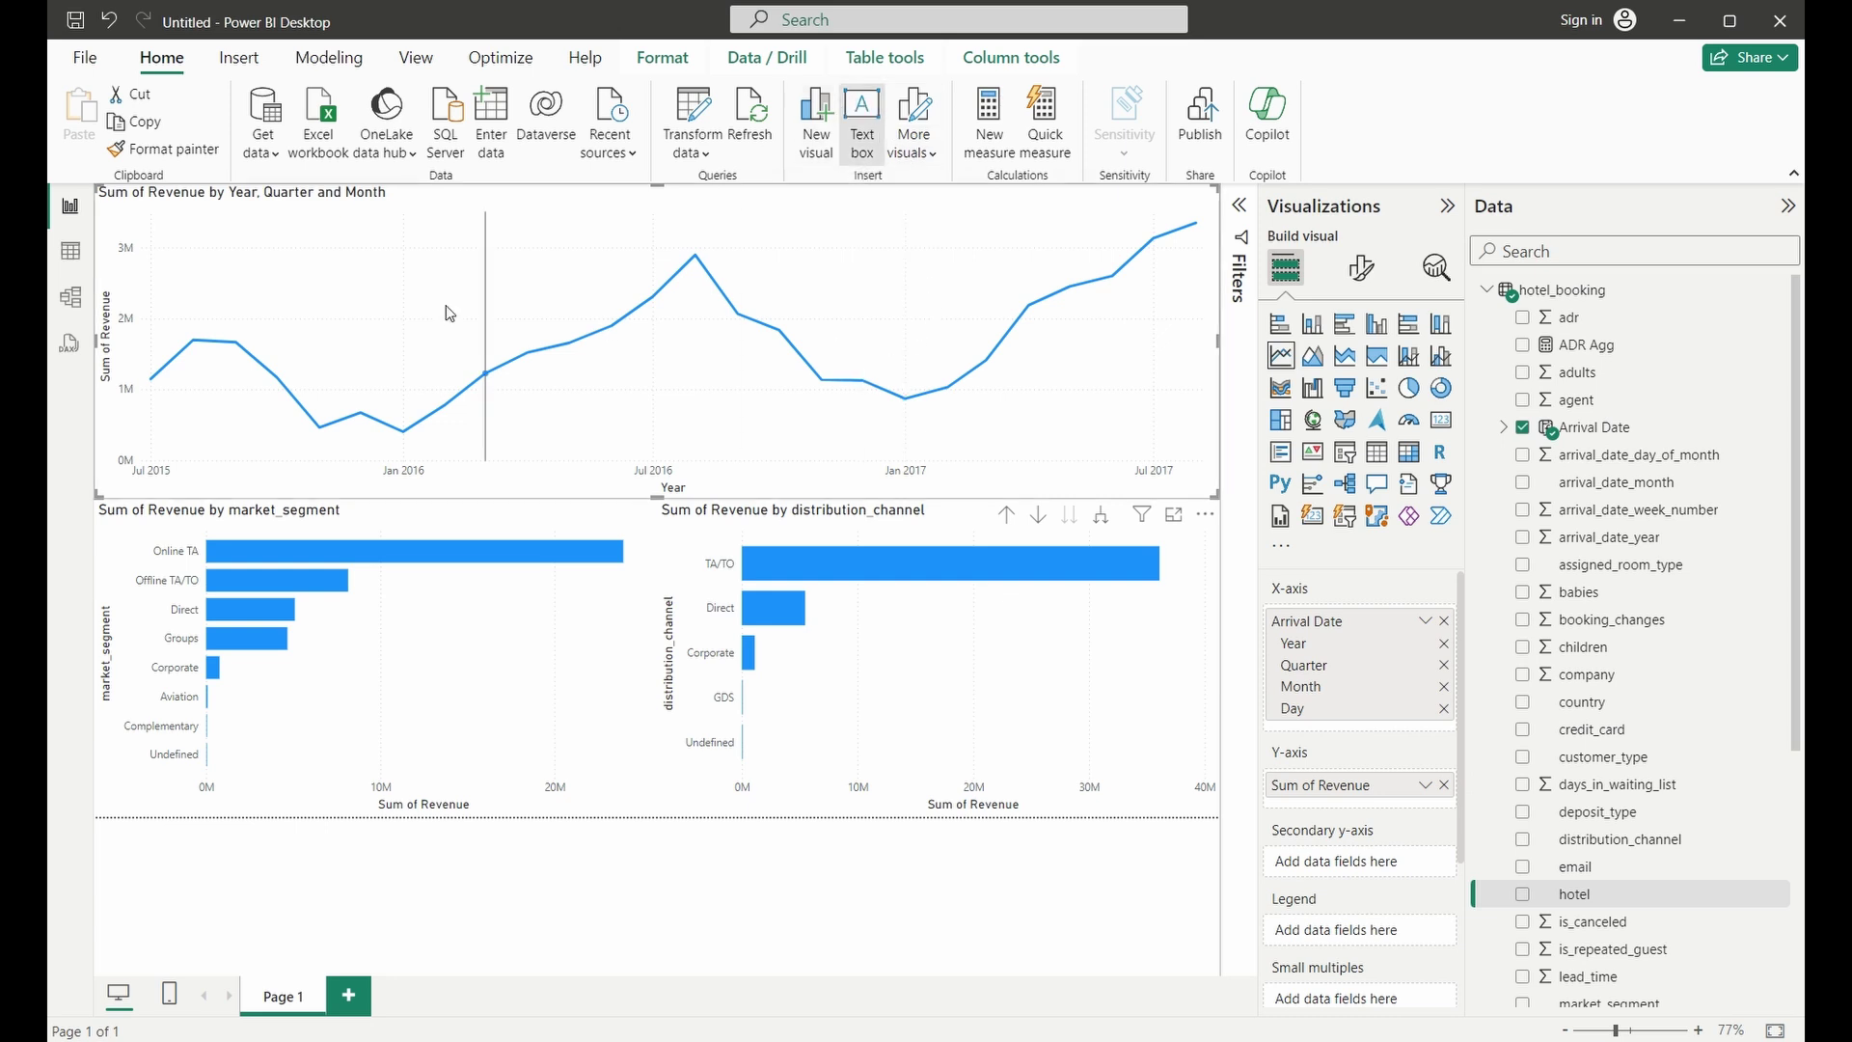
click(881, 111)
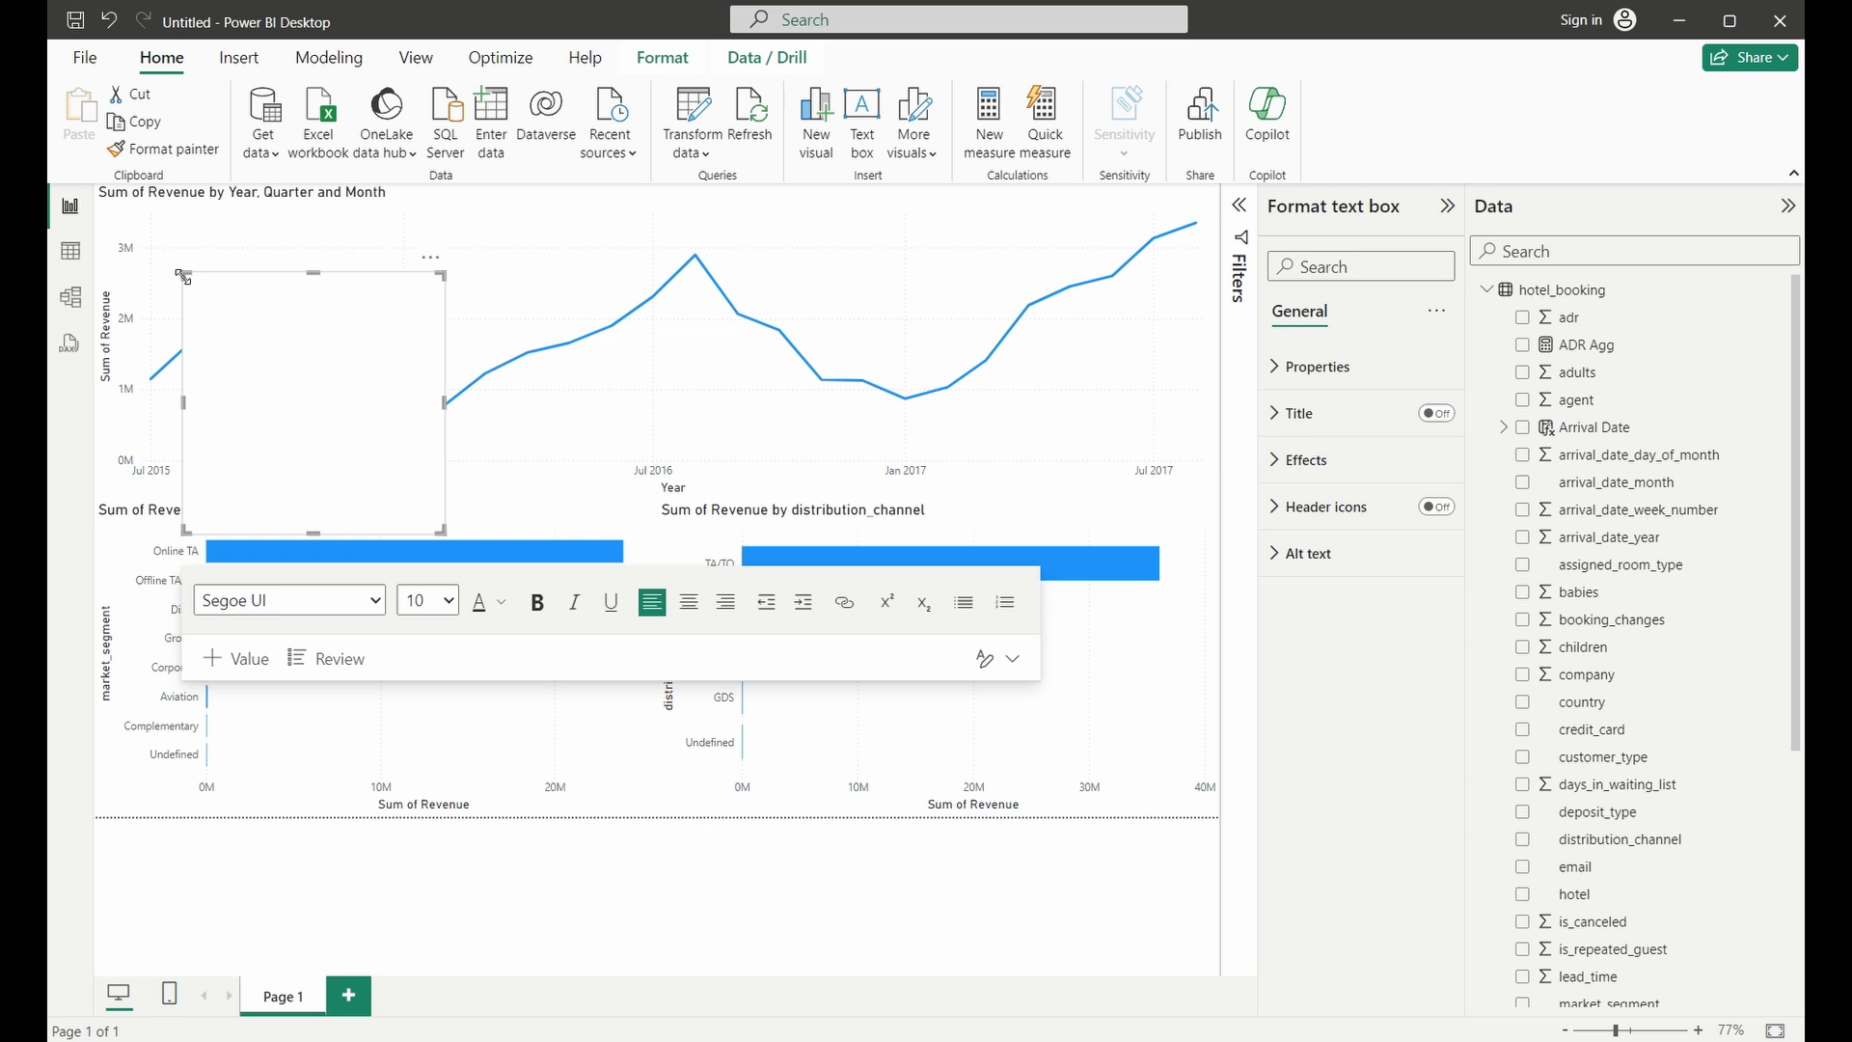
drag(183, 277, 96, 186)
drag(439, 527, 876, 234)
text(My Forst Dashboard)
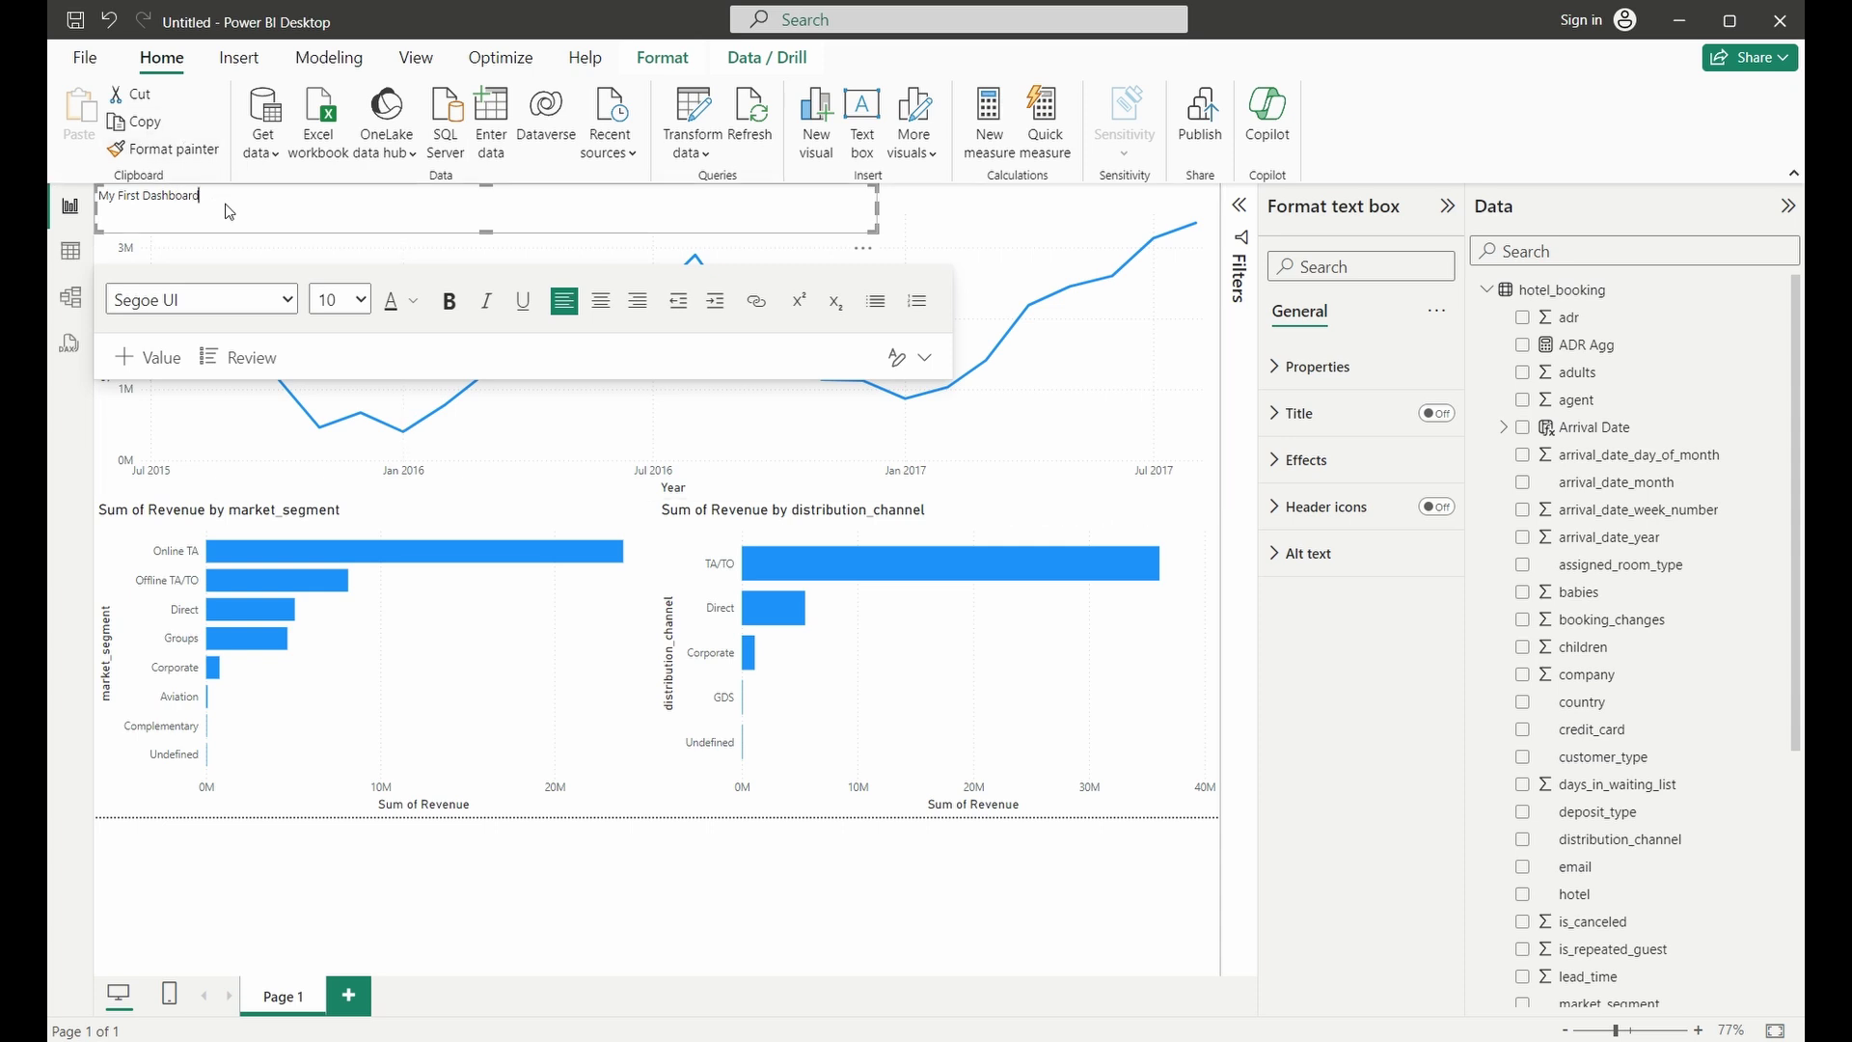
Step: Set the dashboard title's font size to 44, and lower the line chart's top edge to uncover the title
drag(210, 195, 87, 186)
click(357, 300)
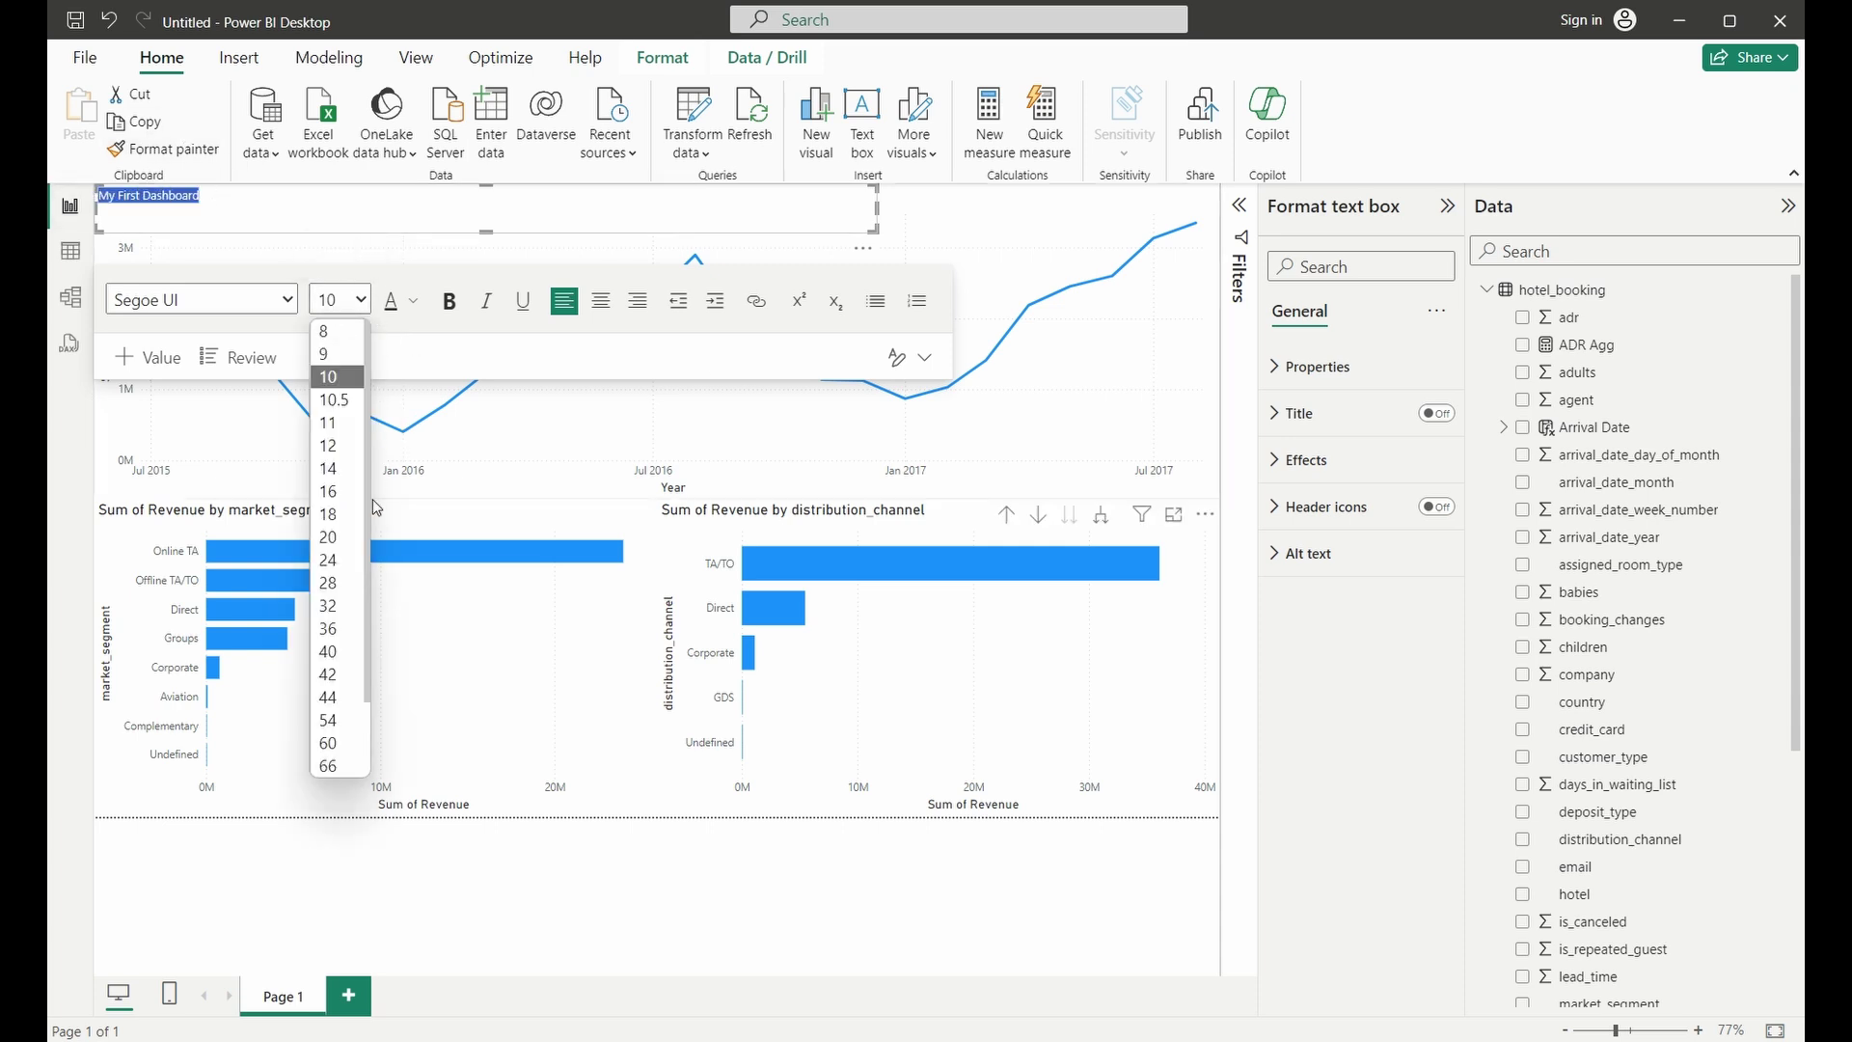
click(333, 697)
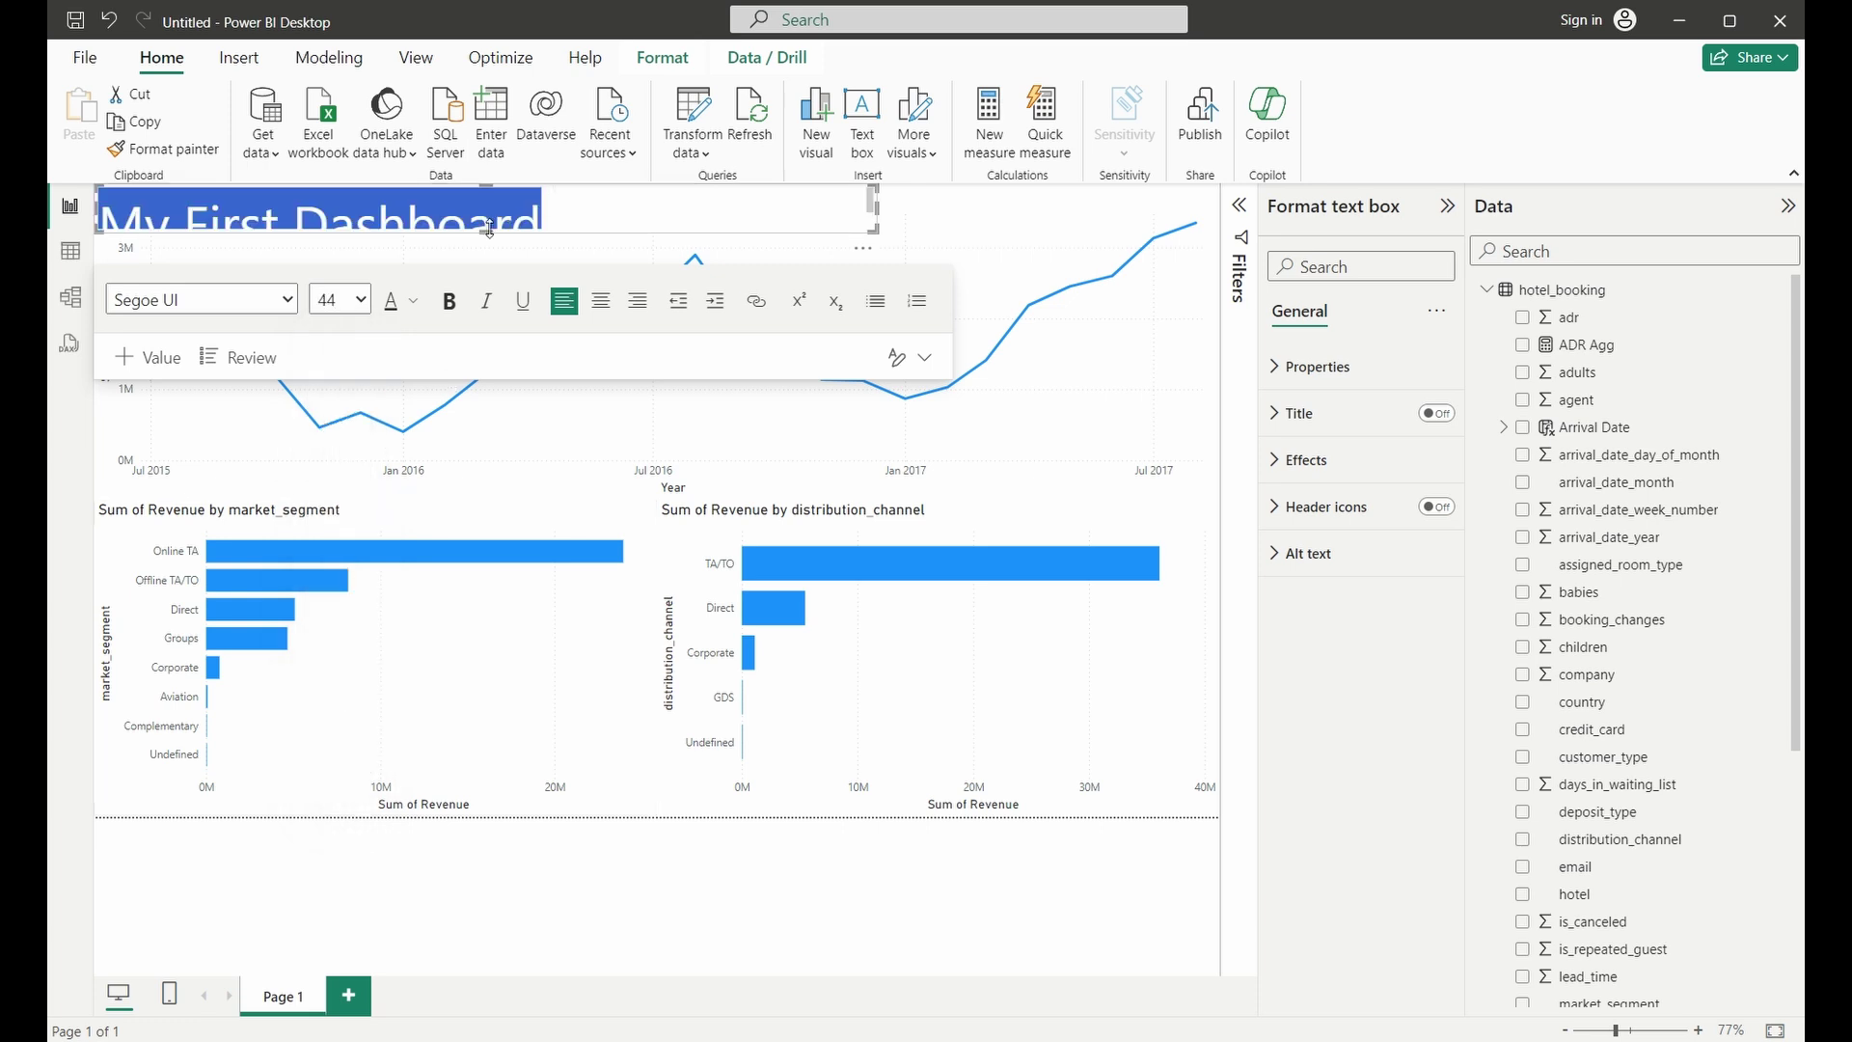
click(1099, 251)
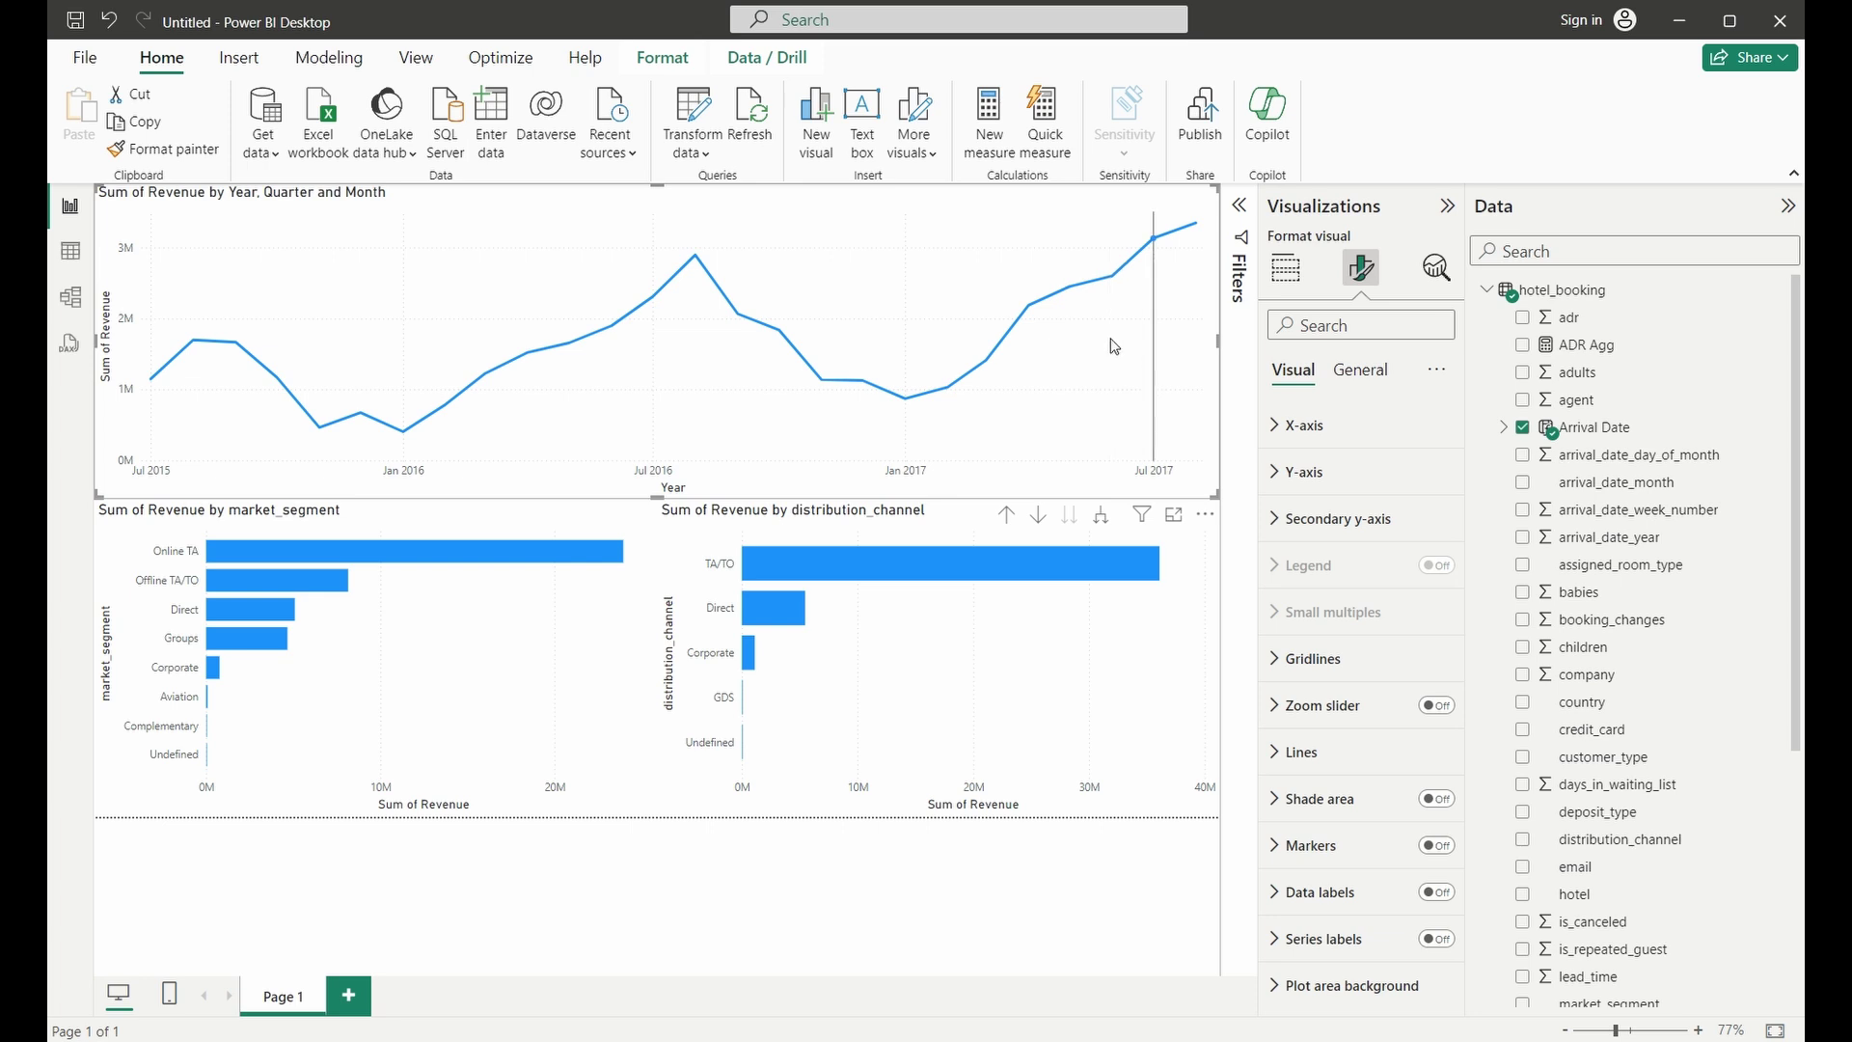
drag(652, 186, 657, 257)
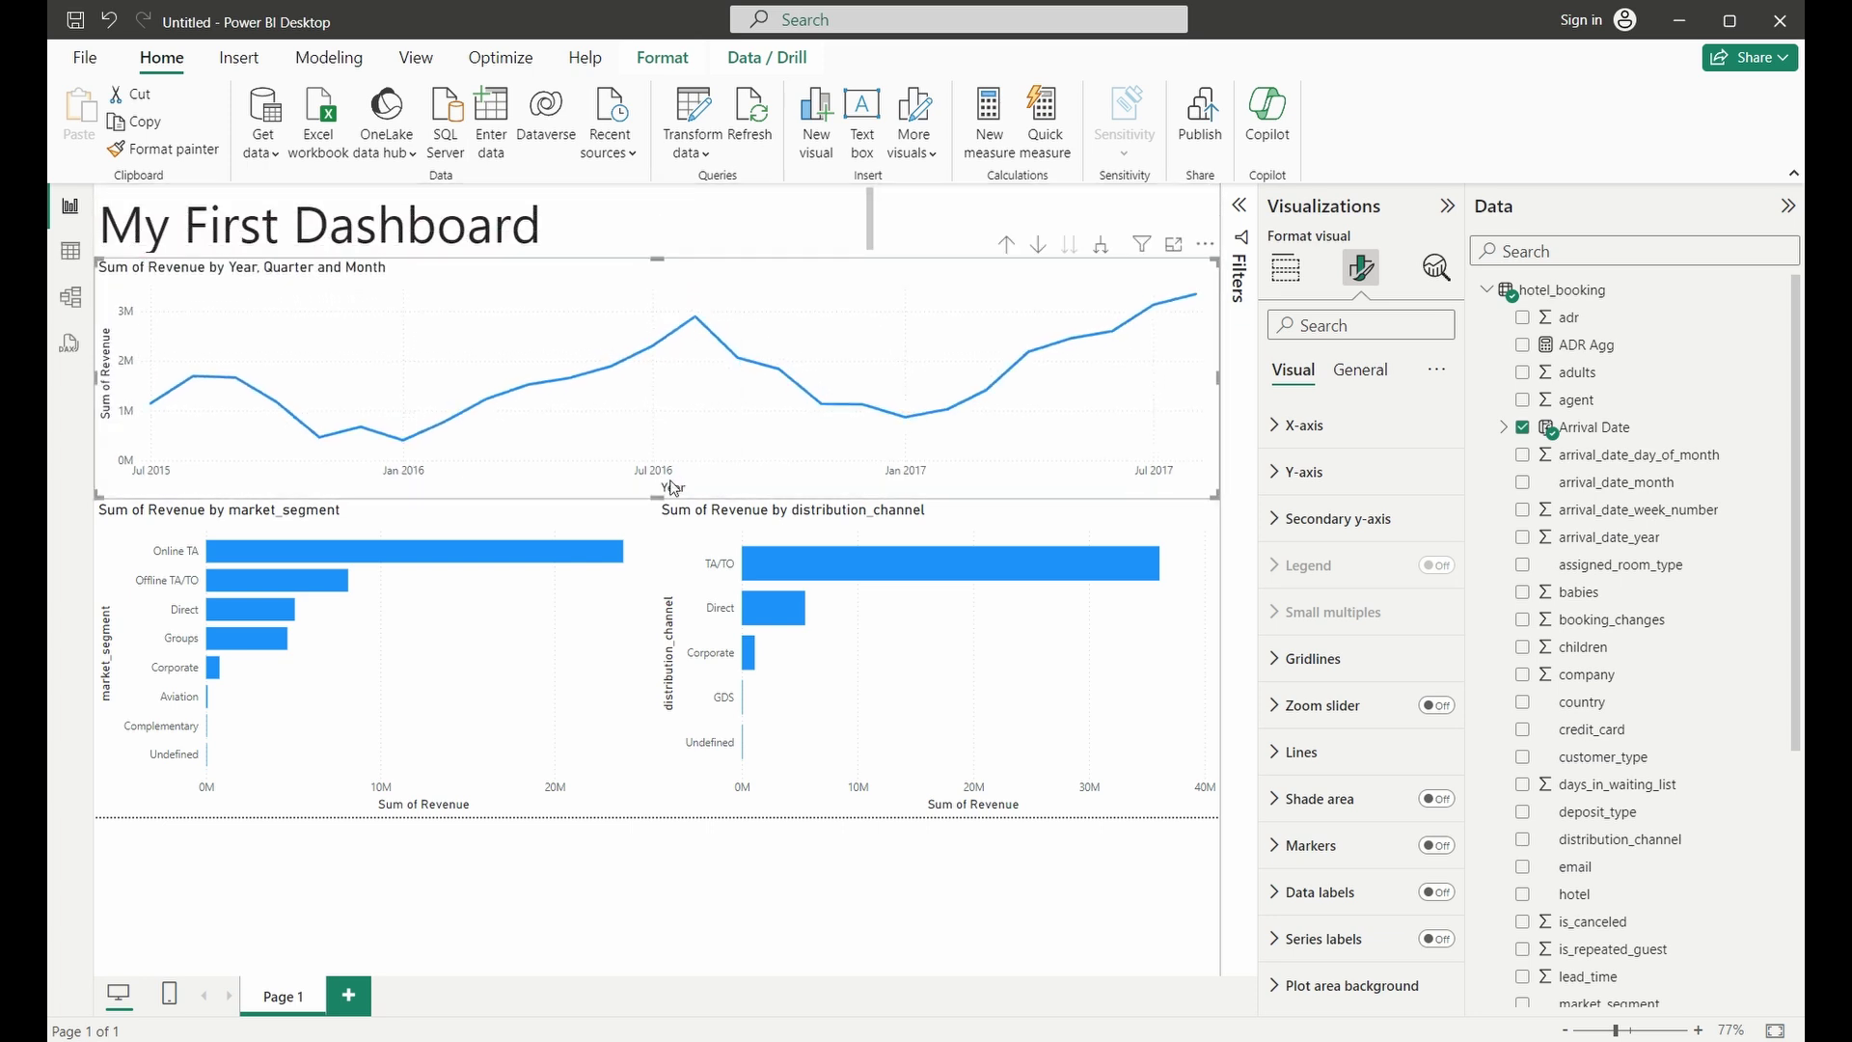
Step: Lower the top edges of both bar charts, and extend the line chart's bottom edge down to meet them
click(649, 503)
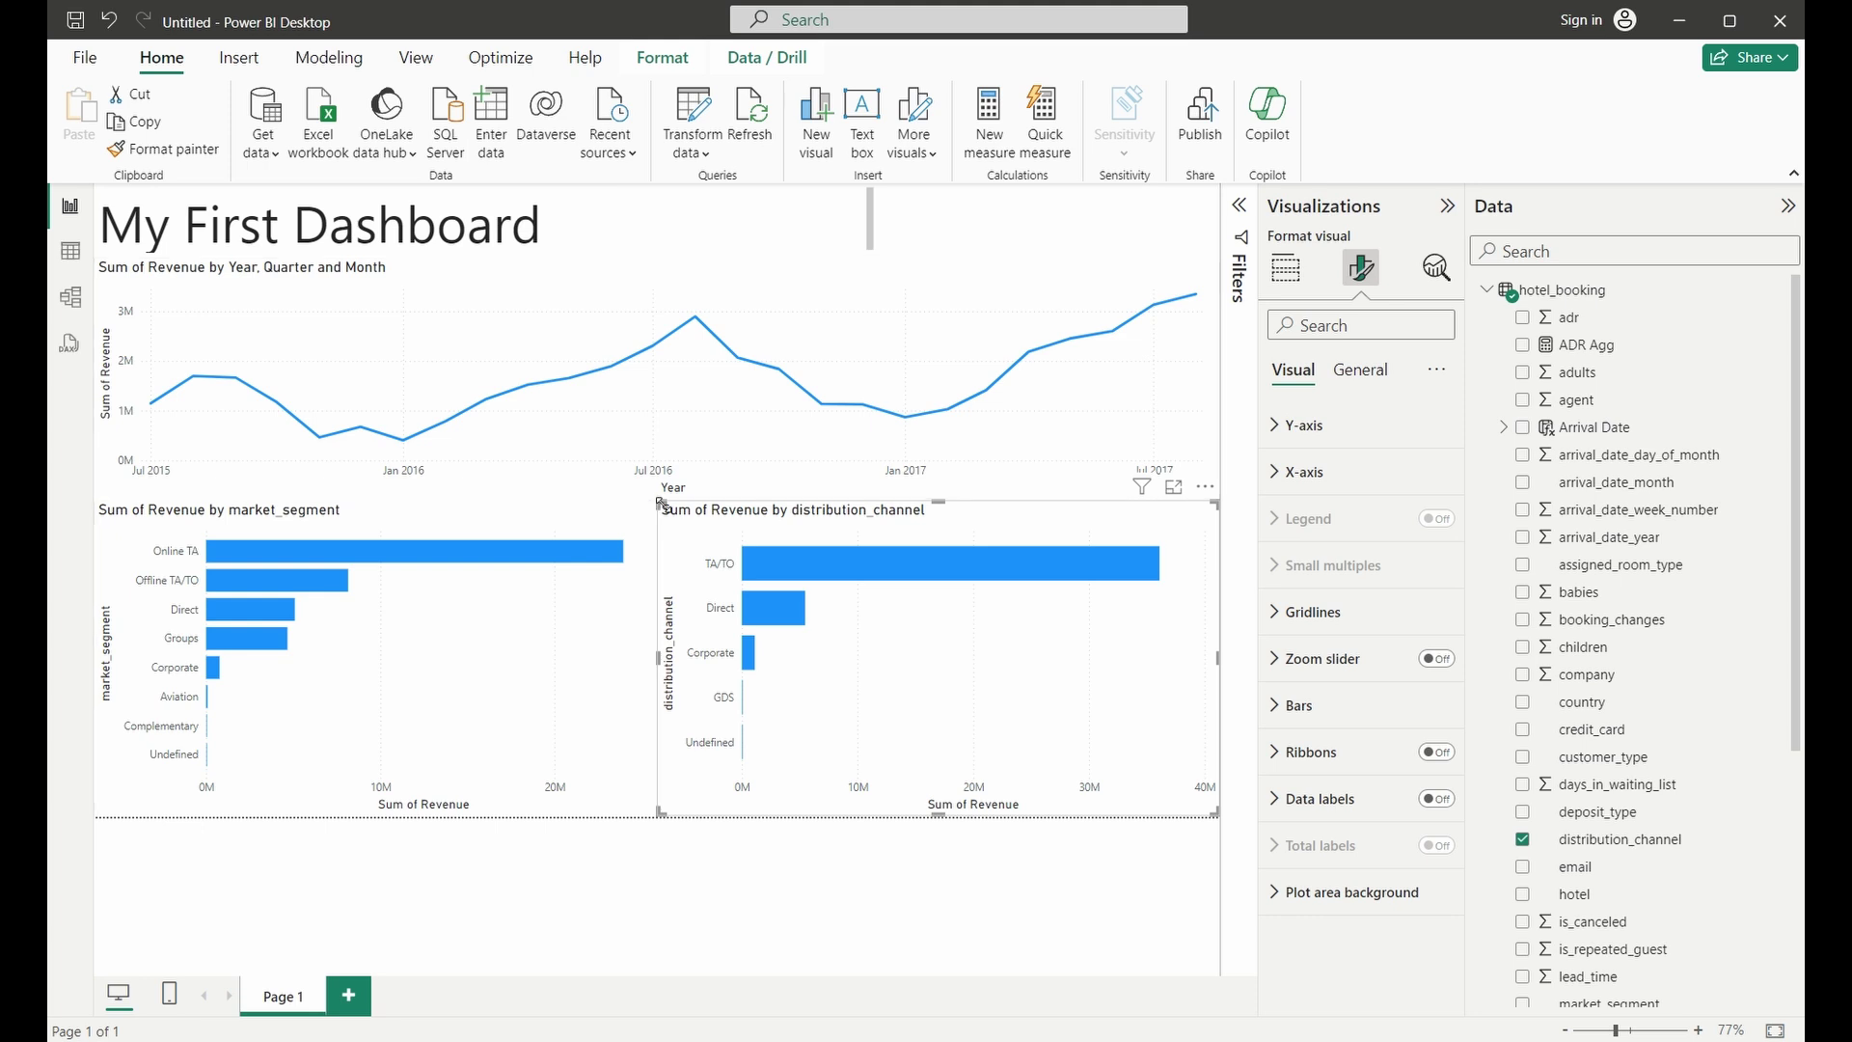
drag(940, 502, 945, 564)
click(591, 511)
drag(376, 501, 376, 554)
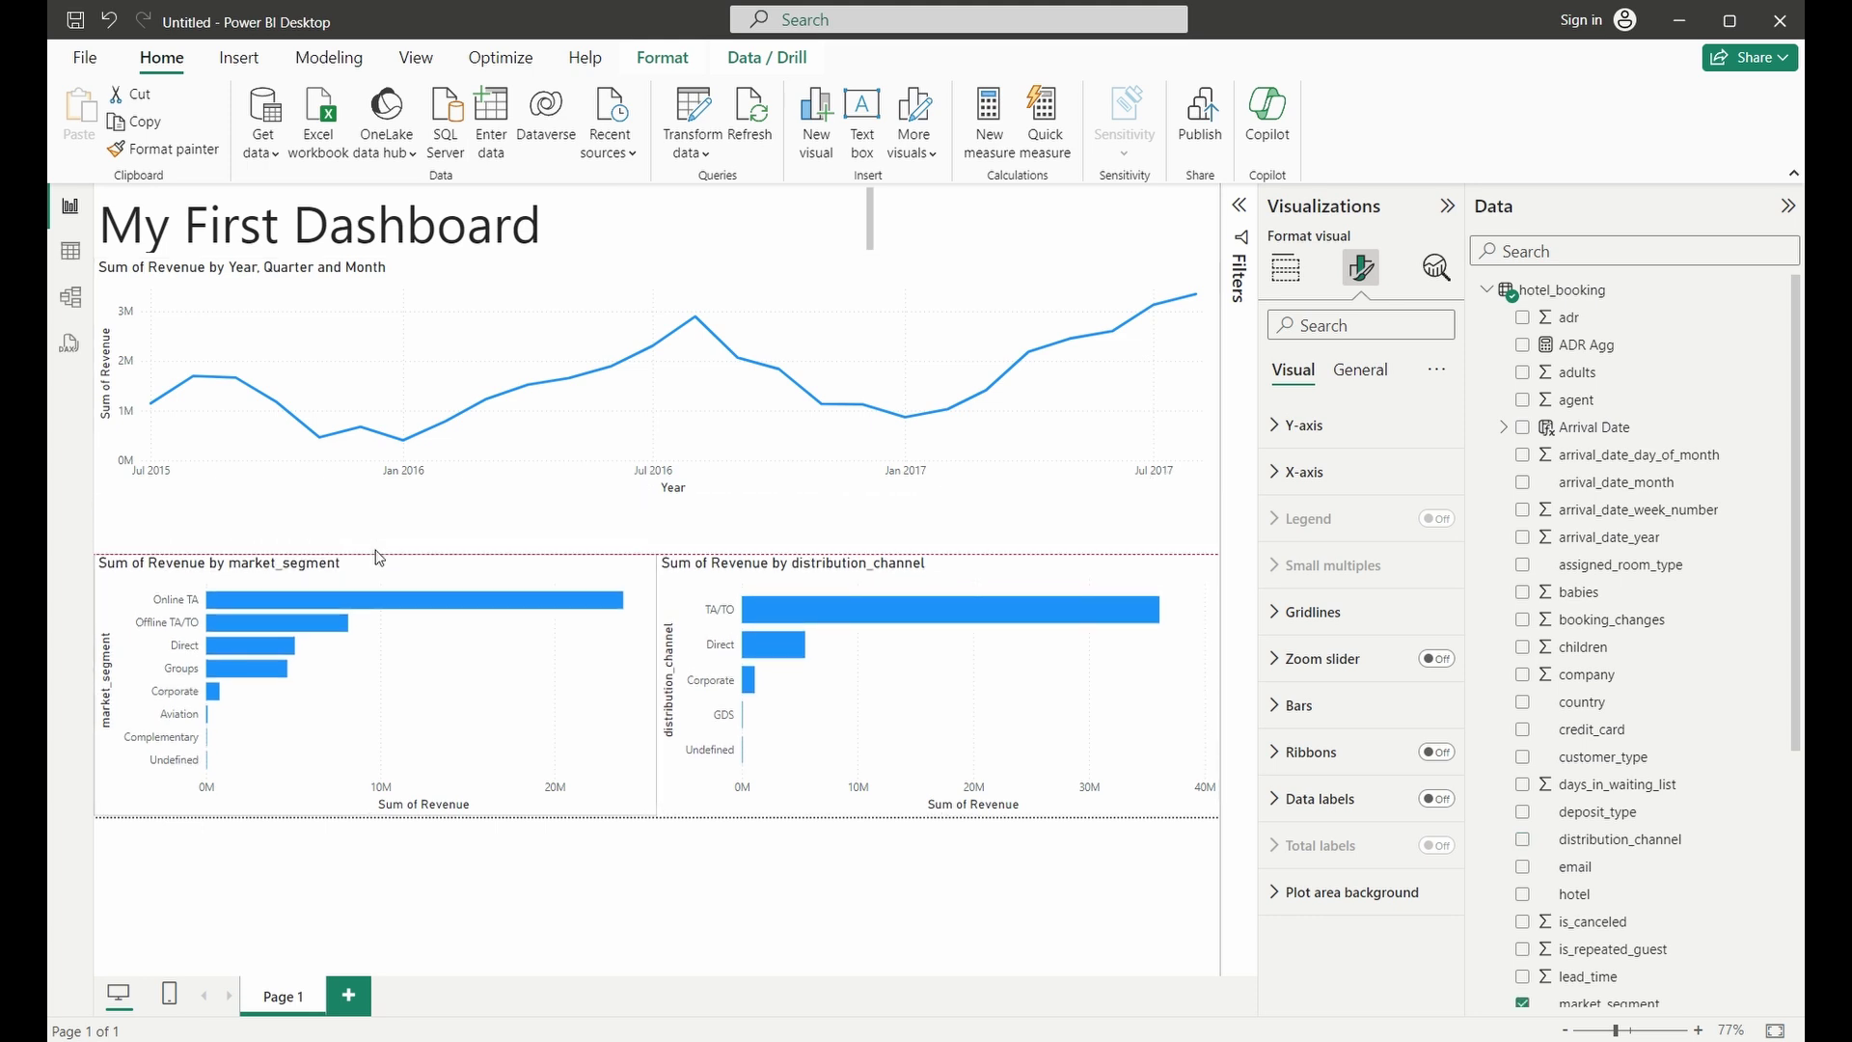
click(656, 483)
drag(669, 508, 666, 556)
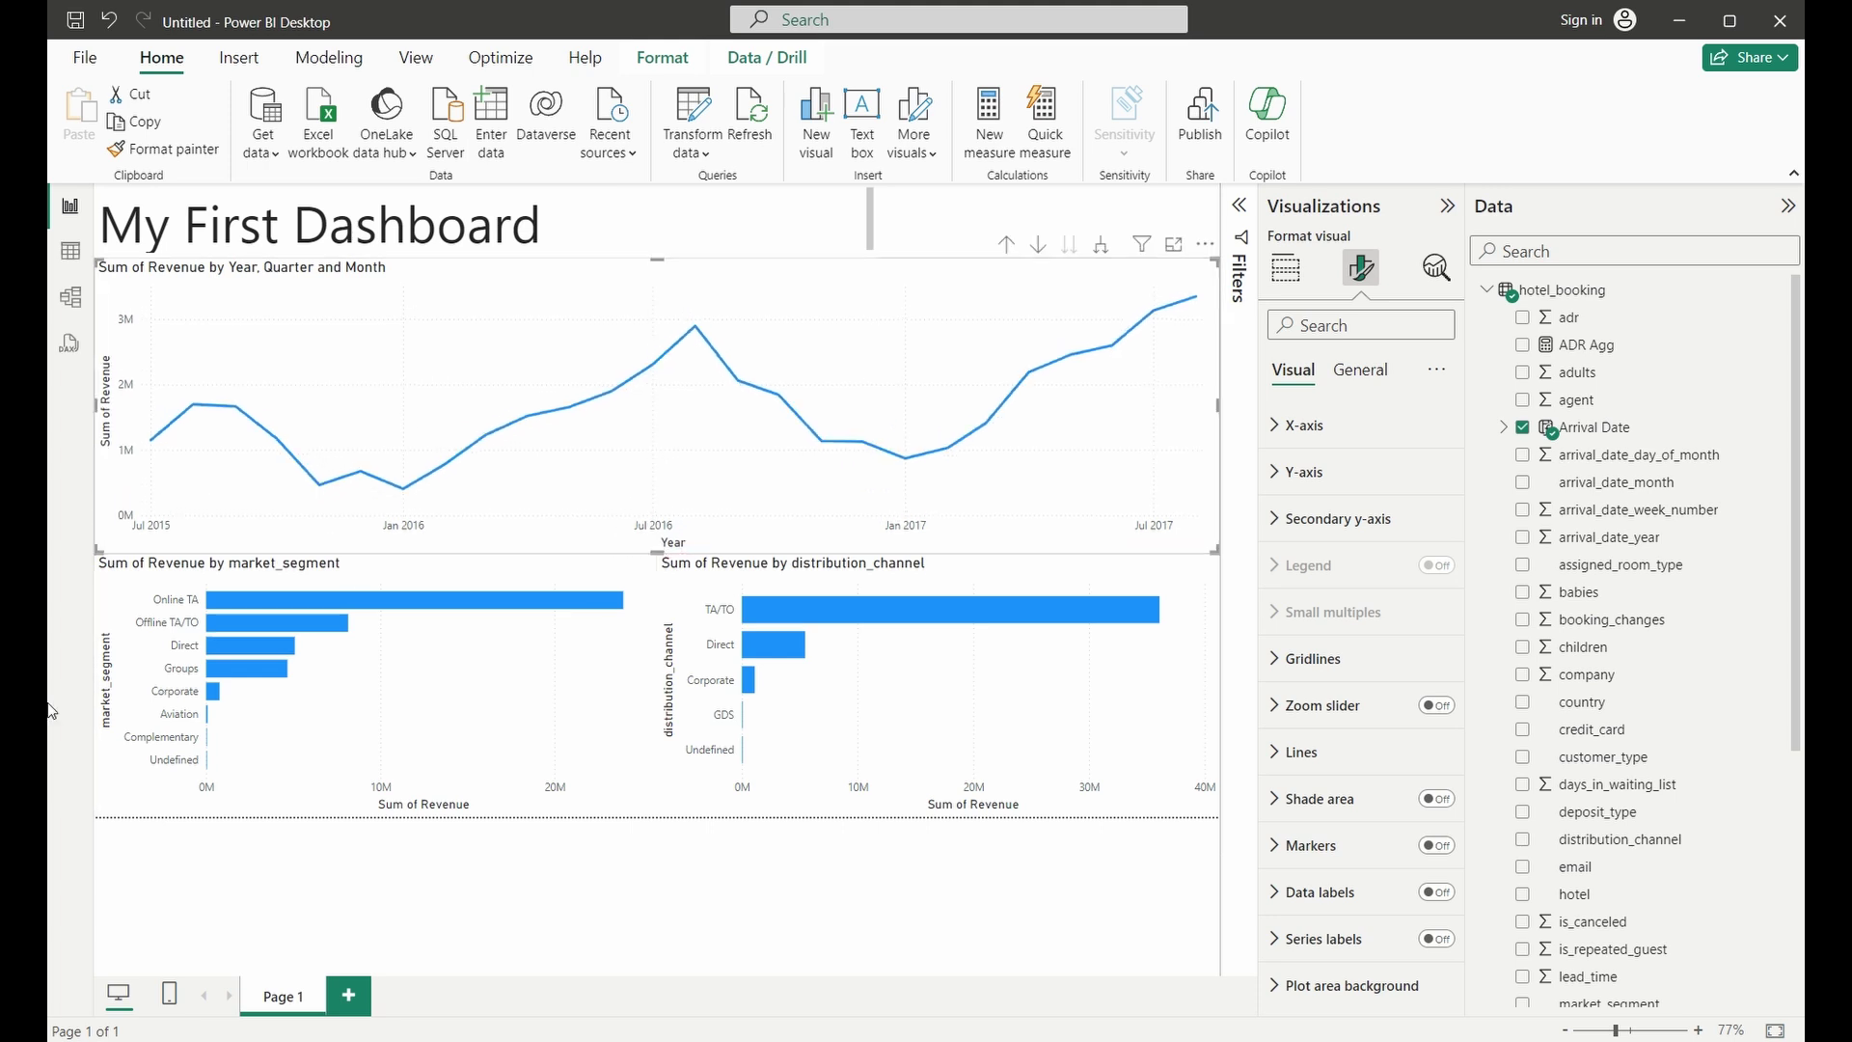
Step: Cross-filter the resized report by the TA/TO distribution channel, and clear the selection
click(991, 602)
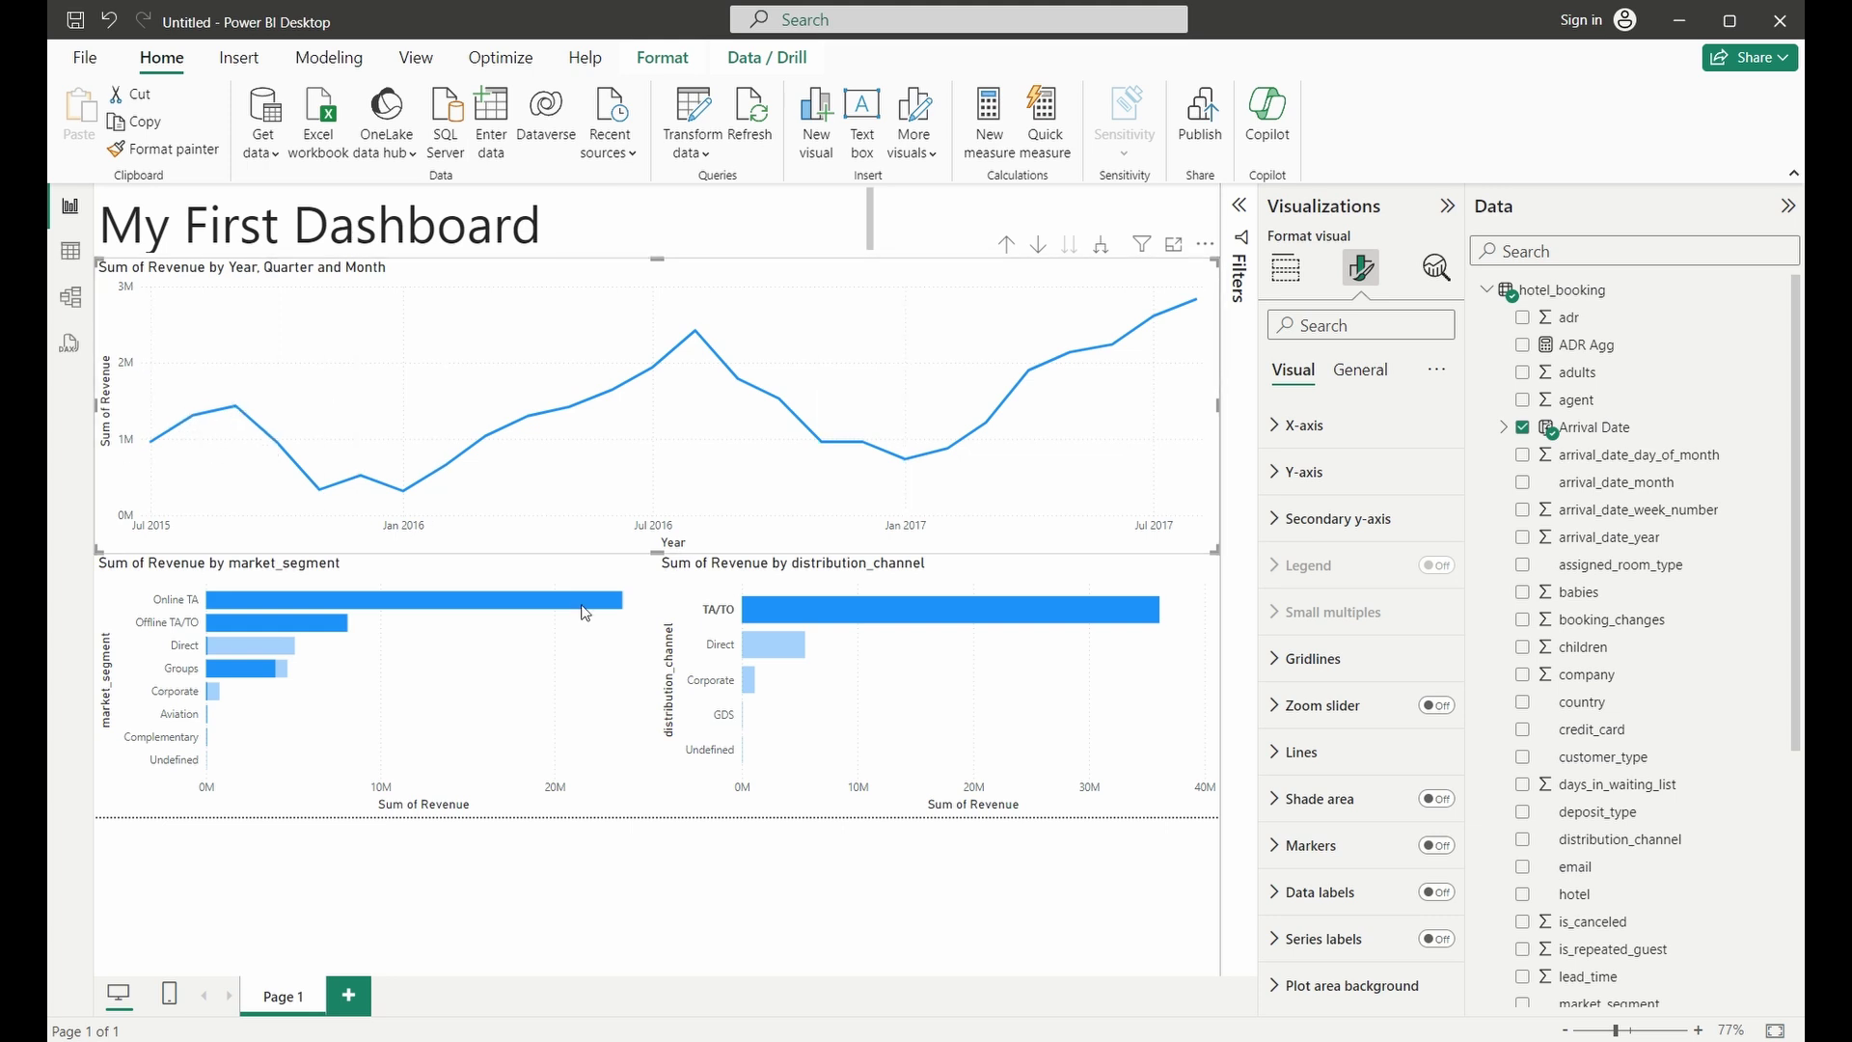
click(490, 689)
click(1109, 701)
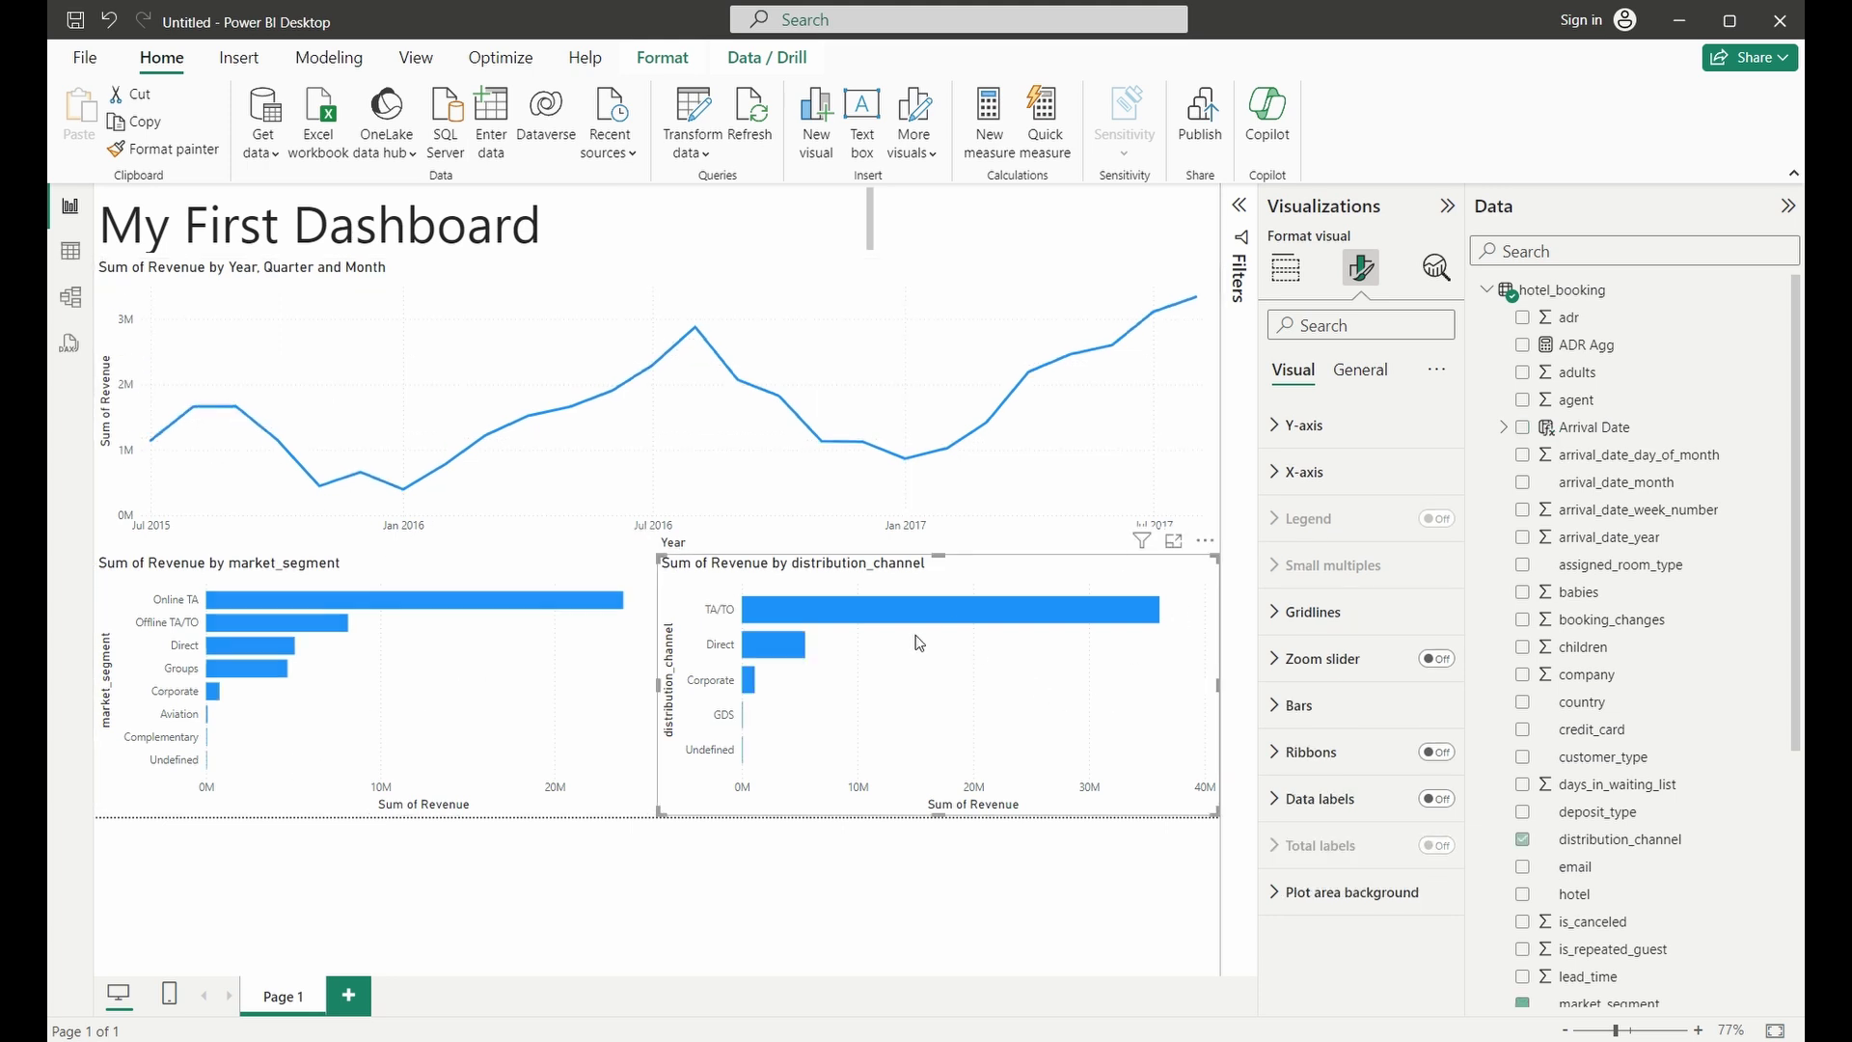